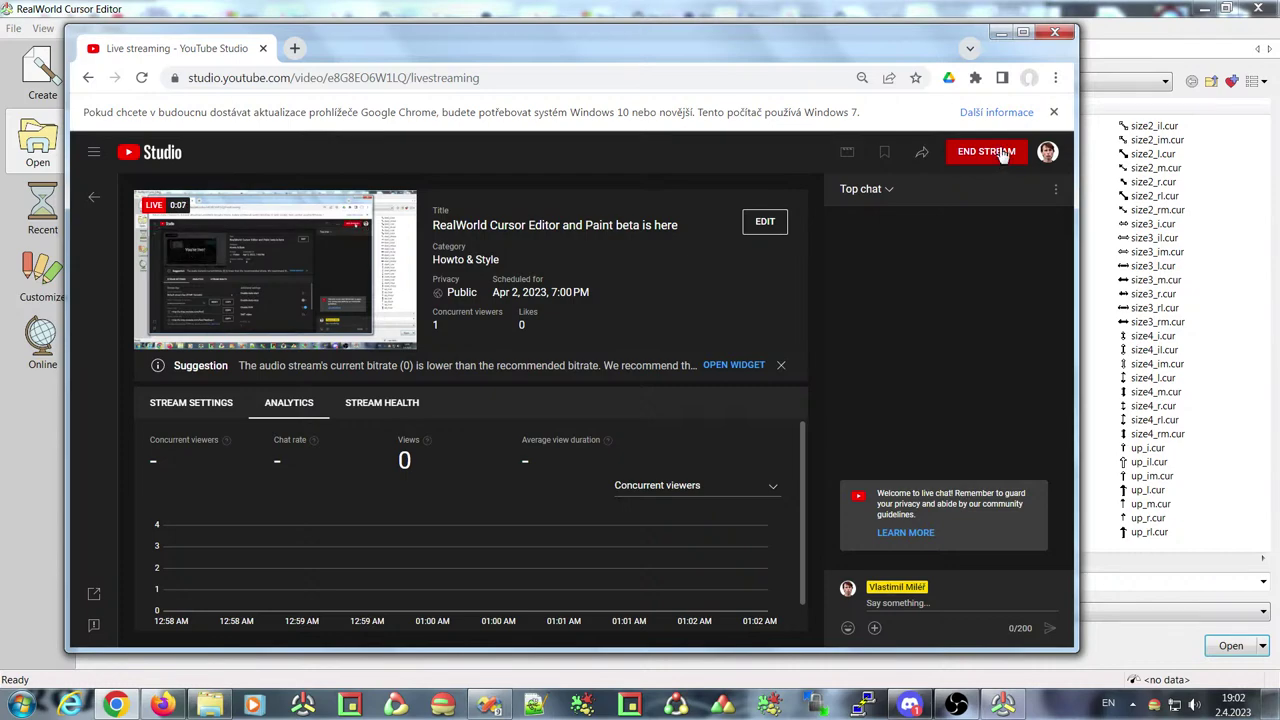
Minimize the browser and open the animated cursor aero_busy_xl.ani from the Cursors folder
{"action": "left_click", "coordinate": [1000, 34]}
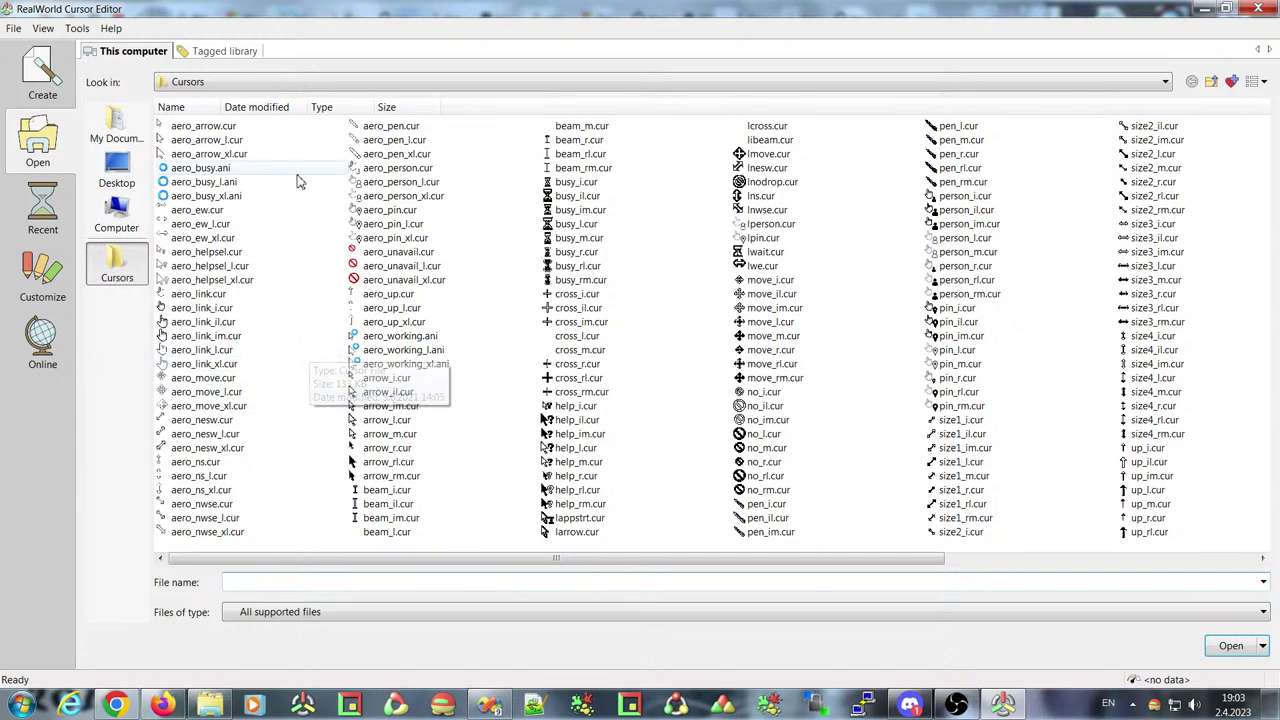
{"action": "left_click", "coordinate": [196, 196]}
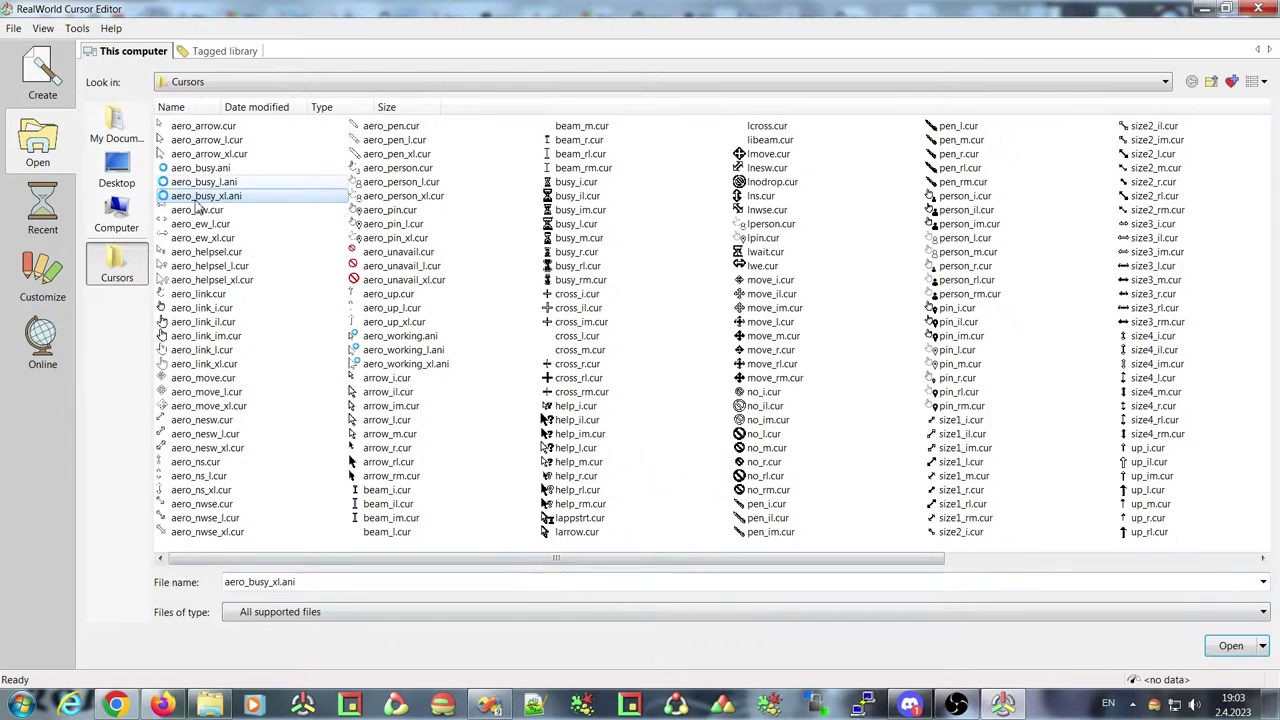
{"action": "left_click", "coordinate": [1231, 645]}
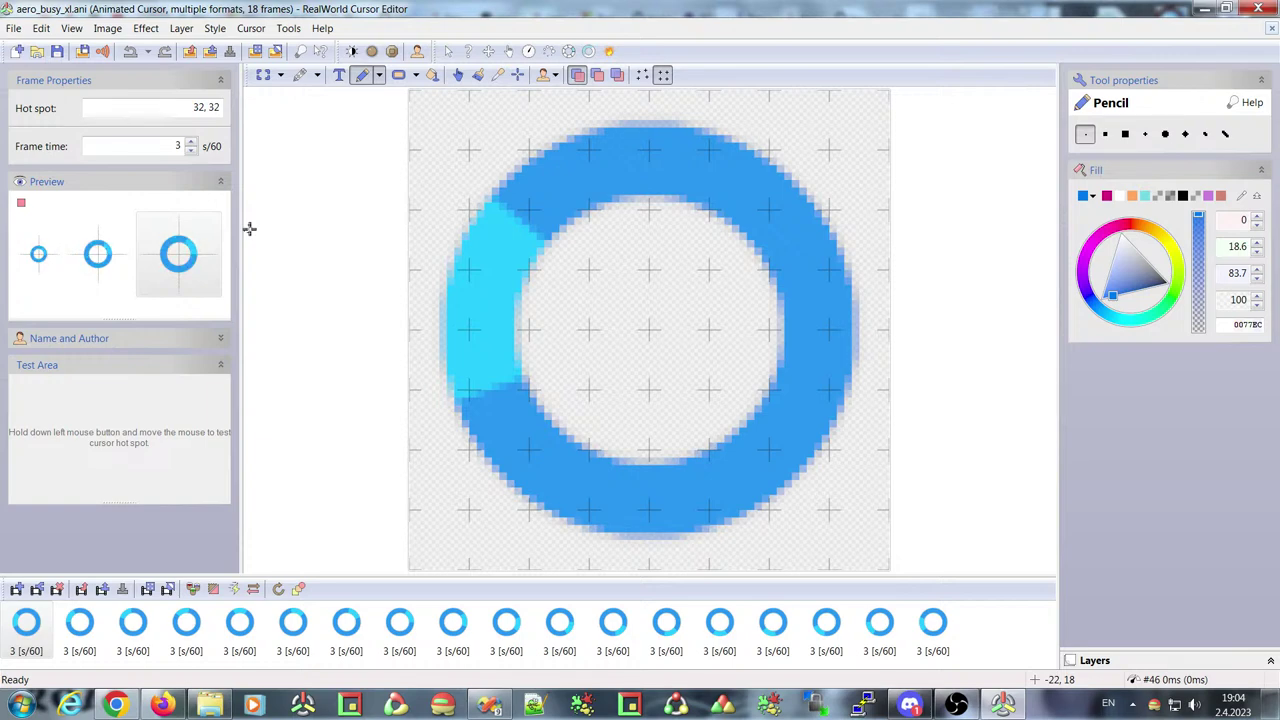
{"action": "left_click", "coordinate": [399, 75]}
{"action": "left_click_drag", "start_coordinate": [455, 188], "coordinate": [755, 390]}
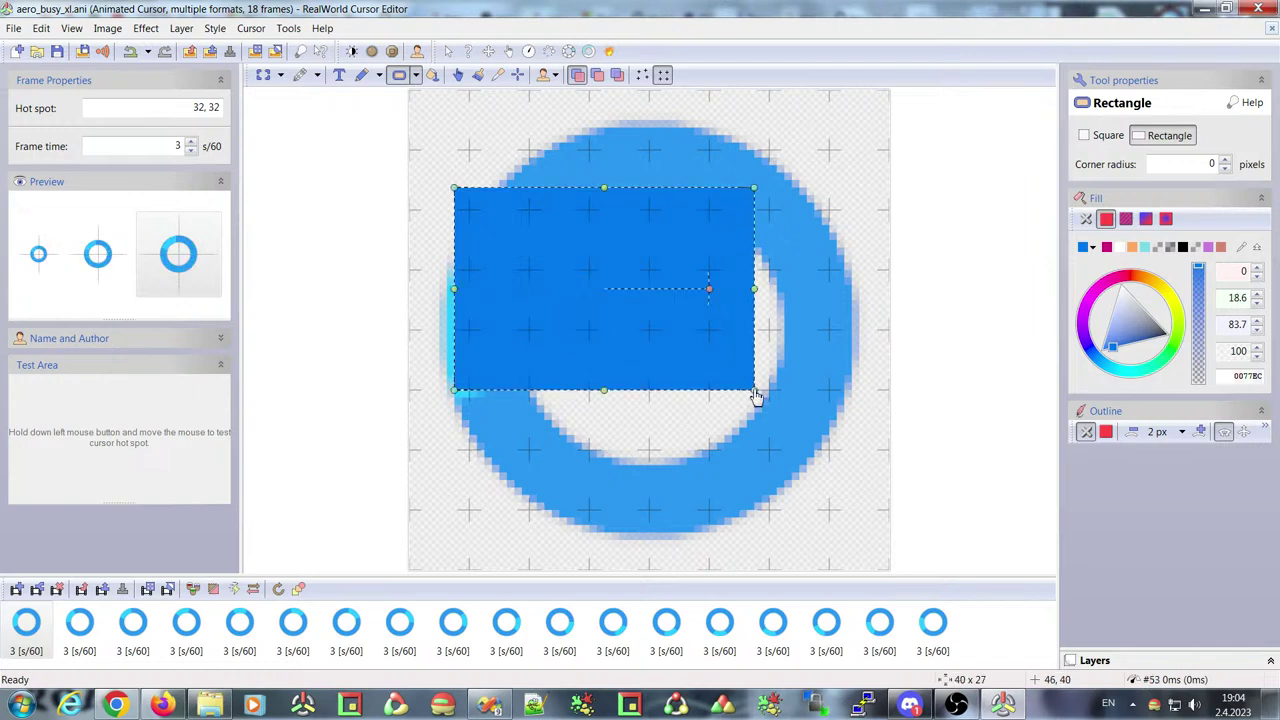
{"action": "right_click", "coordinate": [756, 194]}
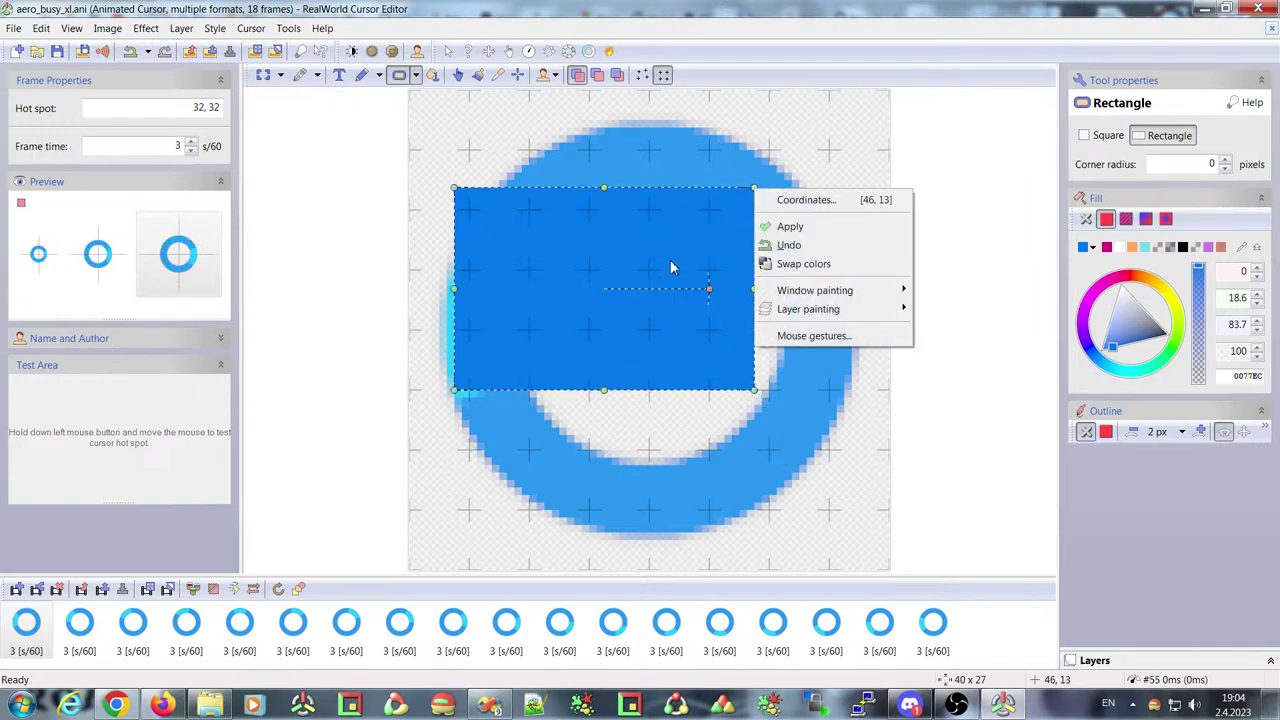
{"action": "left_click", "coordinate": [674, 20]}
{"action": "key", "text": "Escape"}
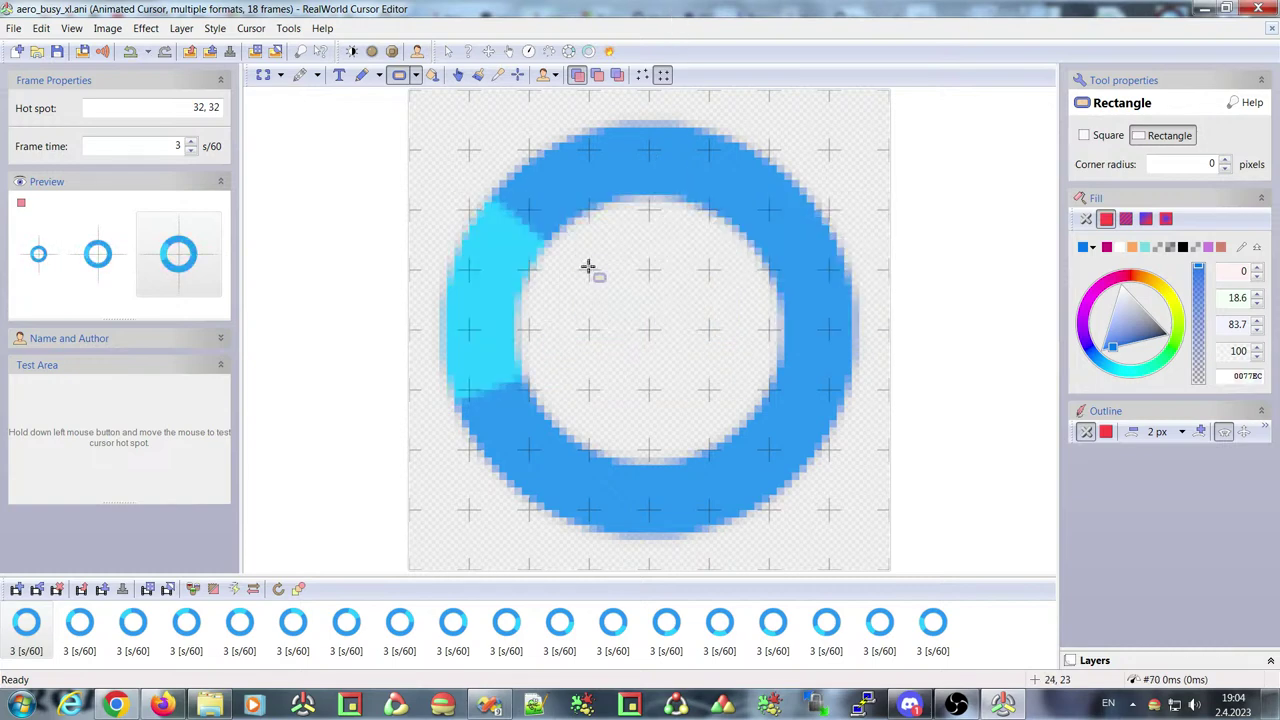
Draw a blue rectangle about 33 × 28 pixels over the upper-left part of the ring in the first frame
{"action": "left_click_drag", "start_coordinate": [477, 172], "coordinate": [724, 382]}
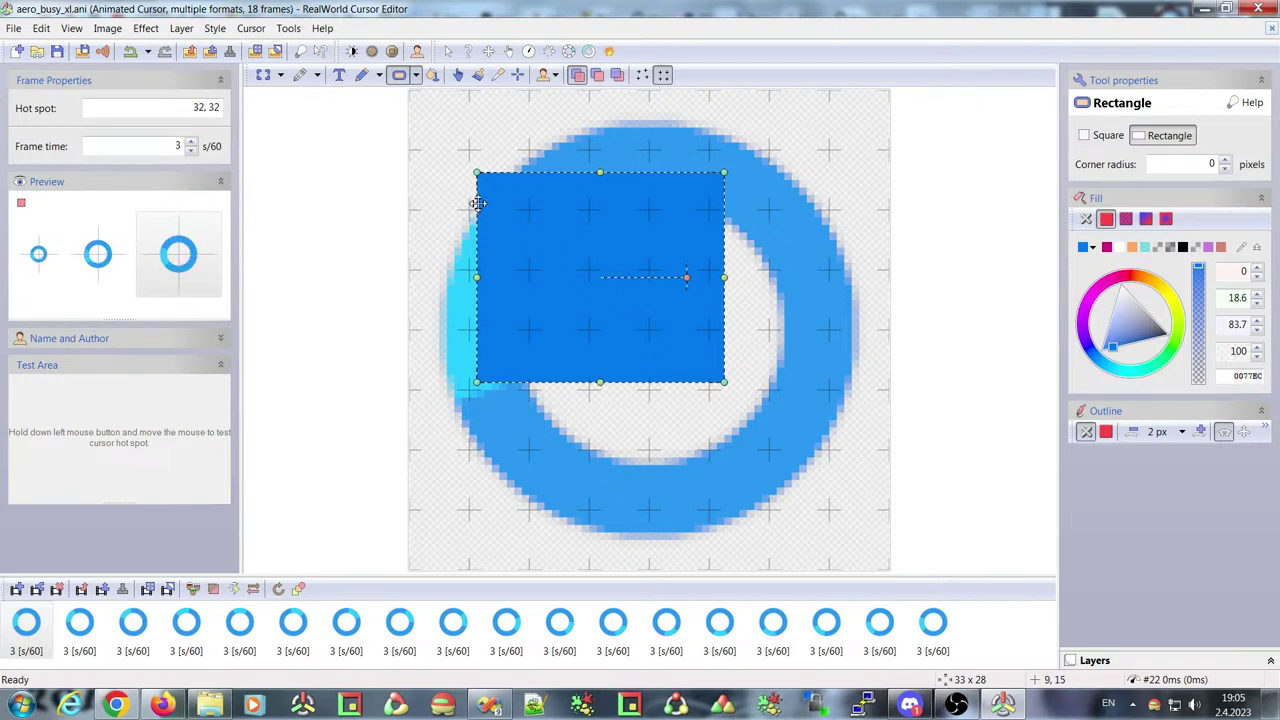
{"action": "scroll", "coordinate": [474, 203], "scroll_direction": "down", "scroll_amount": 5}
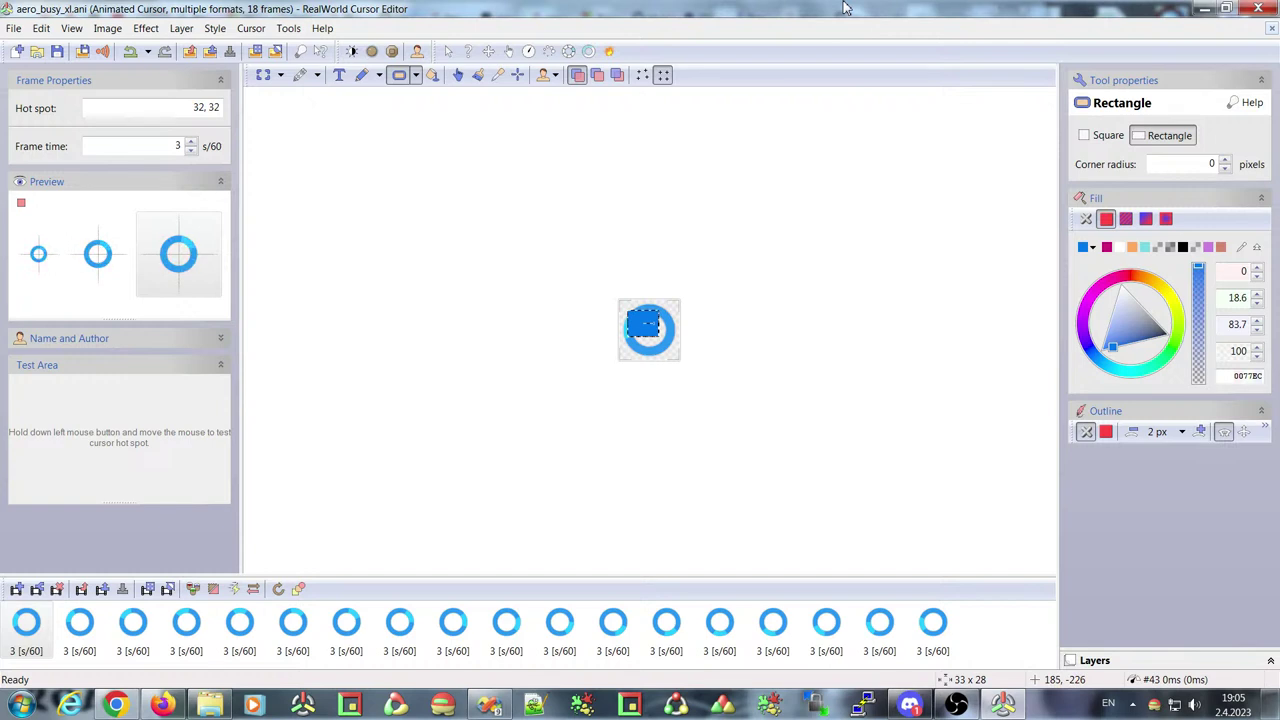
{"action": "scroll", "coordinate": [676, 317], "scroll_direction": "up", "scroll_amount": 2}
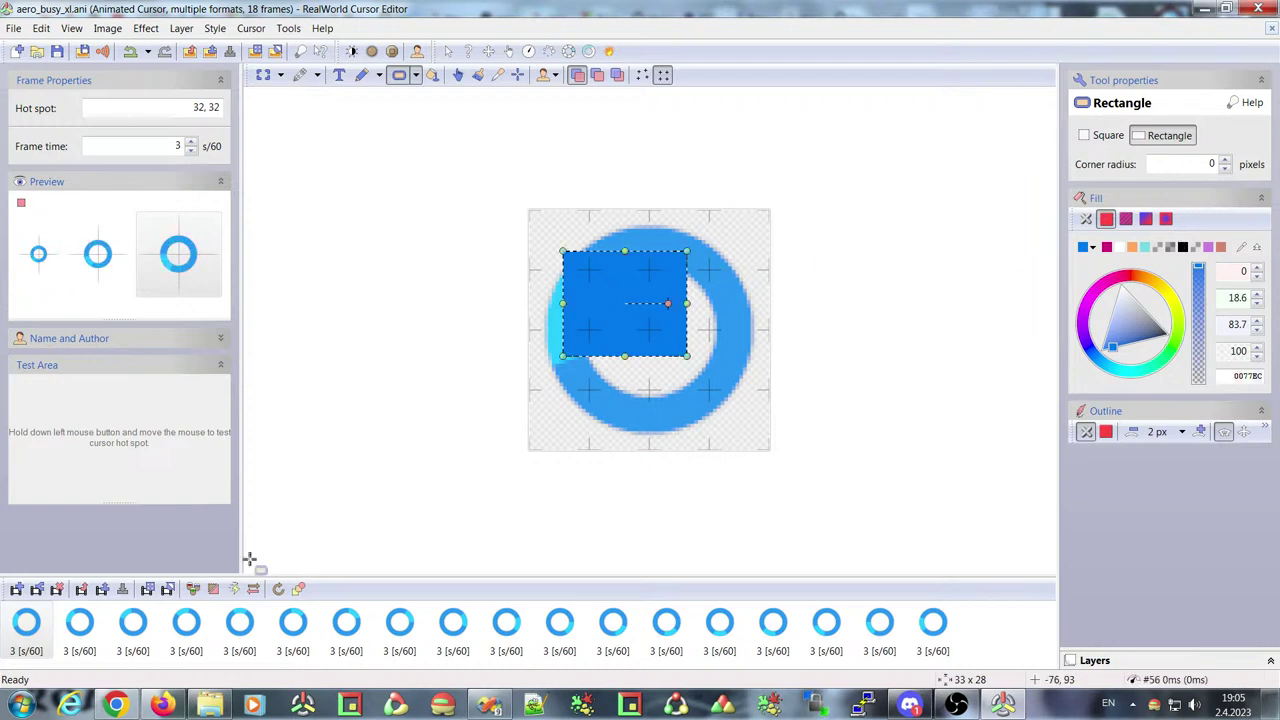
Check the live stream in YouTube Studio, return to RealWorld Cursor Editor and close aero_busy_xl.ani without saving
{"action": "left_click", "coordinate": [116, 705]}
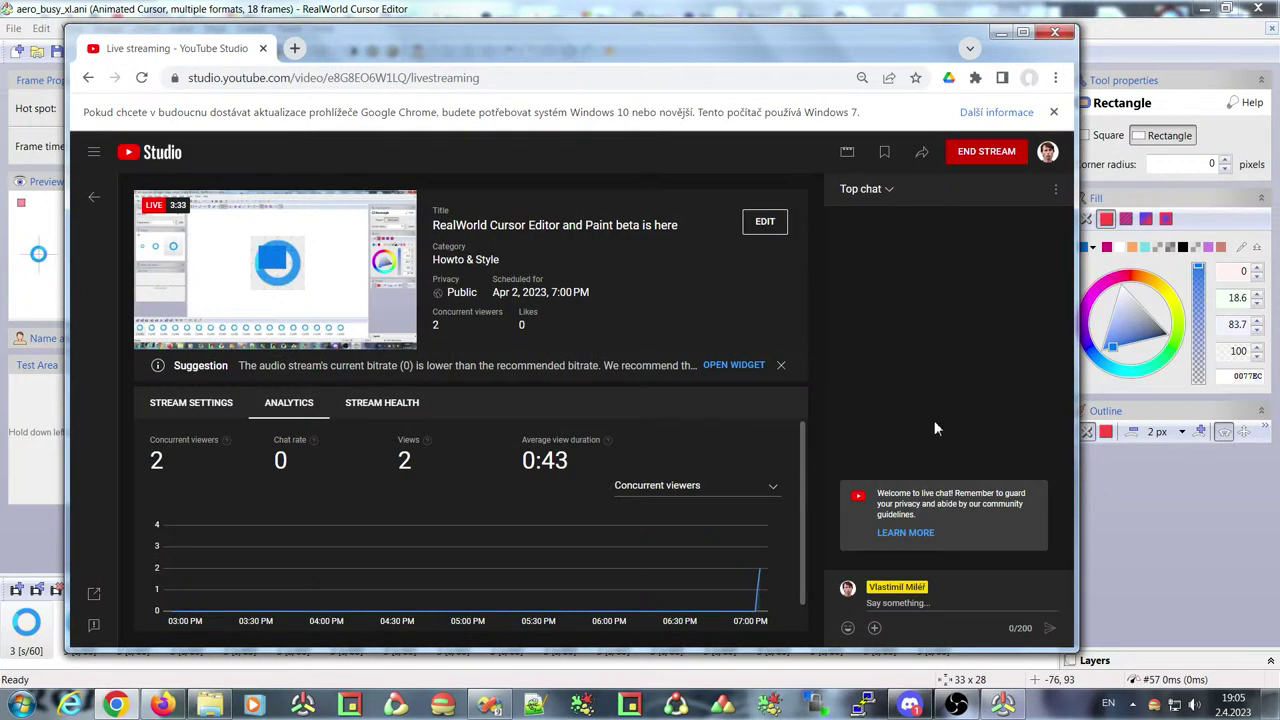
{"action": "left_click", "coordinate": [998, 33]}
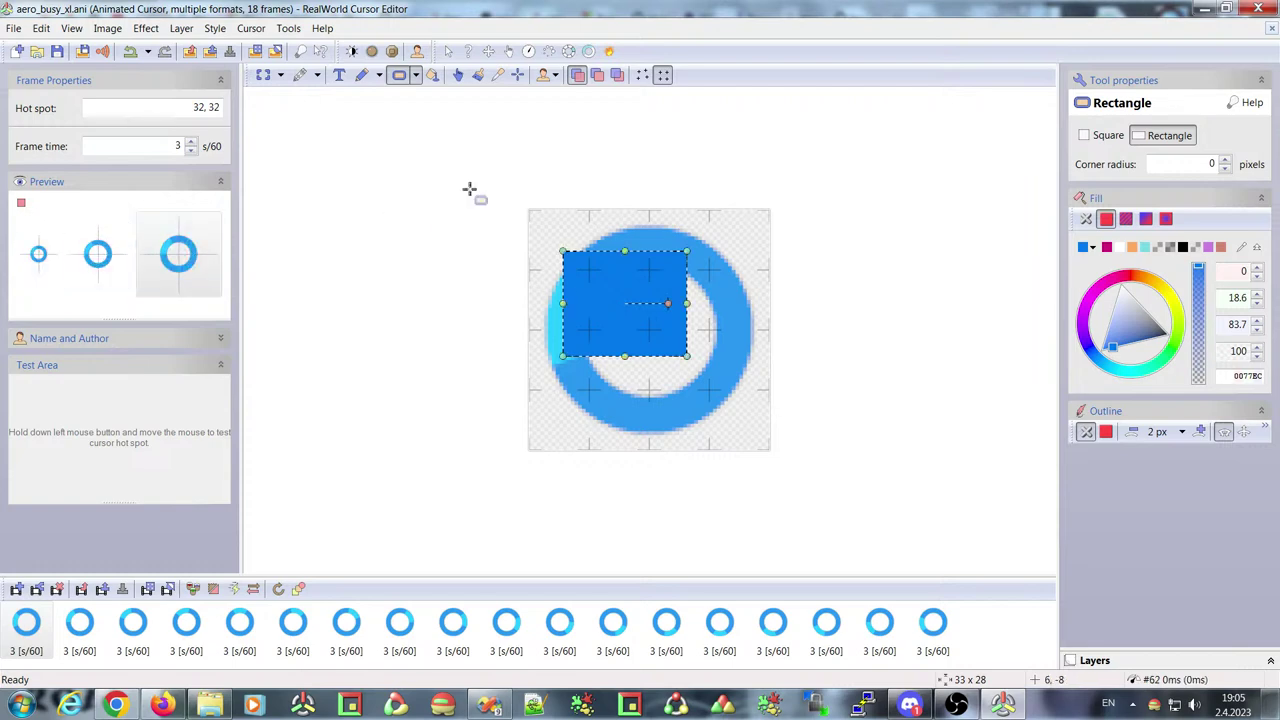
{"action": "left_click", "coordinate": [1271, 28]}
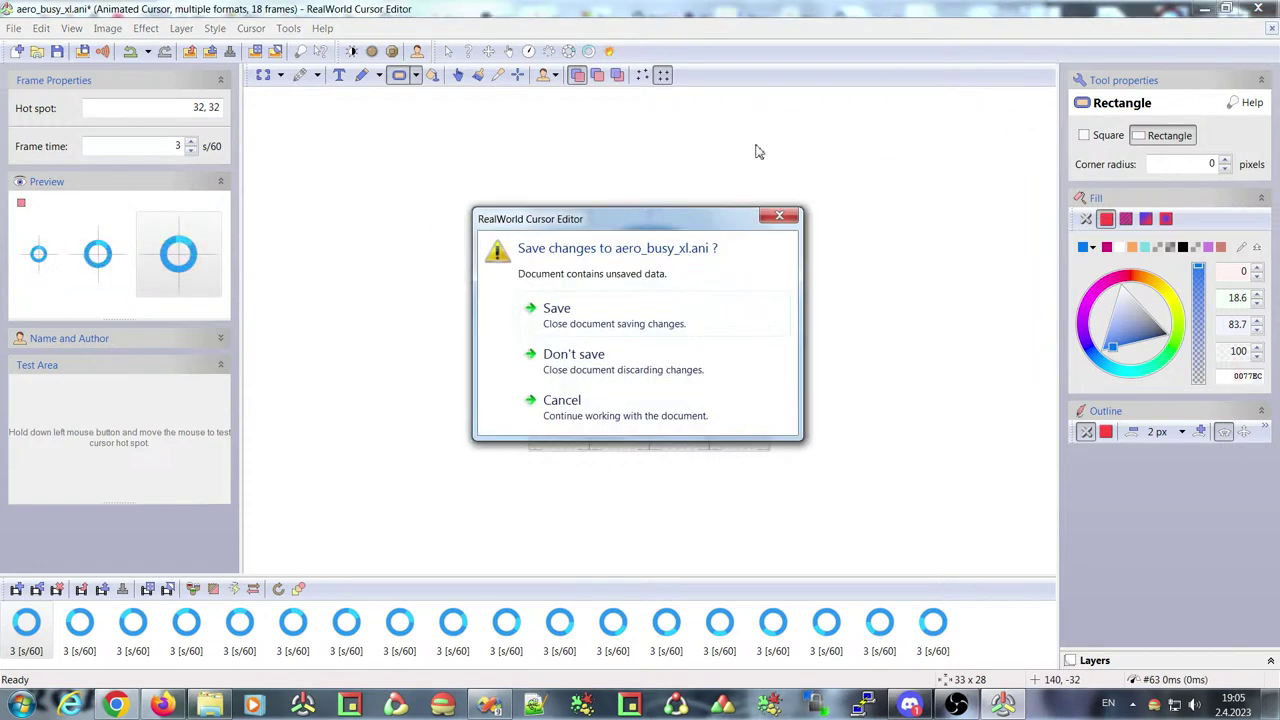
{"action": "left_click", "coordinate": [570, 360]}
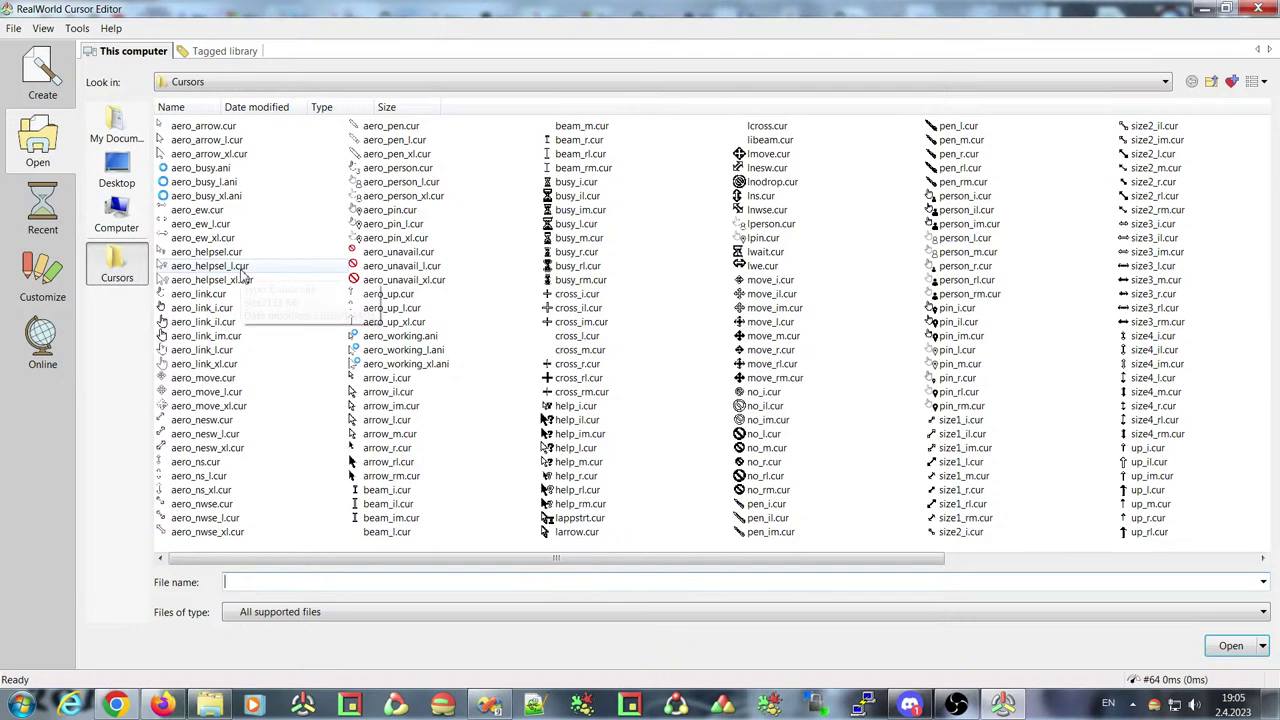
Open the static cursor aero_arrow_xl.cur and make its preview area taller
{"action": "left_click", "coordinate": [205, 153]}
{"action": "left_click", "coordinate": [1228, 646]}
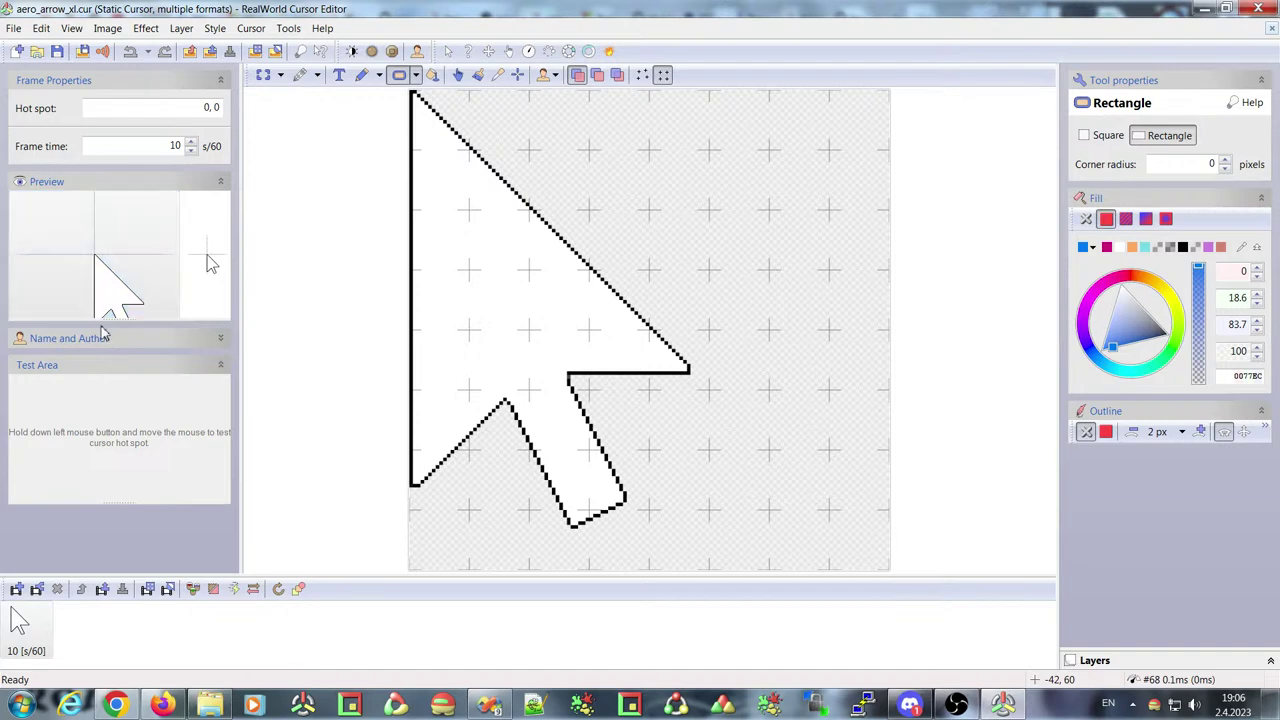
{"action": "left_click_drag", "start_coordinate": [111, 318], "coordinate": [114, 381]}
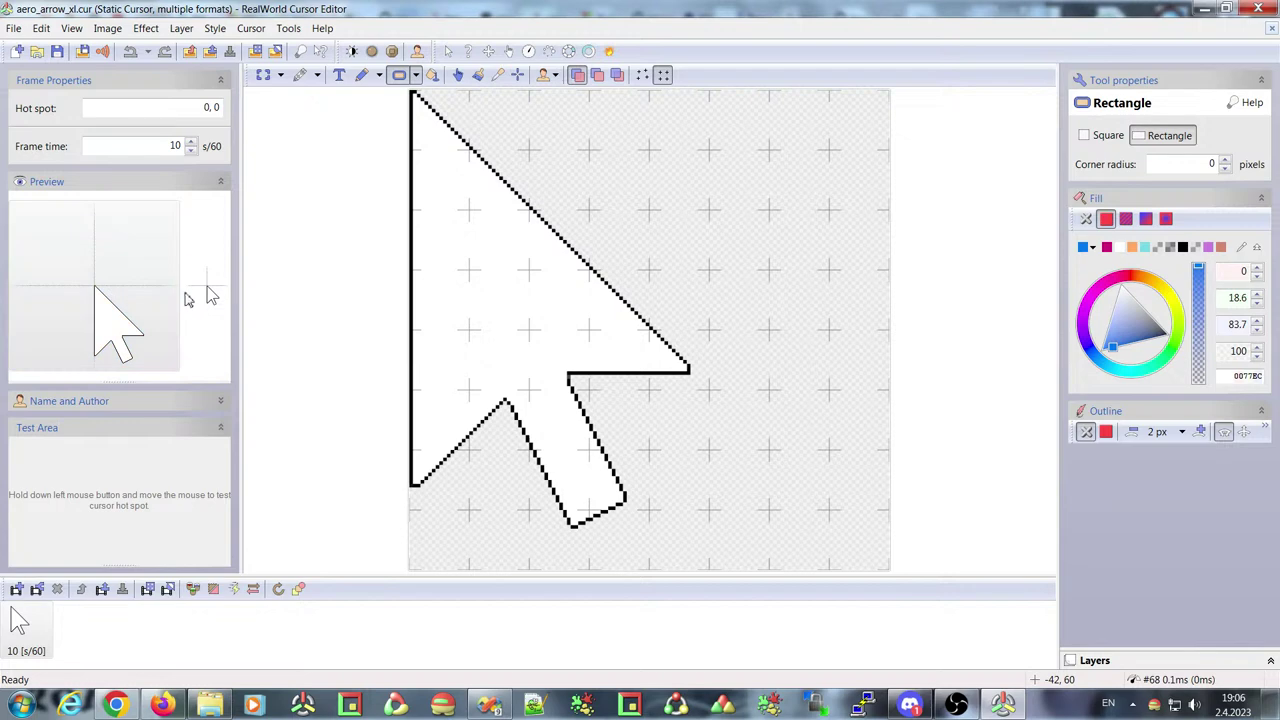
Widen the preview area and examine each image size contained in the arrow cursor, one after another
{"action": "left_click", "coordinate": [115, 290]}
{"action": "scroll", "coordinate": [119, 285], "scroll_direction": "down", "scroll_amount": 2}
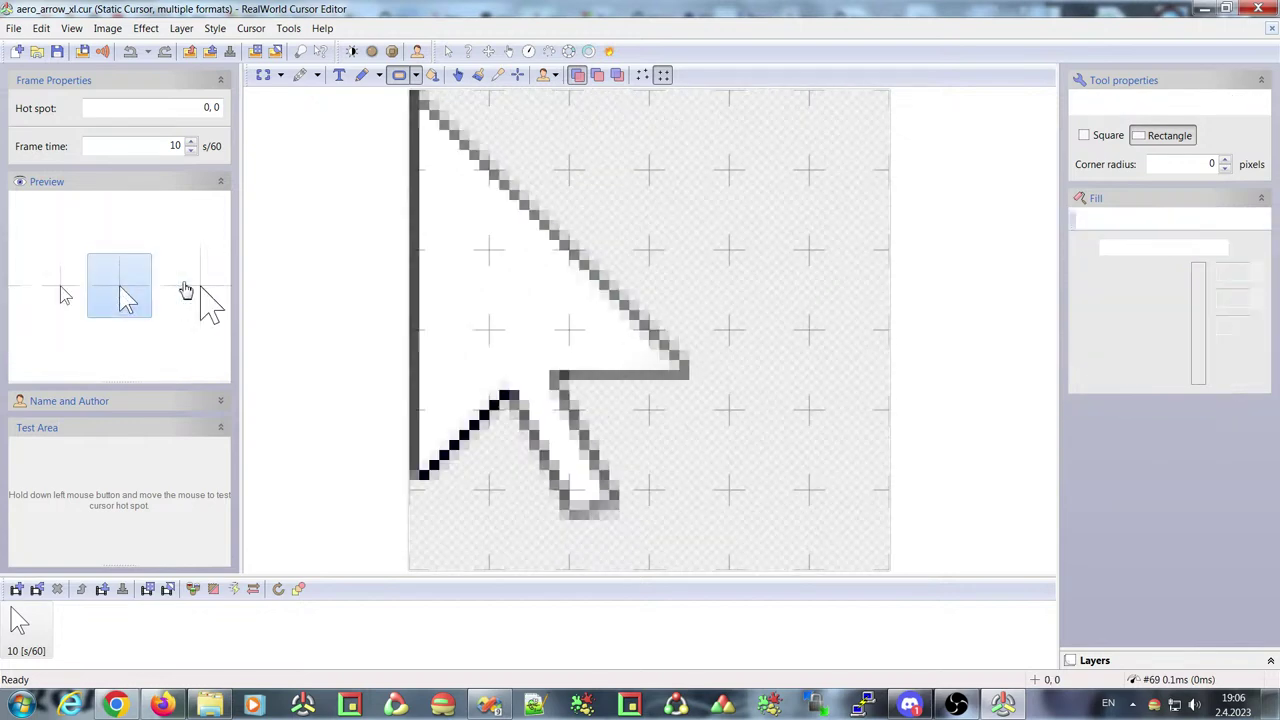
{"action": "scroll", "coordinate": [97, 283], "scroll_direction": "down", "scroll_amount": 3}
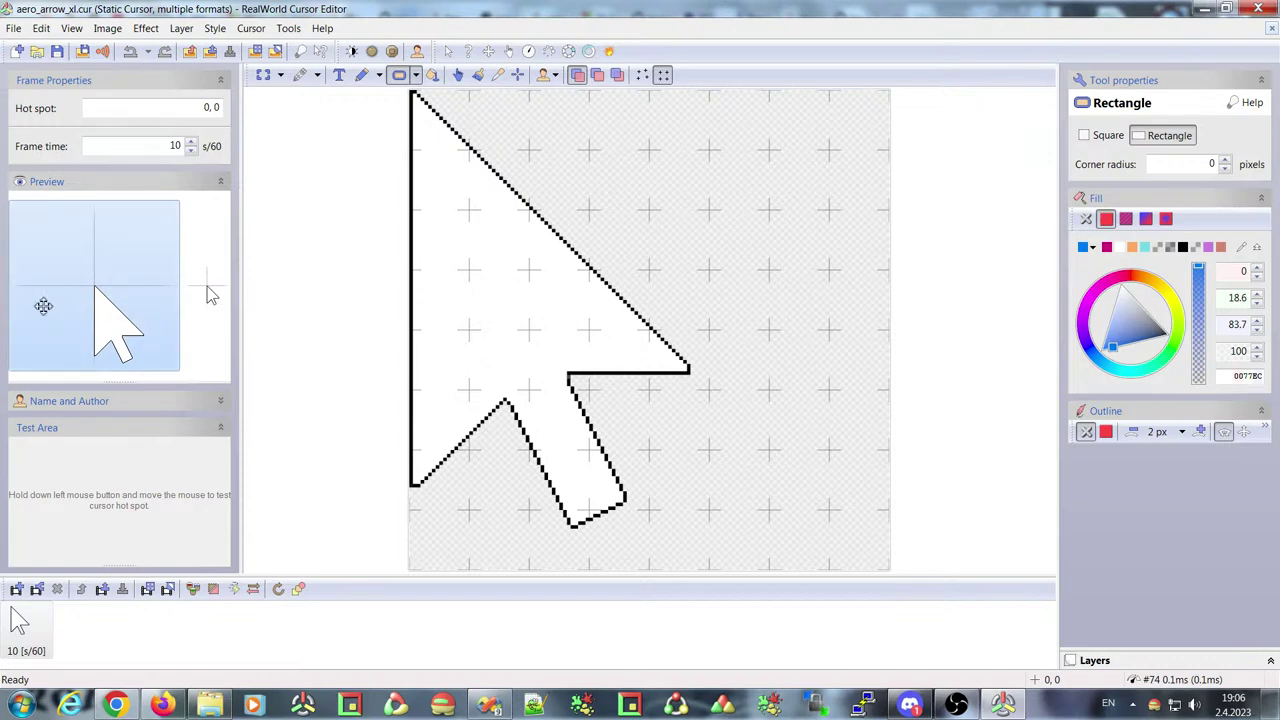
{"action": "left_click_drag", "start_coordinate": [243, 283], "coordinate": [760, 334]}
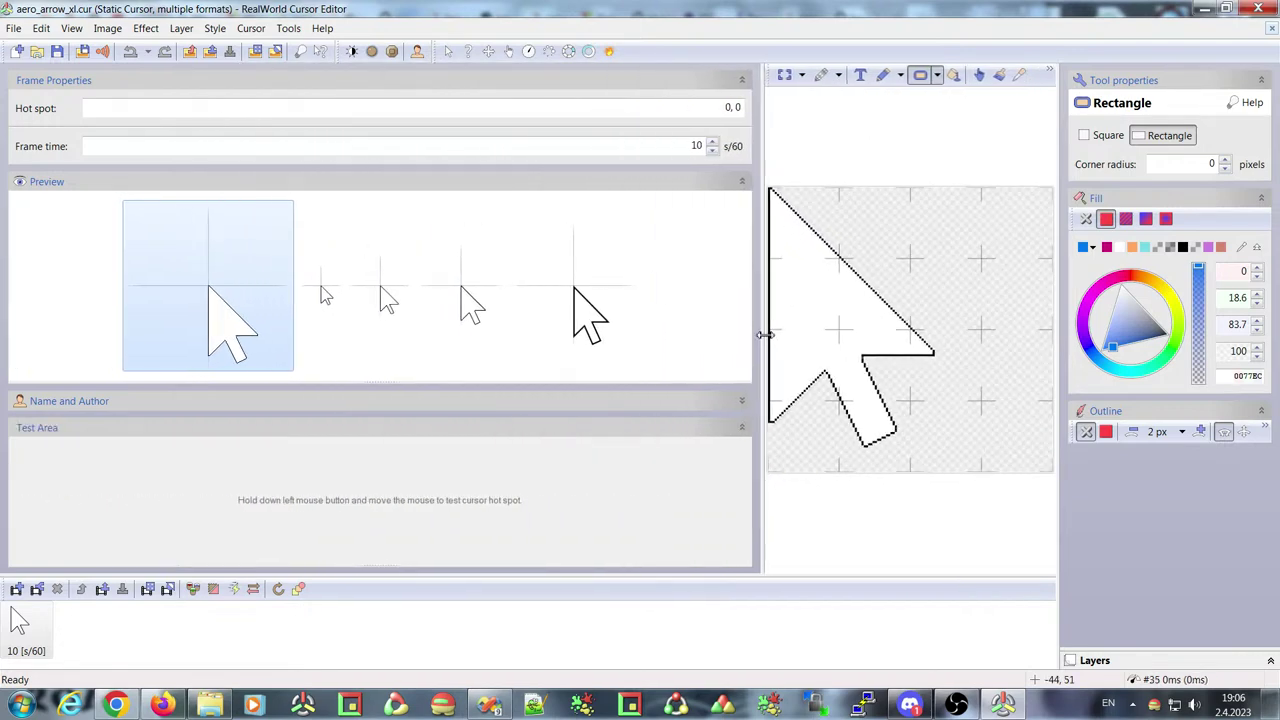
{"action": "left_click", "coordinate": [560, 302]}
{"action": "left_click", "coordinate": [455, 290]}
{"action": "left_click", "coordinate": [390, 291]}
{"action": "left_click", "coordinate": [327, 292]}
{"action": "left_click", "coordinate": [215, 286]}
Narrow the preview area and go through the arrow cursor's image sizes again, returning to the largest image
{"action": "left_click_drag", "start_coordinate": [760, 322], "coordinate": [287, 333]}
{"action": "left_click", "coordinate": [206, 296]}
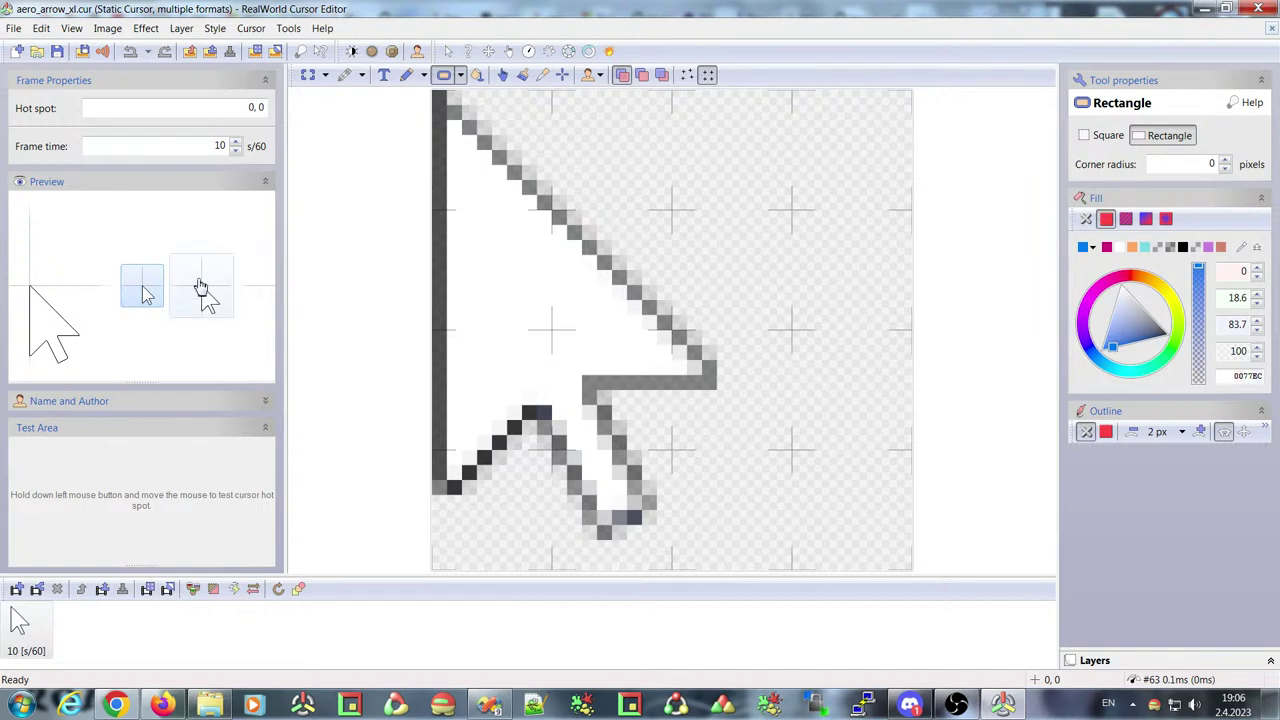
{"action": "left_click", "coordinate": [202, 290]}
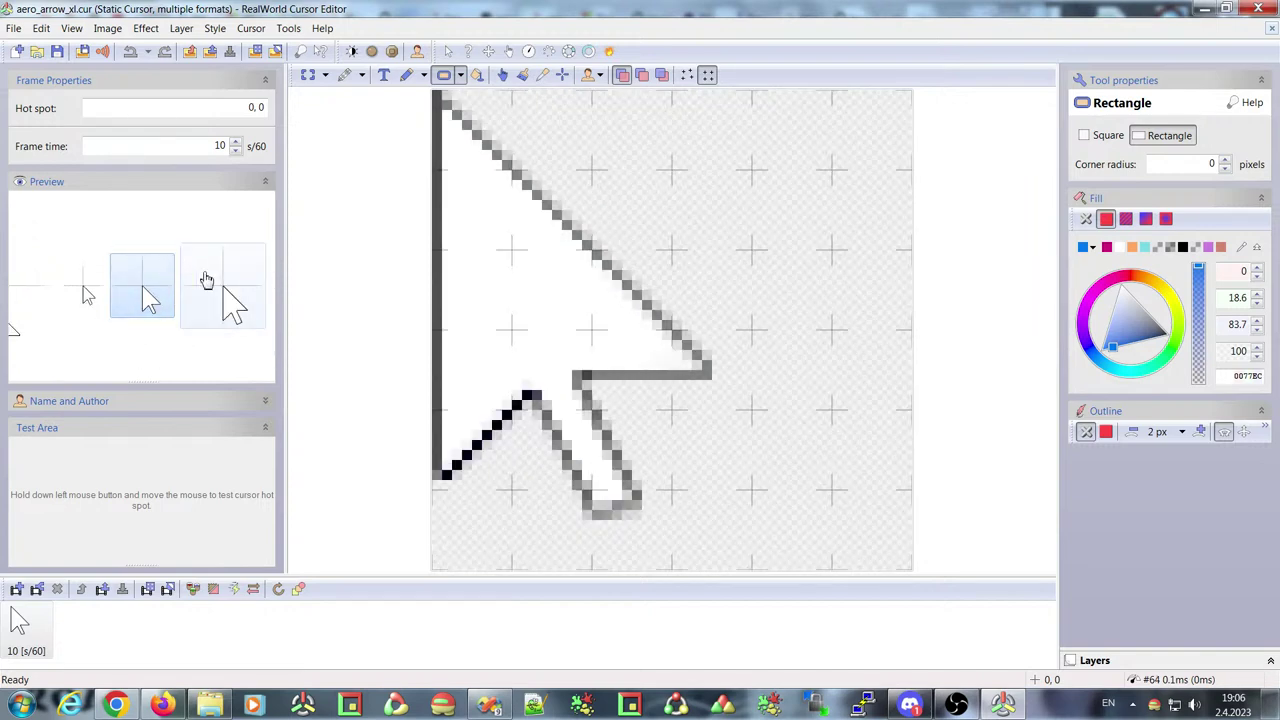
{"action": "left_click", "coordinate": [240, 288]}
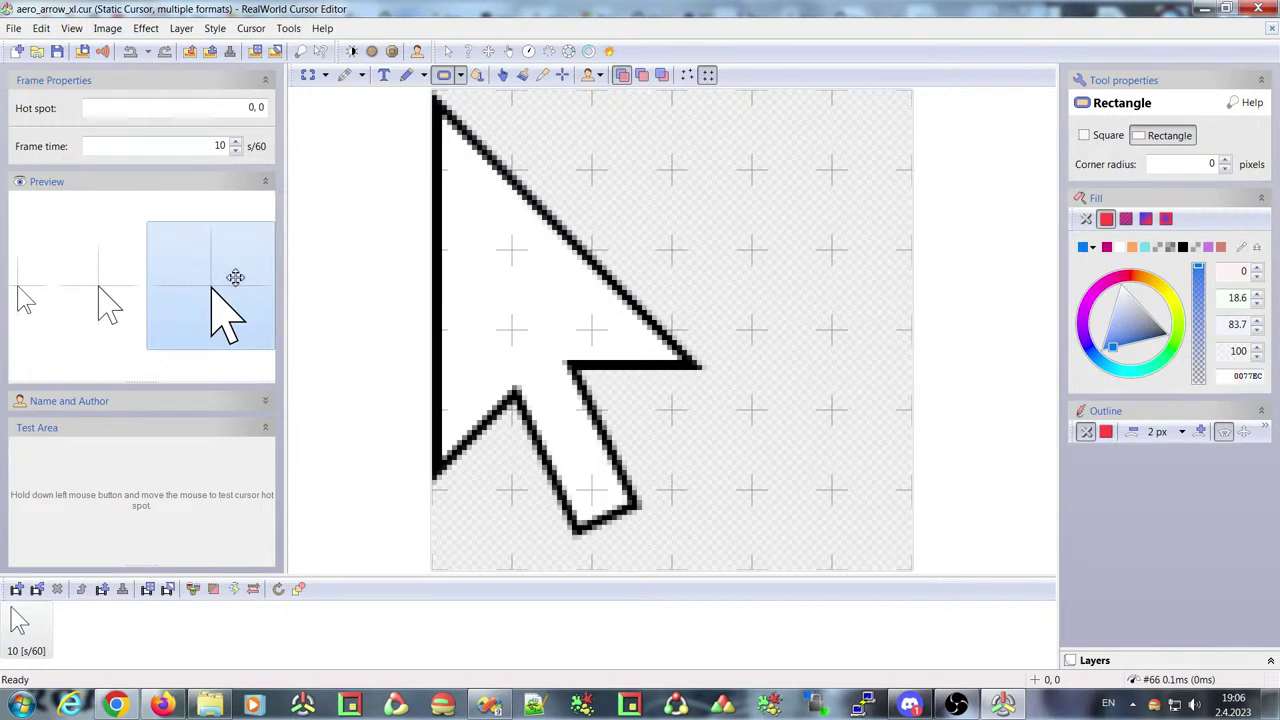
{"action": "left_click", "coordinate": [129, 309]}
{"action": "left_click", "coordinate": [34, 291]}
{"action": "left_click", "coordinate": [54, 291]}
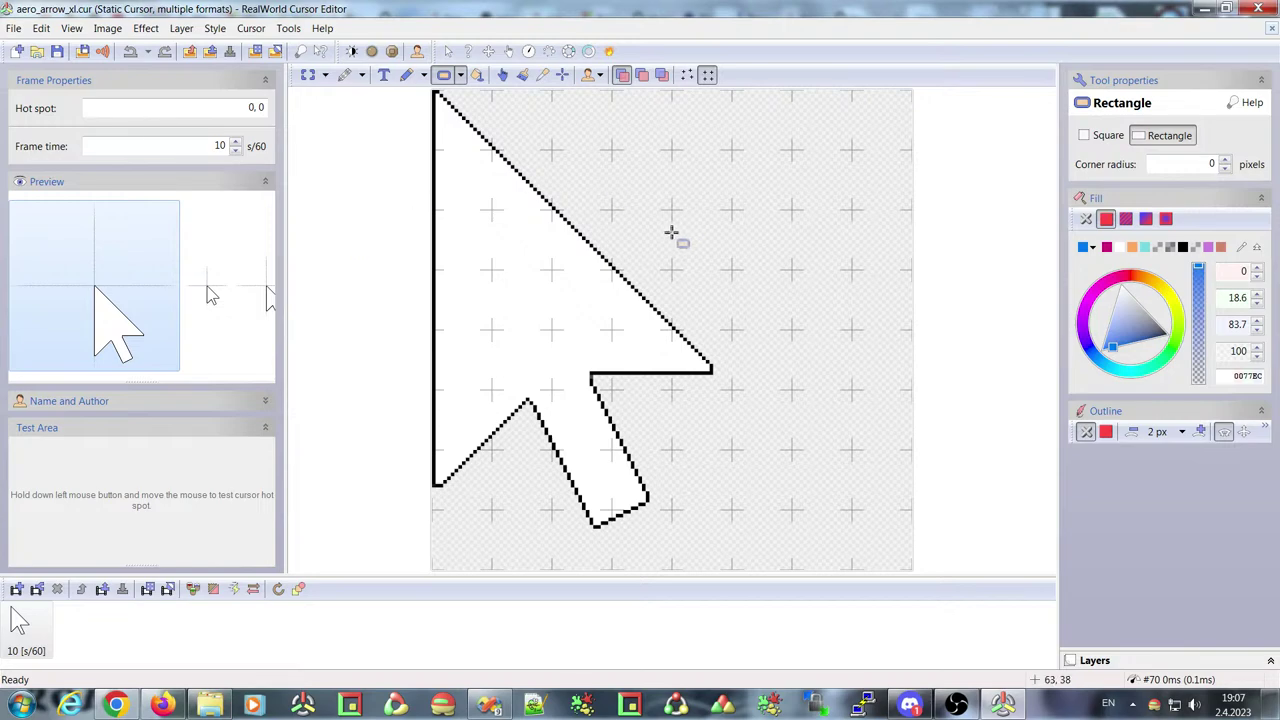
Close the arrow cursor and create a new mouse cursor with canvas size 32, 32-bit color and a vector layer to start with
{"action": "left_click", "coordinate": [1273, 33]}
{"action": "left_click", "coordinate": [38, 72]}
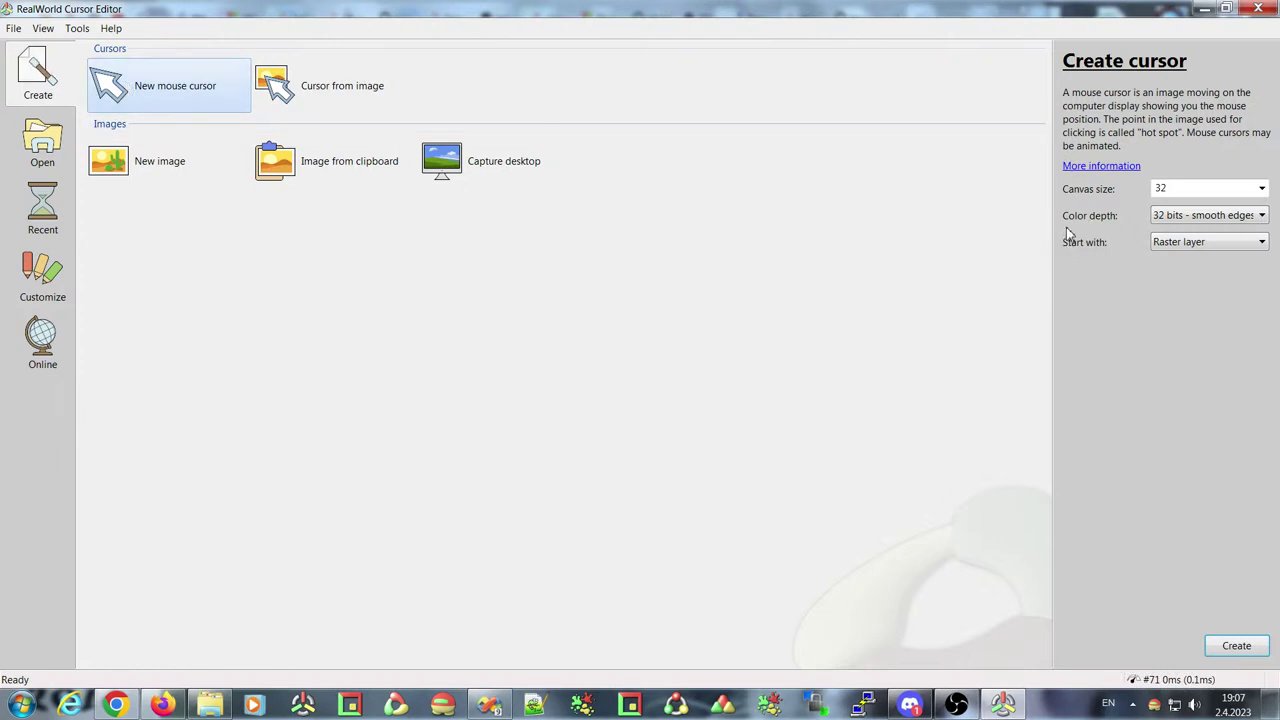
{"action": "left_click", "coordinate": [1197, 248]}
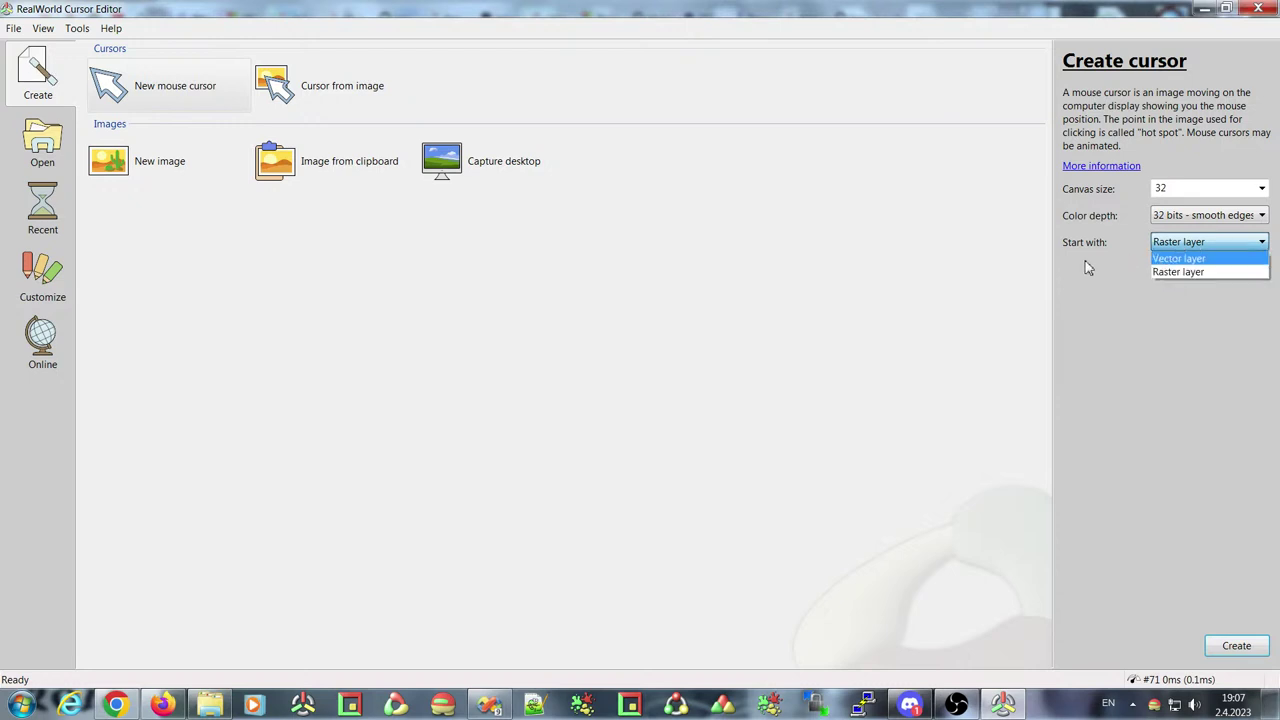
{"action": "left_click", "coordinate": [1165, 260]}
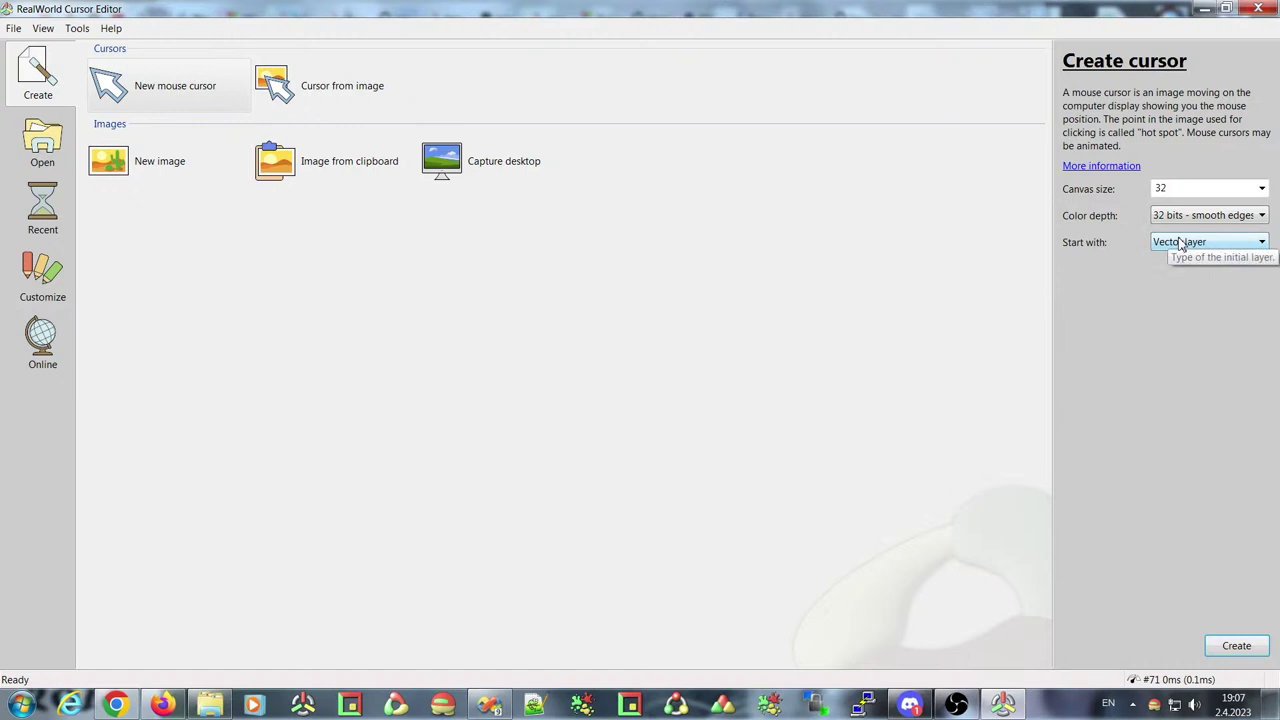
{"action": "left_click", "coordinate": [1228, 649]}
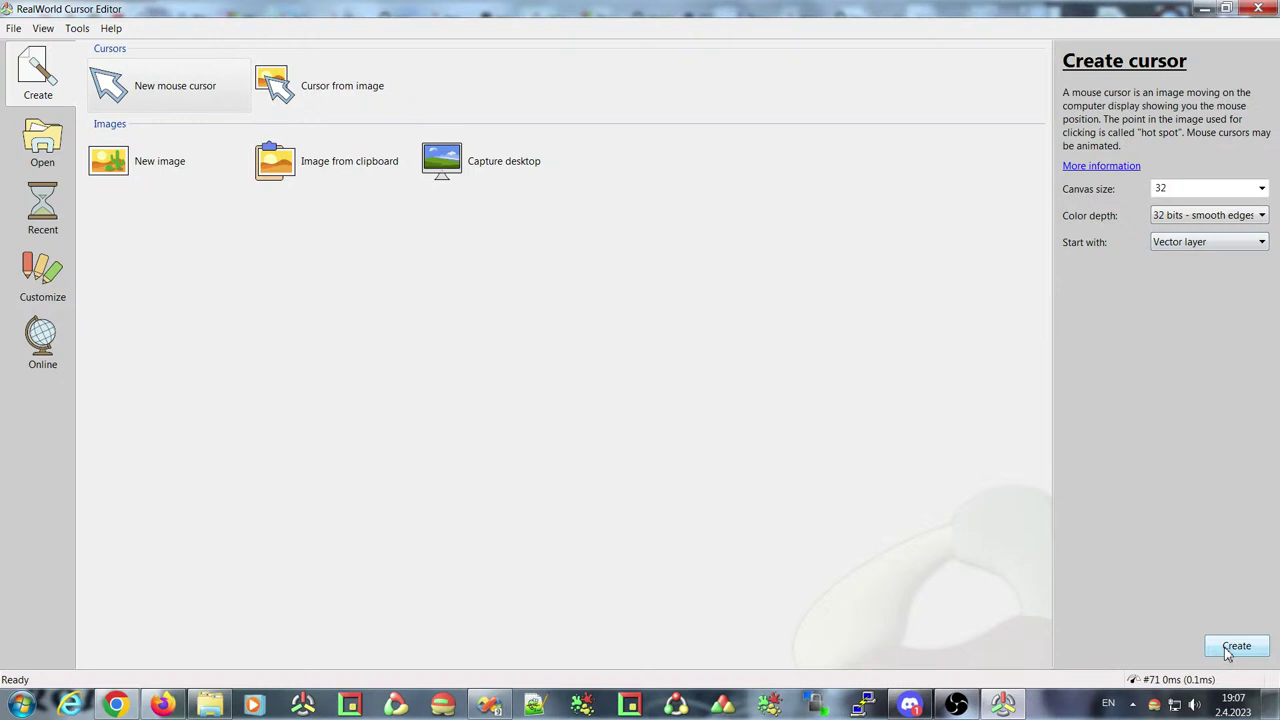
{"action": "left_click", "coordinate": [1235, 646]}
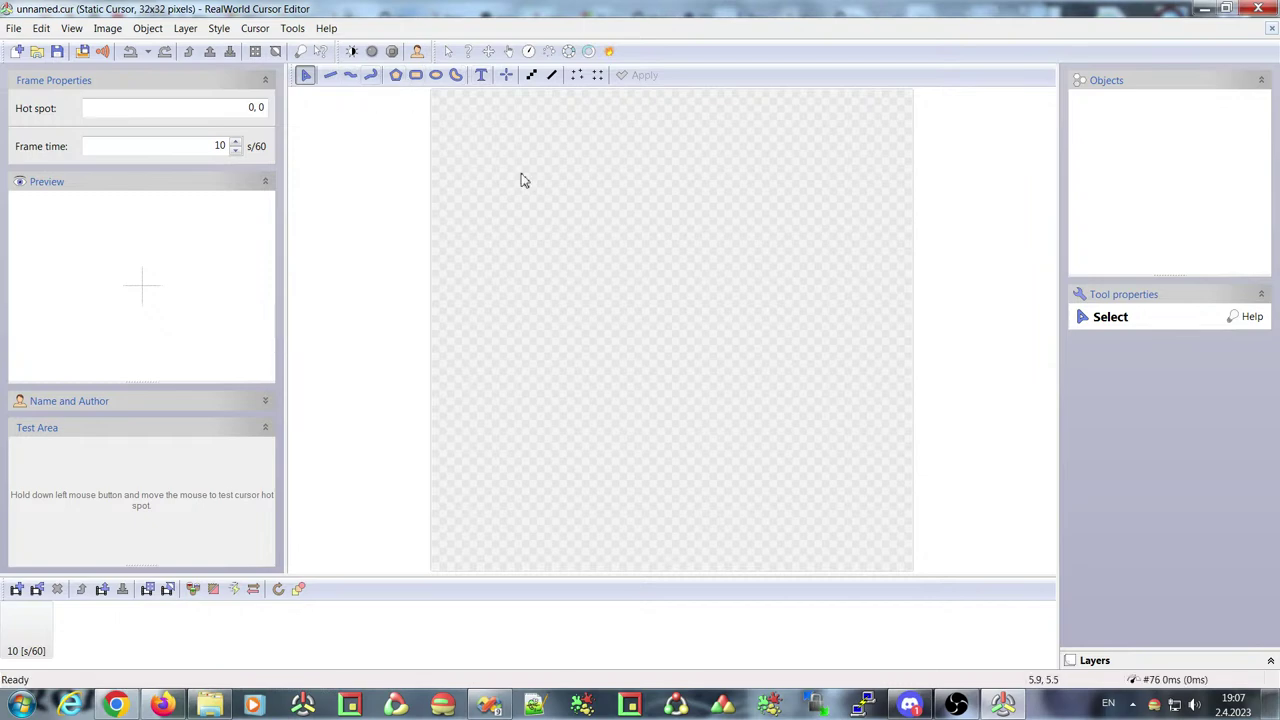
Draw an orange circle about 19 pixels wide in the canvas's lower-right area and an orange triangle in its upper-left area
{"action": "left_click", "coordinate": [436, 75]}
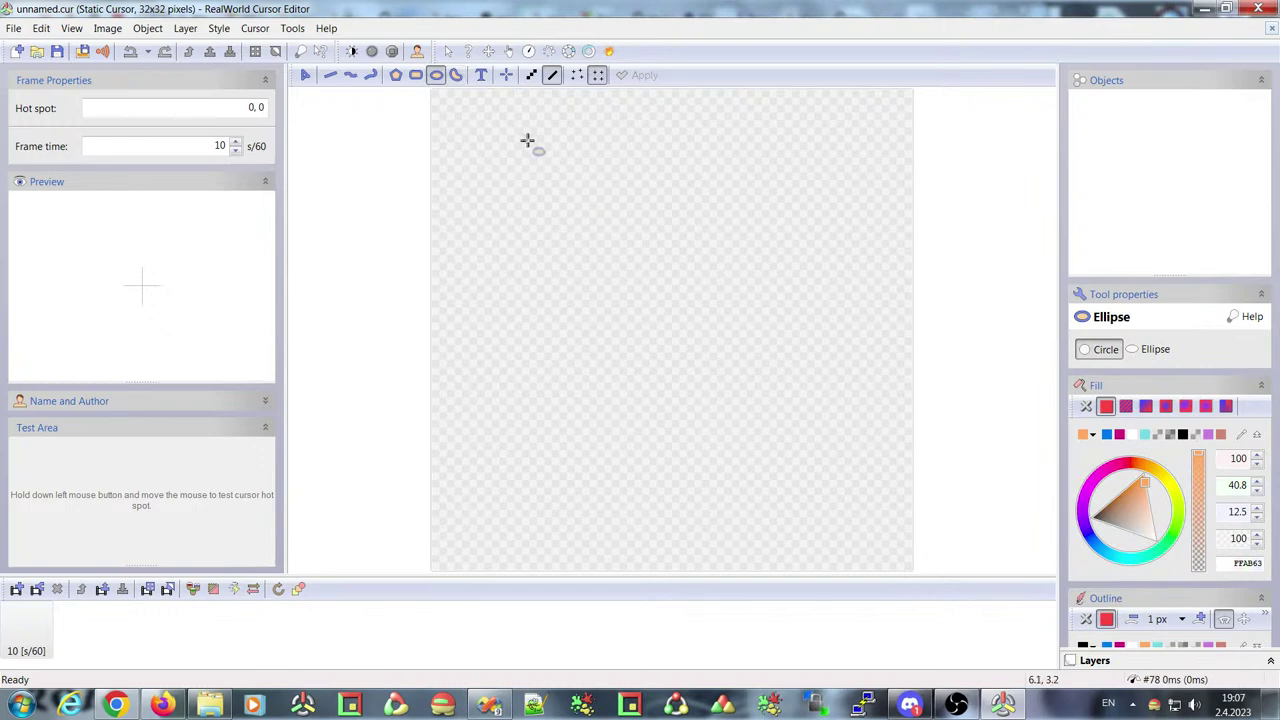
{"action": "left_click_drag", "start_coordinate": [546, 157], "coordinate": [779, 276]}
{"action": "mouse_move", "coordinate": [625, 170]}
{"action": "left_mouse_down"}
{"action": "mouse_move", "coordinate": [711, 306]}
{"action": "mouse_move", "coordinate": [680, 320]}
{"action": "mouse_move", "coordinate": [699, 370]}
{"action": "left_mouse_up"}
{"action": "left_click", "coordinate": [396, 75]}
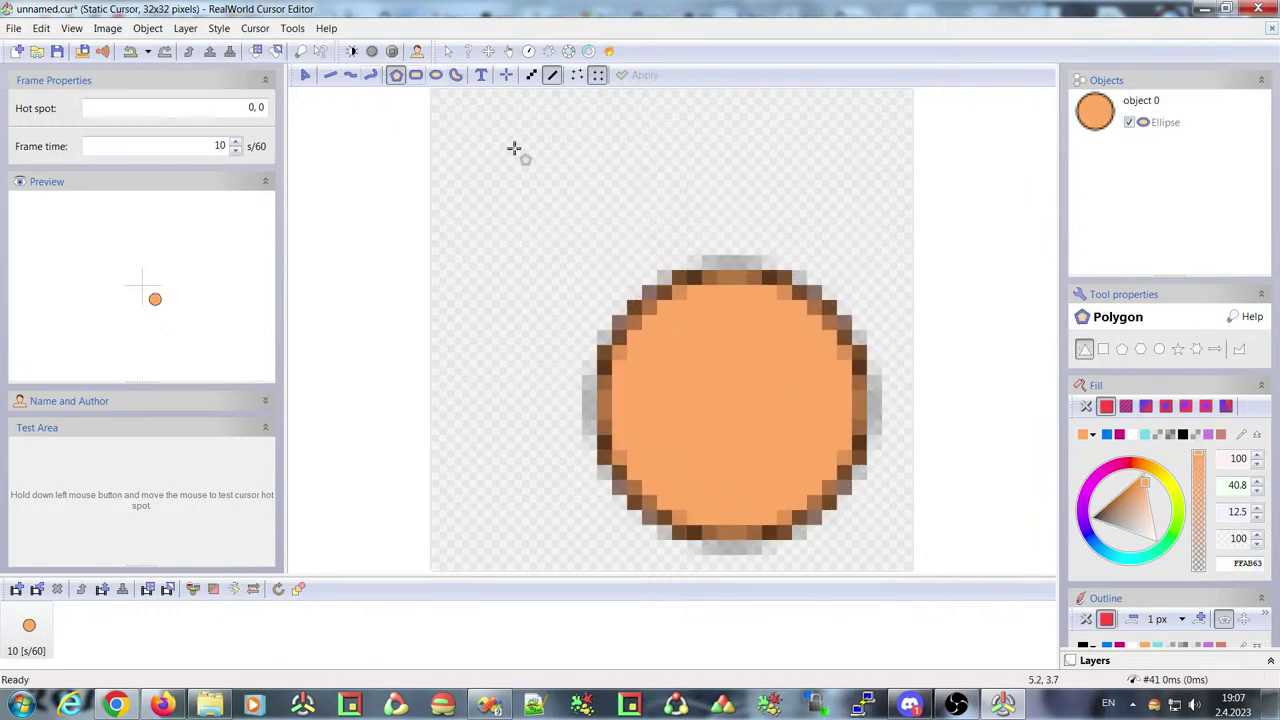
{"action": "left_click_drag", "start_coordinate": [440, 100], "coordinate": [686, 210]}
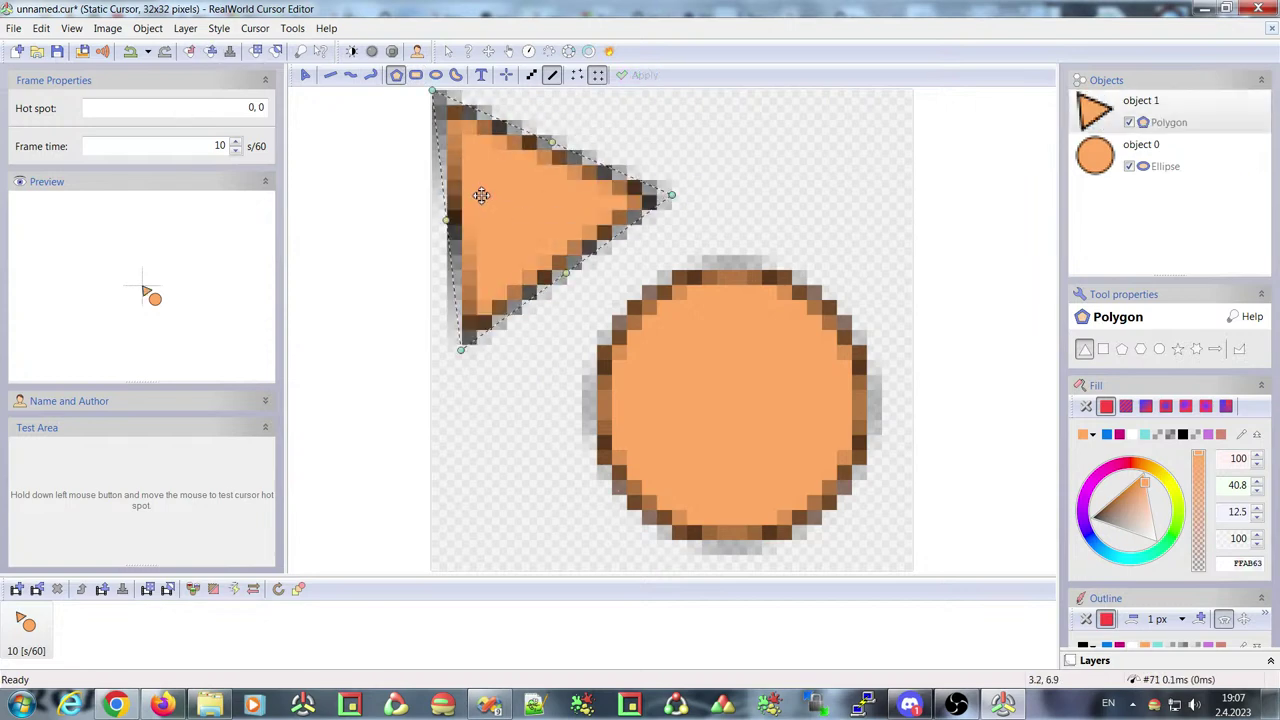
Change the circle's fill color to blue 0077EC
{"action": "left_click", "coordinate": [714, 357]}
{"action": "left_click_drag", "start_coordinate": [688, 362], "coordinate": [667, 380]}
{"action": "left_click", "coordinate": [1107, 434]}
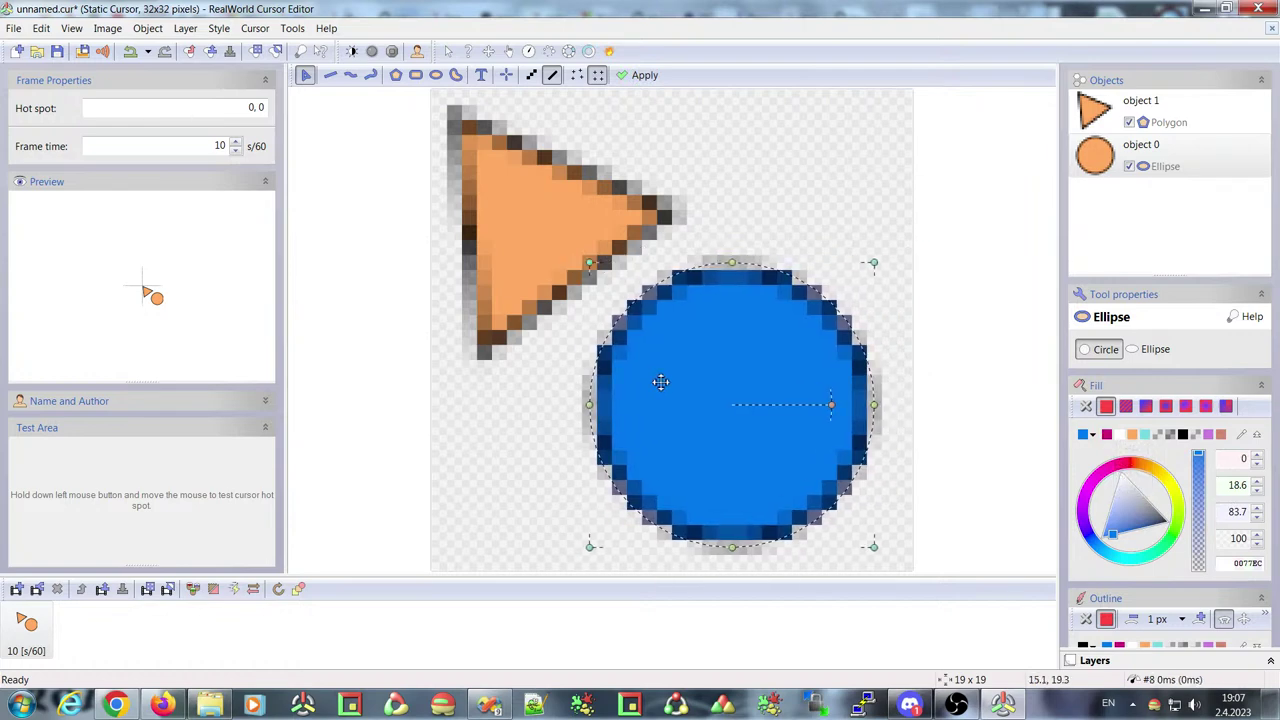
{"action": "left_click", "coordinate": [505, 333]}
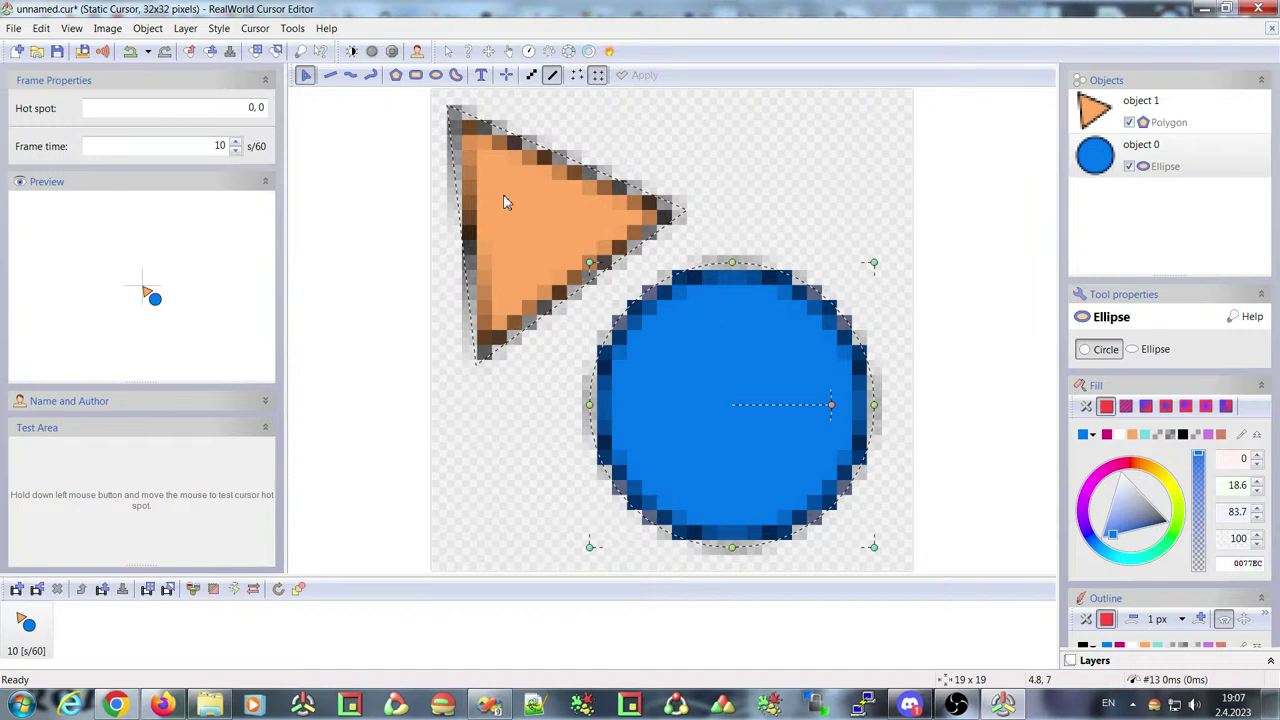
Reshape the orange triangle by moving its lower corner down and right and its right corner up and outward
{"action": "left_click", "coordinate": [520, 240]}
{"action": "left_click_drag", "start_coordinate": [479, 362], "coordinate": [510, 393]}
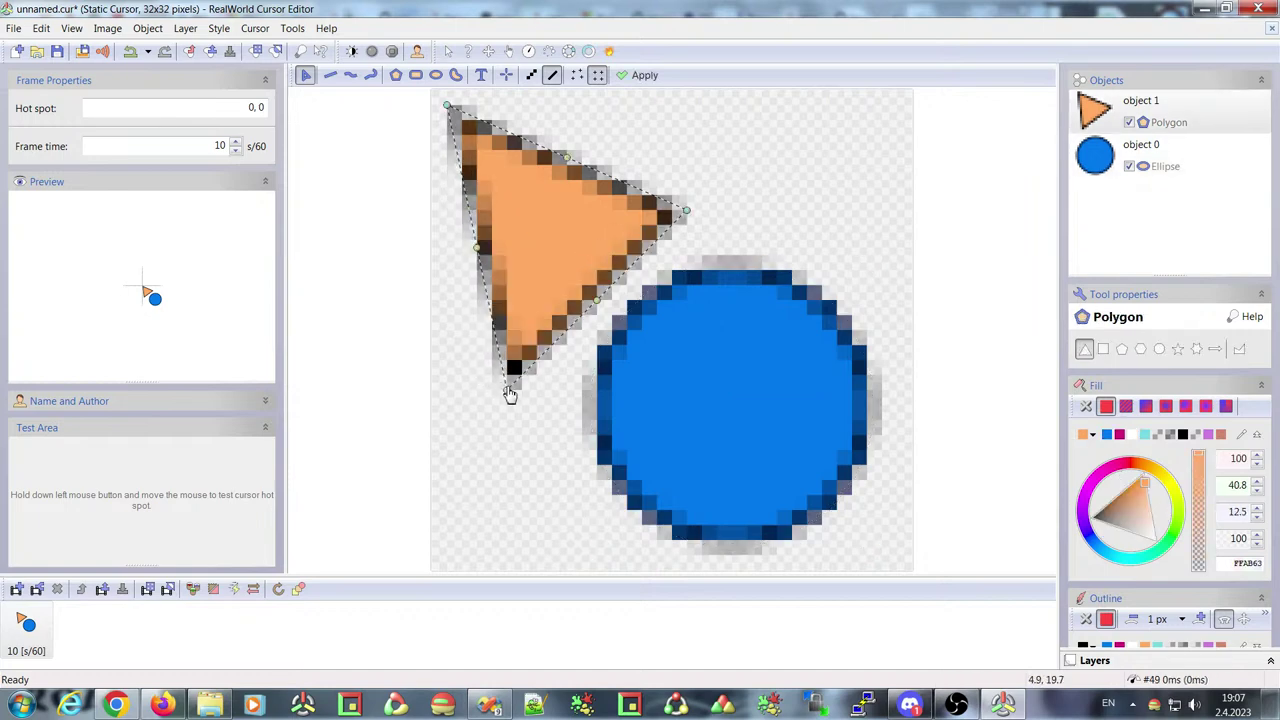
{"action": "left_click_drag", "start_coordinate": [686, 212], "coordinate": [716, 200]}
{"action": "key", "text": "Return"}
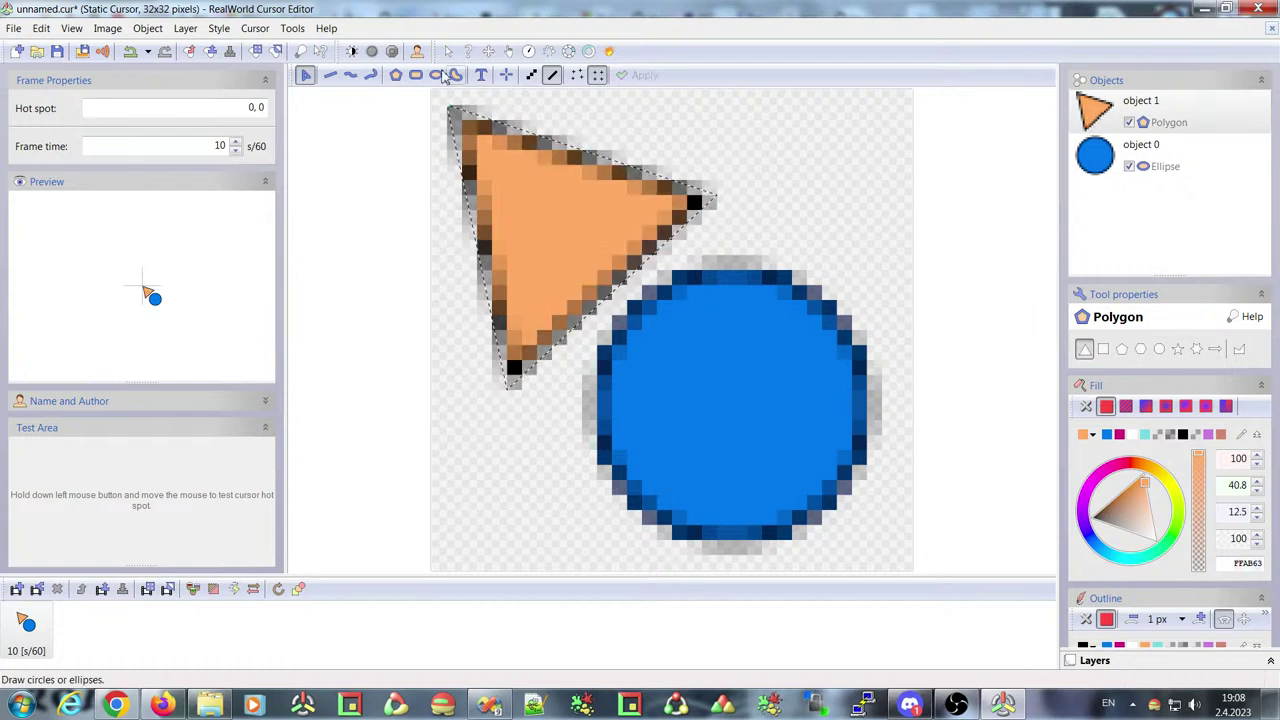
{"action": "left_click", "coordinate": [624, 258]}
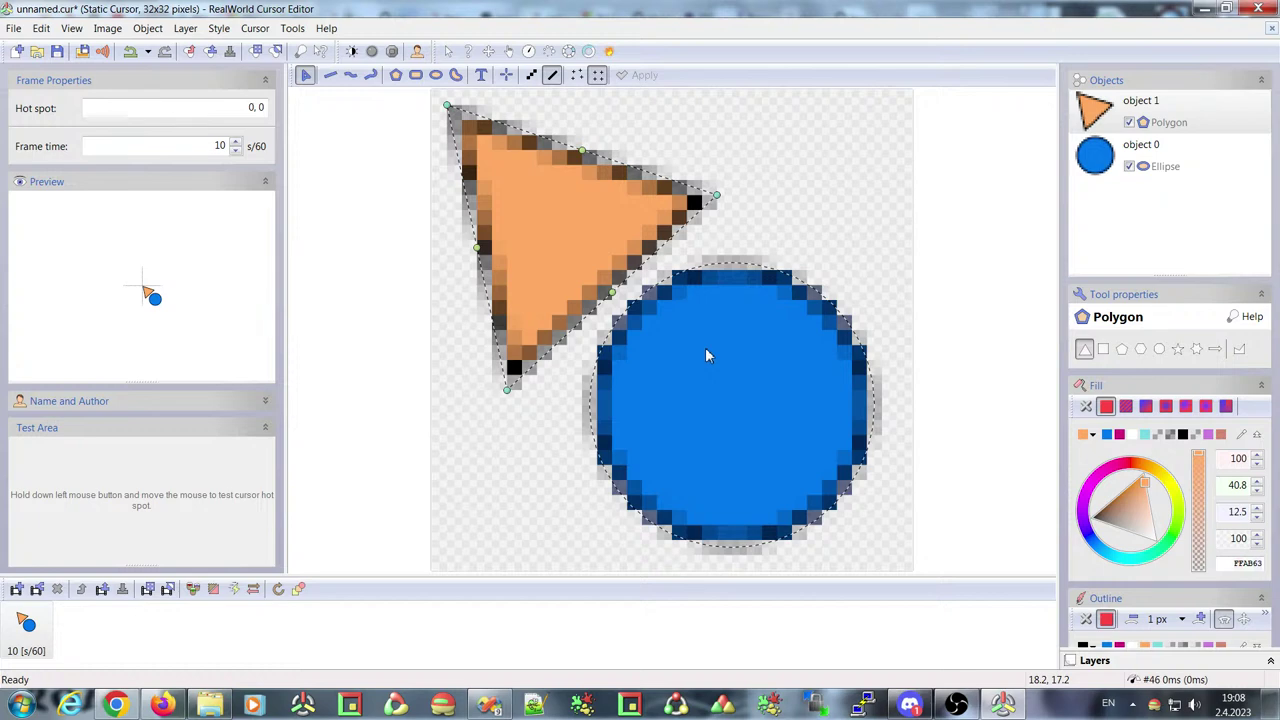
Move the blue circle about two pixels right and one pixel down, and check the layer list
{"action": "left_click_drag", "start_coordinate": [705, 355], "coordinate": [743, 371]}
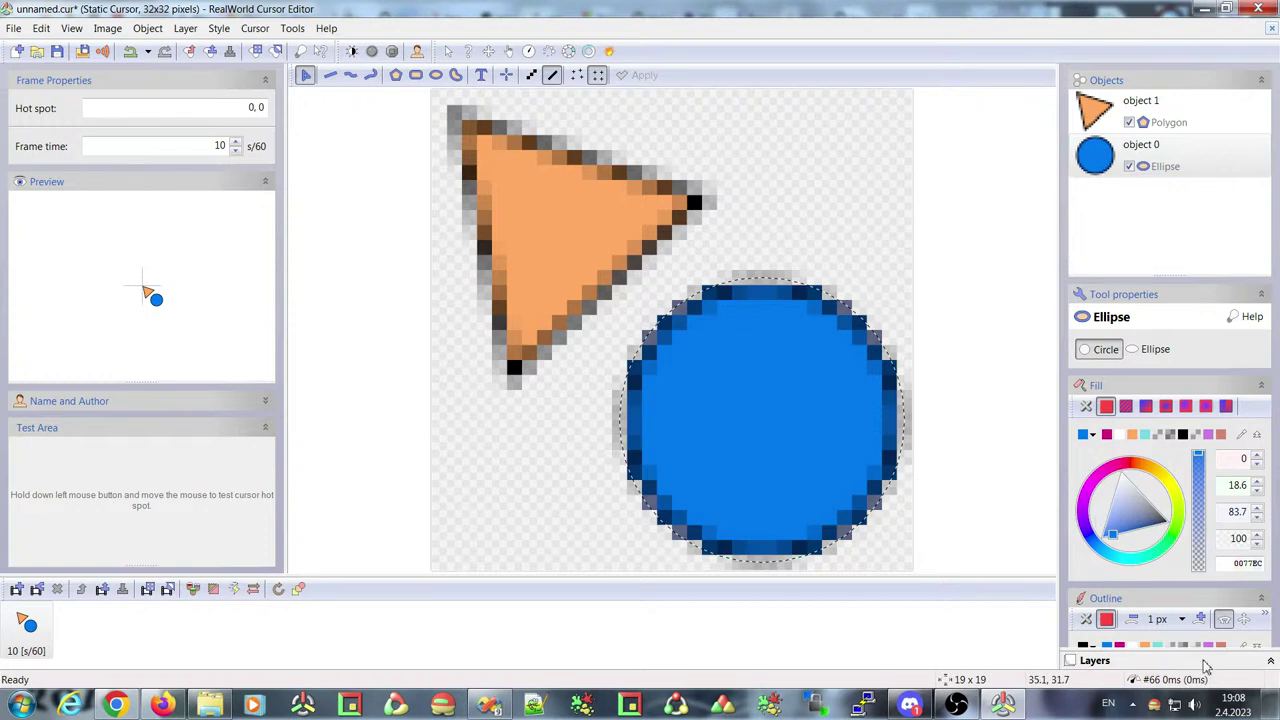
{"action": "left_click", "coordinate": [1127, 662]}
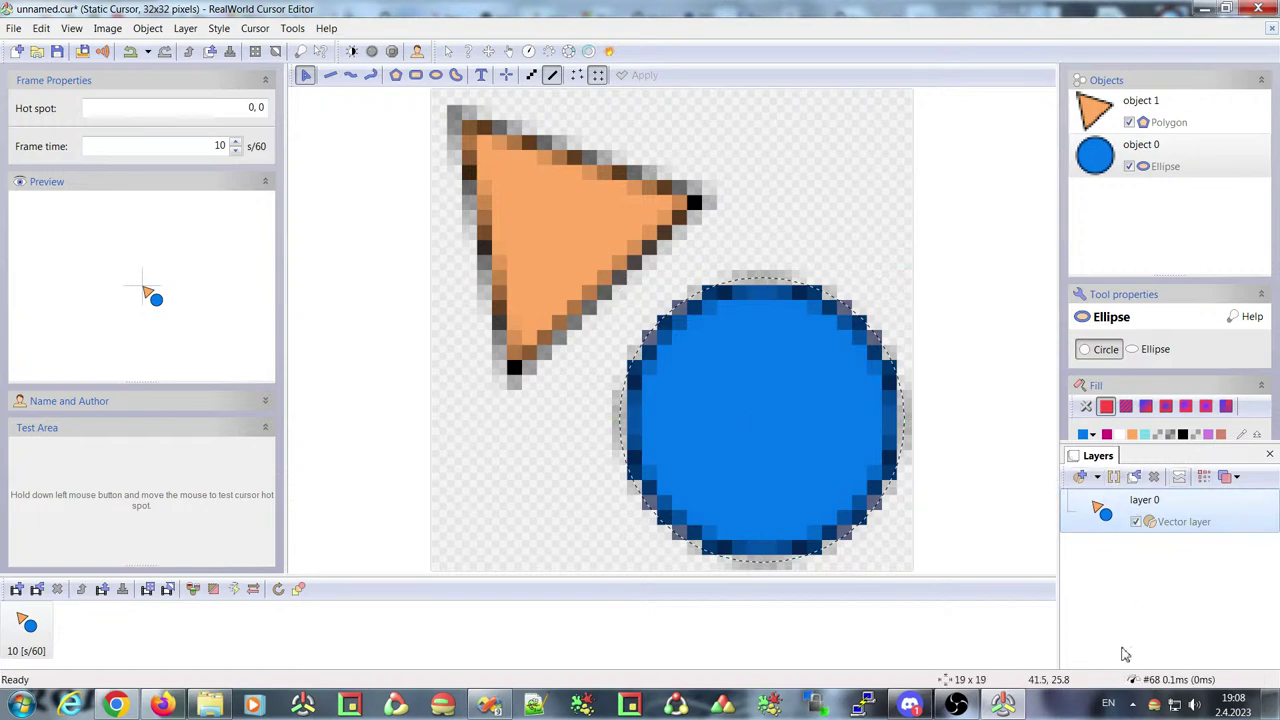
{"action": "left_click", "coordinate": [1270, 455]}
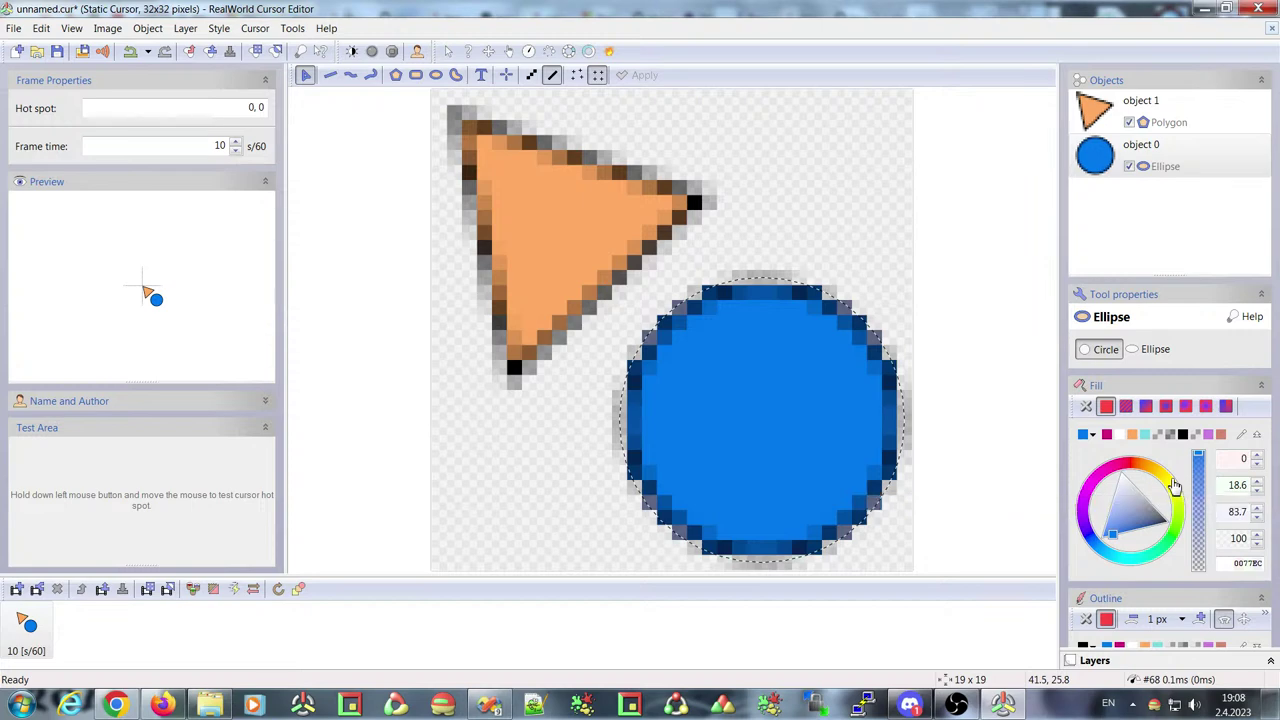
Close the cursor without saving and create a new 32-pixel, 32-bit mouse cursor starting with a raster layer
{"action": "left_click", "coordinate": [1271, 28]}
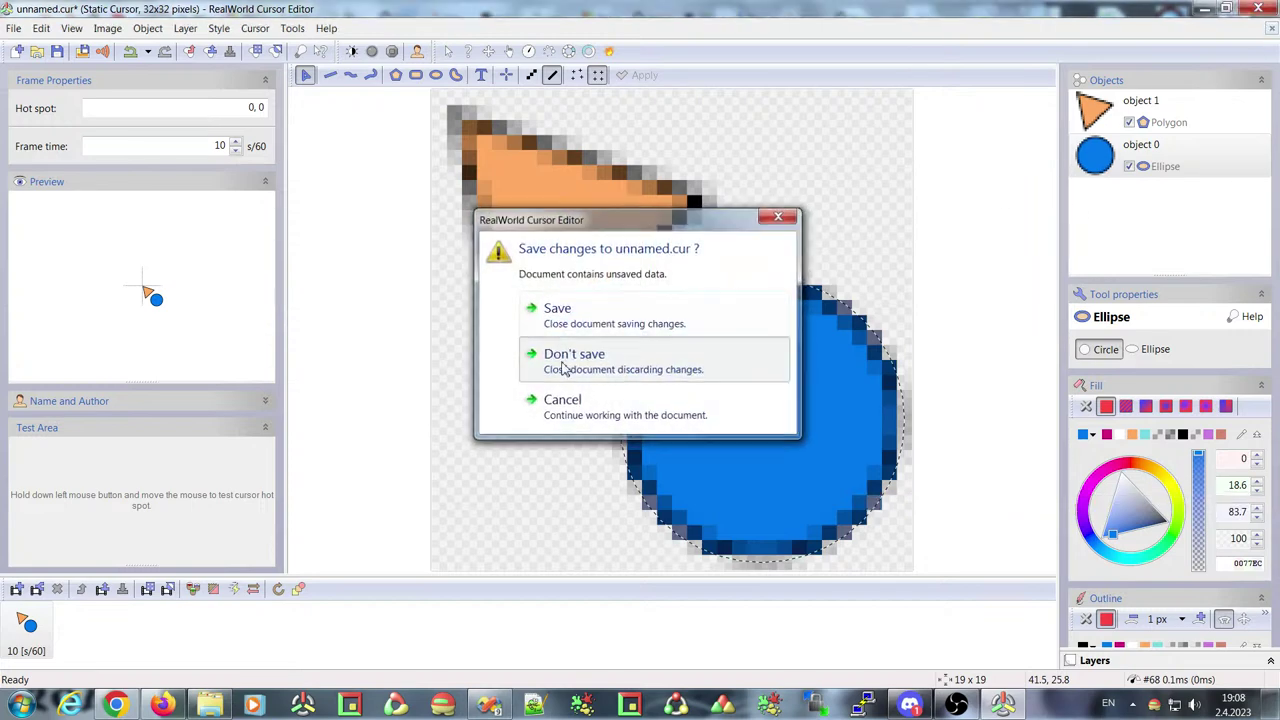
{"action": "left_click", "coordinate": [600, 358]}
{"action": "left_click", "coordinate": [1209, 242]}
{"action": "left_click", "coordinate": [1183, 272]}
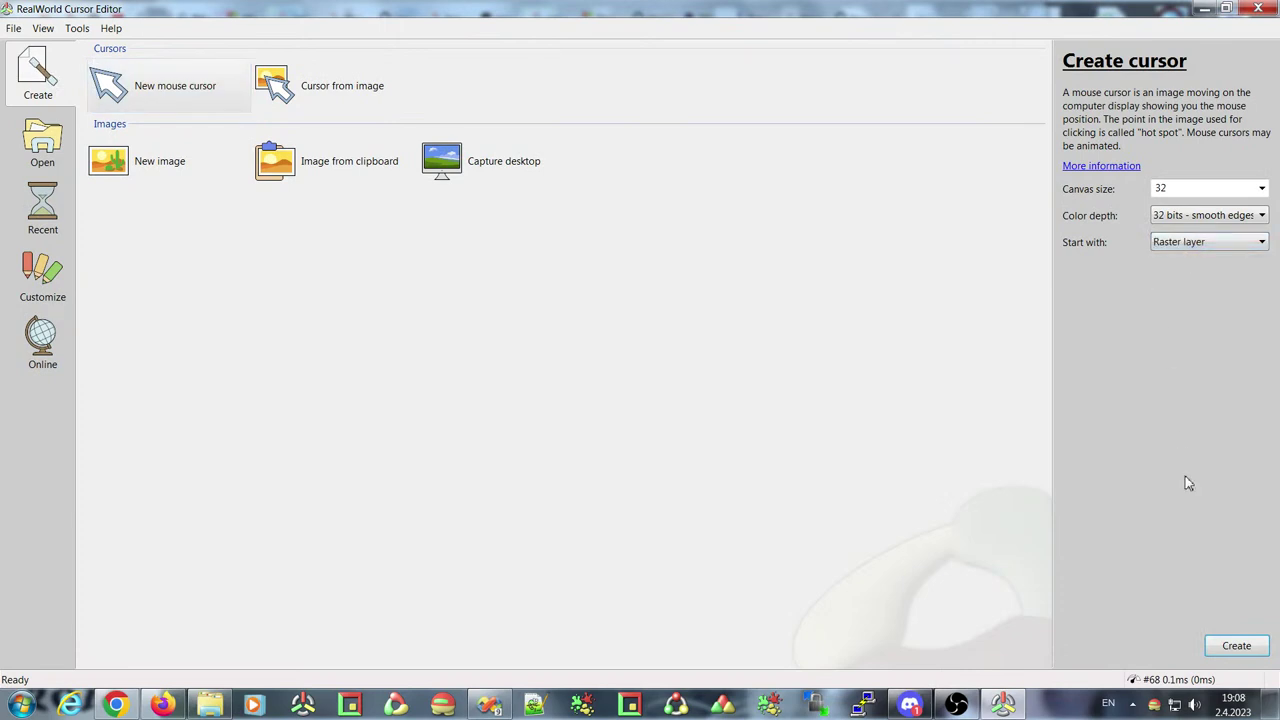
{"action": "left_click", "coordinate": [1234, 646]}
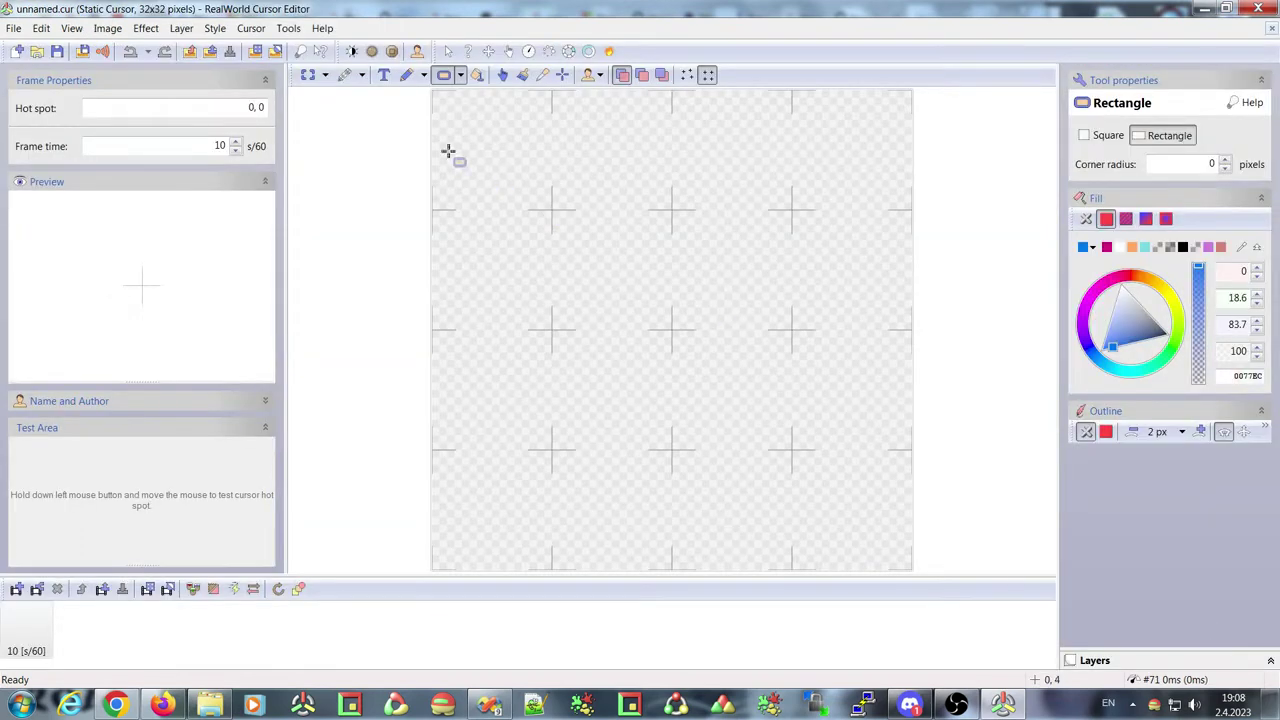
Draw a blue freehand squiggle across the canvas with the Pencil and add a vector layer above it
{"action": "left_click", "coordinate": [406, 75]}
{"action": "mouse_move", "coordinate": [514, 190]}
{"action": "left_mouse_down"}
{"action": "mouse_move", "coordinate": [534, 255]}
{"action": "mouse_move", "coordinate": [611, 262]}
{"action": "mouse_move", "coordinate": [850, 312]}
{"action": "left_mouse_up"}
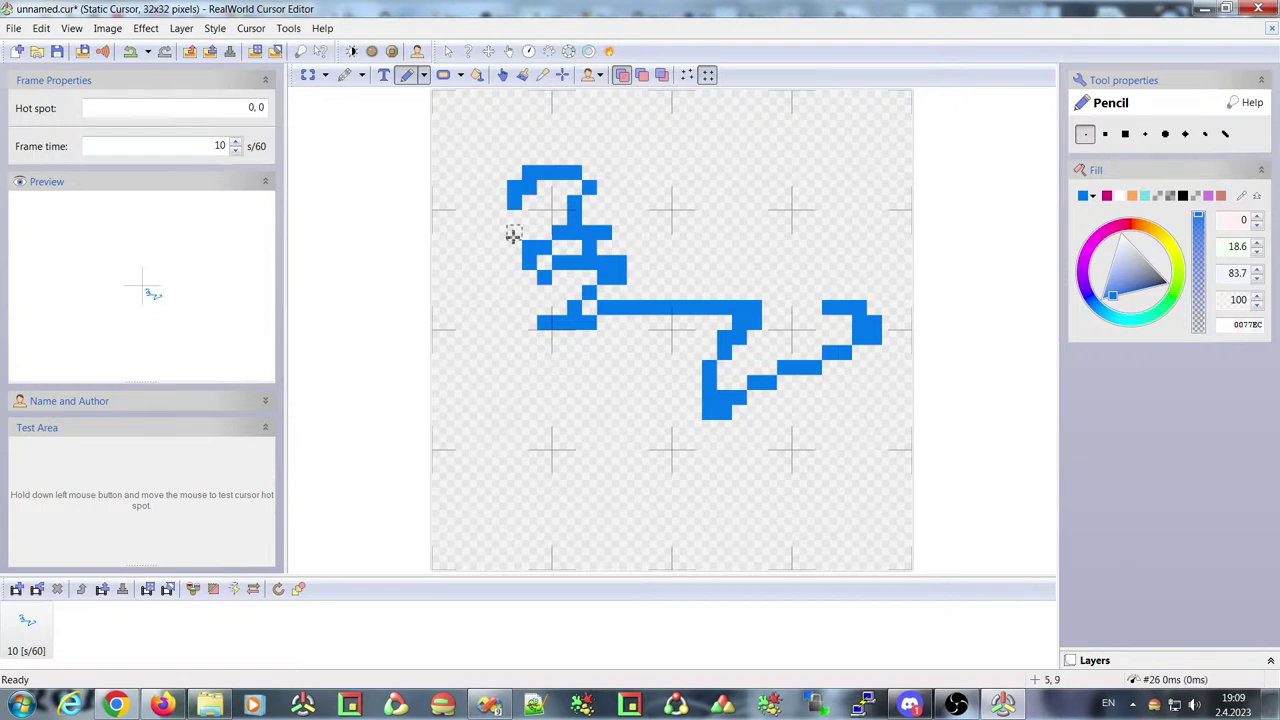
{"action": "left_click", "coordinate": [1108, 662]}
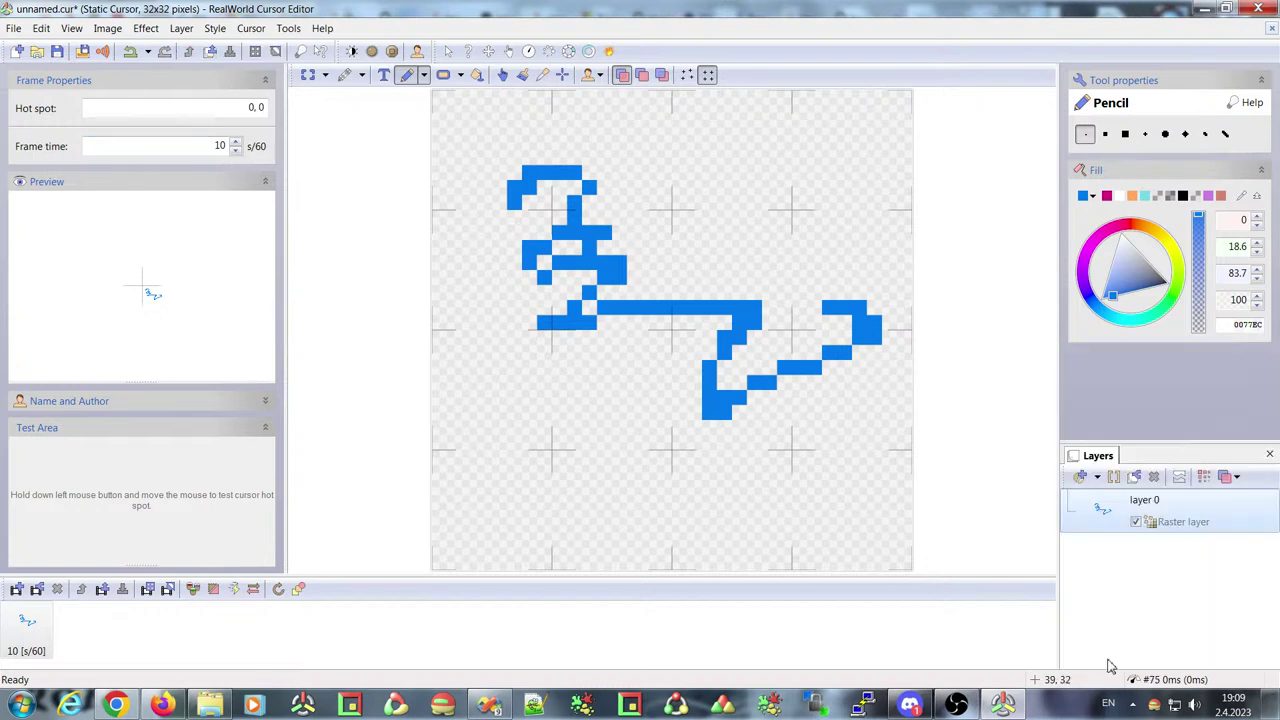
{"action": "left_click", "coordinate": [1081, 479]}
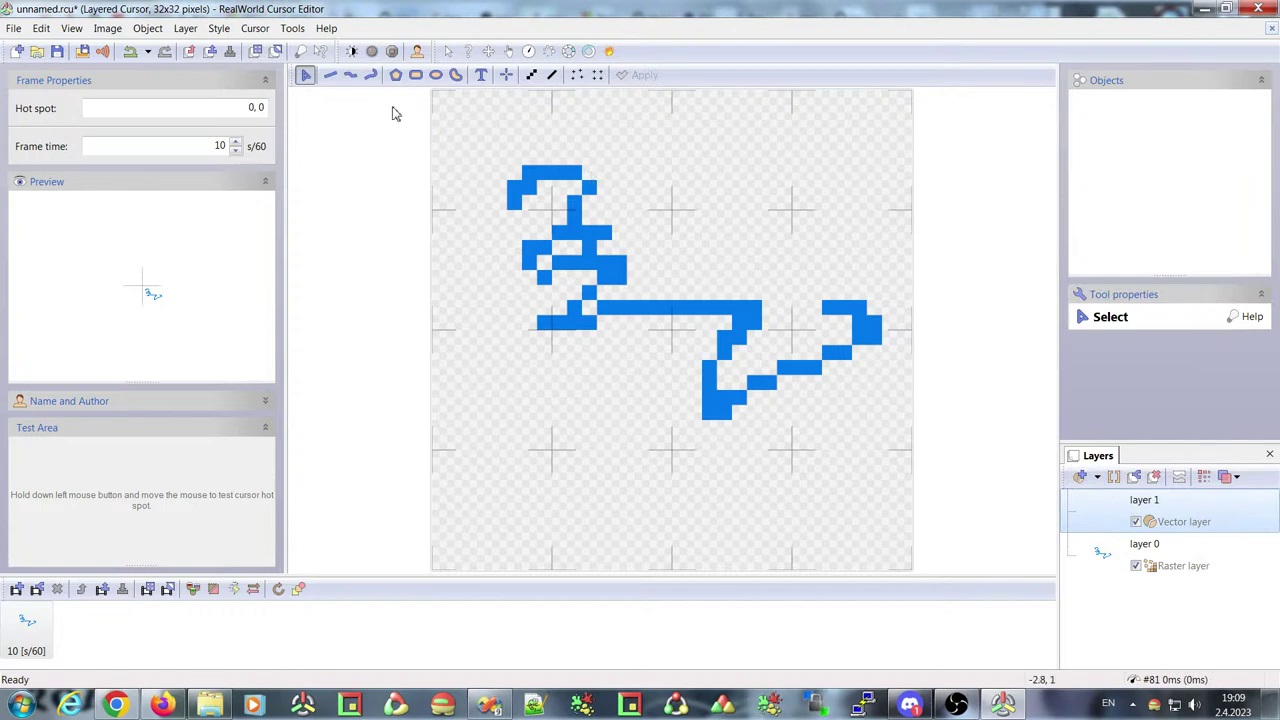
Draw an orange triangle polygon on the vector layer, overlapping the upper-left part of the blue squiggle
{"action": "left_click", "coordinate": [395, 75]}
{"action": "left_click_drag", "start_coordinate": [491, 183], "coordinate": [746, 240]}
{"action": "left_click_drag", "start_coordinate": [583, 251], "coordinate": [587, 264]}
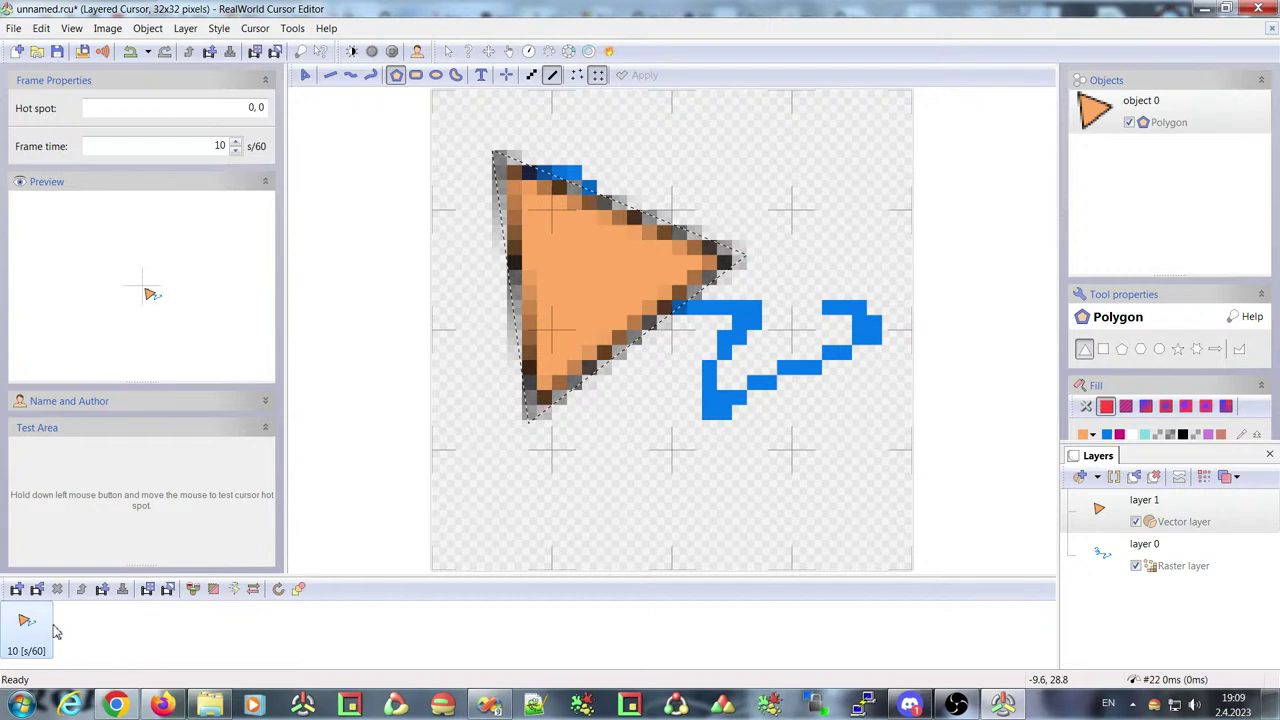
Duplicate the current frame to get a second animation frame and compare the two frames
{"action": "left_click", "coordinate": [37, 591]}
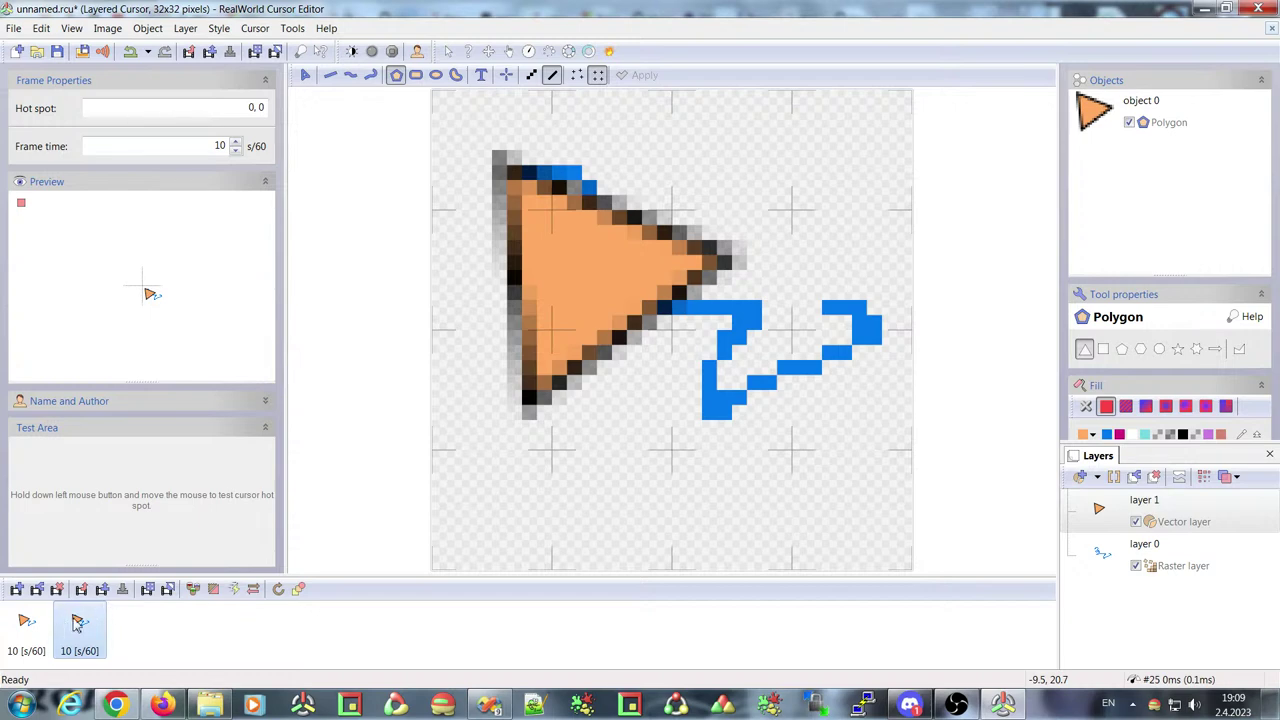
{"action": "left_click", "coordinate": [27, 620]}
{"action": "left_click", "coordinate": [80, 621]}
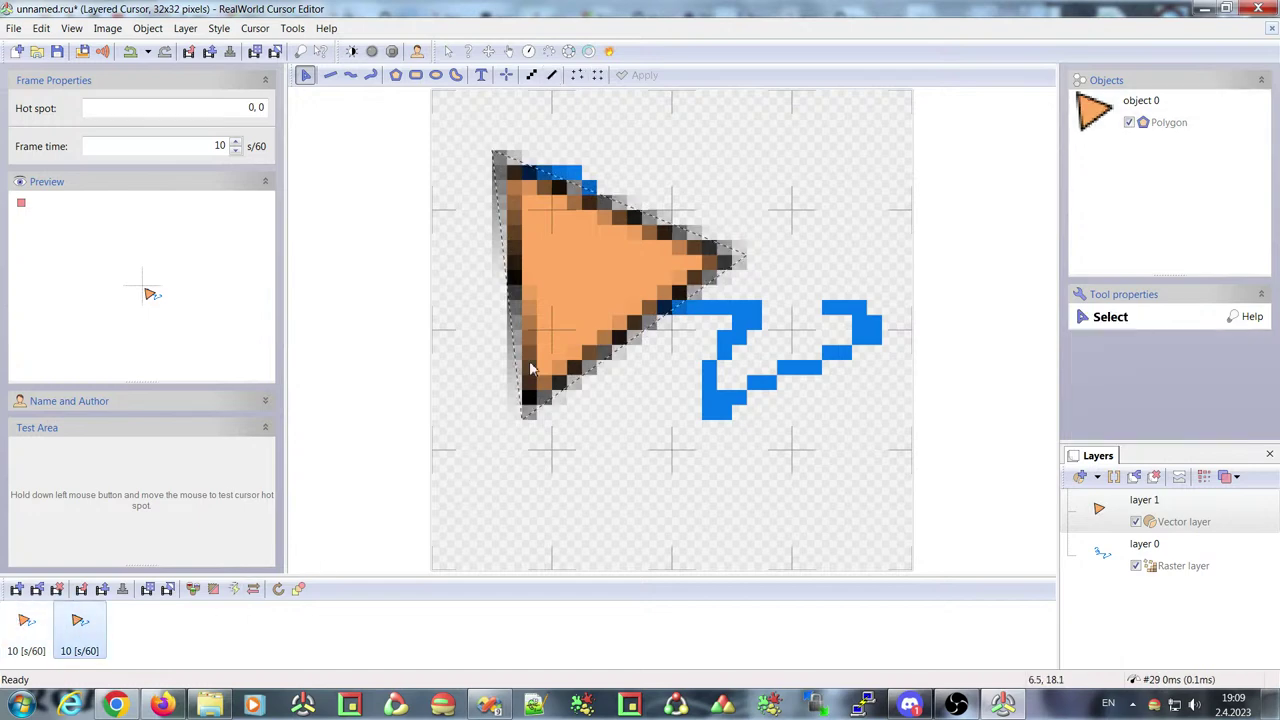
Enlarge the second frame's triangle by moving its corners to the canvas's upper-left corner, bottom edge and right edge
{"action": "left_click", "coordinate": [569, 278]}
{"action": "left_click_drag", "start_coordinate": [522, 421], "coordinate": [552, 539]}
{"action": "left_click_drag", "start_coordinate": [746, 255], "coordinate": [881, 344]}
{"action": "left_click_drag", "start_coordinate": [492, 153], "coordinate": [432, 92]}
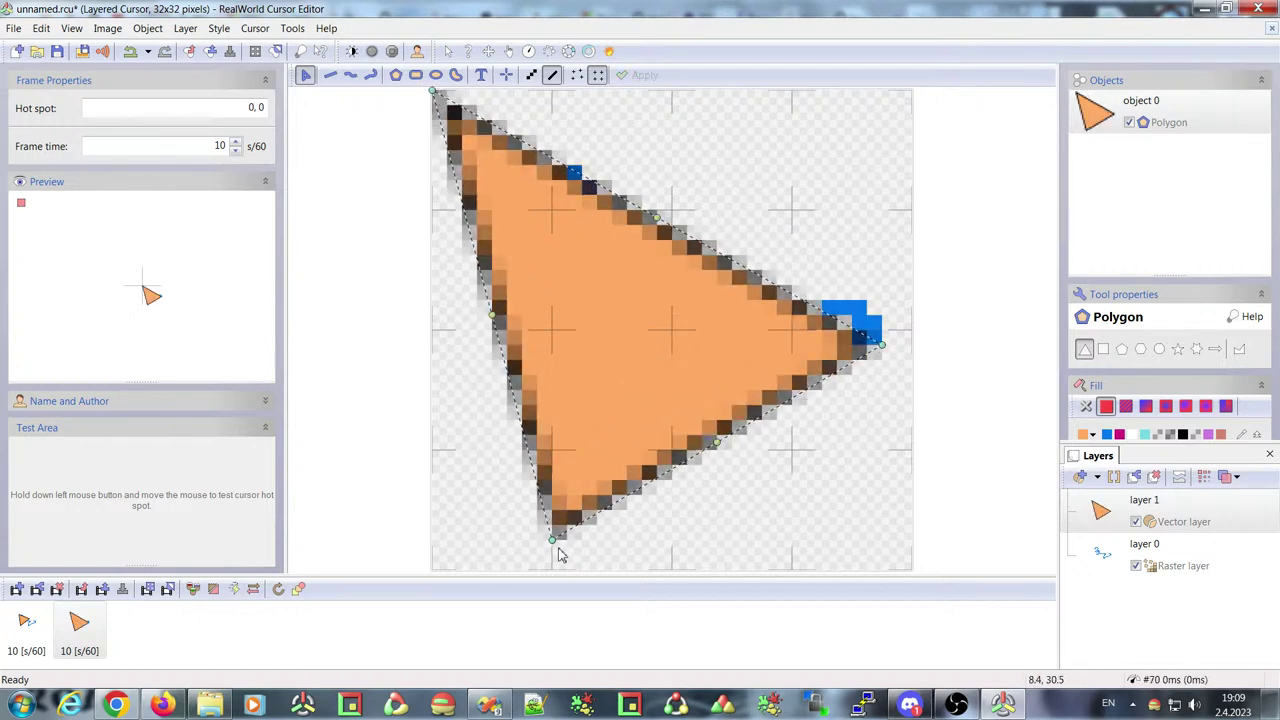
{"action": "left_click_drag", "start_coordinate": [554, 541], "coordinate": [553, 570]}
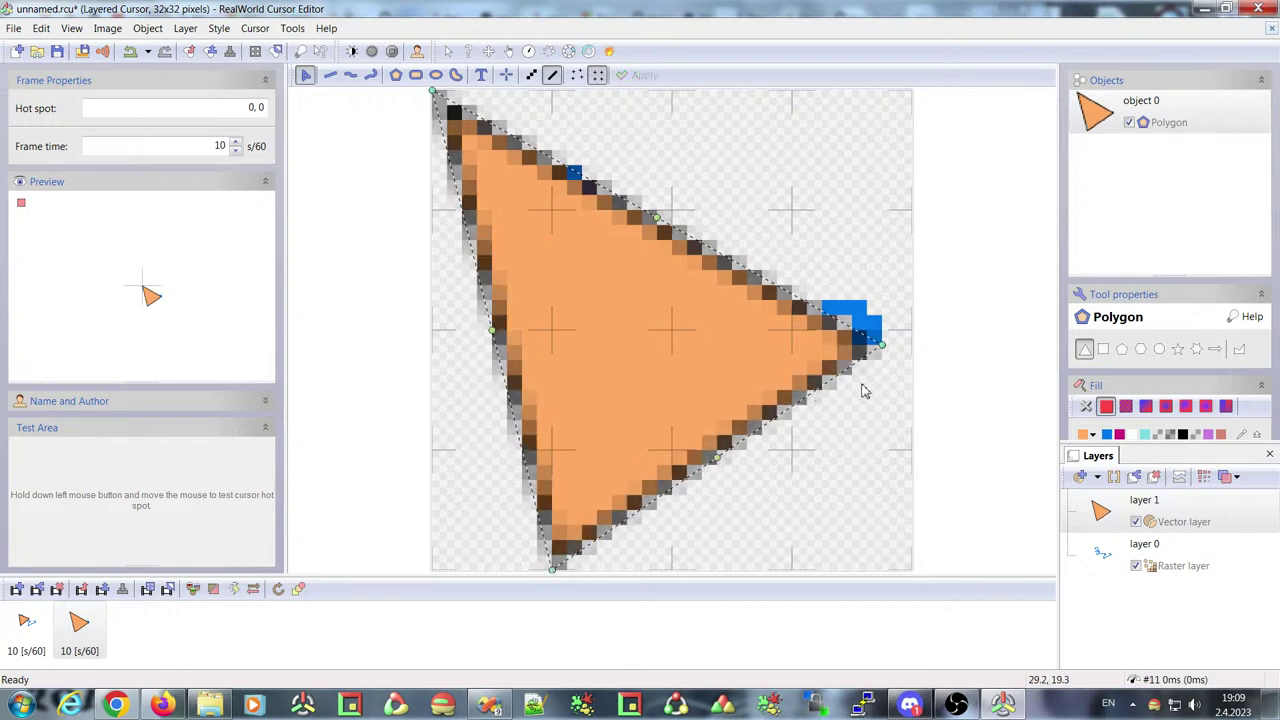
{"action": "left_click_drag", "start_coordinate": [885, 355], "coordinate": [903, 334]}
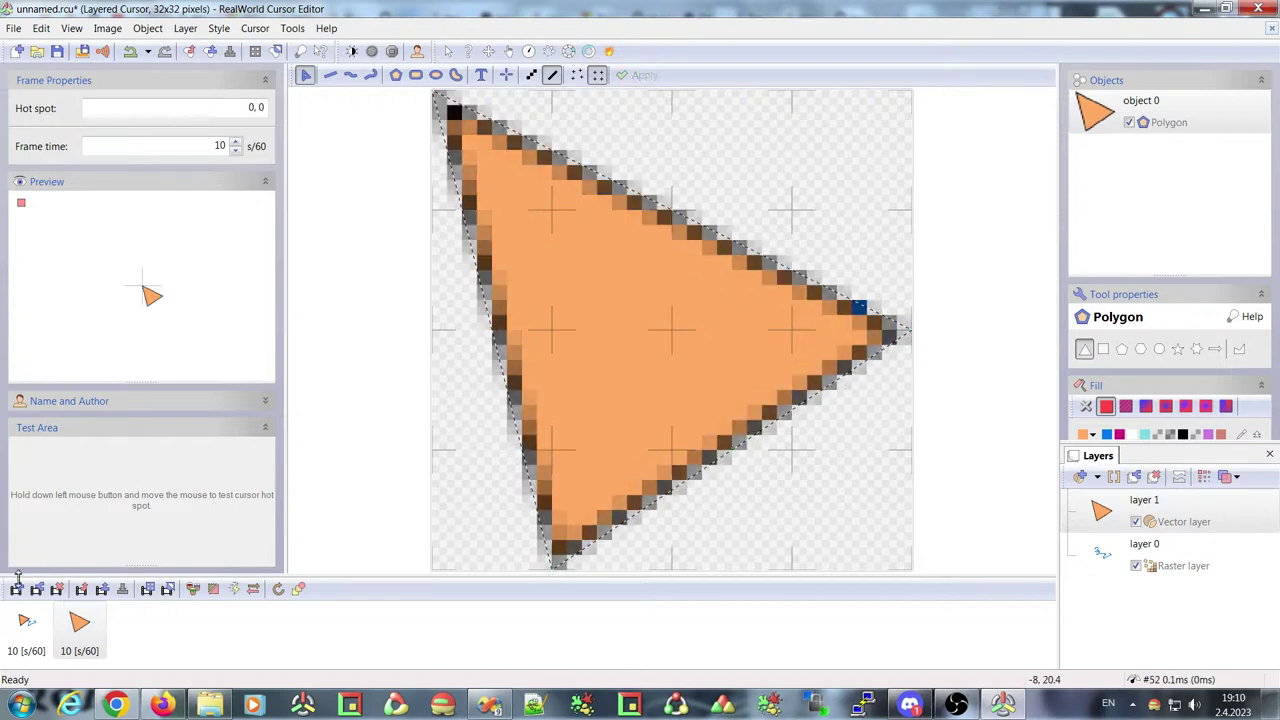
In the first frame, move the triangle to the canvas's upper-left corner and pull its lower and right corners slightly inward
{"action": "left_click", "coordinate": [28, 625]}
{"action": "left_click_drag", "start_coordinate": [558, 243], "coordinate": [498, 183]}
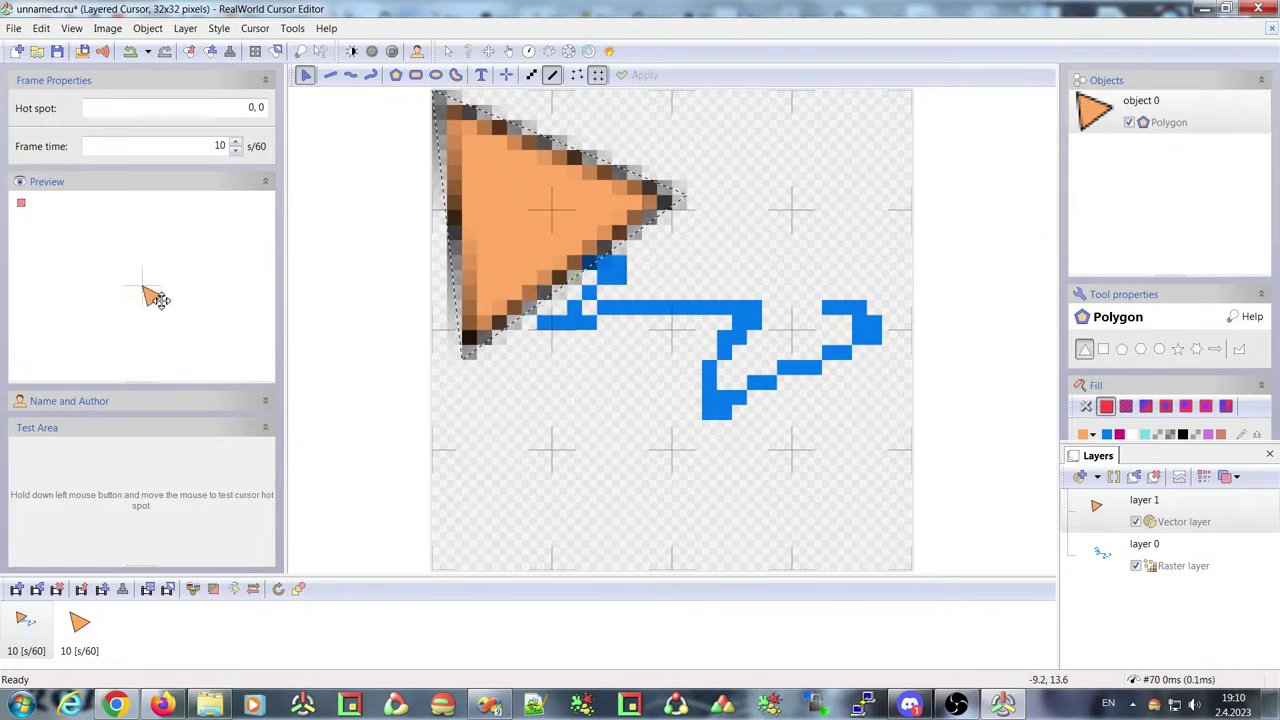
{"action": "left_click_drag", "start_coordinate": [466, 363], "coordinate": [494, 360]}
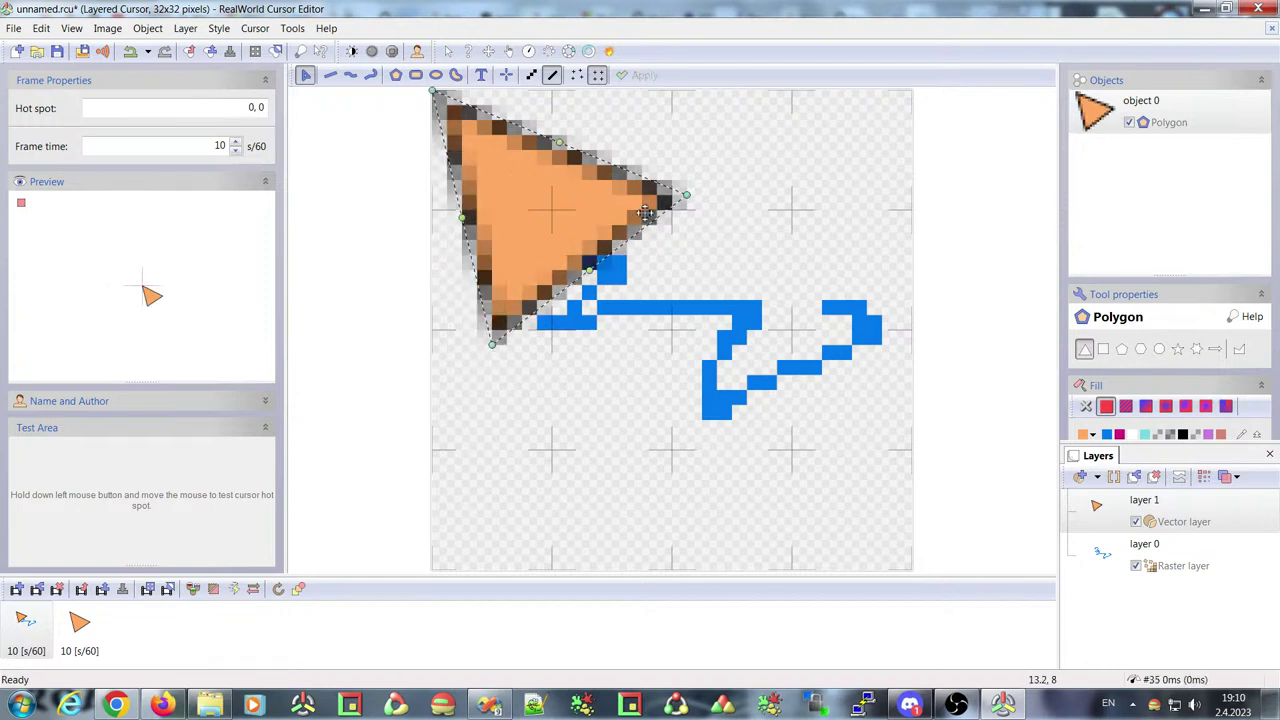
{"action": "left_click_drag", "start_coordinate": [687, 195], "coordinate": [676, 200]}
Morph from the first frame to the next one with 4 steps
{"action": "left_click", "coordinate": [28, 626]}
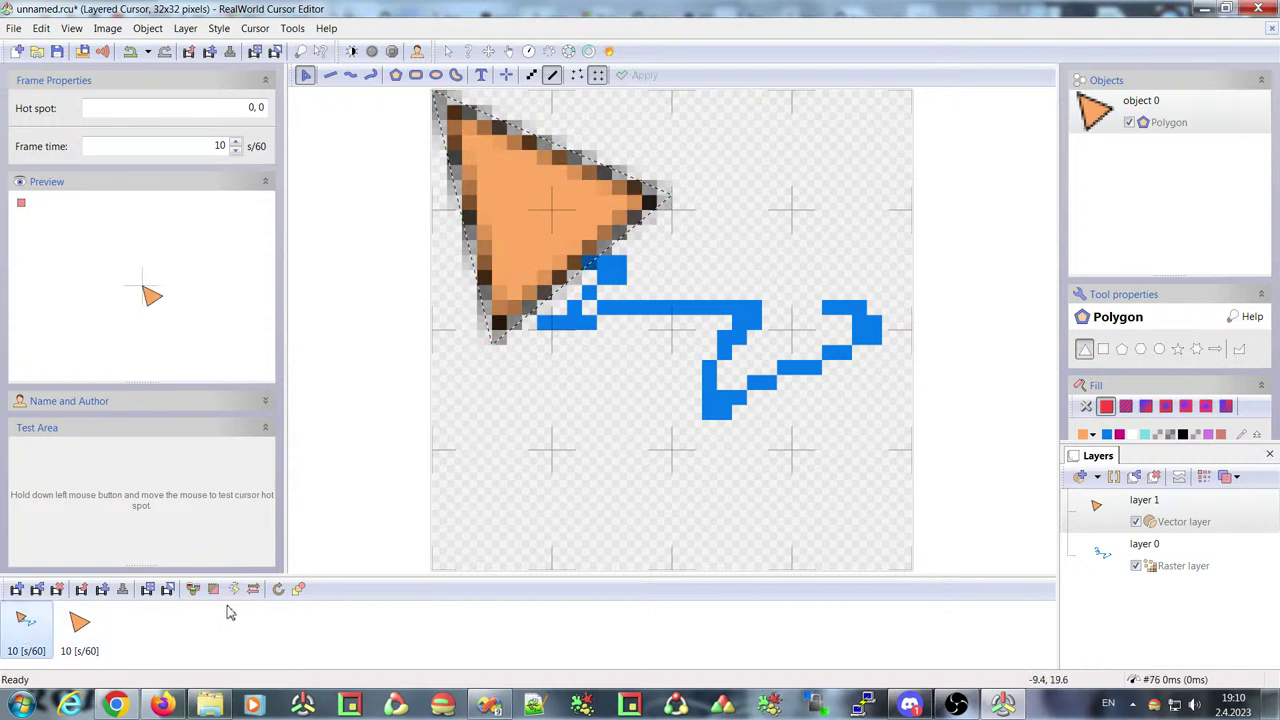
{"action": "left_click", "coordinate": [300, 590]}
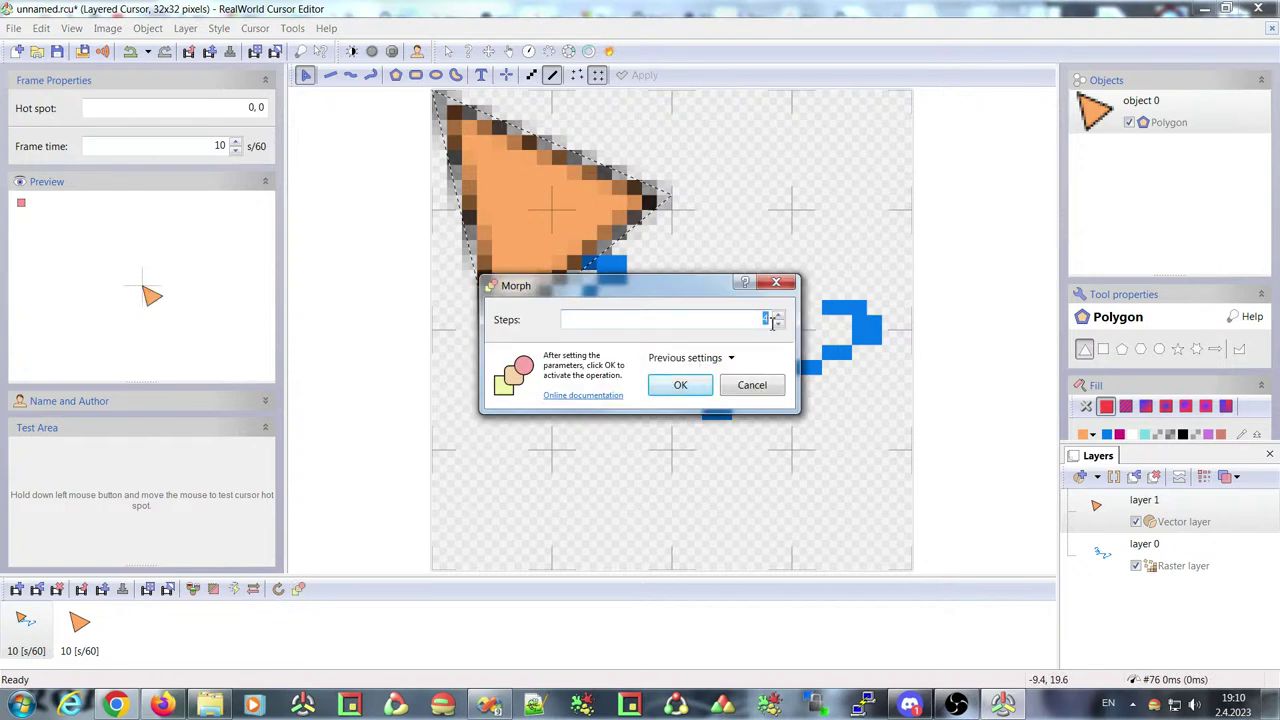
{"action": "left_click", "coordinate": [680, 385]}
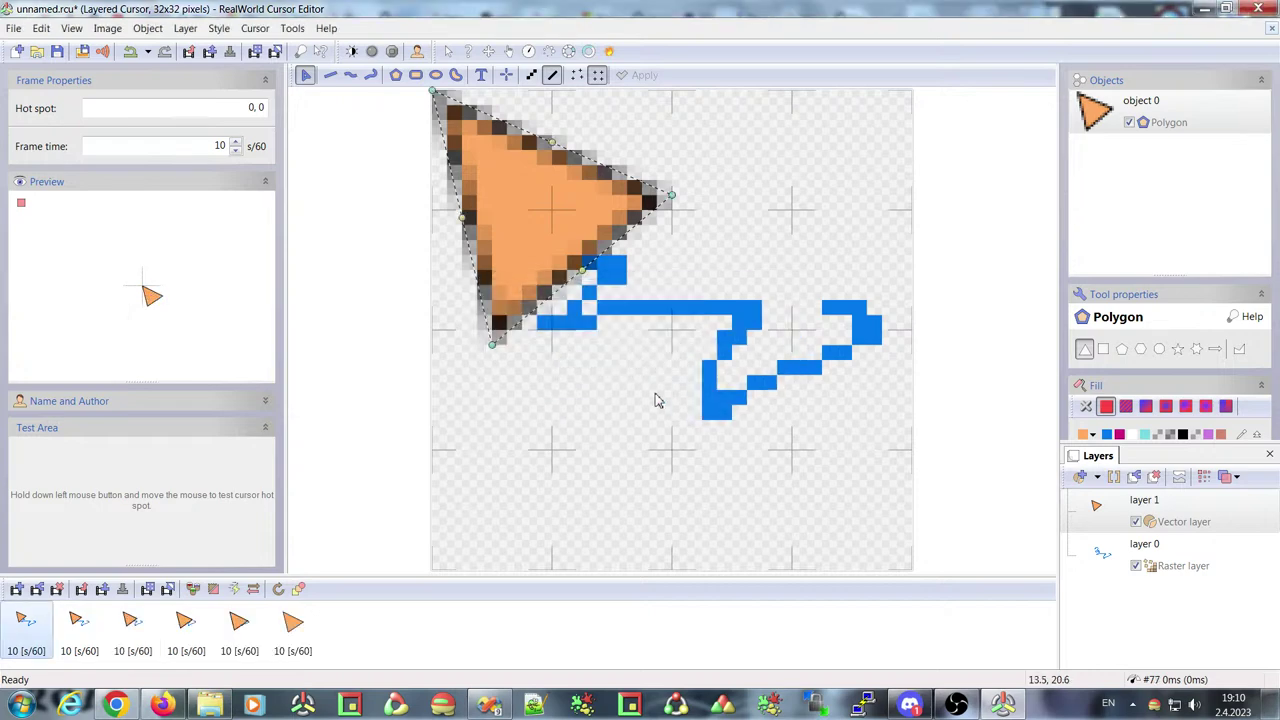
Look through the animation frames one by one to compare how the triangle changes shape
{"action": "left_click", "coordinate": [79, 625]}
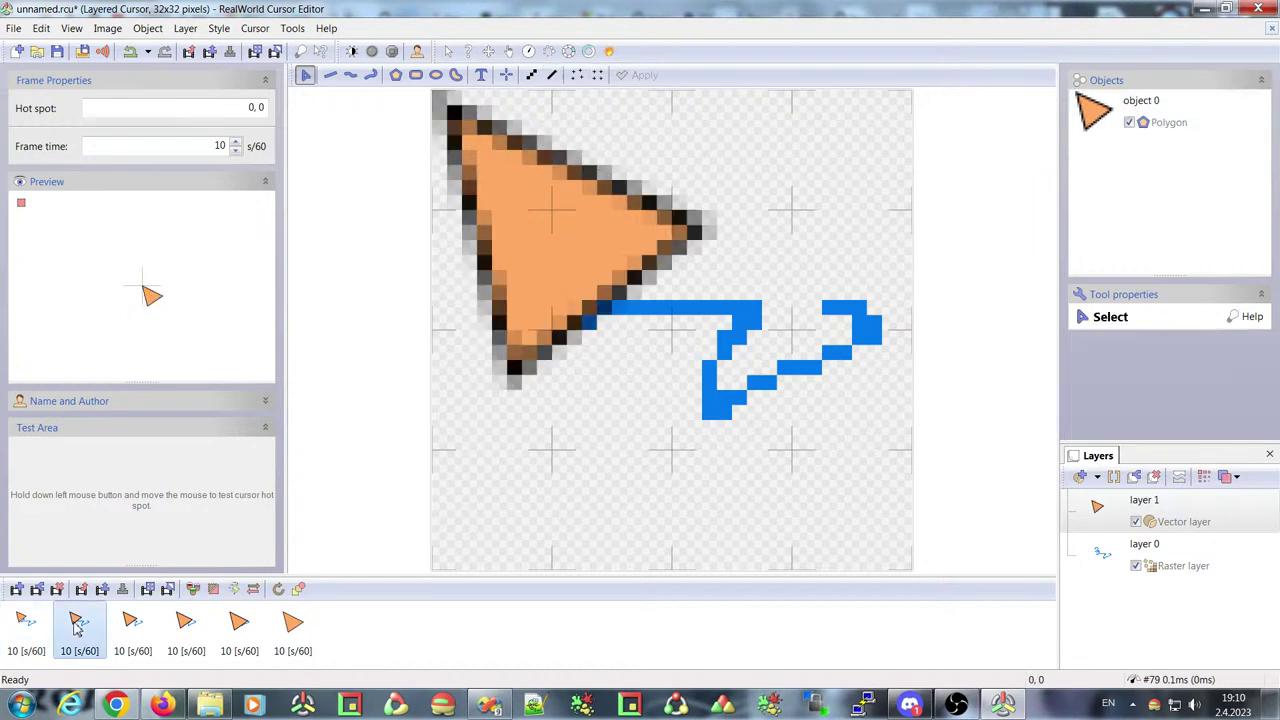
{"action": "left_click", "coordinate": [130, 624]}
{"action": "left_click", "coordinate": [204, 626]}
{"action": "left_click", "coordinate": [239, 624]}
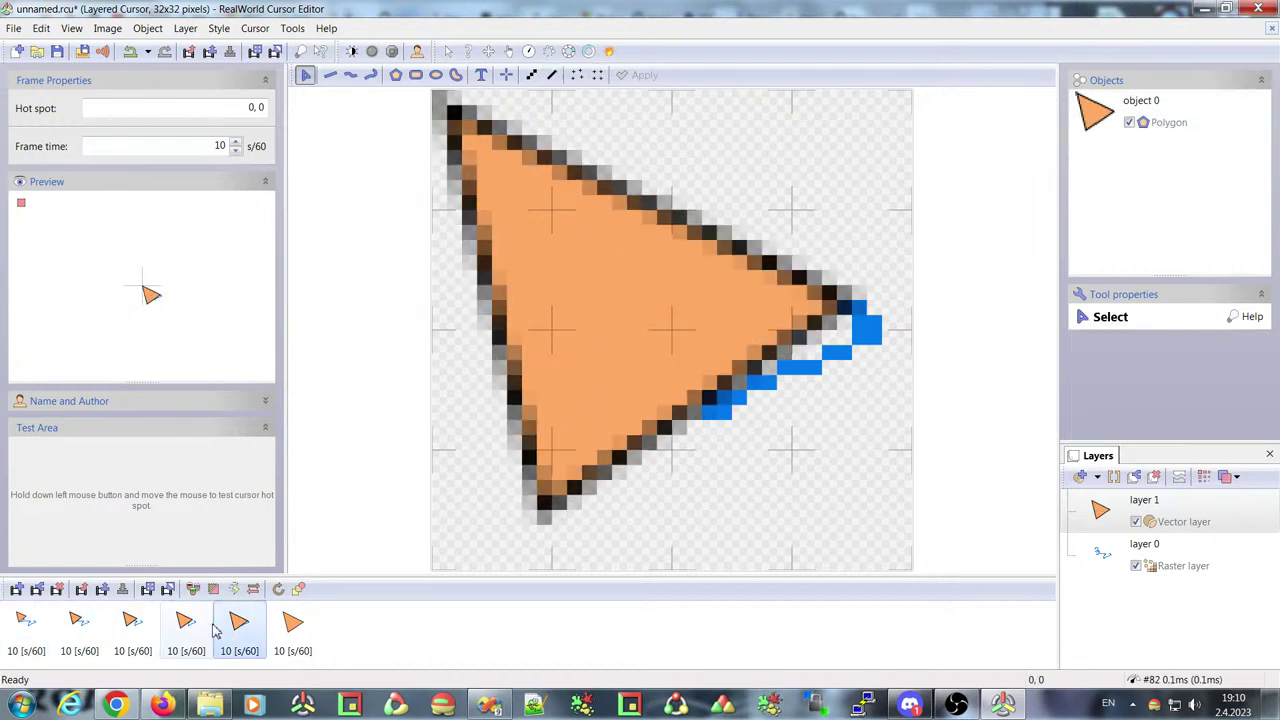
{"action": "mouse_move", "coordinate": [84, 630]}
{"action": "left_mouse_down"}
{"action": "mouse_move", "coordinate": [228, 641]}
{"action": "mouse_move", "coordinate": [100, 635]}
{"action": "mouse_move", "coordinate": [89, 618]}
{"action": "left_mouse_up"}
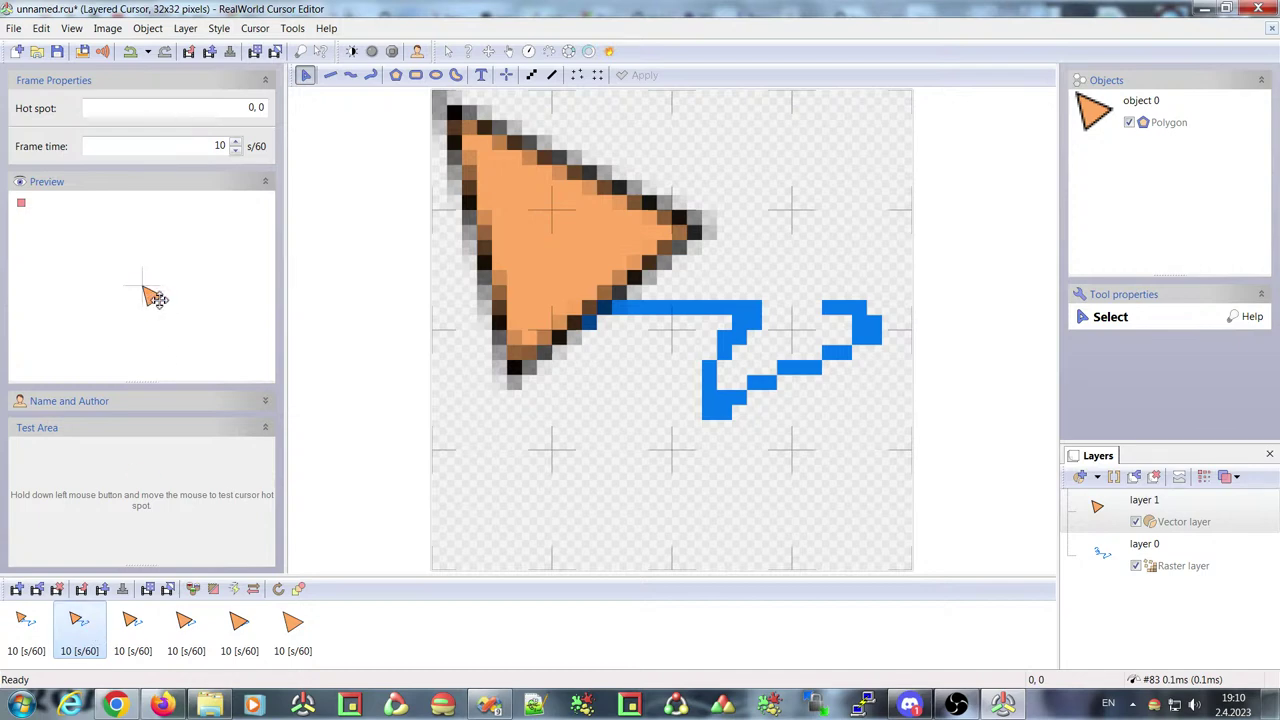
{"action": "left_click", "coordinate": [26, 621]}
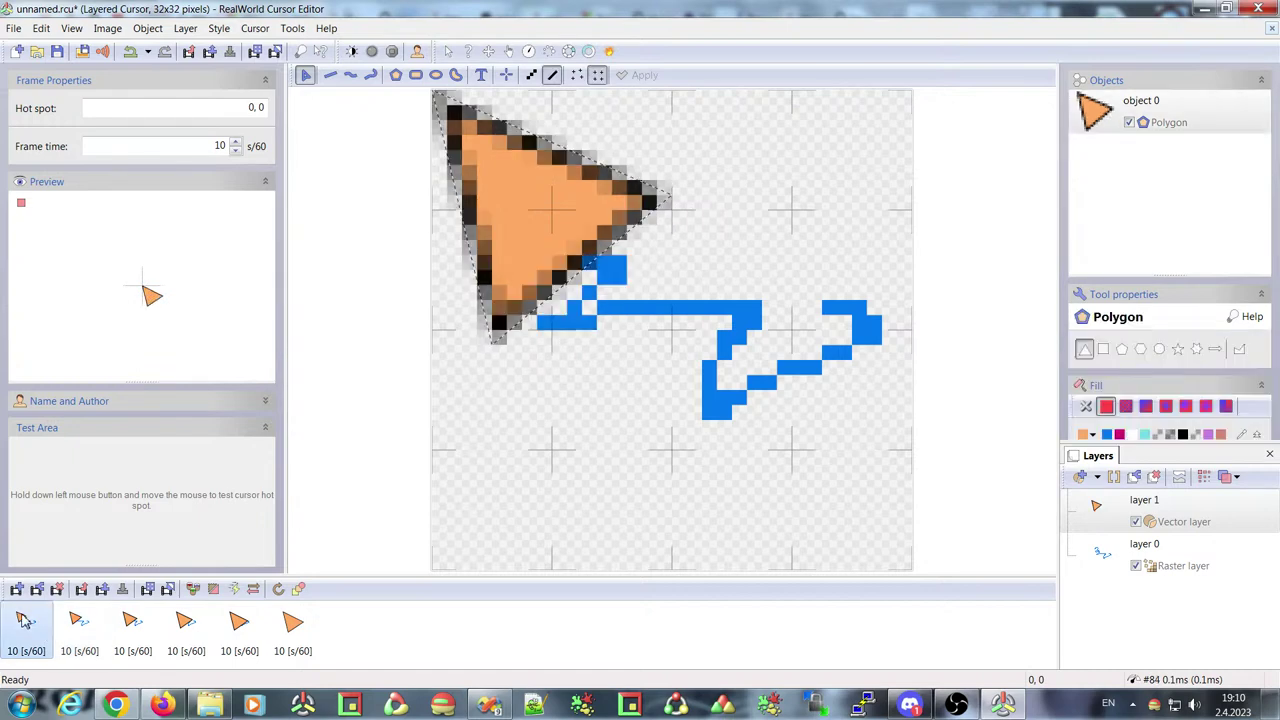
{"action": "left_click", "coordinate": [296, 625]}
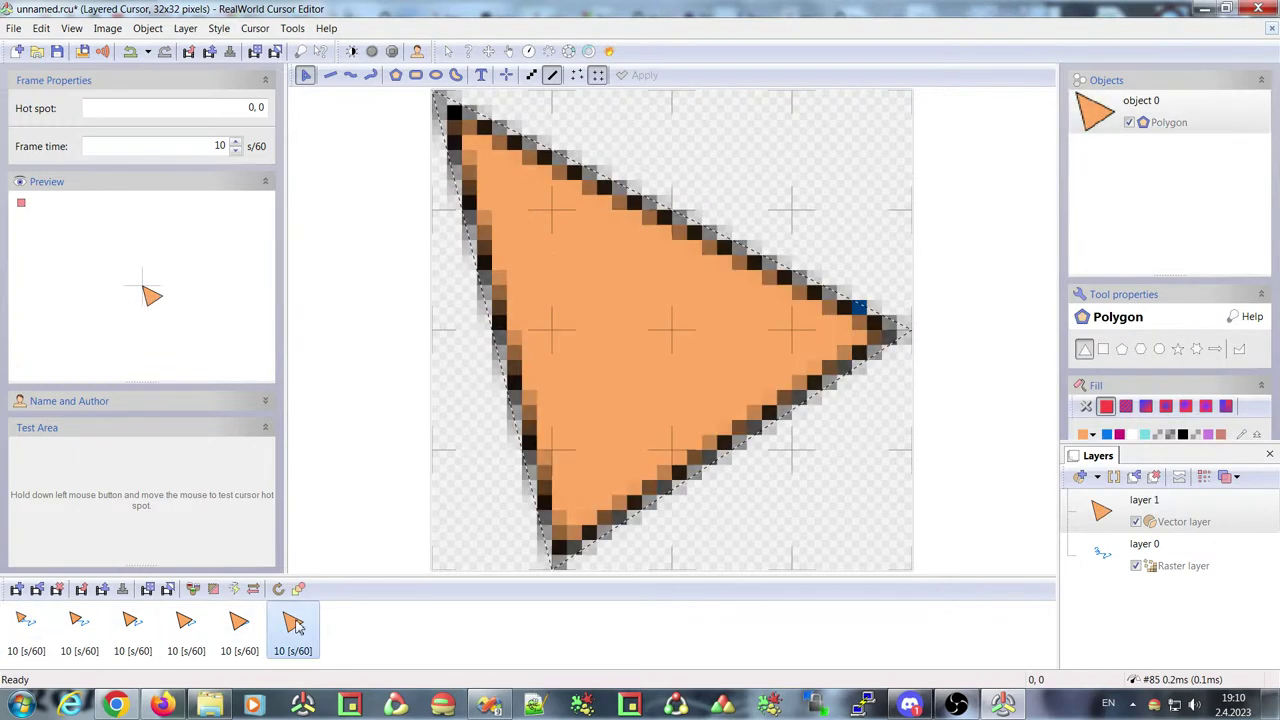
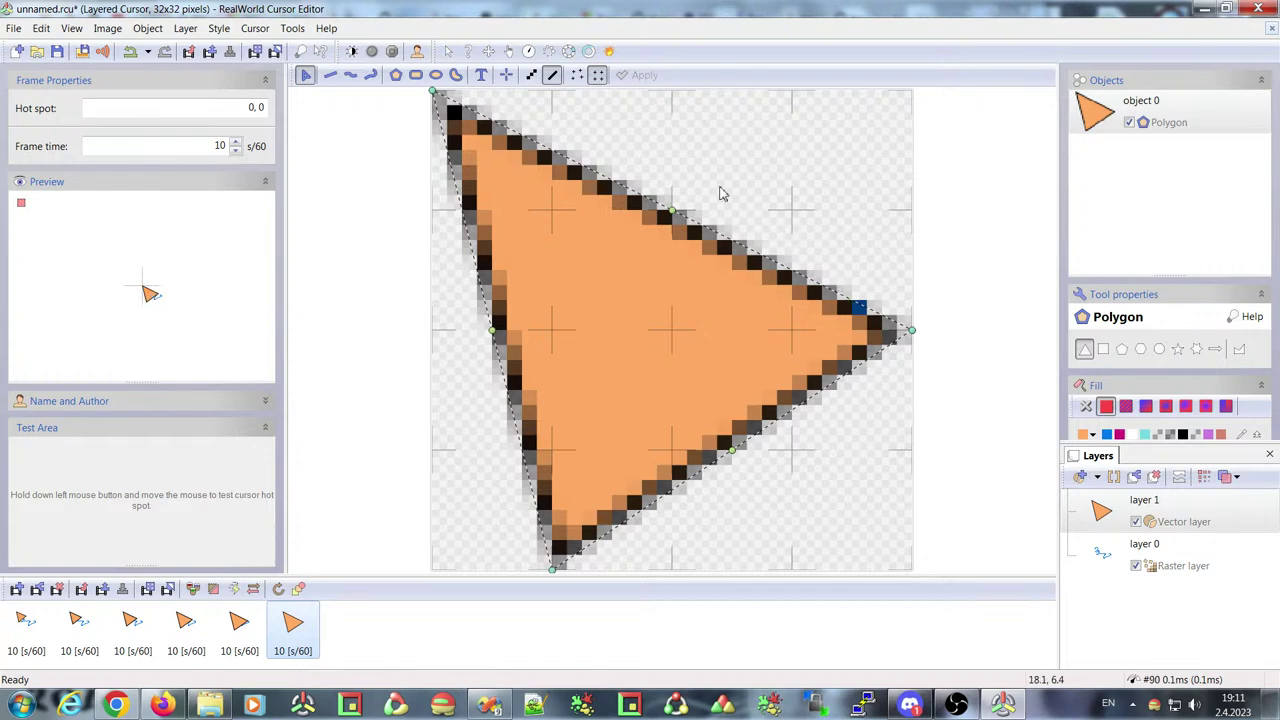
{"action": "left_click", "coordinate": [218, 29]}
{"action": "left_click", "coordinate": [224, 28]}
{"action": "left_click", "coordinate": [185, 28]}
{"action": "mouse_move", "coordinate": [215, 28]}
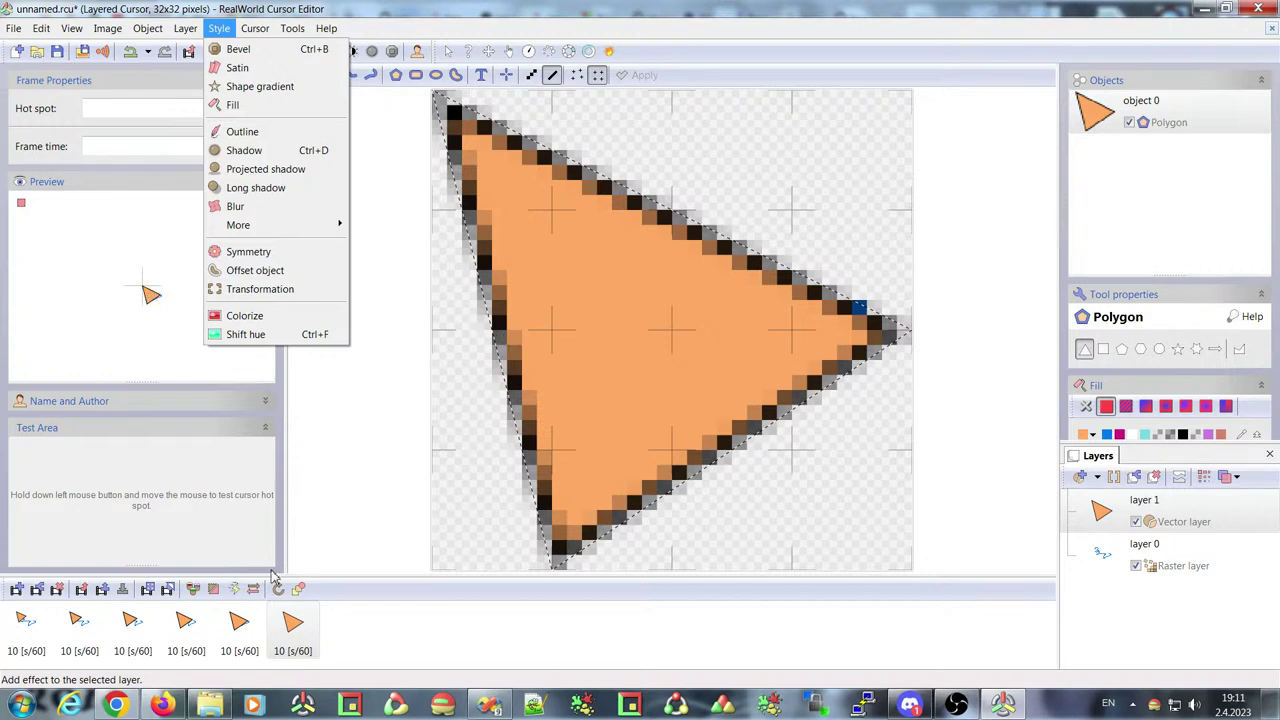
{"action": "left_click", "coordinate": [346, 626]}
Delete the four intermediate morph frames between the first and last frames
{"action": "left_click", "coordinate": [239, 622]}
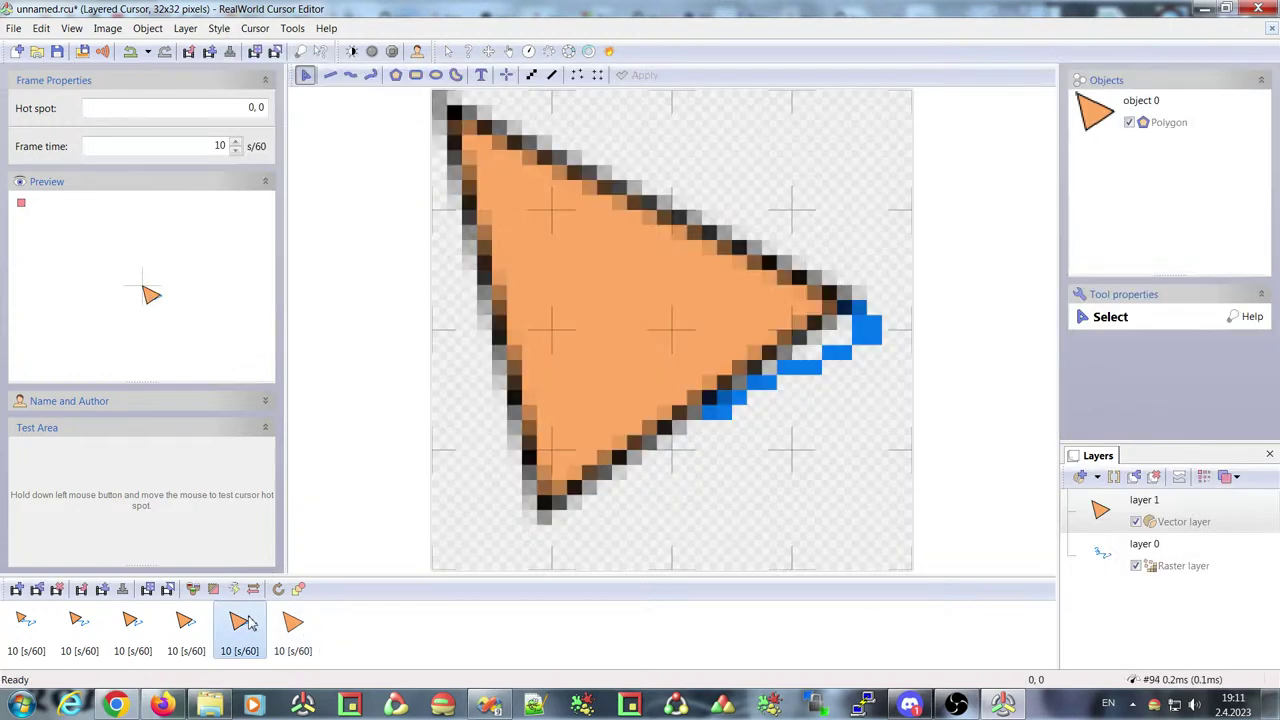
{"action": "left_click", "coordinate": [79, 622]}
{"action": "left_click", "coordinate": [239, 622], "text": "shift"}
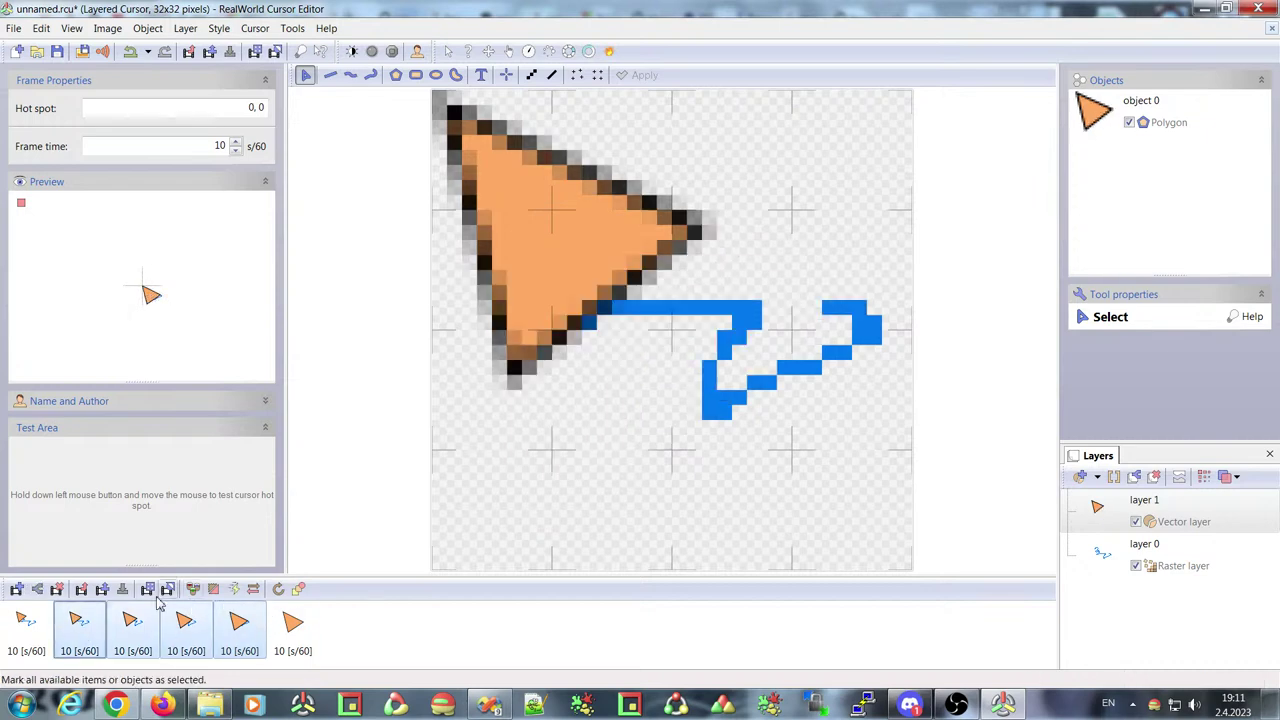
{"action": "left_click", "coordinate": [57, 589]}
Apply a 10 px Blur style to the vector layer in the second frame and reselect that layer
{"action": "left_click", "coordinate": [25, 622]}
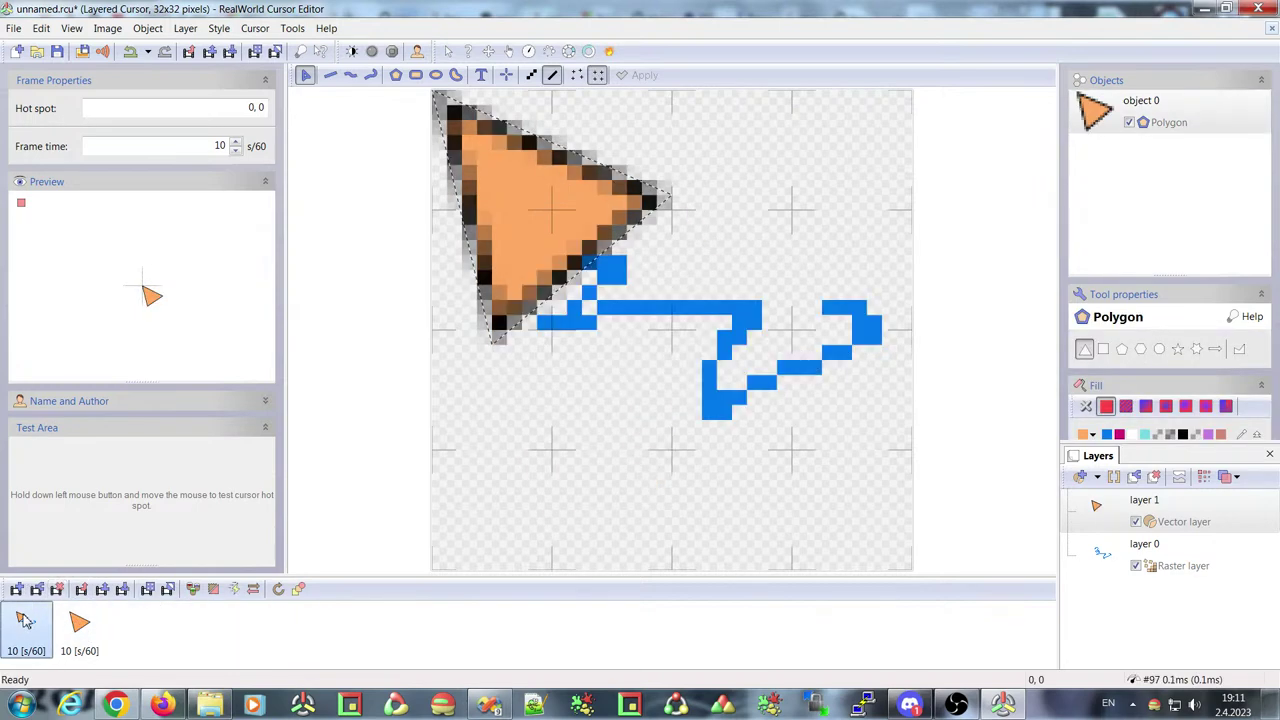
{"action": "left_click", "coordinate": [218, 28]}
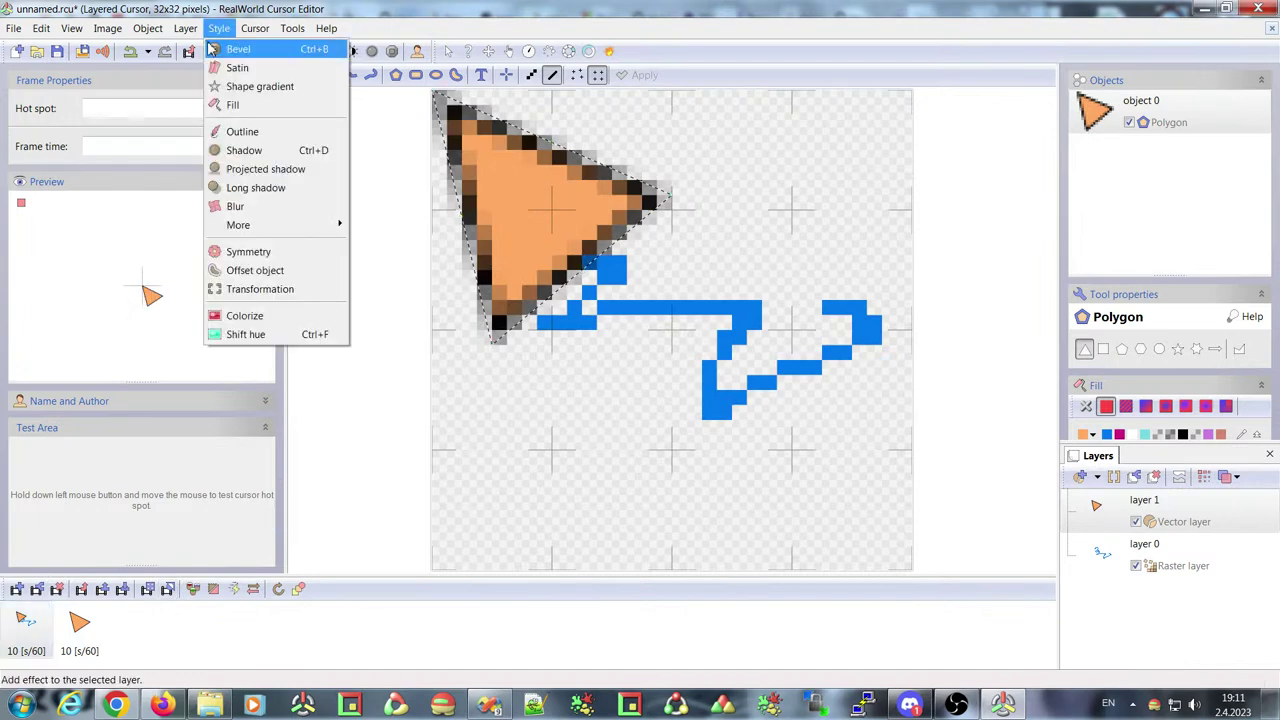
{"action": "key", "text": "Escape"}
{"action": "key", "text": "Right"}
{"action": "left_click", "coordinate": [218, 28]}
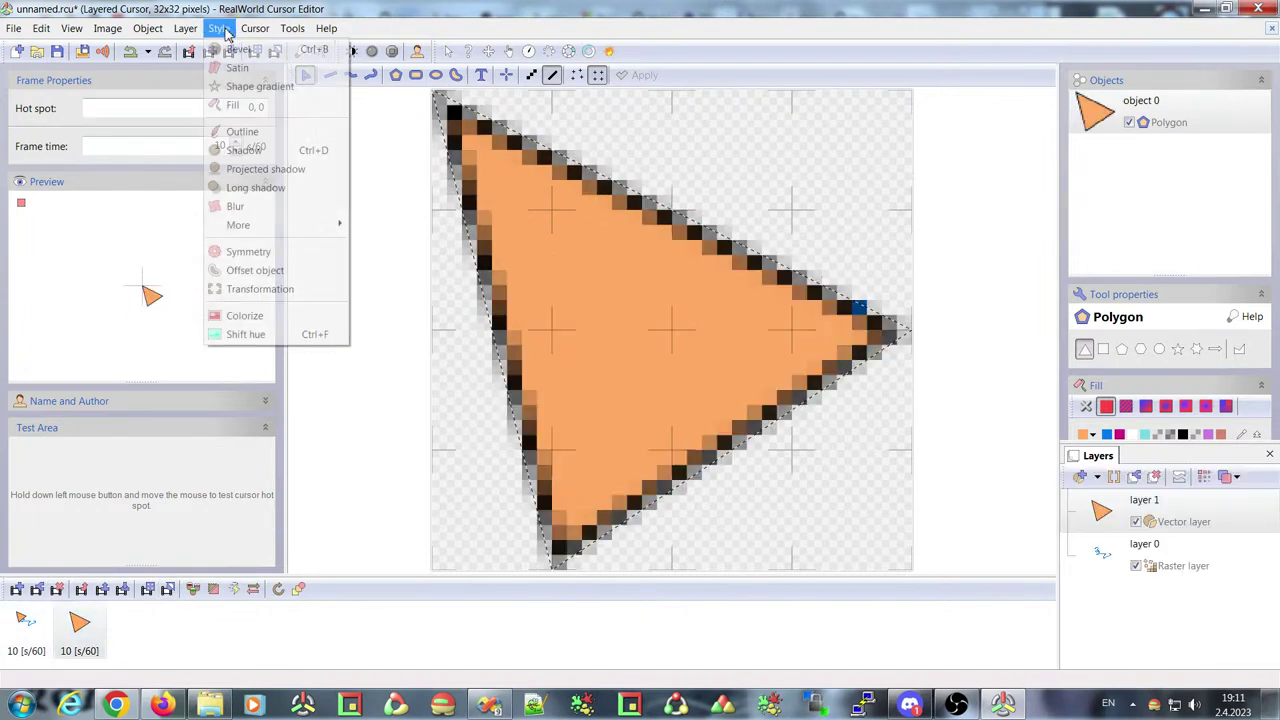
{"action": "left_click", "coordinate": [249, 208]}
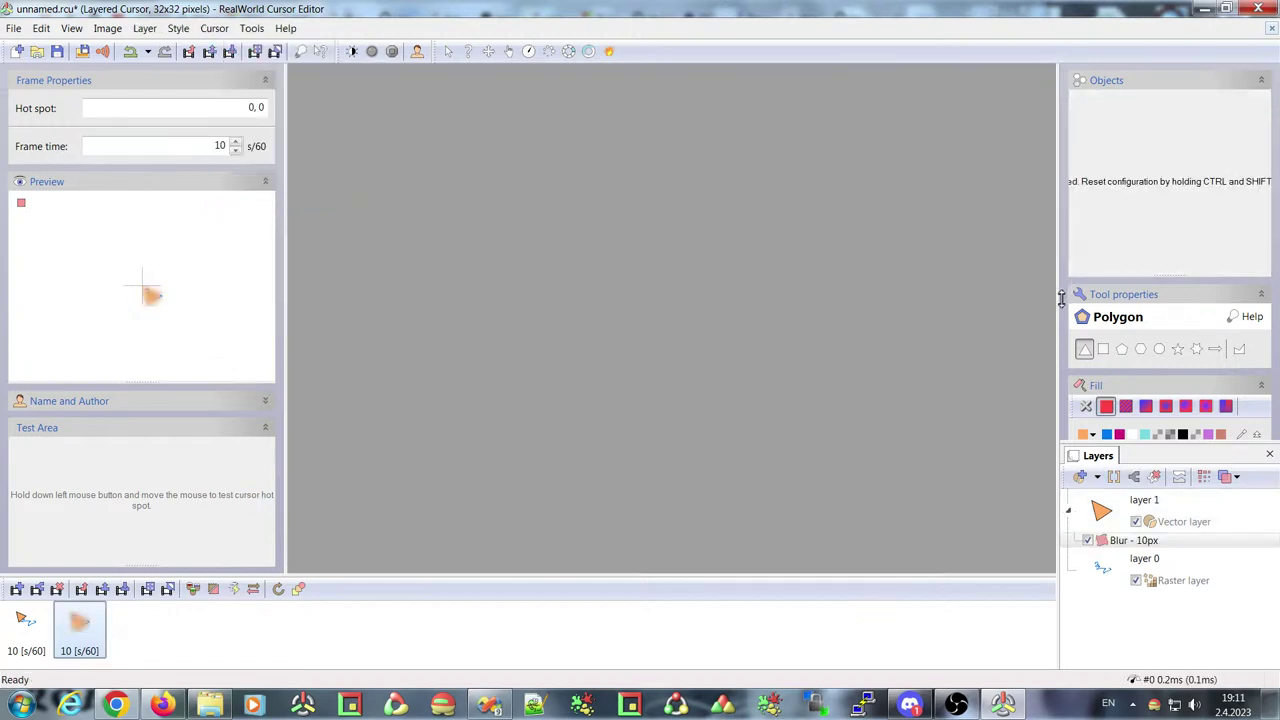
{"action": "left_click_drag", "start_coordinate": [1062, 232], "coordinate": [1068, 320]}
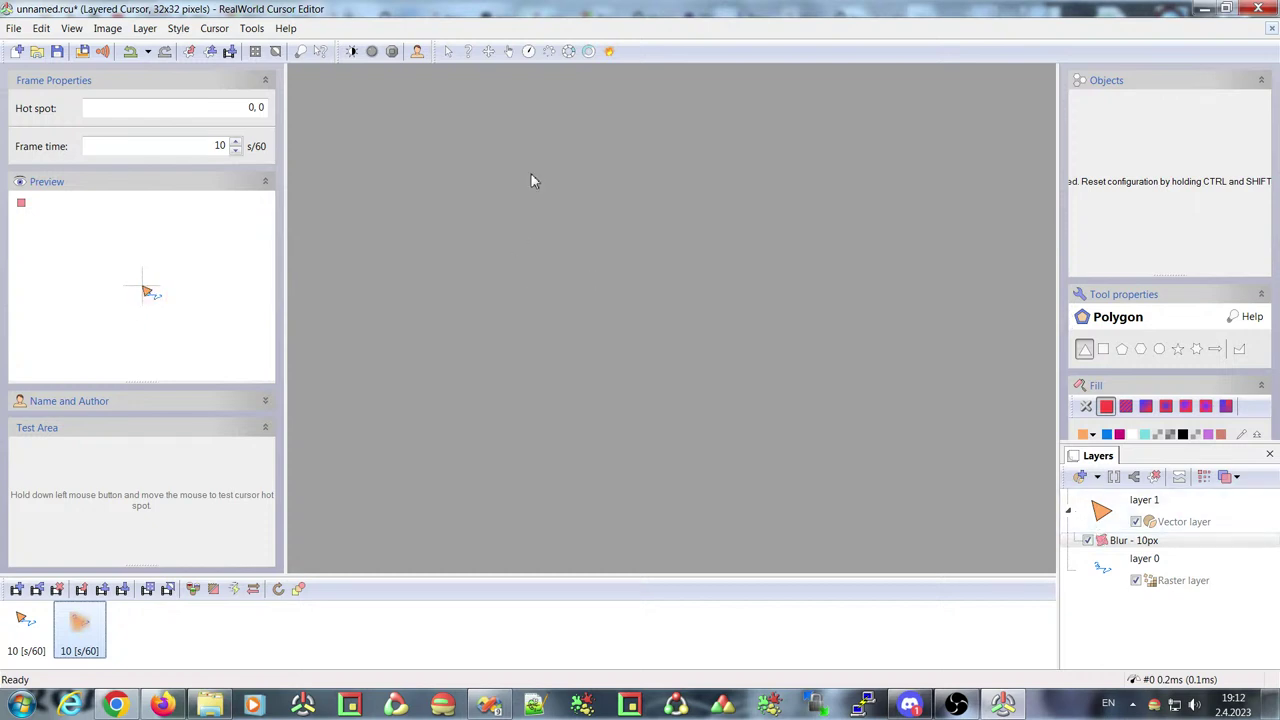
{"action": "left_click", "coordinate": [1107, 513]}
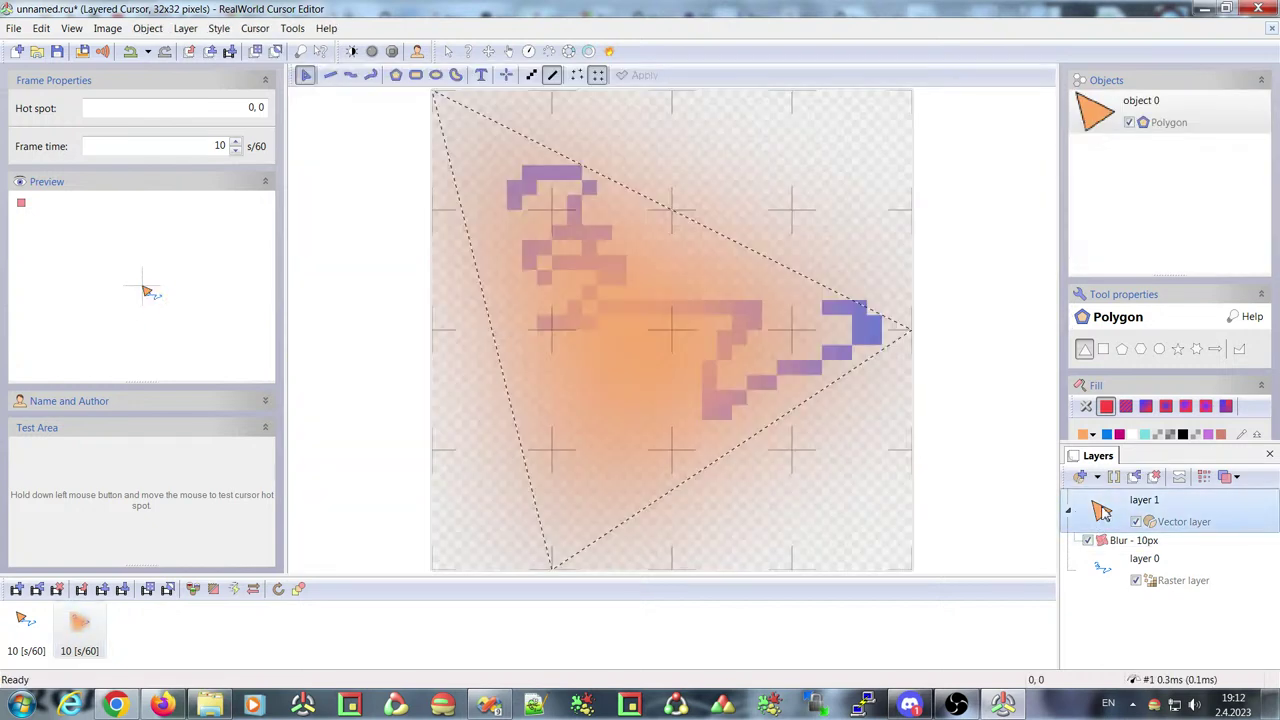
{"action": "left_click", "coordinate": [1116, 541]}
{"action": "left_click", "coordinate": [1106, 515]}
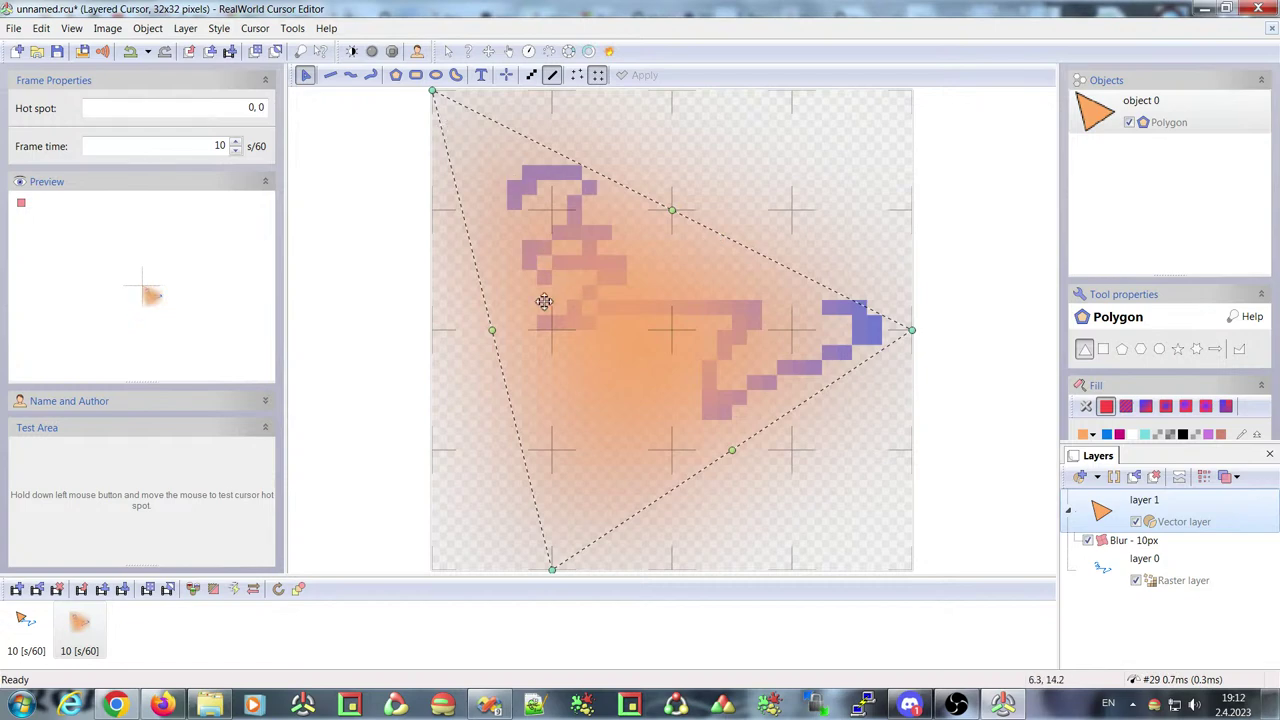
{"action": "left_click", "coordinate": [26, 625]}
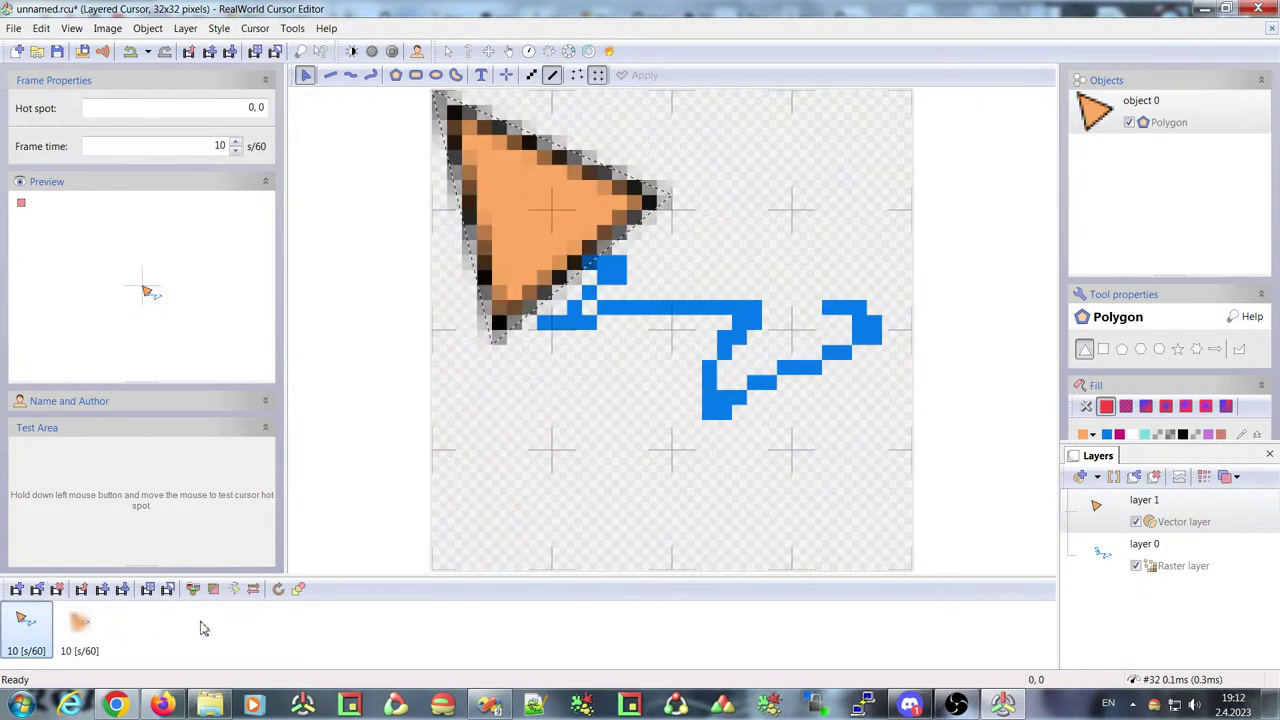
{"action": "left_click", "coordinate": [298, 589]}
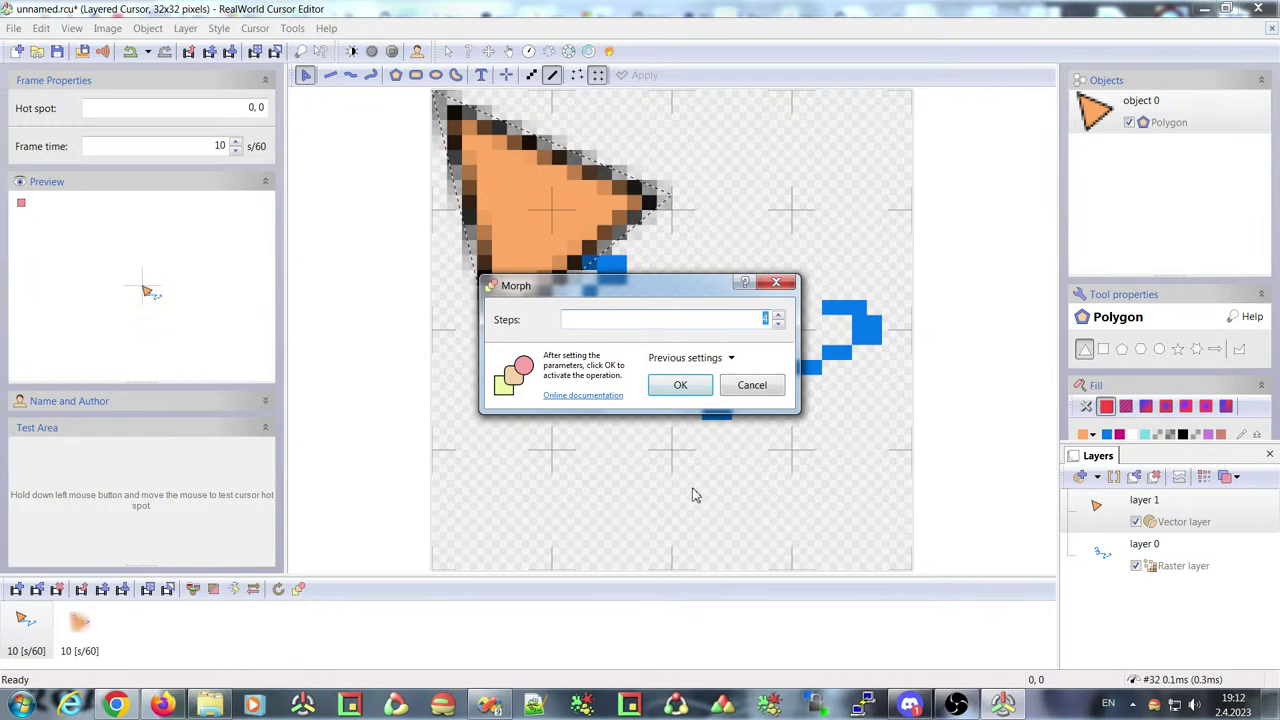
{"action": "left_click", "coordinate": [750, 390]}
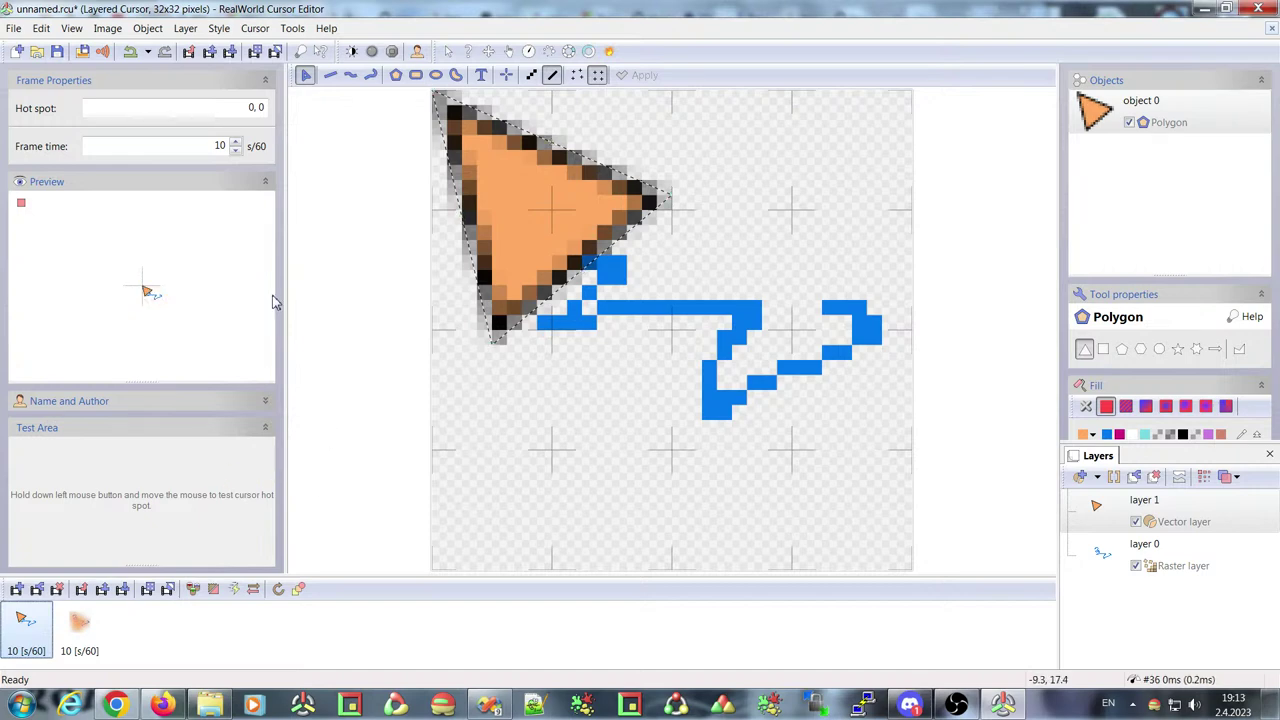
Examine the list of system cursor roles that the current cursor can be used for
{"action": "left_click", "coordinate": [247, 30]}
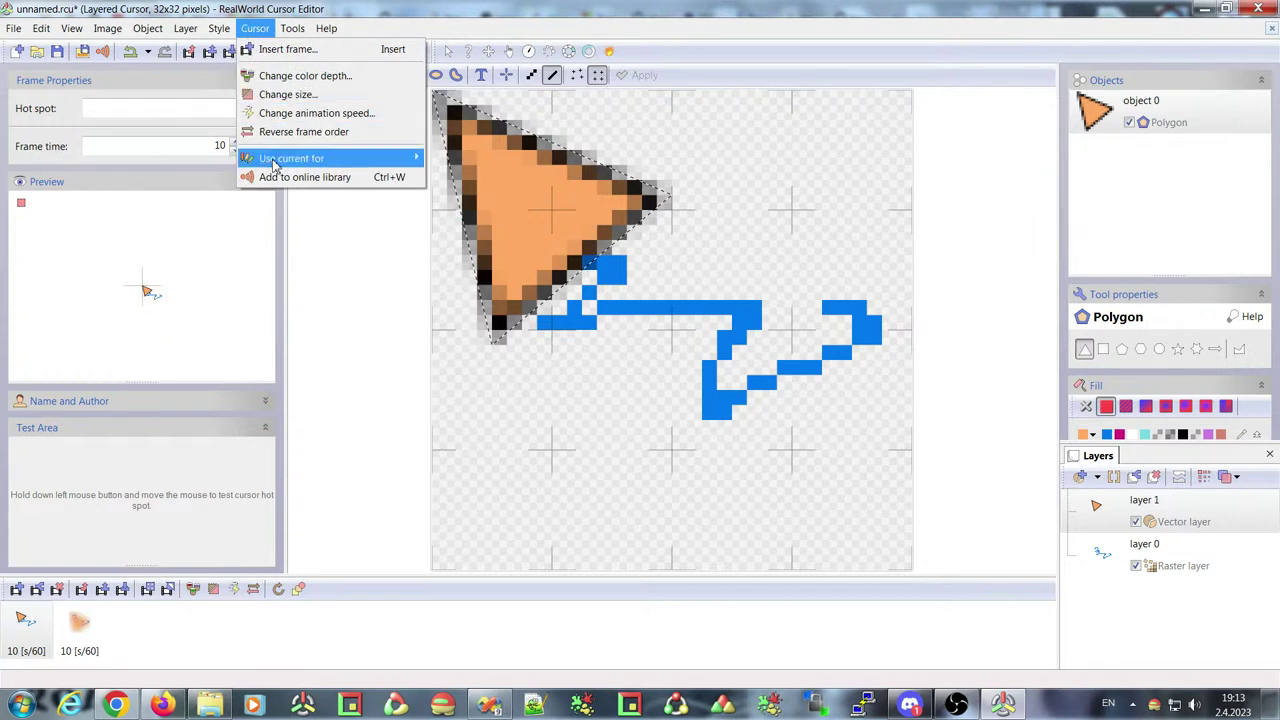
{"action": "mouse_move", "coordinate": [330, 160]}
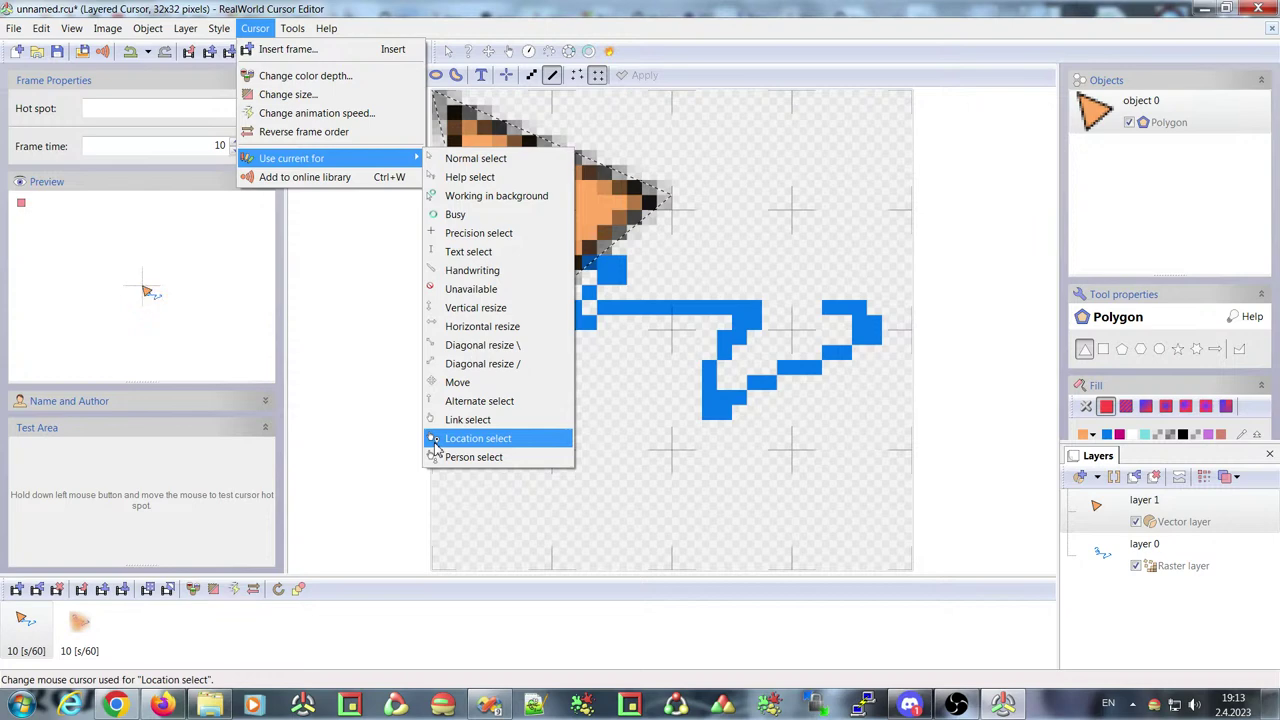
{"action": "left_click", "coordinate": [390, 10]}
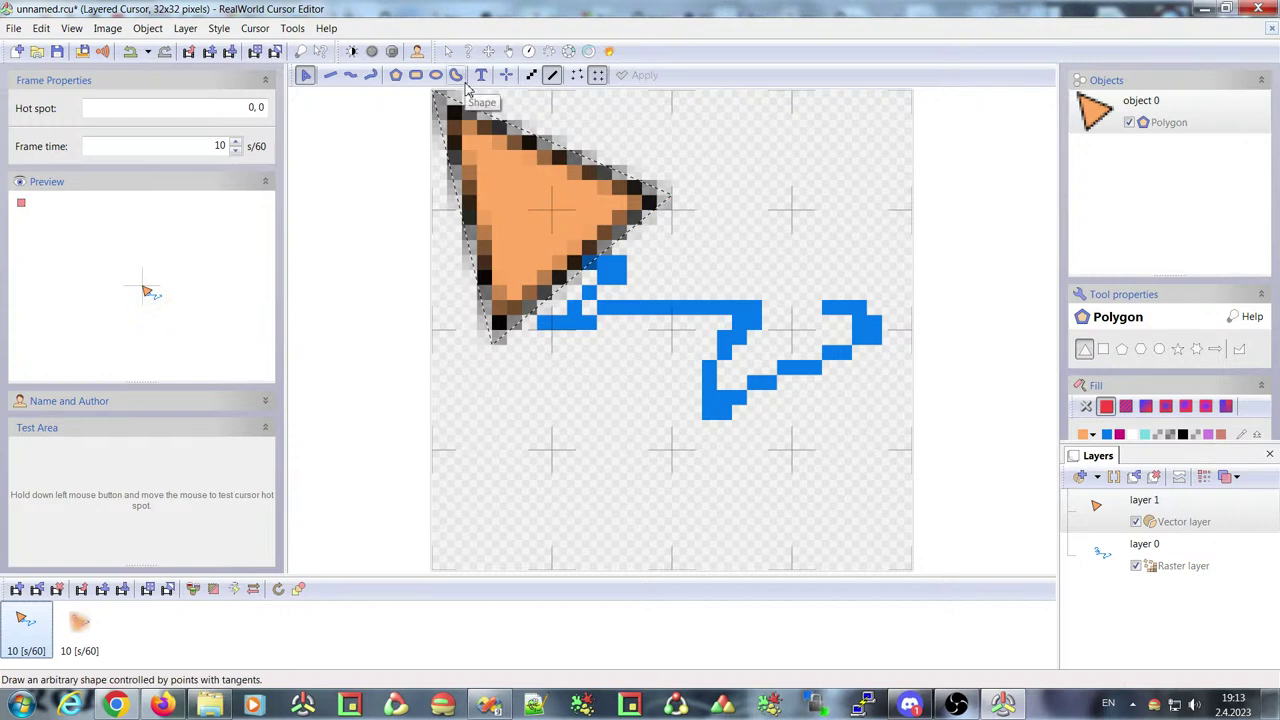
Close the layered cursor without saving and create a new 32x32 mouse cursor
{"action": "left_click", "coordinate": [1271, 28]}
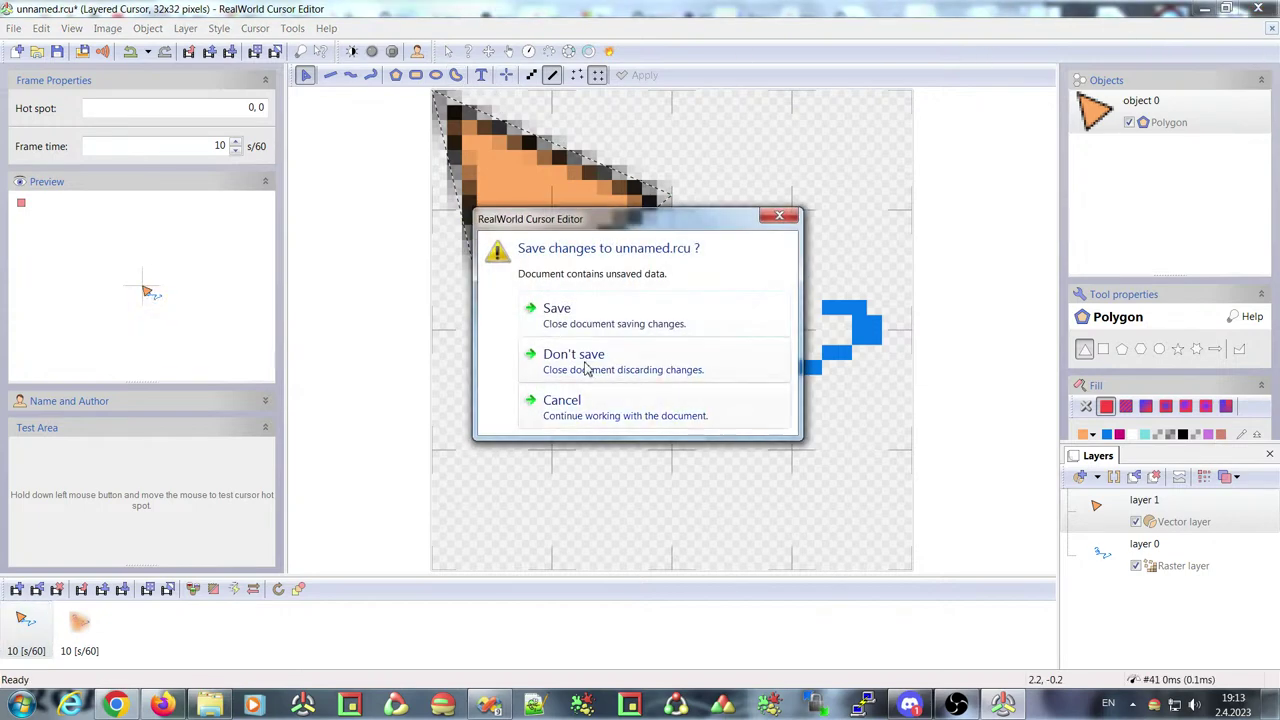
{"action": "left_click", "coordinate": [586, 367]}
{"action": "left_click", "coordinate": [113, 86]}
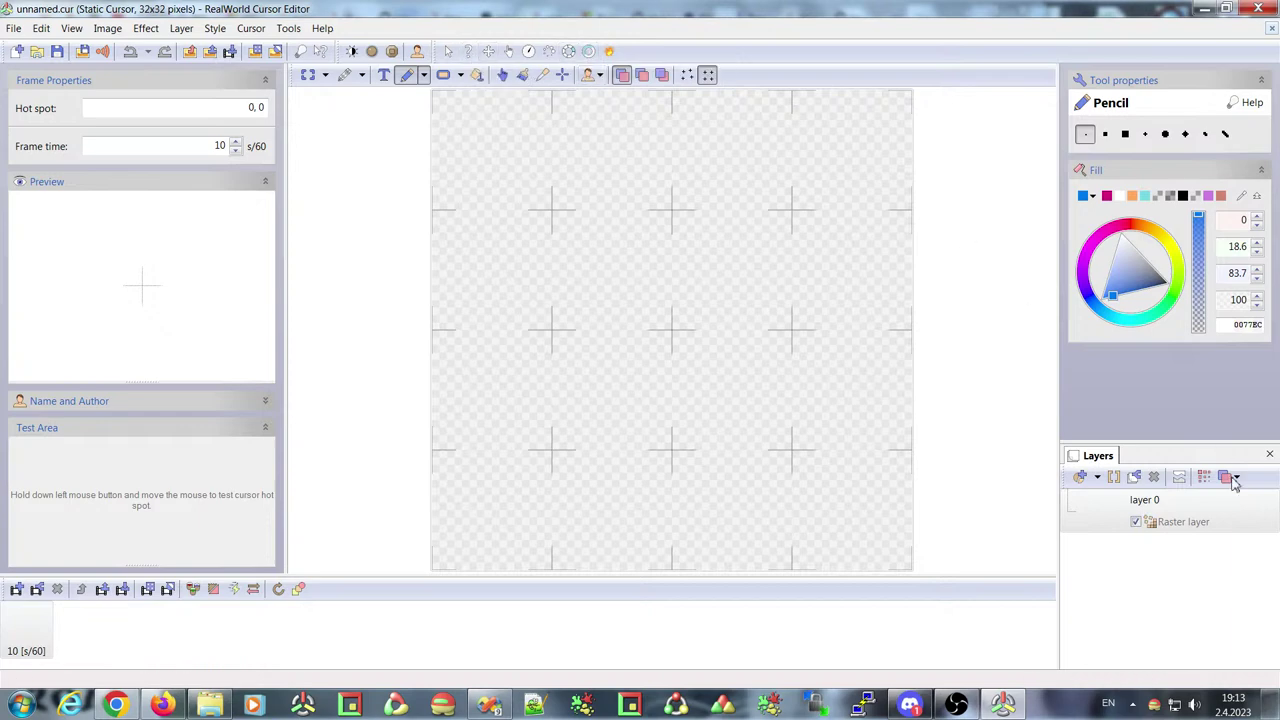
Add a vector layer to the new cursor and delete its raster layer
{"action": "left_click", "coordinate": [1137, 526]}
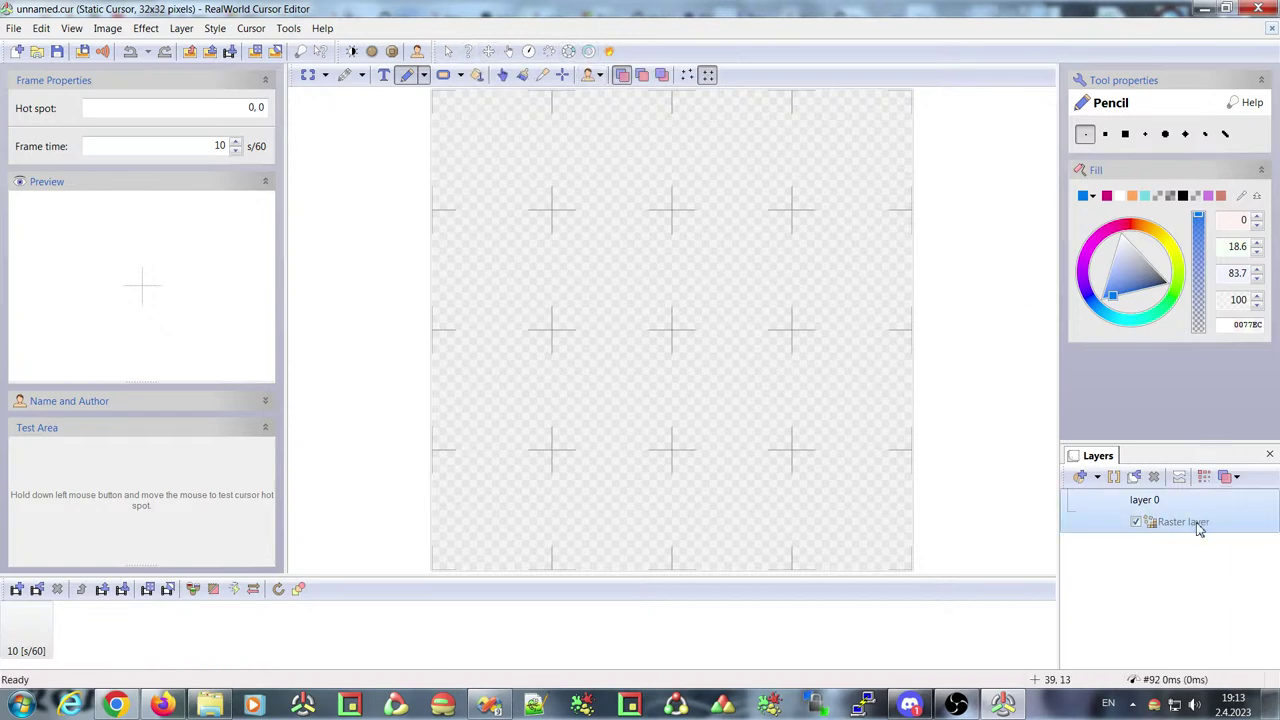
{"action": "left_click", "coordinate": [1080, 477]}
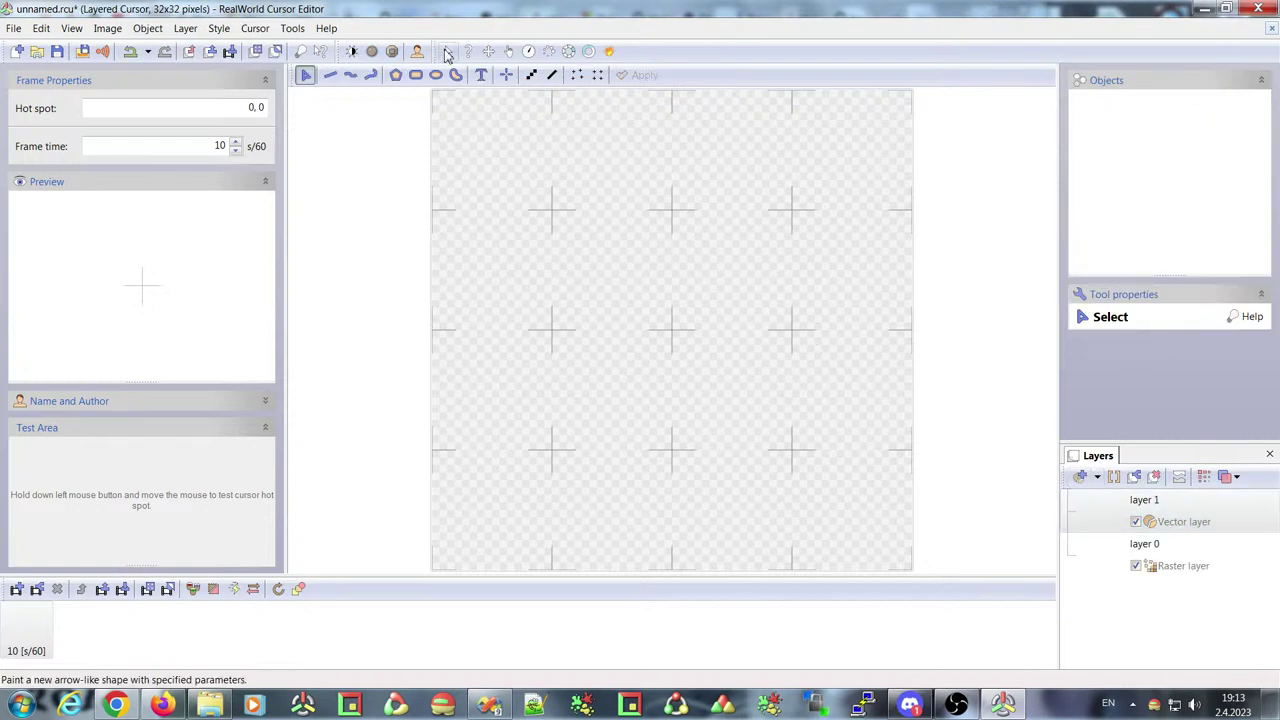
{"action": "left_click", "coordinate": [448, 53]}
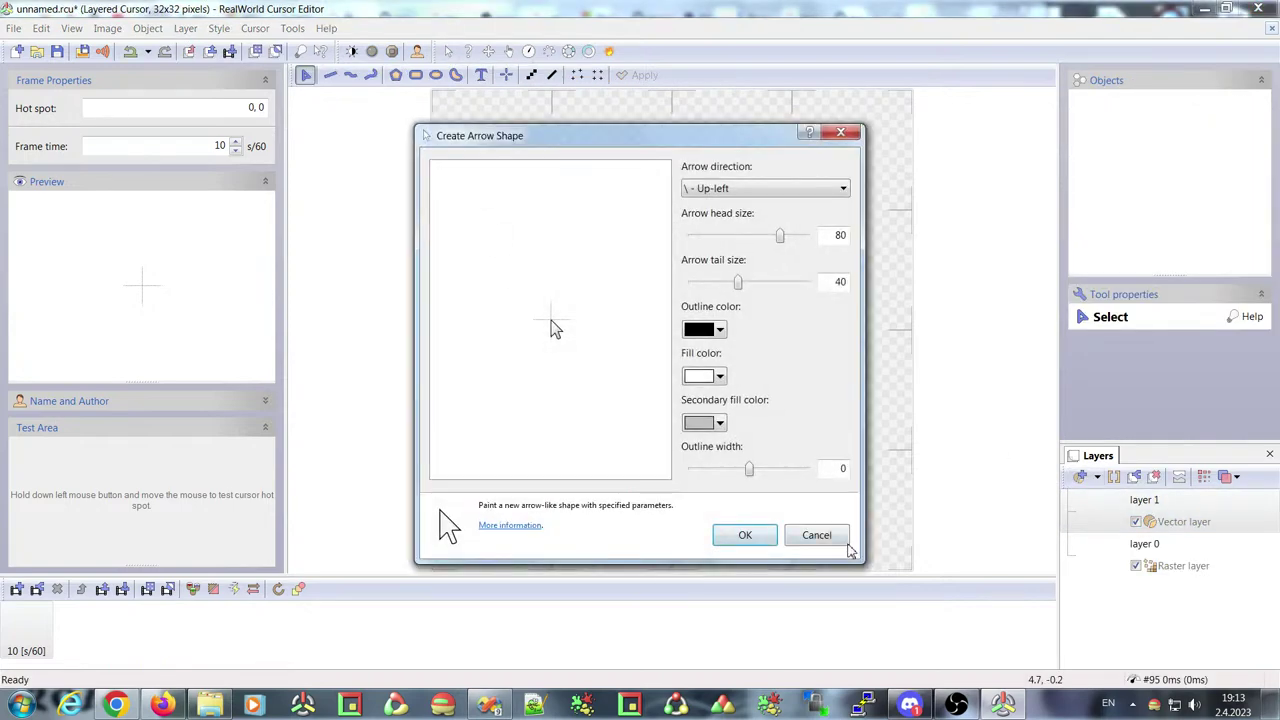
{"action": "left_click", "coordinate": [816, 535]}
{"action": "left_click", "coordinate": [1068, 548]}
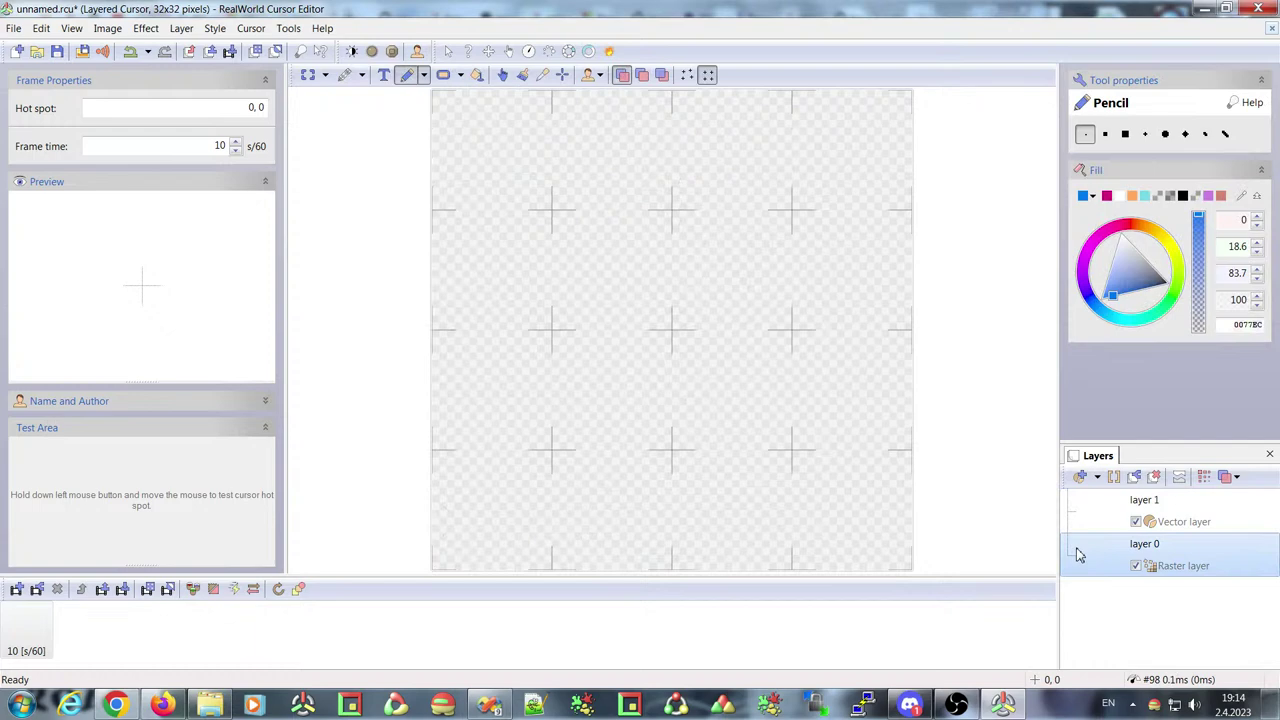
{"action": "left_click", "coordinate": [1153, 477]}
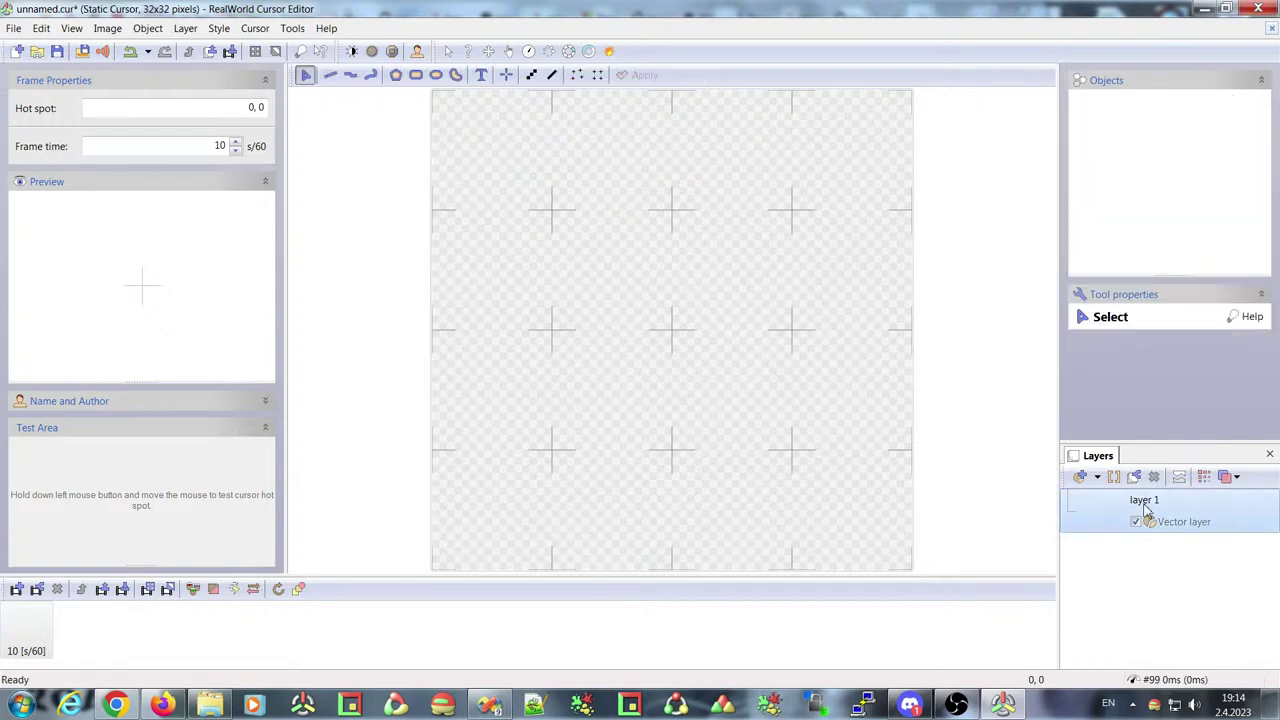
Create an up-left arrow shape with head size 80, tail size 40, black outline, white fill and outline width 0
{"action": "left_click", "coordinate": [448, 53]}
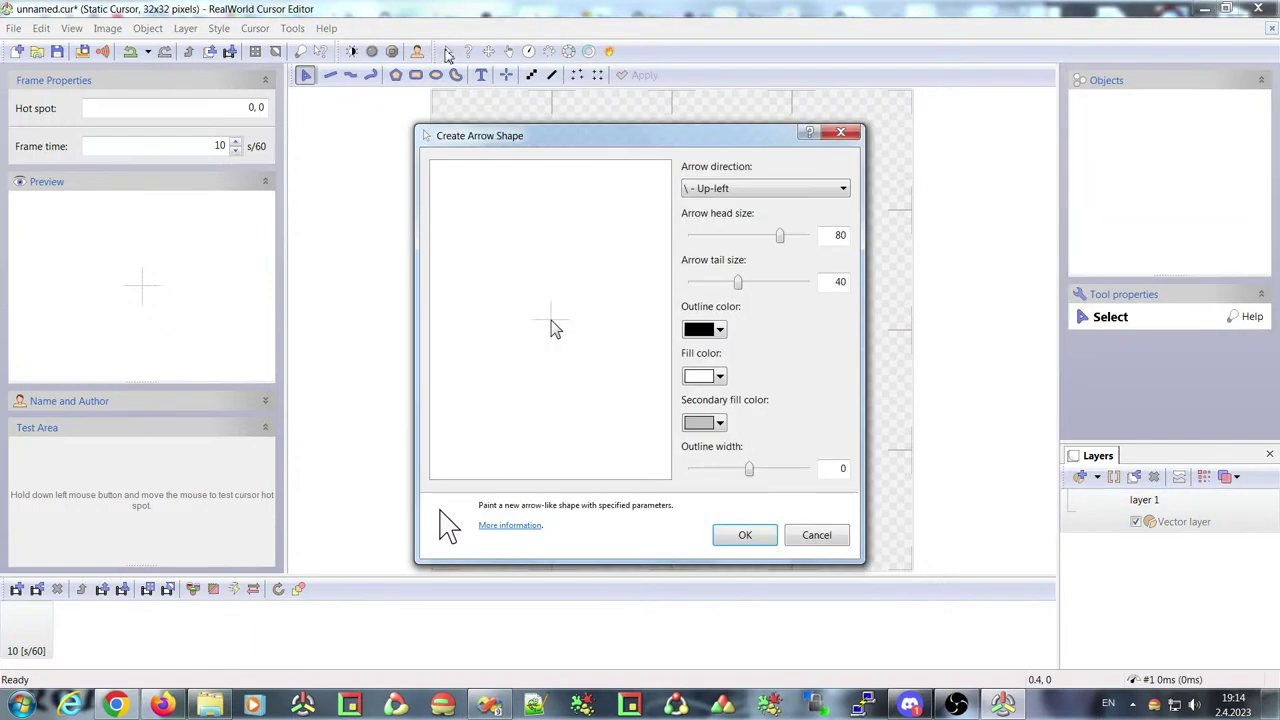
{"action": "left_click", "coordinate": [744, 538]}
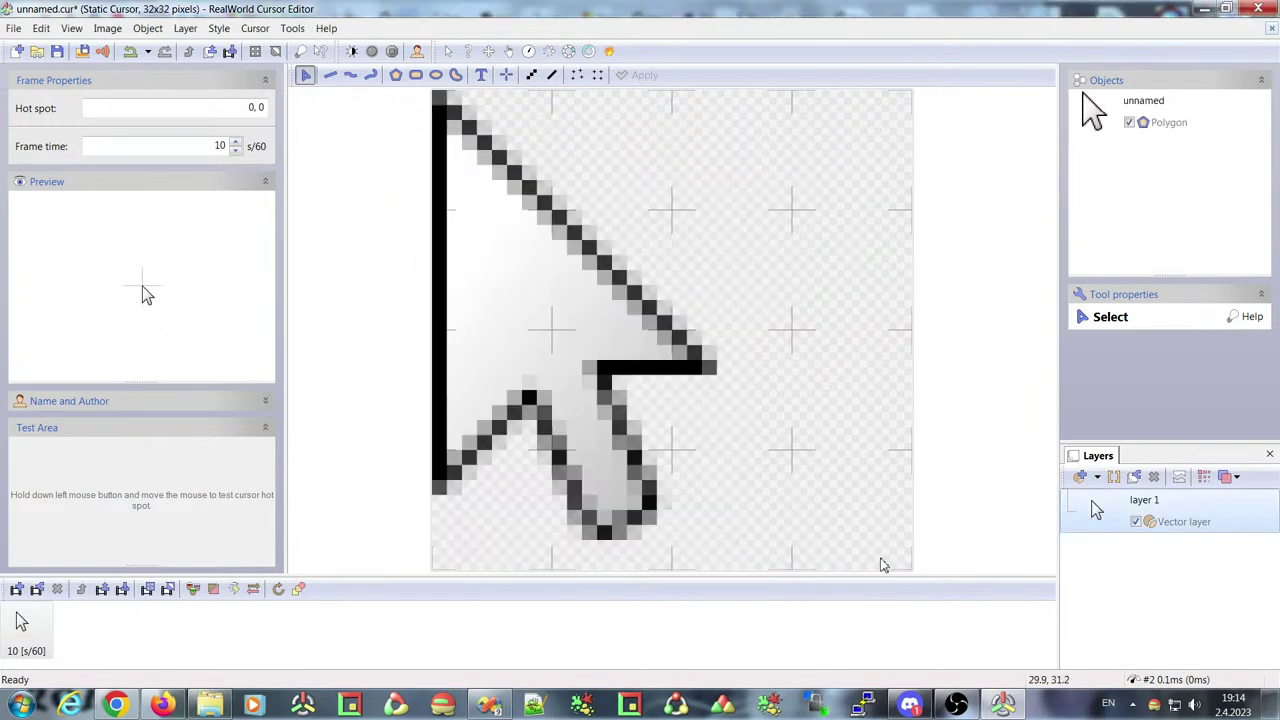
Open the symbol shape settings and preview the Person, Location and Question mark symbols beside the arrow
{"action": "left_click", "coordinate": [470, 52]}
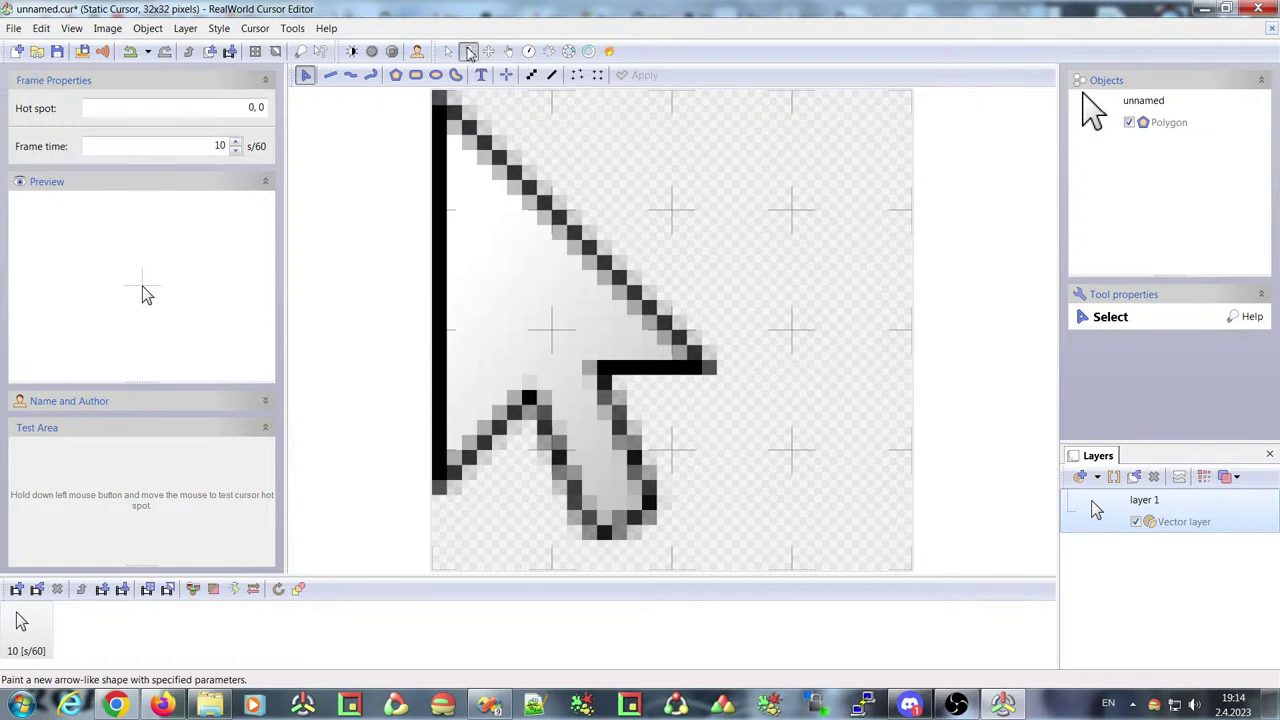
{"action": "left_click_drag", "start_coordinate": [673, 142], "coordinate": [842, 93]}
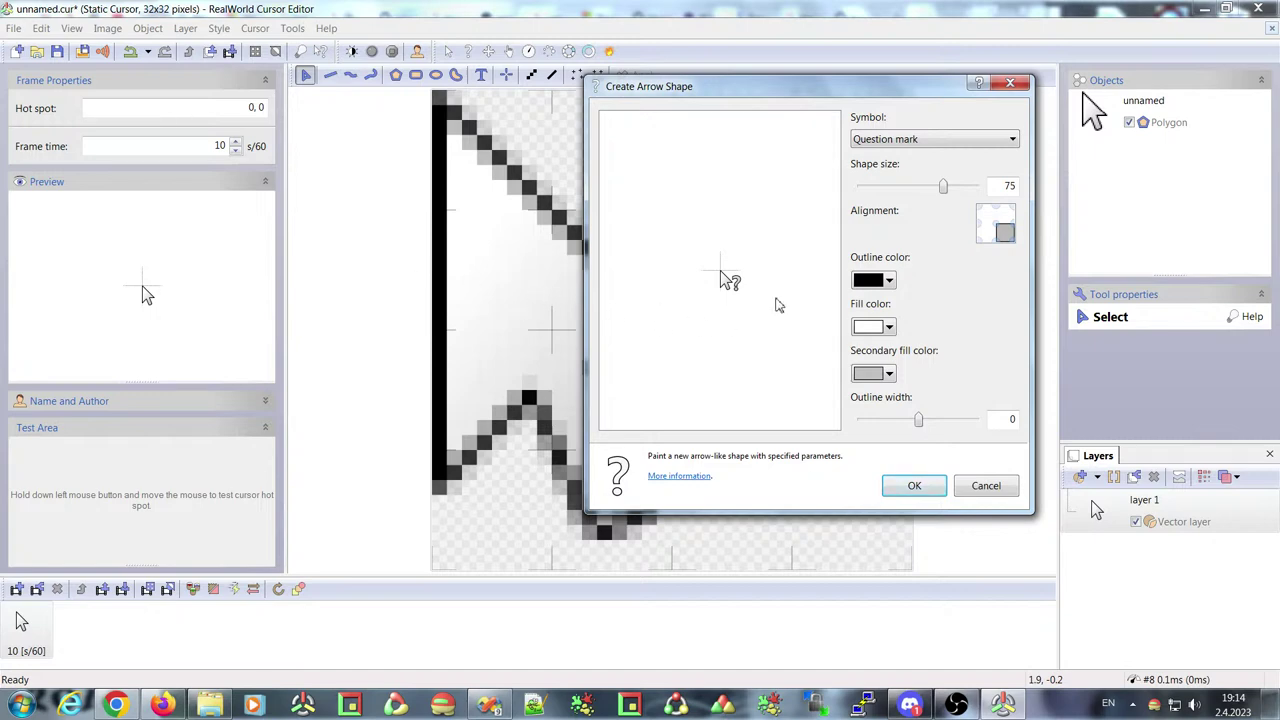
{"action": "left_click", "coordinate": [878, 145]}
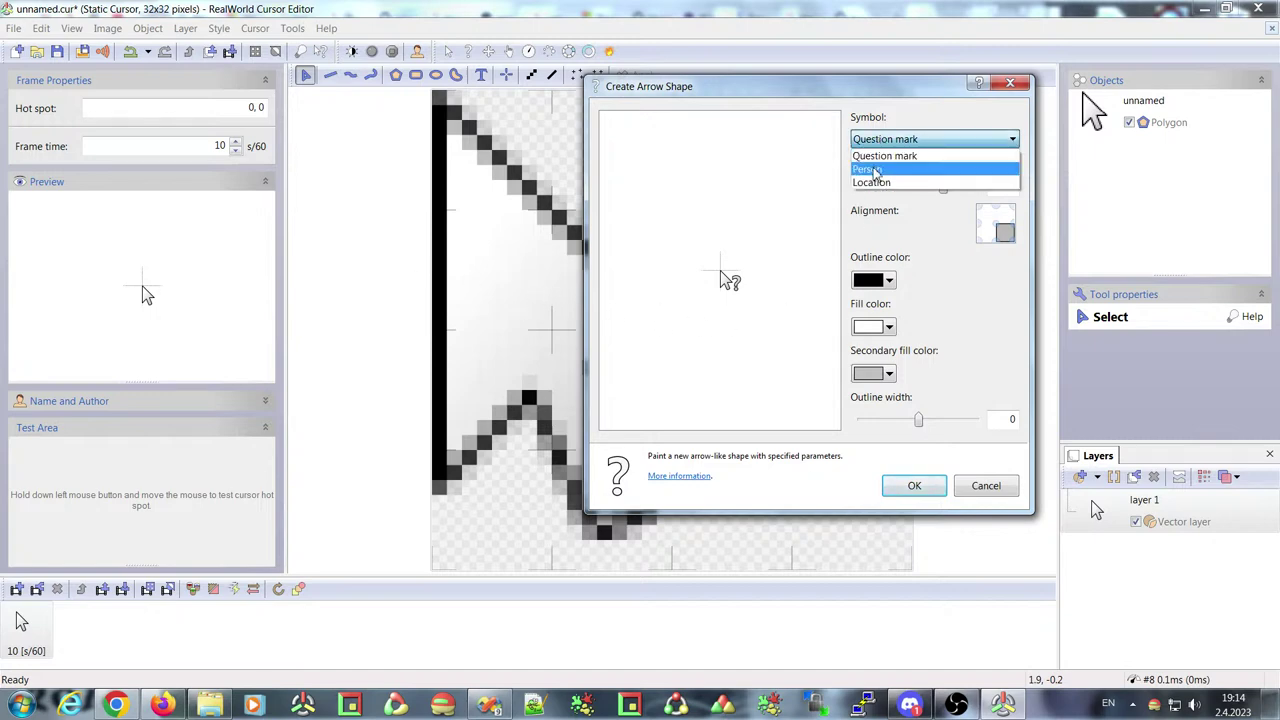
{"action": "left_click", "coordinate": [875, 170]}
{"action": "mouse_move", "coordinate": [932, 195]}
{"action": "left_mouse_down"}
{"action": "mouse_move", "coordinate": [942, 190]}
{"action": "mouse_move", "coordinate": [915, 195]}
{"action": "left_mouse_up"}
{"action": "left_click", "coordinate": [900, 140]}
{"action": "left_click", "coordinate": [895, 181]}
{"action": "left_click", "coordinate": [910, 140]}
{"action": "left_click", "coordinate": [904, 155]}
Try the question mark at shape size 52 centered, and at size 62 in the lower-right corner of the cursor
{"action": "left_click_drag", "start_coordinate": [923, 192], "coordinate": [993, 229]}
{"action": "left_click", "coordinate": [914, 190]}
{"action": "left_click", "coordinate": [996, 224]}
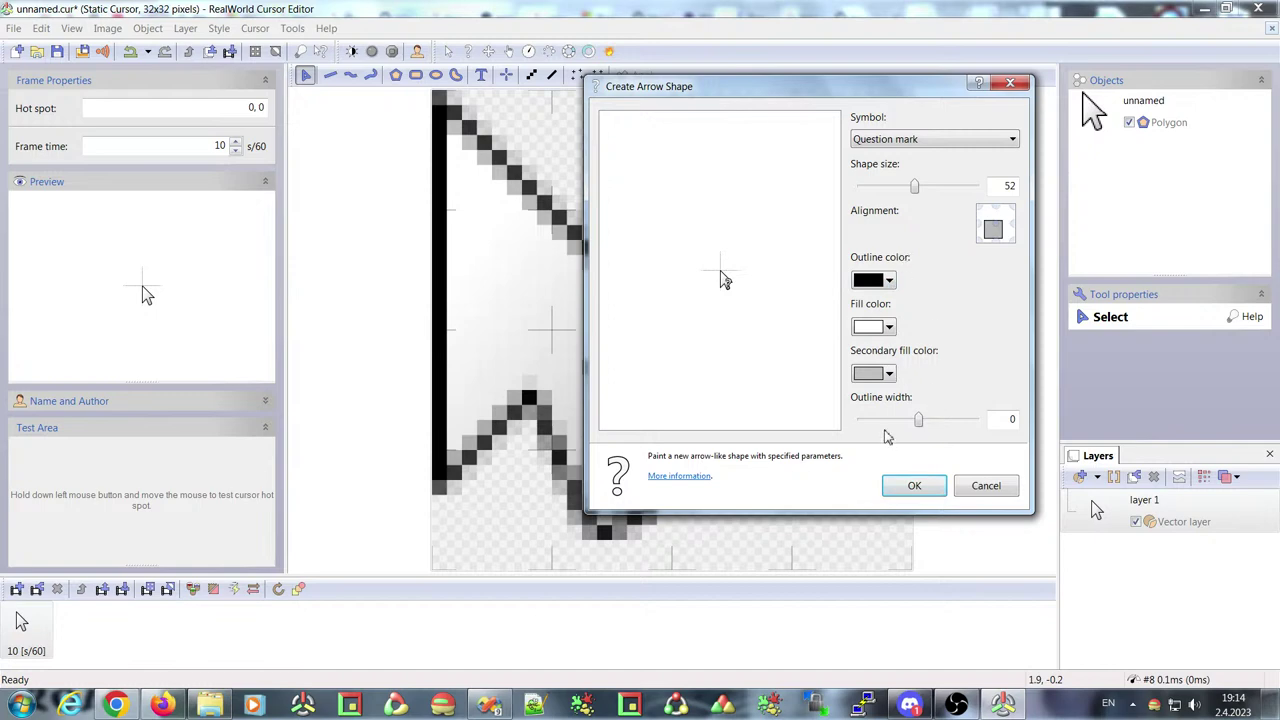
{"action": "left_click", "coordinate": [1012, 241]}
{"action": "left_click_drag", "start_coordinate": [914, 187], "coordinate": [927, 192]}
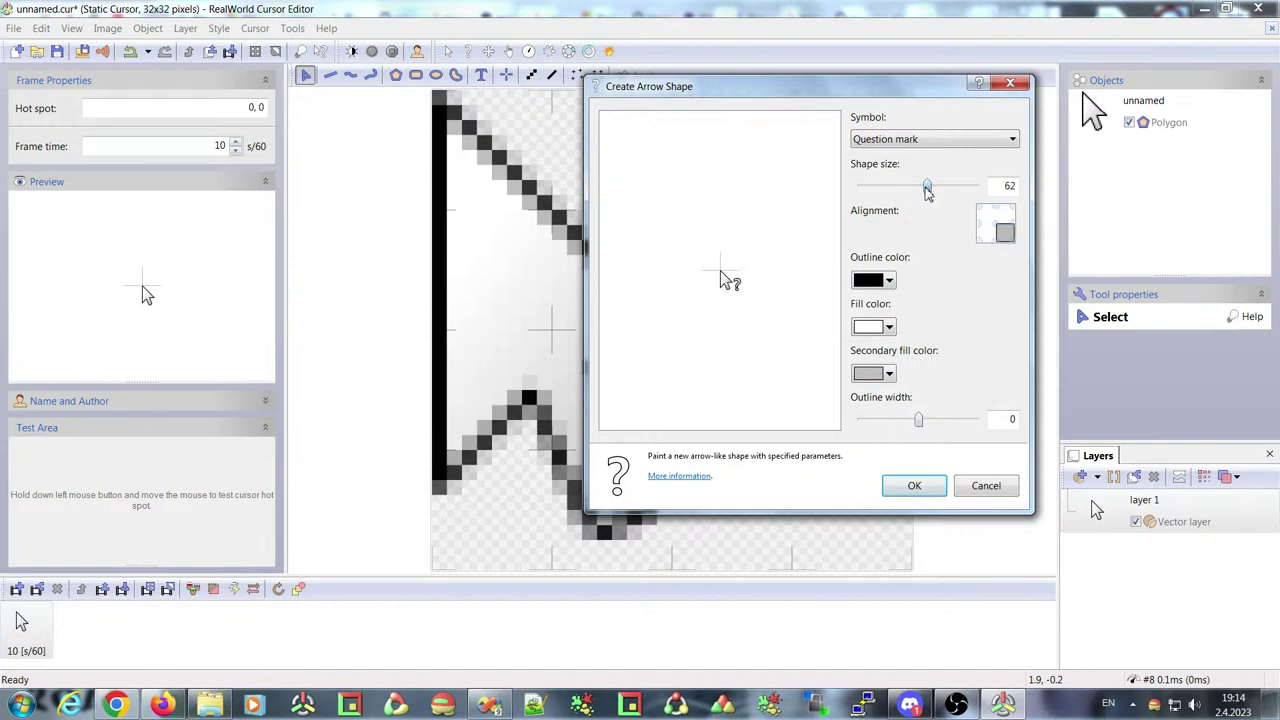
Add a Location symbol with shape size 52 in the lower-right corner of the cursor canvas
{"action": "left_click", "coordinate": [913, 141]}
{"action": "left_click", "coordinate": [900, 181]}
{"action": "left_click_drag", "start_coordinate": [927, 187], "coordinate": [914, 188]}
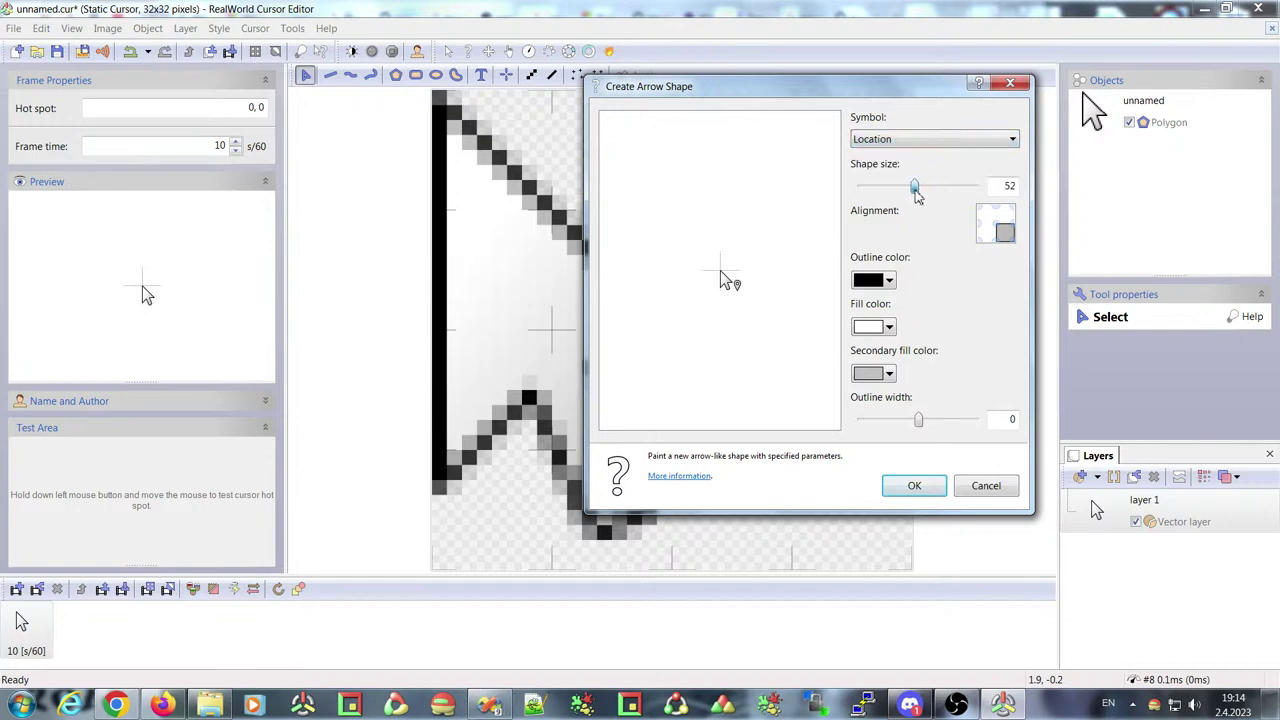
{"action": "left_click", "coordinate": [915, 484]}
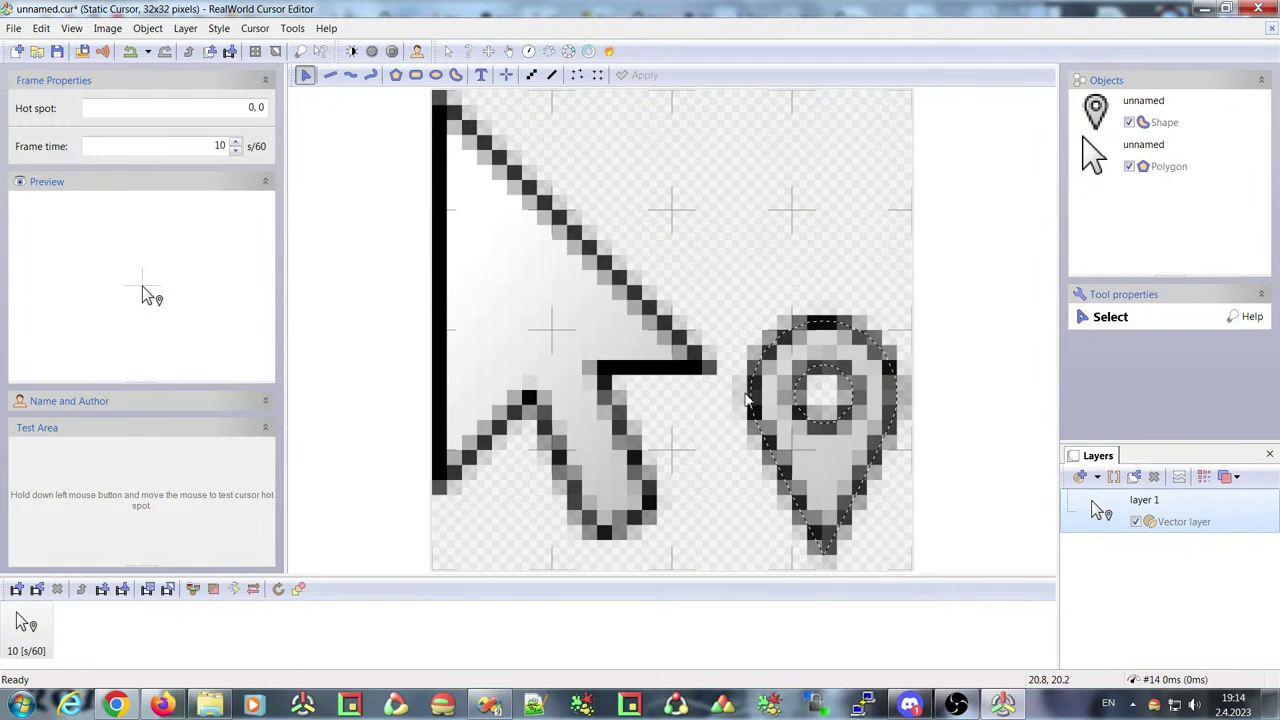
Select the location pin, raise its top point slightly and apply the reshaped outline
{"action": "left_click", "coordinate": [1146, 526]}
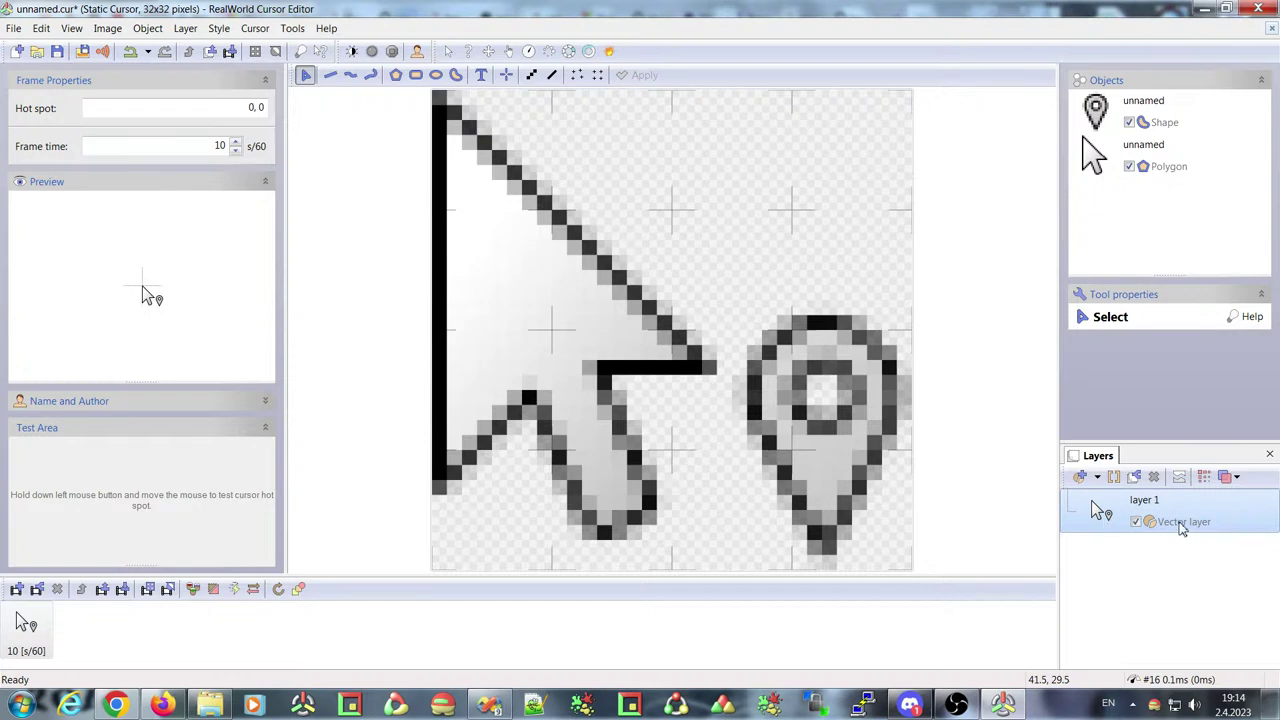
{"action": "double_click", "coordinate": [766, 383]}
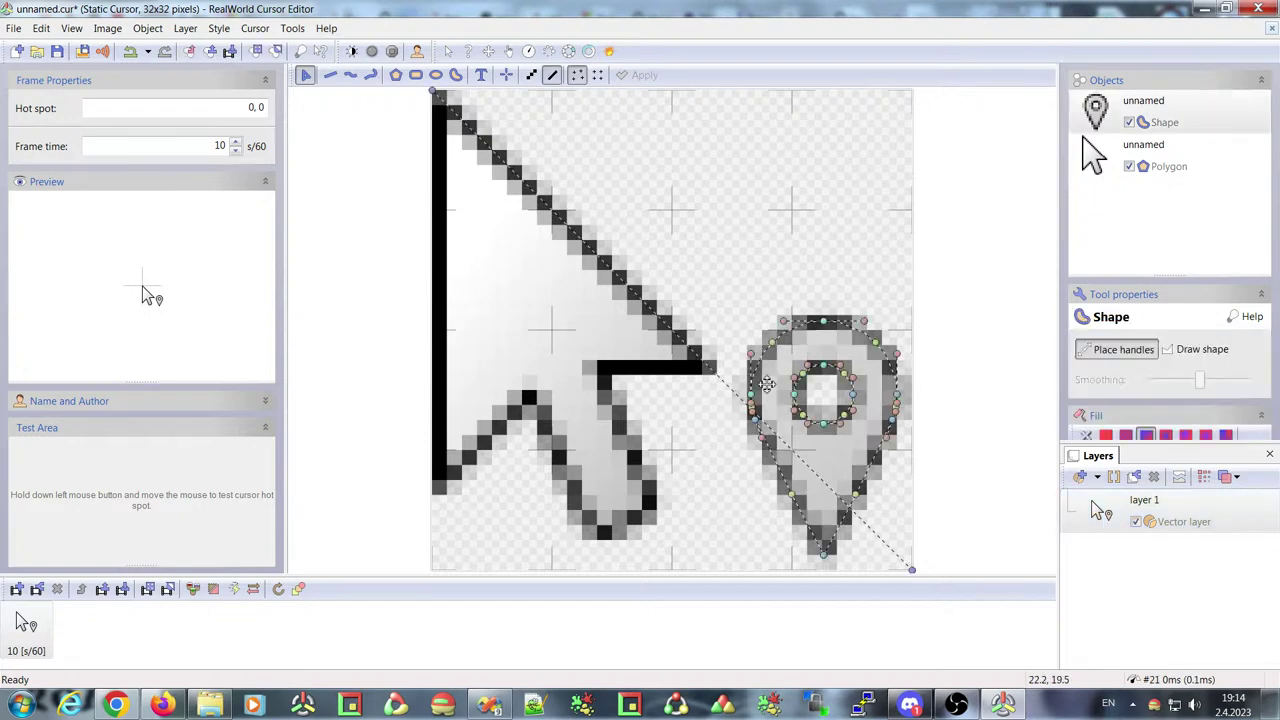
{"action": "left_click", "coordinate": [656, 312]}
{"action": "left_click", "coordinate": [811, 526]}
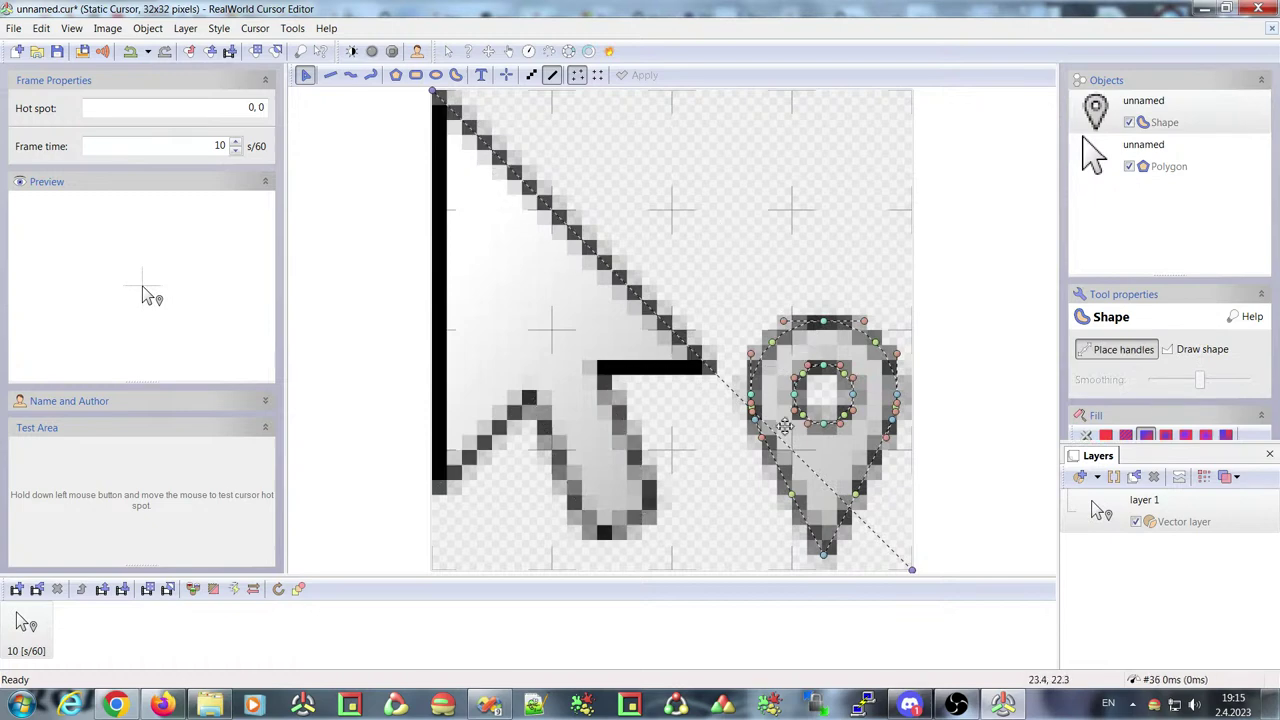
{"action": "left_click_drag", "start_coordinate": [824, 327], "coordinate": [824, 293]}
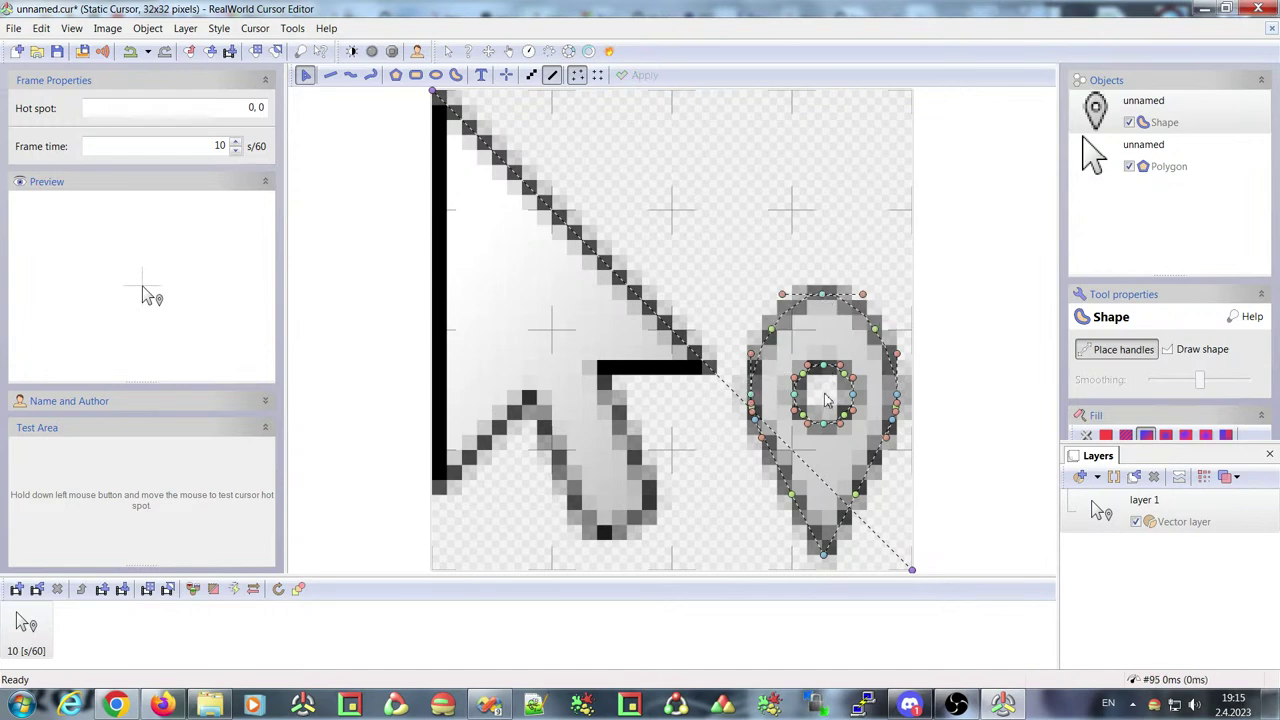
{"action": "left_click_drag", "start_coordinate": [820, 309], "coordinate": [820, 329]}
{"action": "key", "text": "Return"}
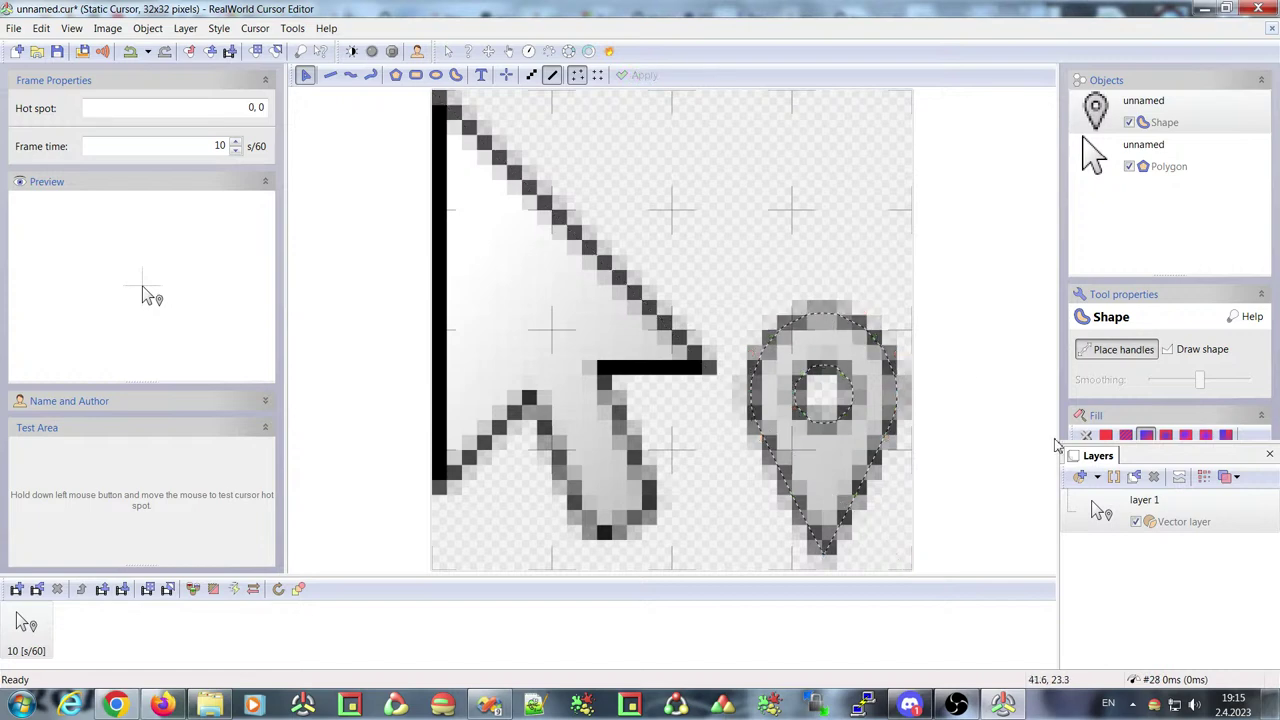
Fill the location pin with a magenta-to-purple gradient and shorten the gradient line to span just the pin
{"action": "left_click", "coordinate": [1270, 458]}
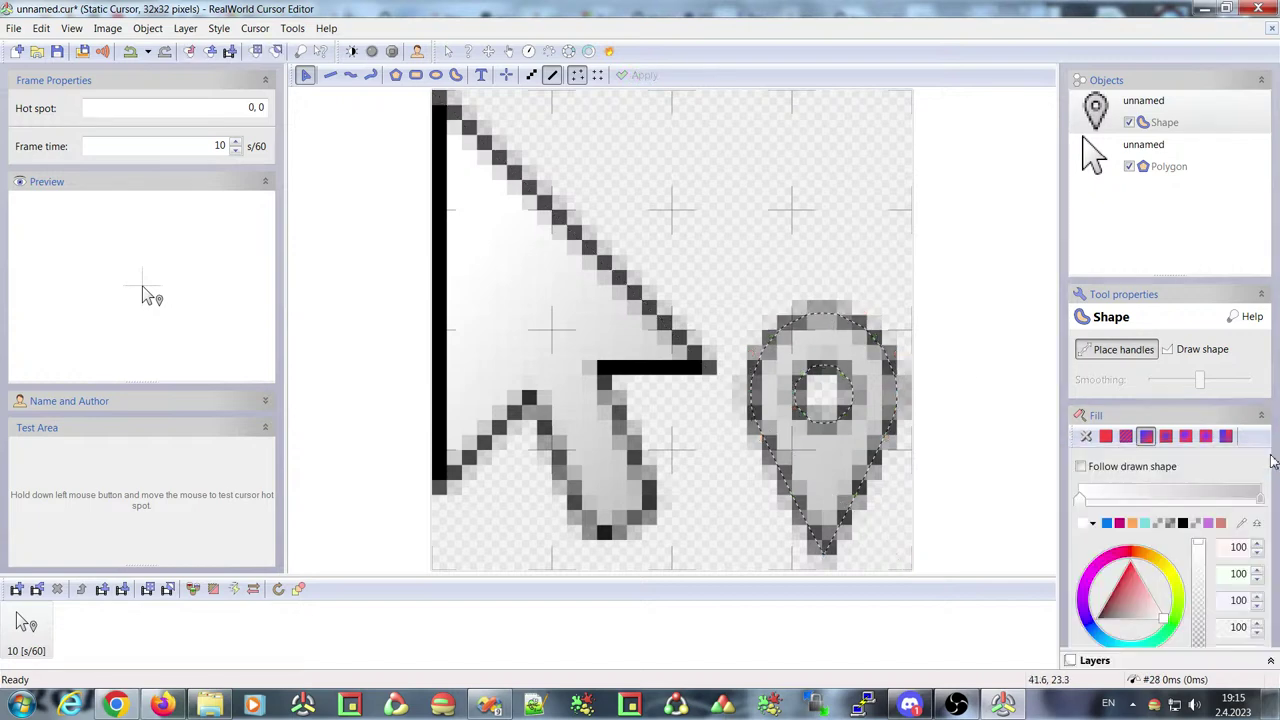
{"action": "left_click", "coordinate": [1122, 527]}
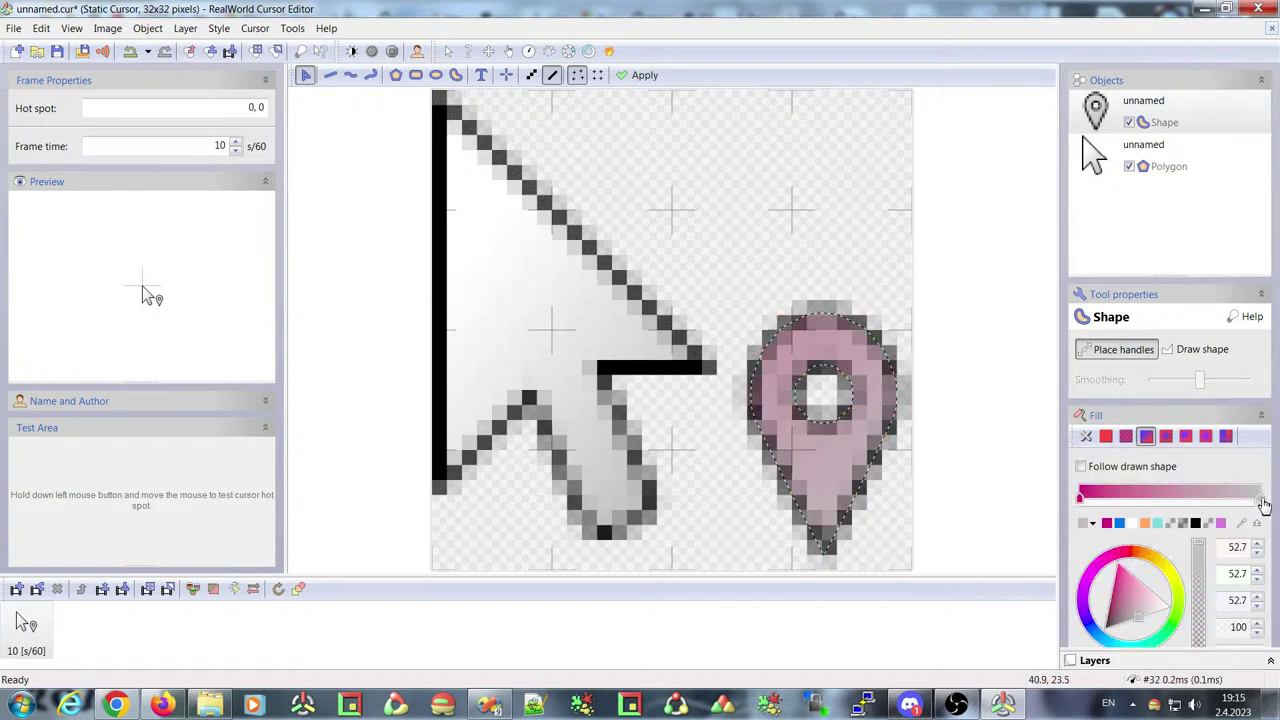
{"action": "left_click", "coordinate": [1220, 523]}
{"action": "mouse_move", "coordinate": [712, 370]}
{"action": "left_mouse_down"}
{"action": "mouse_move", "coordinate": [484, 171]}
{"action": "mouse_move", "coordinate": [443, 95]}
{"action": "mouse_move", "coordinate": [748, 330]}
{"action": "left_mouse_up"}
{"action": "left_click_drag", "start_coordinate": [911, 569], "coordinate": [876, 527]}
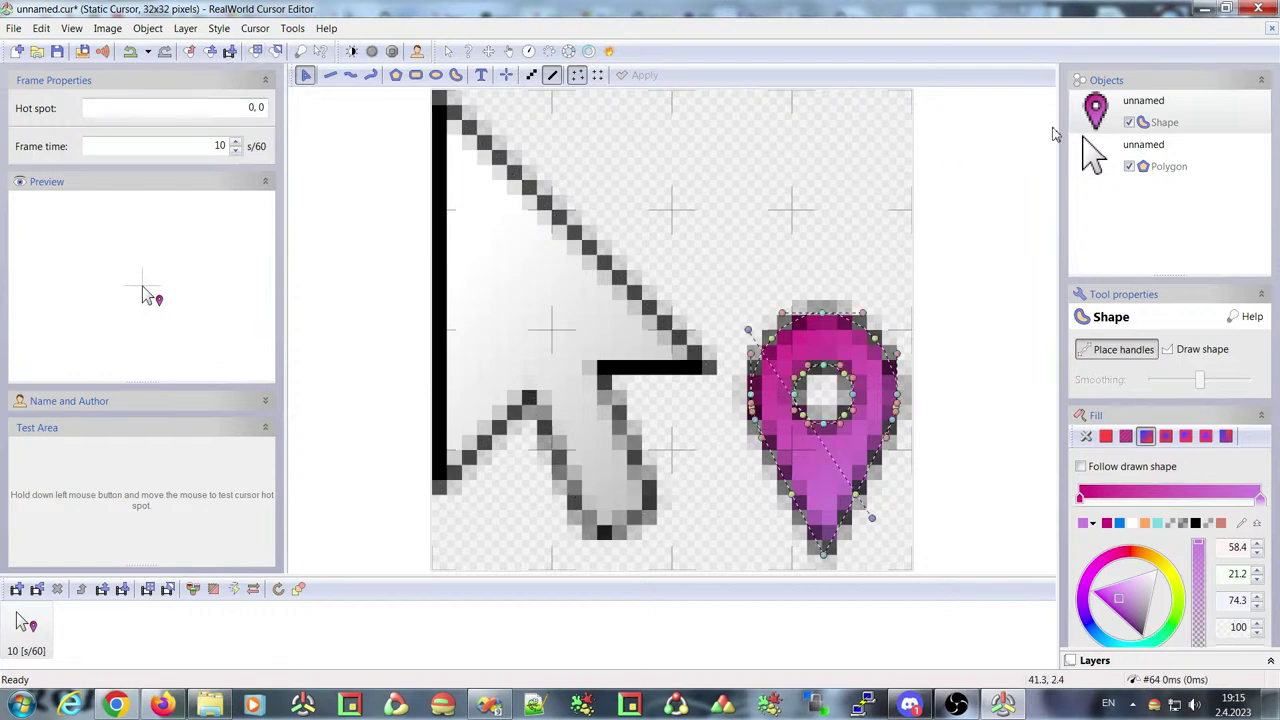
Close the cursor without saving and view the customizable system cursors down to Location select and Person select
{"action": "left_click", "coordinate": [1272, 31]}
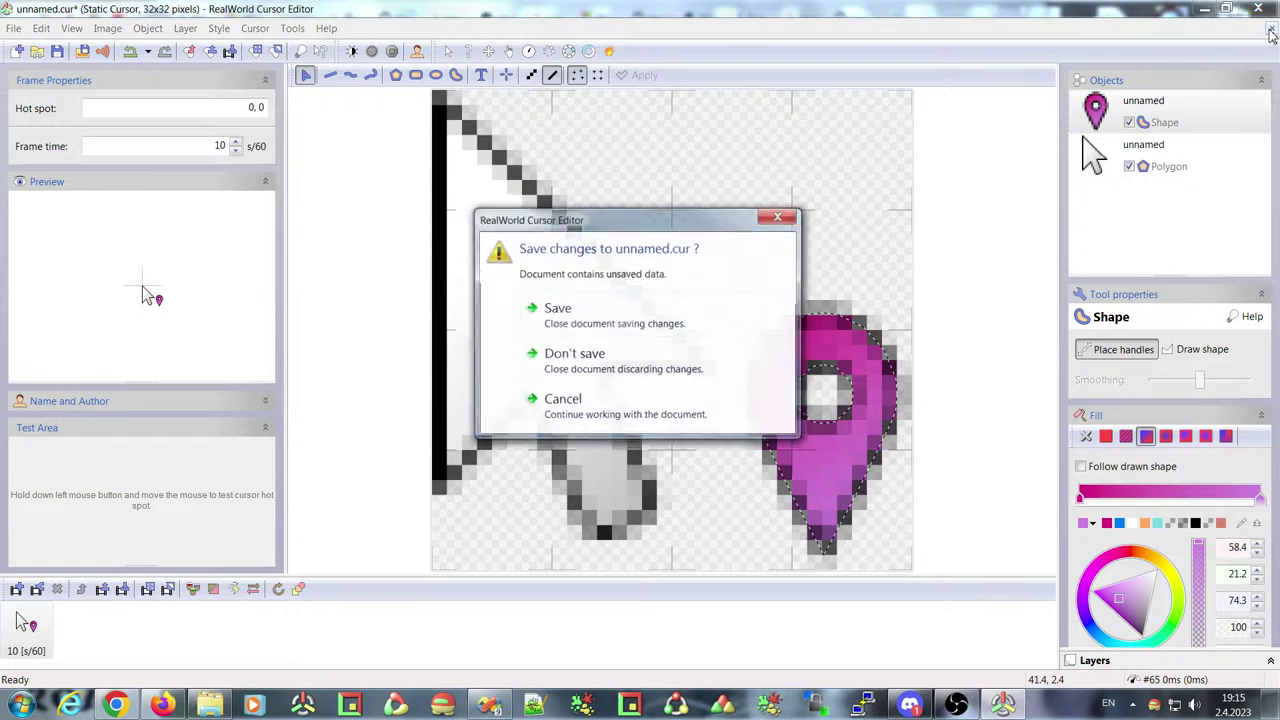
{"action": "left_click", "coordinate": [587, 367]}
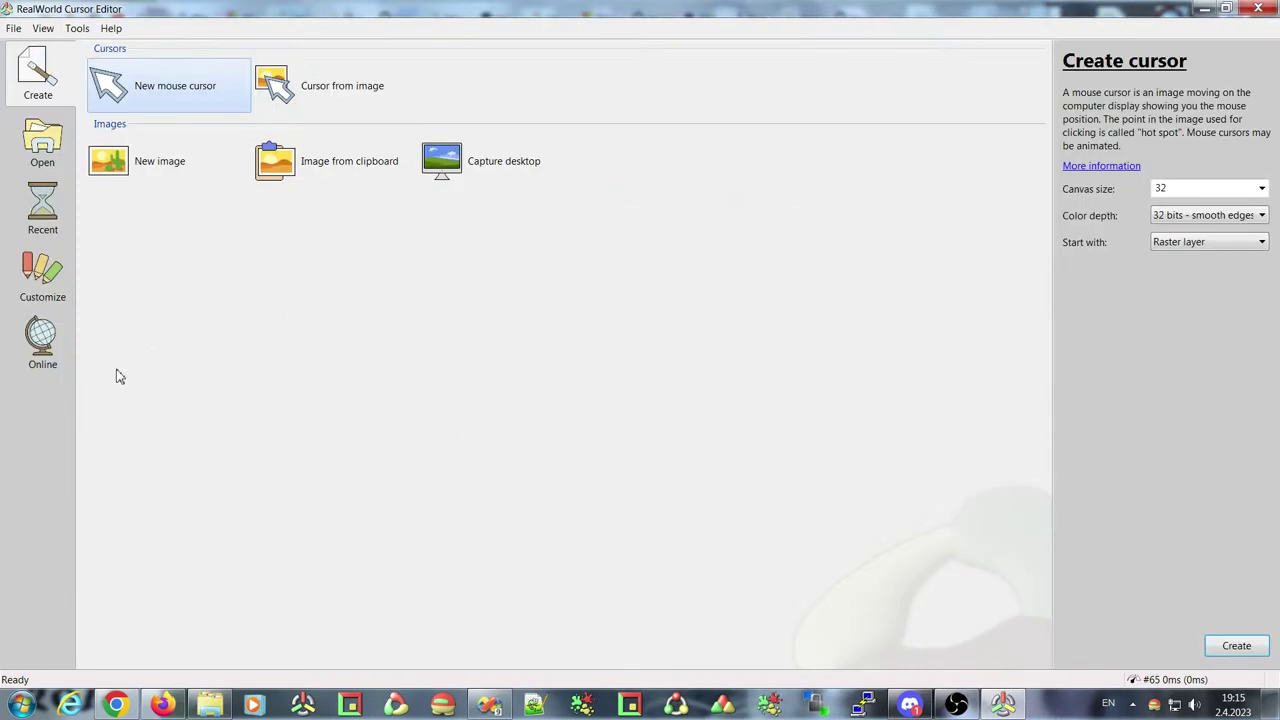
{"action": "left_click", "coordinate": [58, 302]}
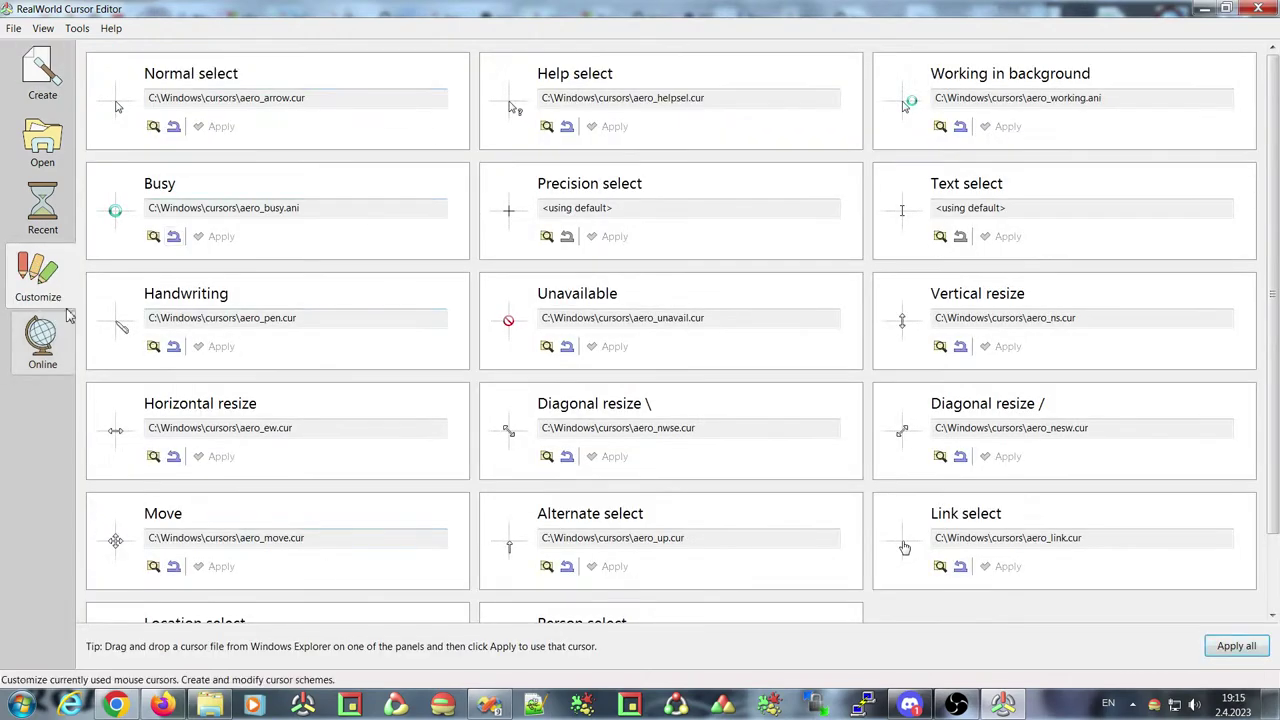
{"action": "scroll", "coordinate": [444, 387], "scroll_direction": "down", "scroll_amount": 2}
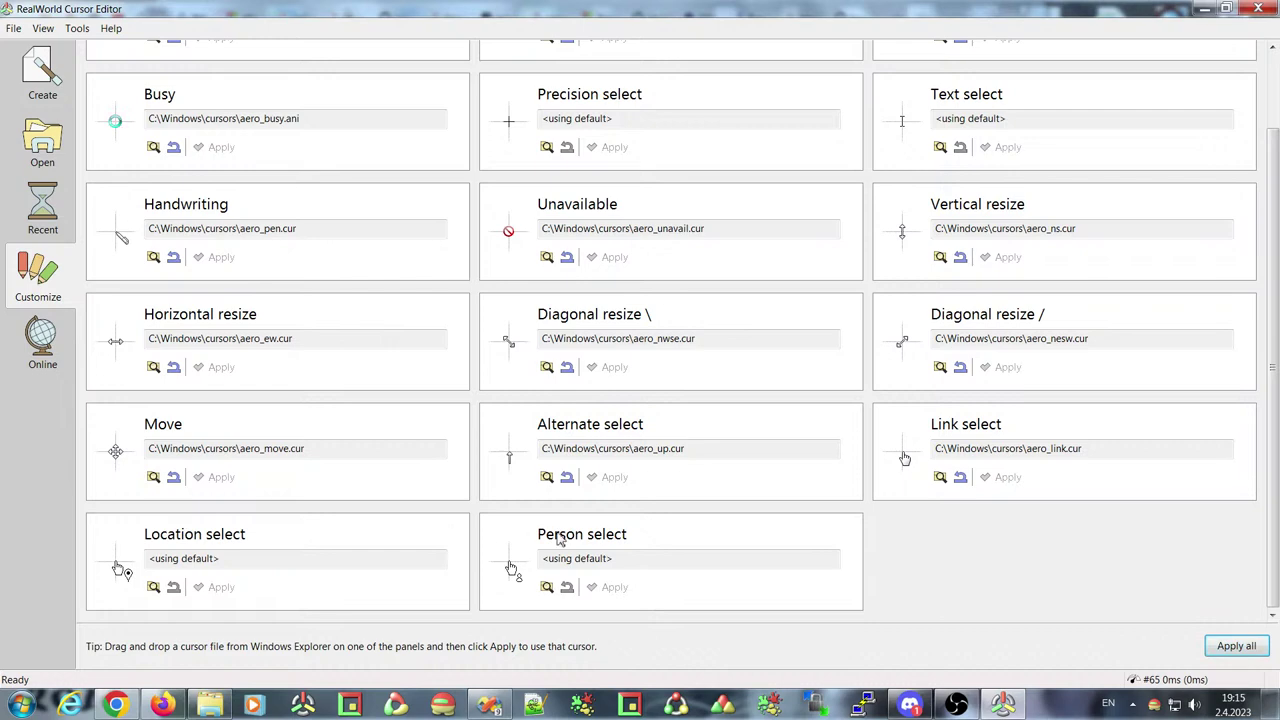
Return to the start of the system cursor list and check the stream's live chat in YouTube Studio for viewer questions
{"action": "scroll", "coordinate": [650, 535], "scroll_direction": "up", "scroll_amount": 2}
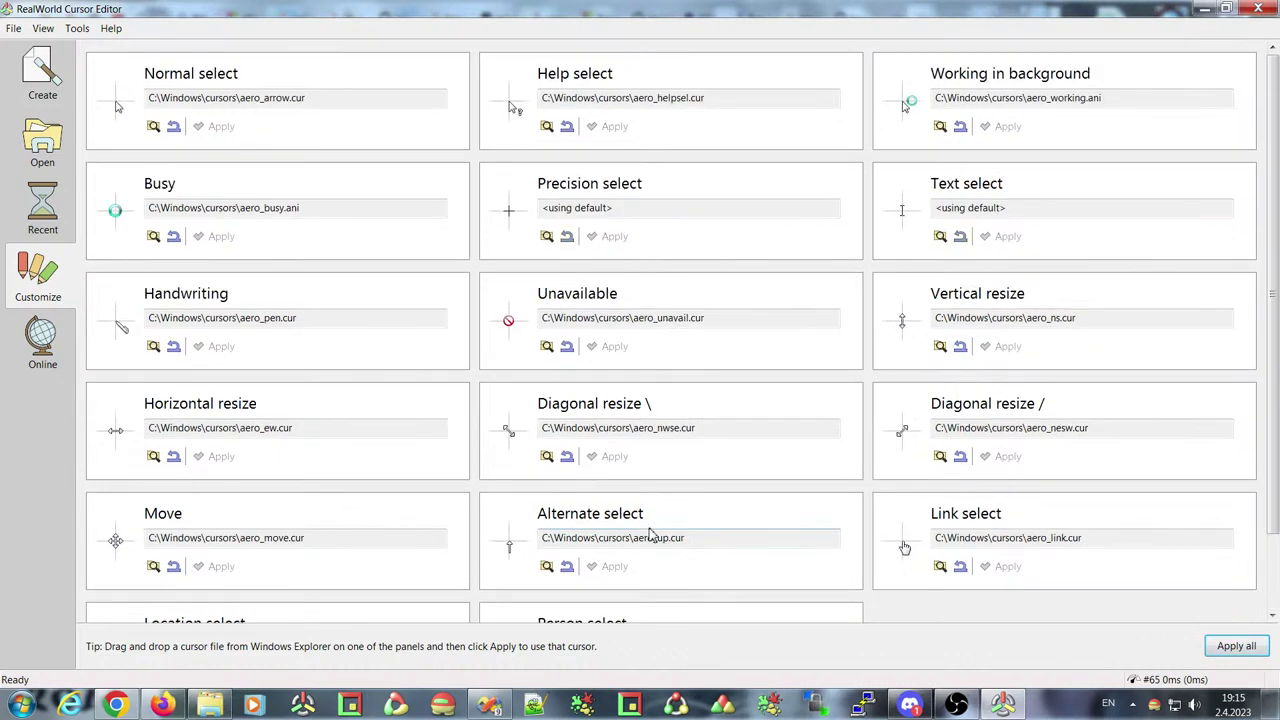
{"action": "left_click", "coordinate": [116, 705]}
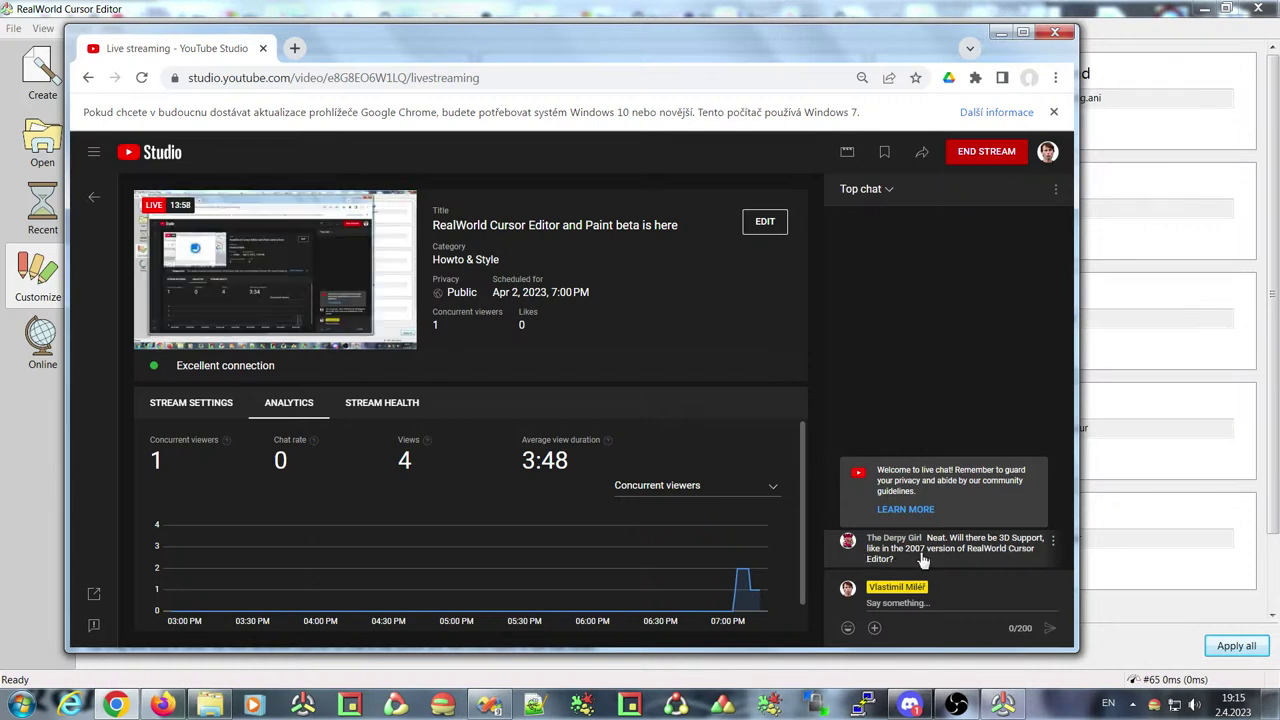
{"action": "left_click", "coordinate": [1000, 36]}
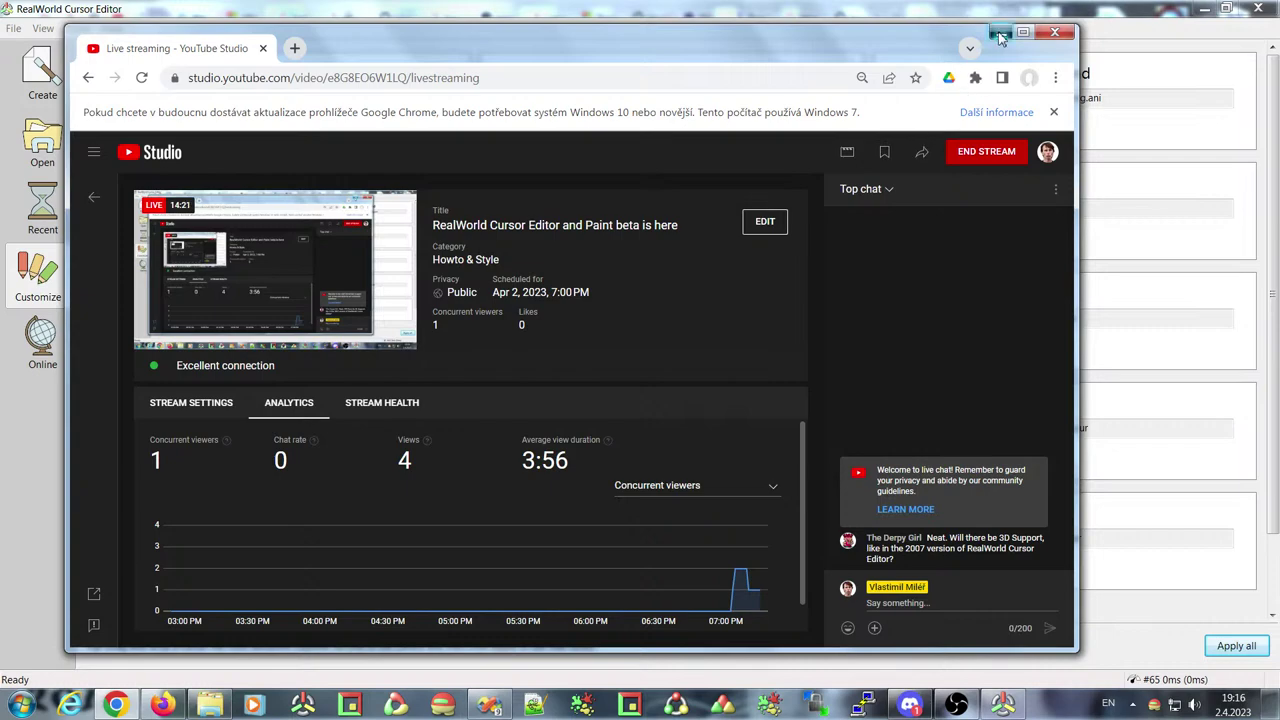
{"action": "left_click", "coordinate": [1000, 34]}
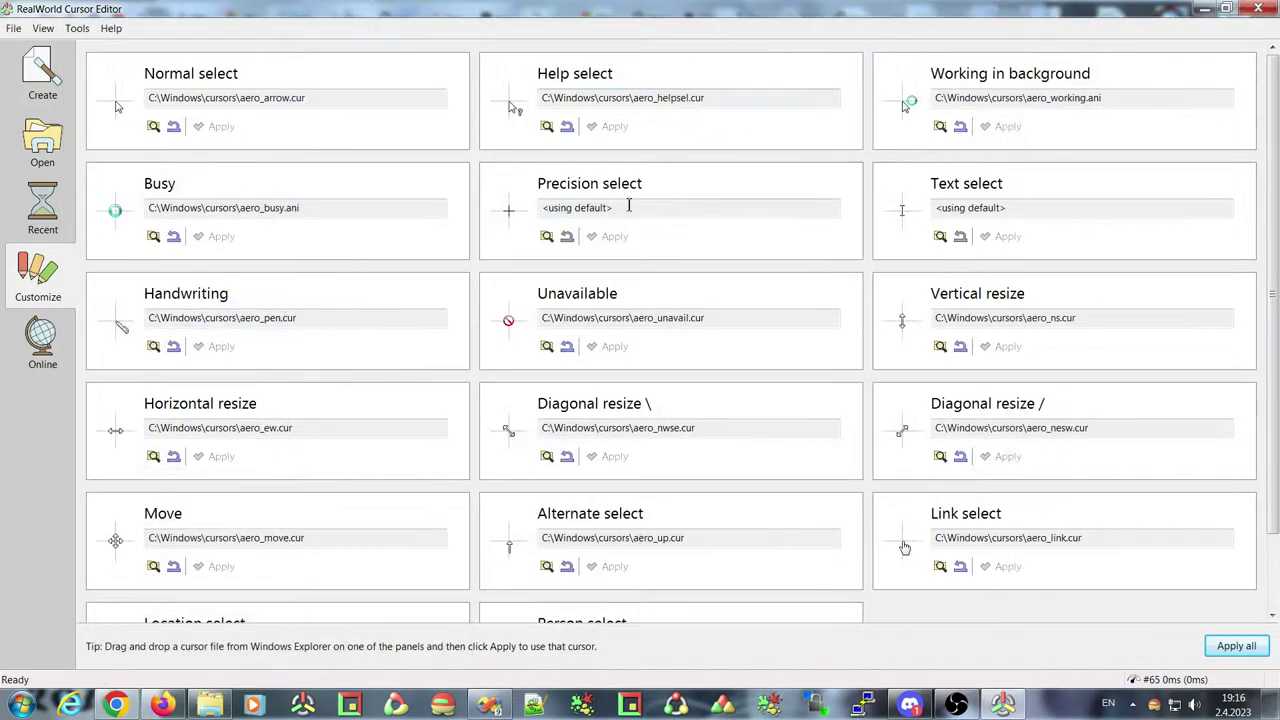
Switch to RealWorld Paint by launching it from the _portable\RWPaint64 folder and show its image creation page in a maximized window
{"action": "left_click", "coordinate": [210, 706]}
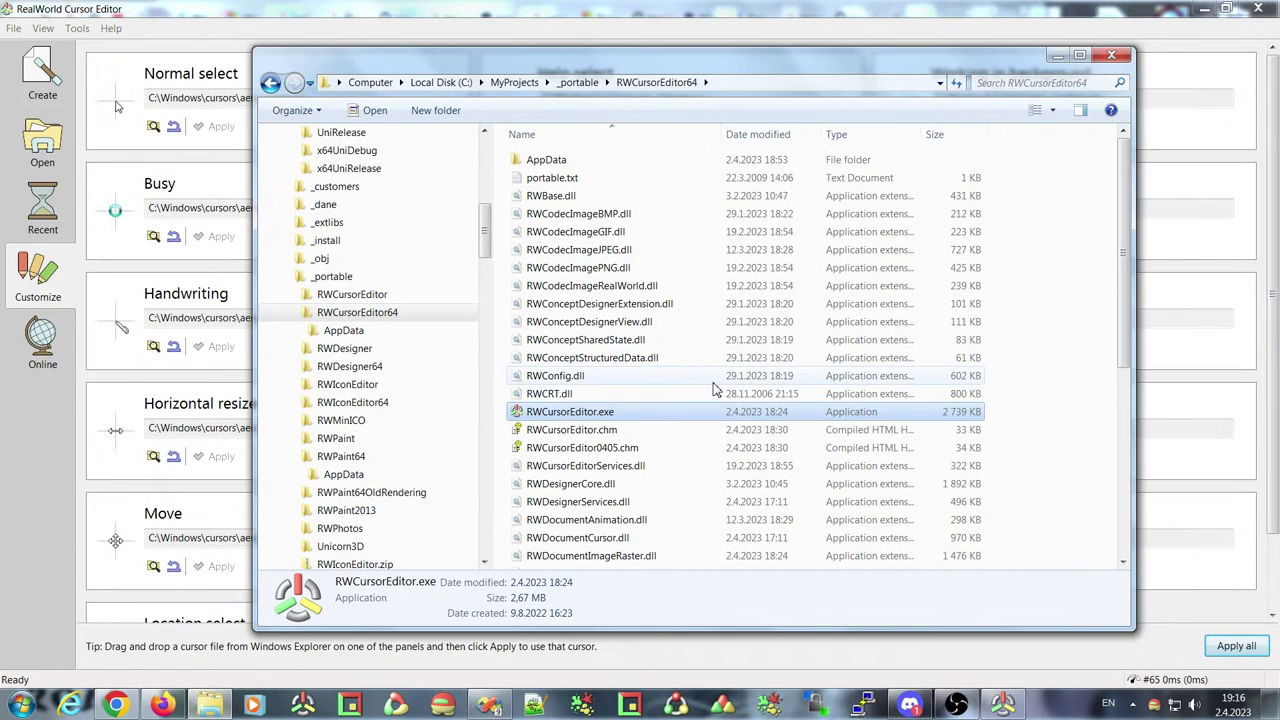
{"action": "left_click", "coordinate": [341, 456]}
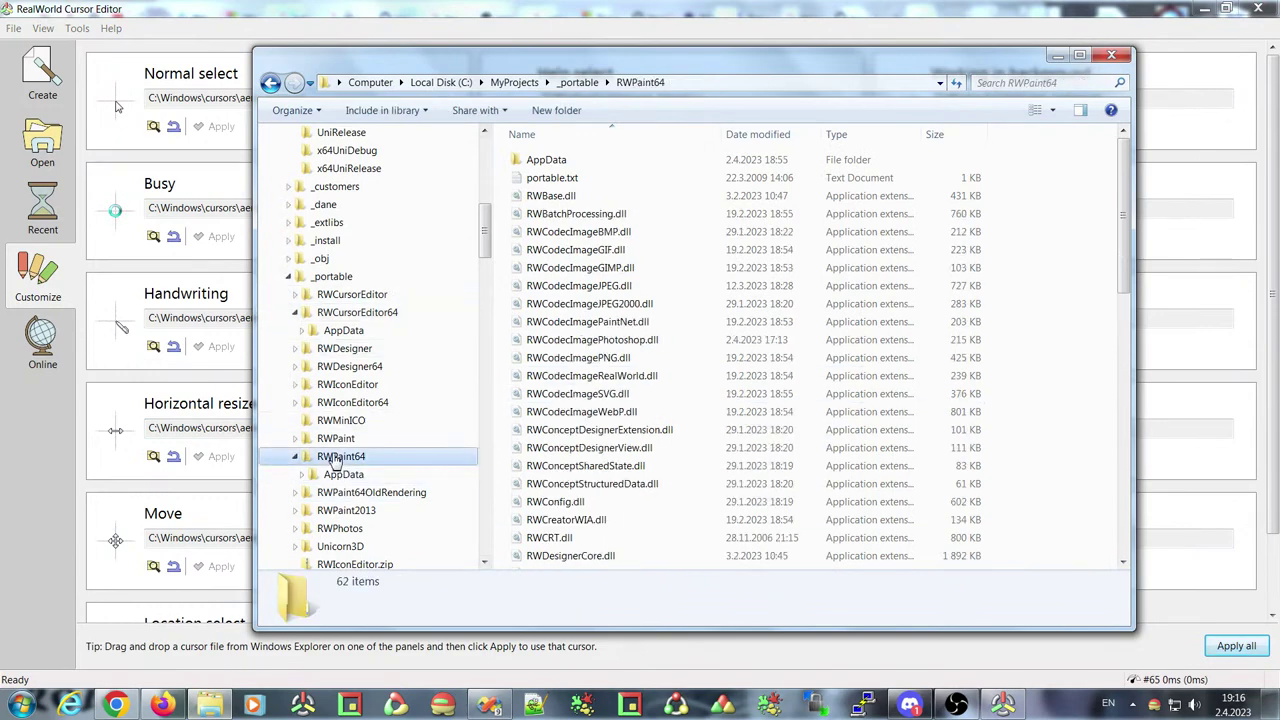
{"action": "left_click", "coordinate": [651, 451]}
{"action": "scroll", "coordinate": [654, 451], "scroll_direction": "down", "scroll_amount": 7}
{"action": "double_click", "coordinate": [552, 438]}
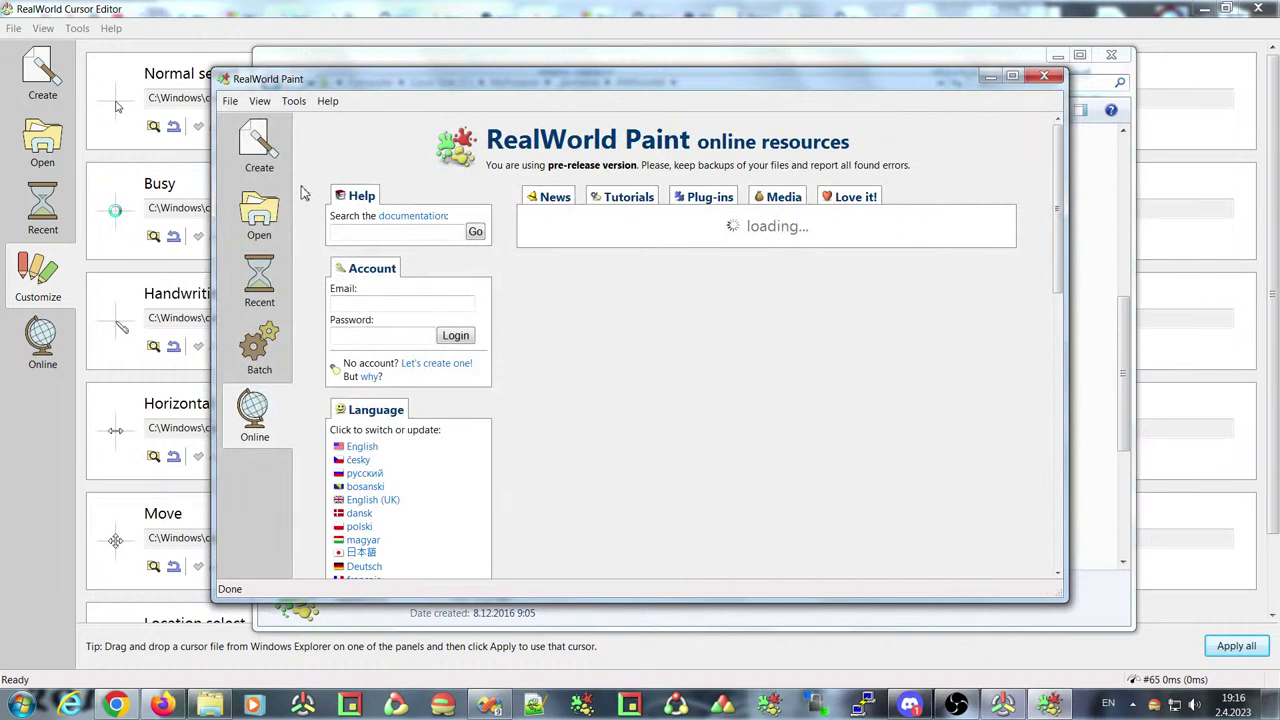
{"action": "left_click", "coordinate": [250, 145]}
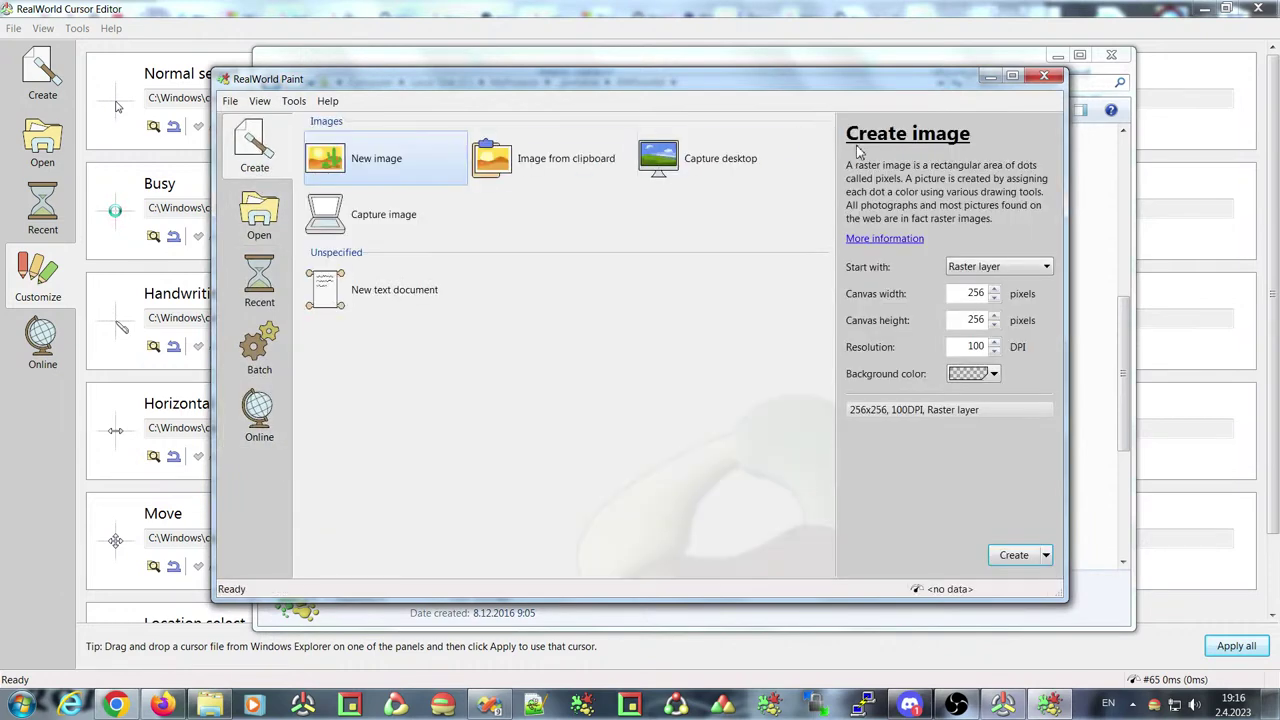
{"action": "left_click", "coordinate": [1012, 76]}
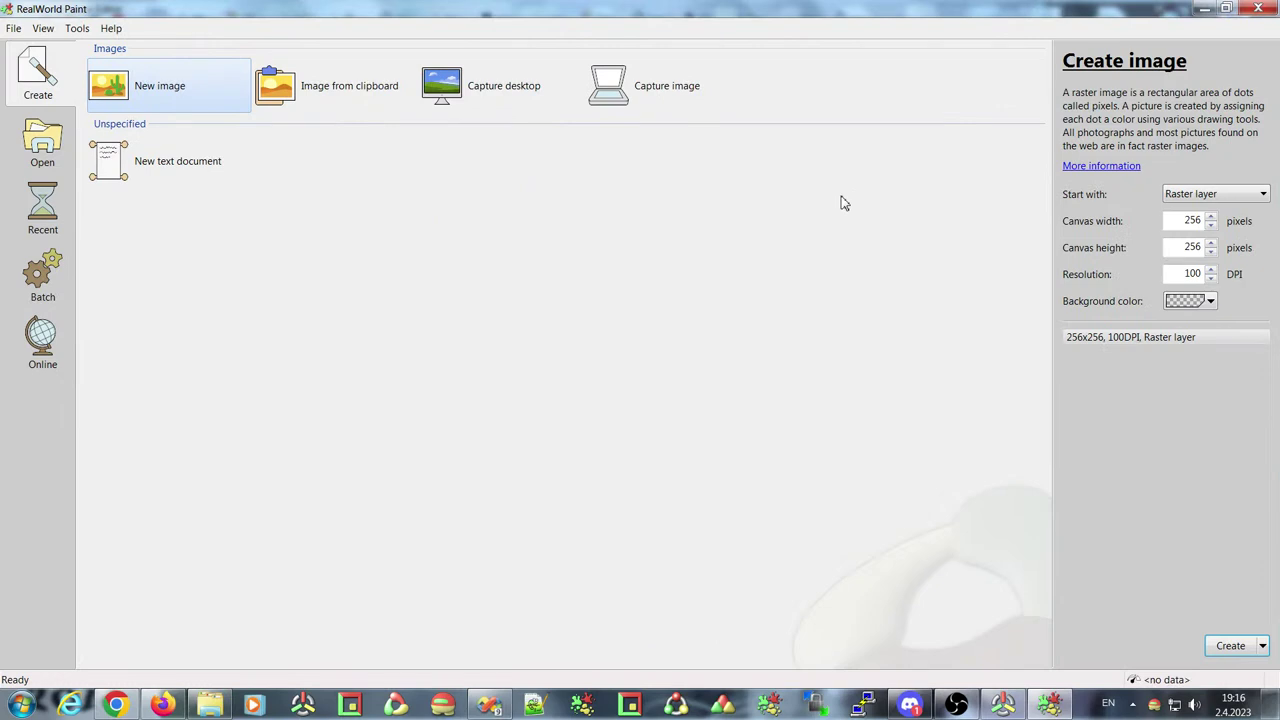
Capture the program window to the clipboard, create an image from the clipboard contents and close that image
{"action": "left_click", "coordinate": [283, 96]}
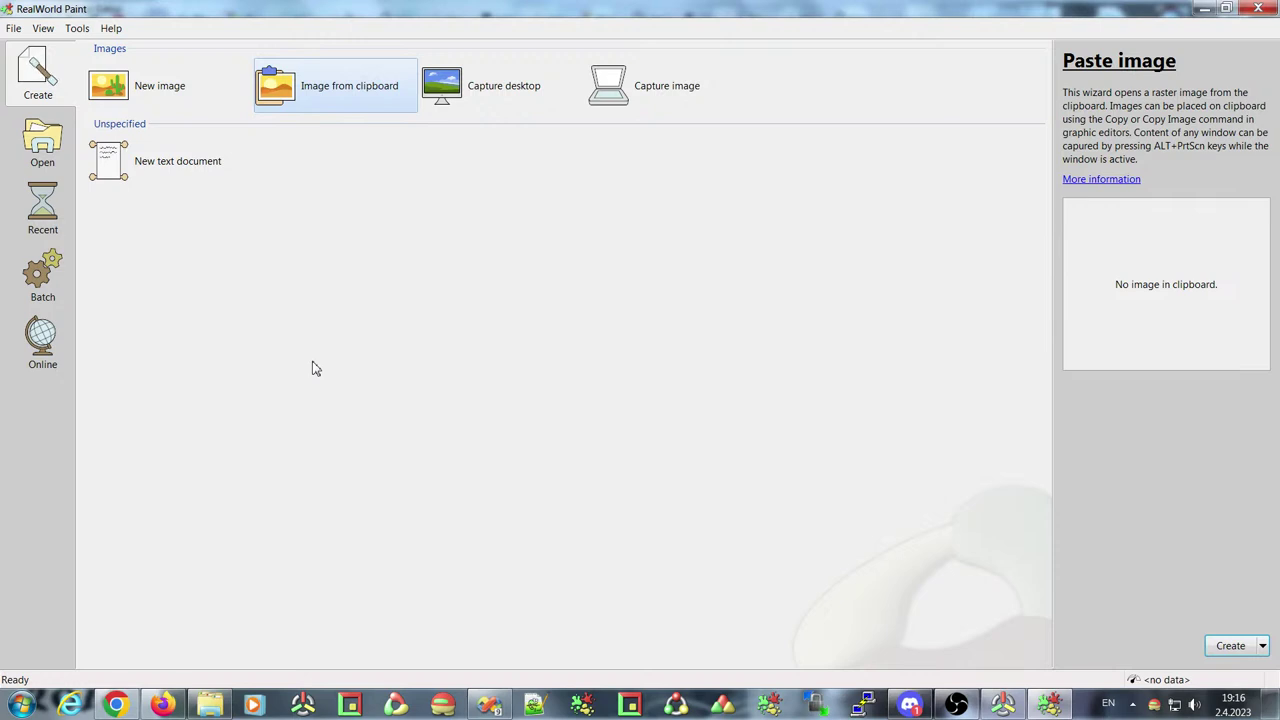
{"action": "left_click", "coordinate": [137, 80]}
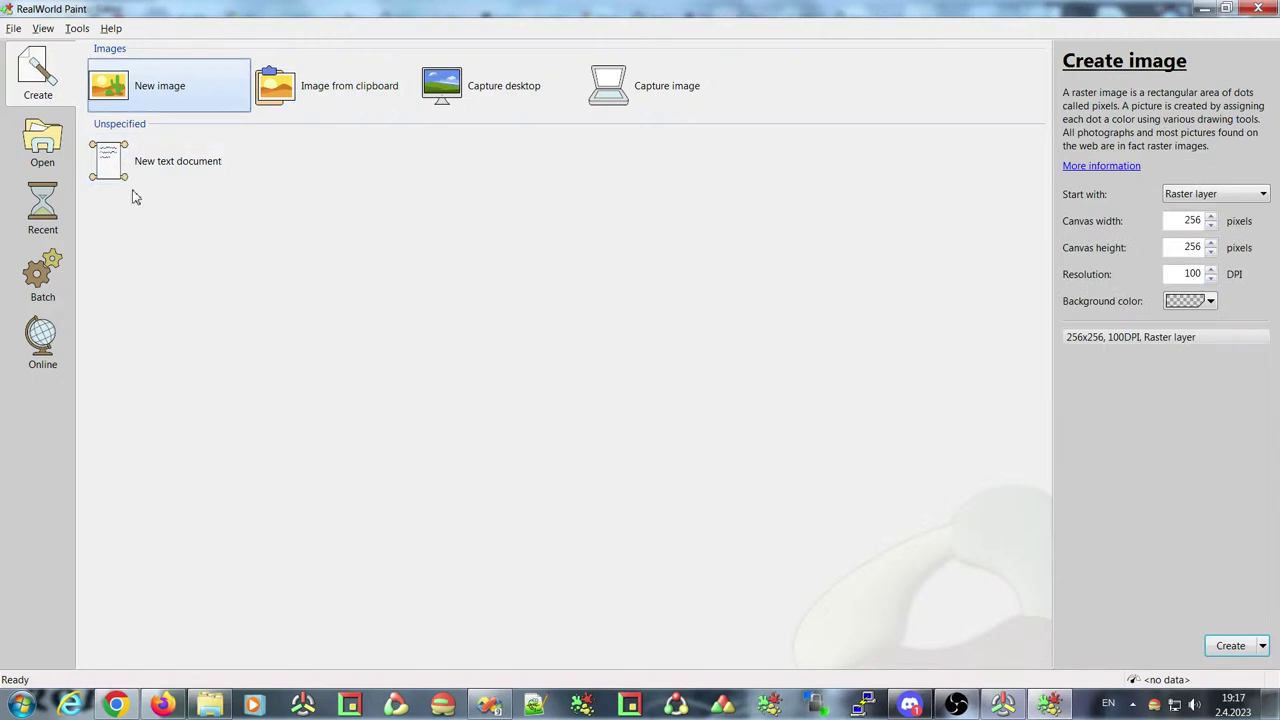
{"action": "key", "text": "Right"}
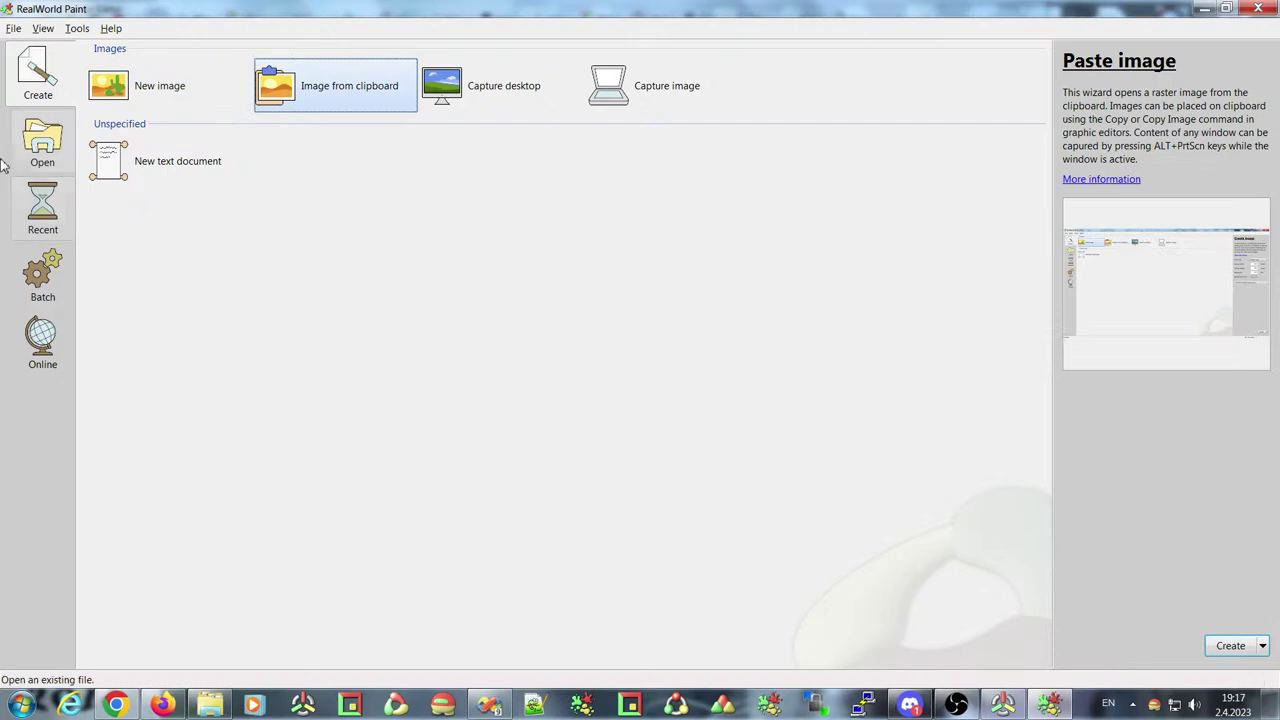
{"action": "left_click", "coordinate": [50, 140]}
{"action": "left_click", "coordinate": [45, 82]}
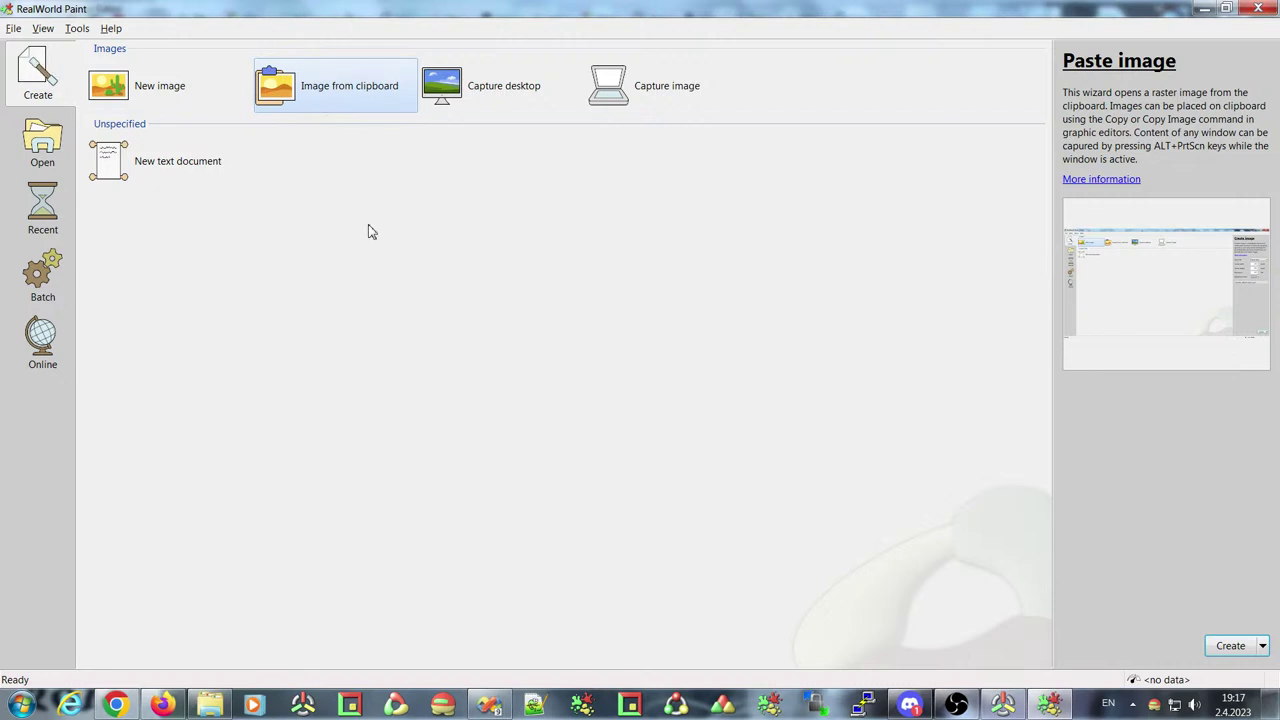
{"action": "key", "text": "Return"}
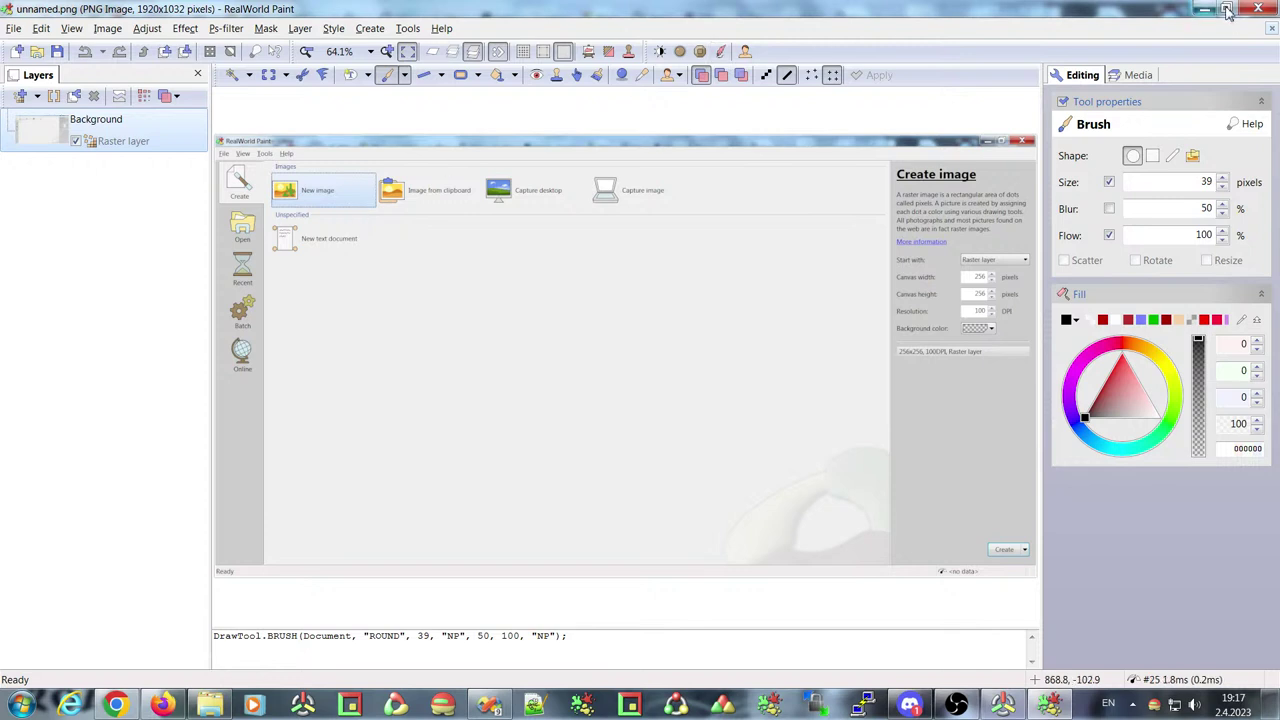
{"action": "left_click", "coordinate": [1274, 31]}
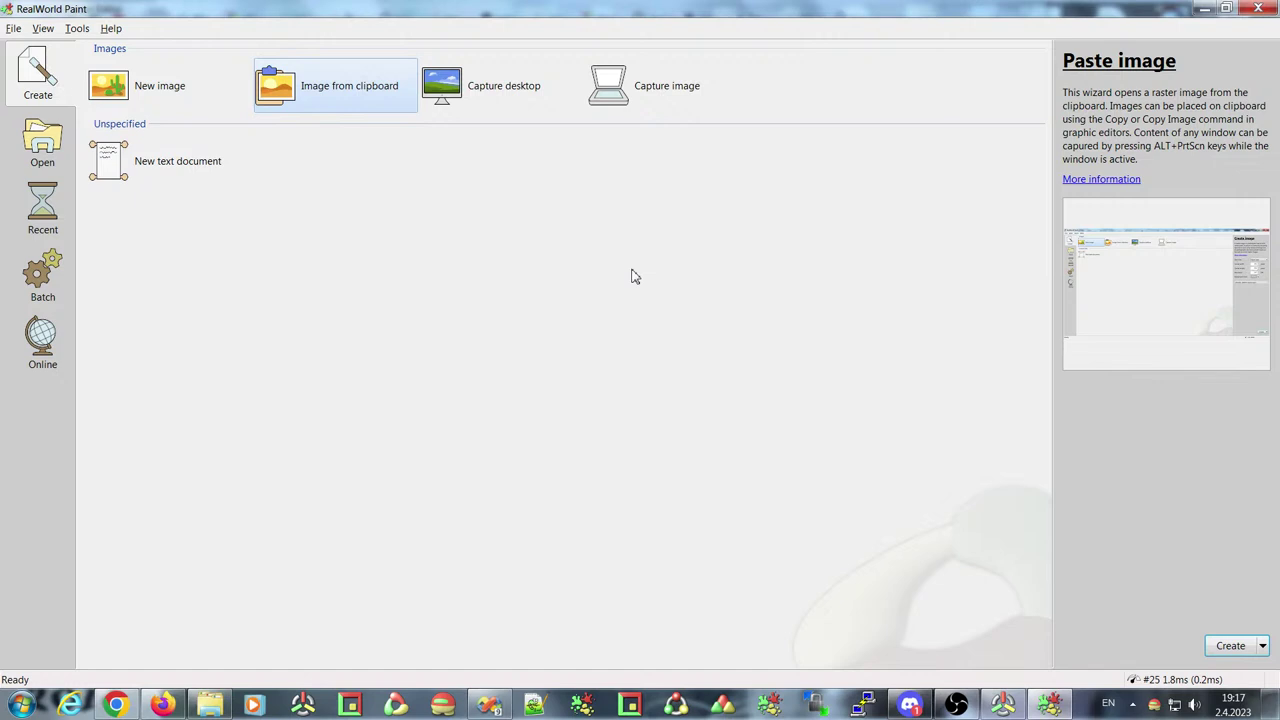
Create a new 256x256 pixel, 100 DPI image starting with a vector layer and close it
{"action": "left_click", "coordinate": [148, 97]}
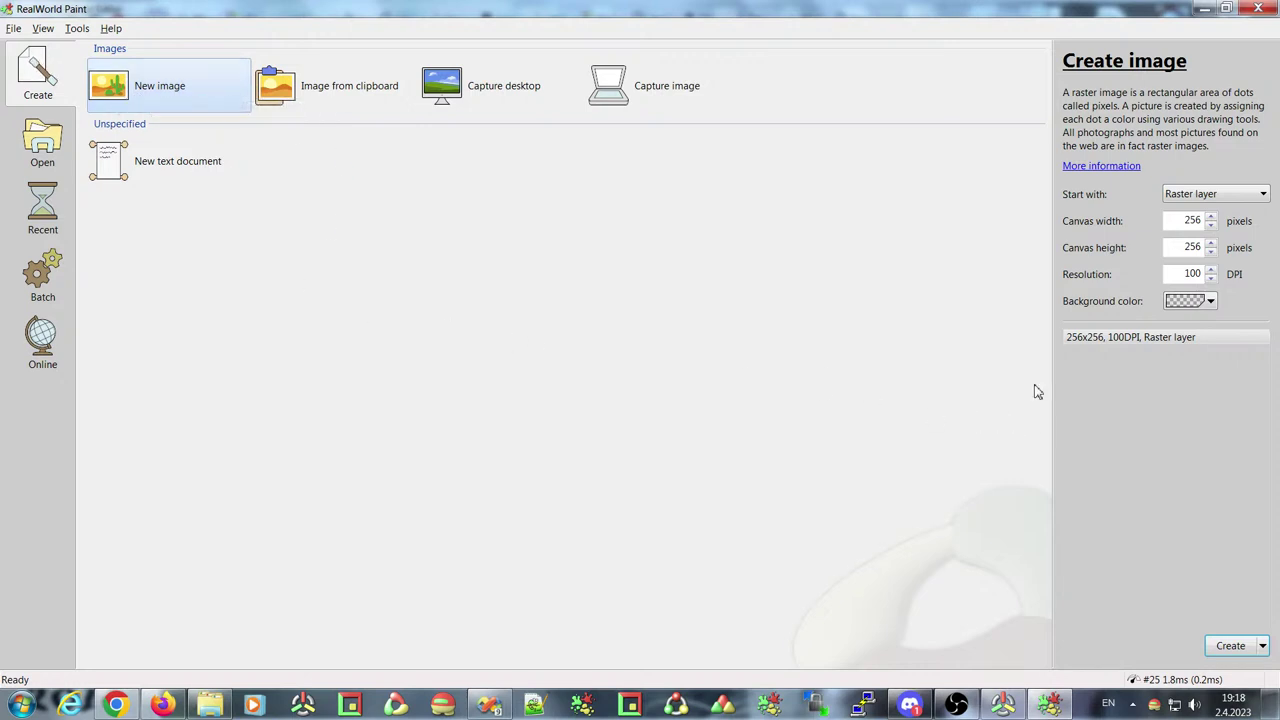
{"action": "left_click", "coordinate": [1218, 196]}
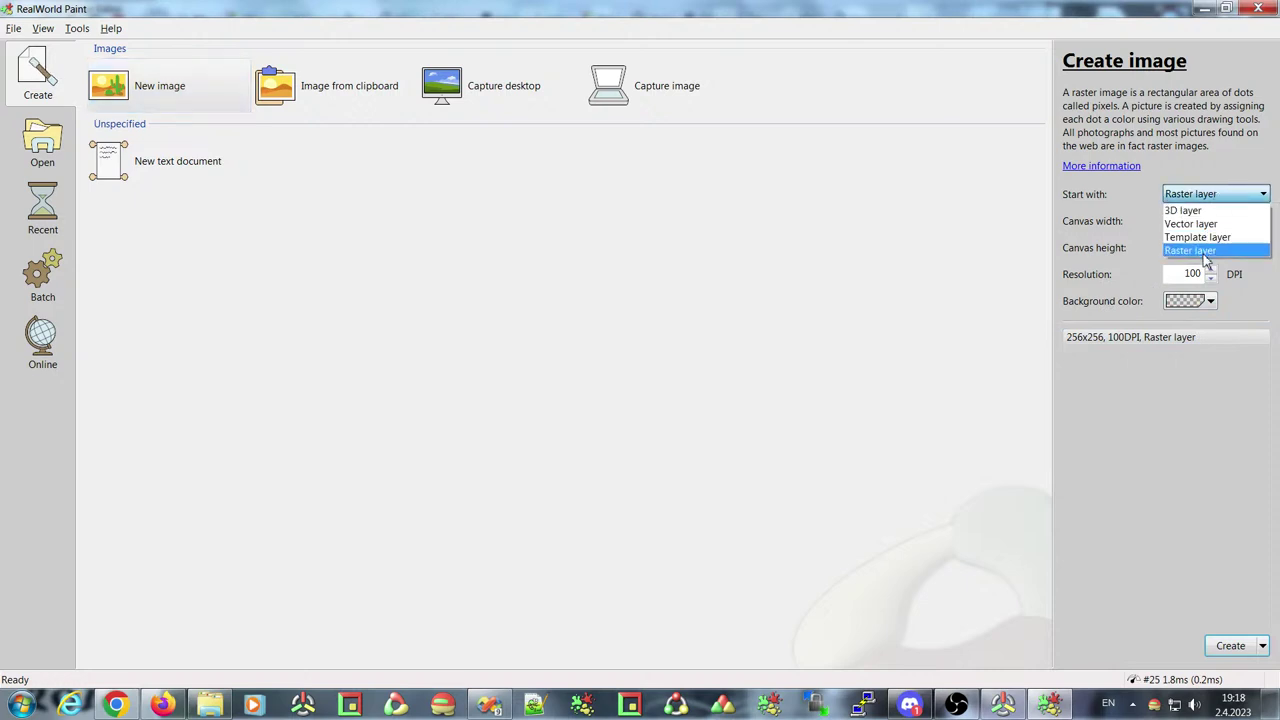
{"action": "left_click", "coordinate": [1177, 140]}
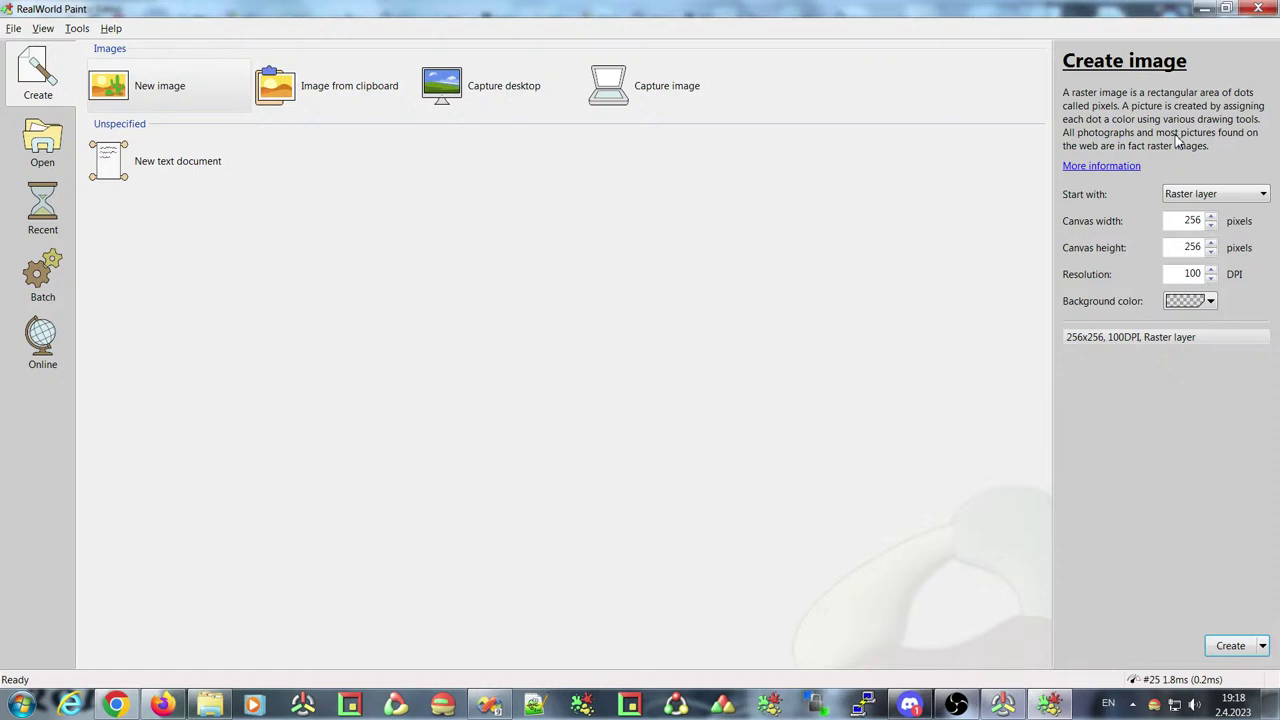
{"action": "left_click", "coordinate": [1212, 193]}
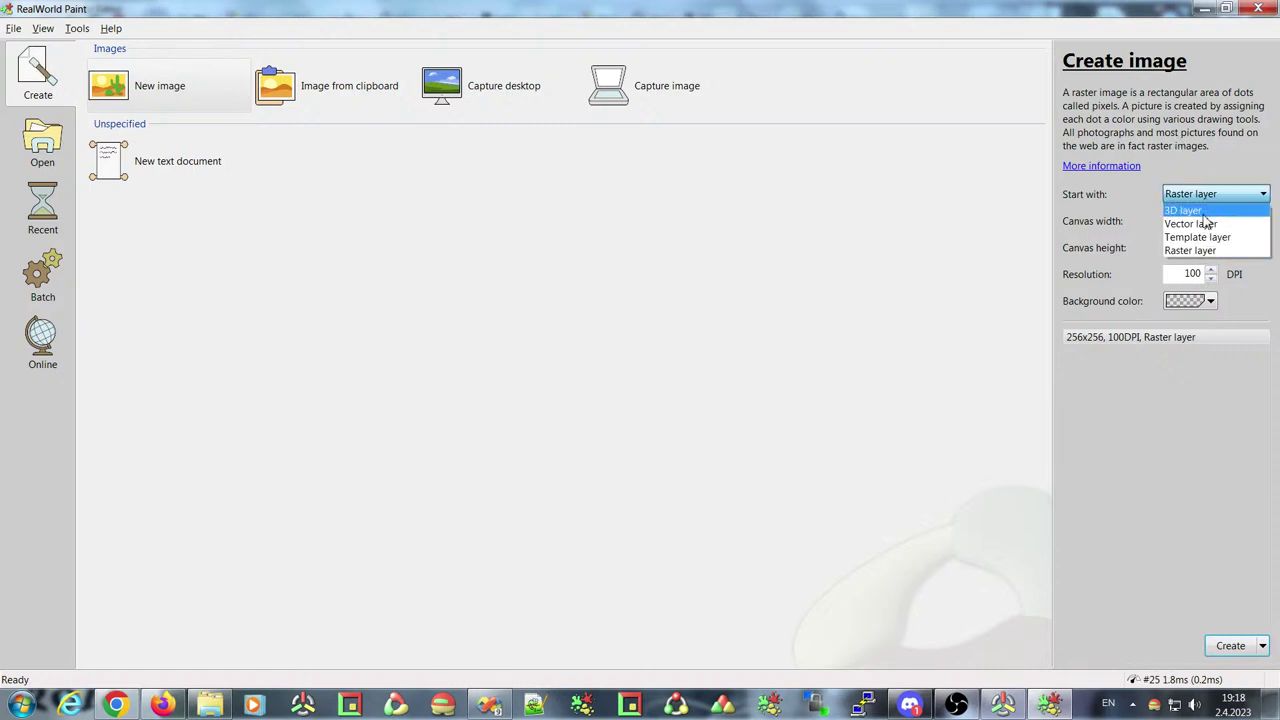
{"action": "left_click", "coordinate": [1192, 223]}
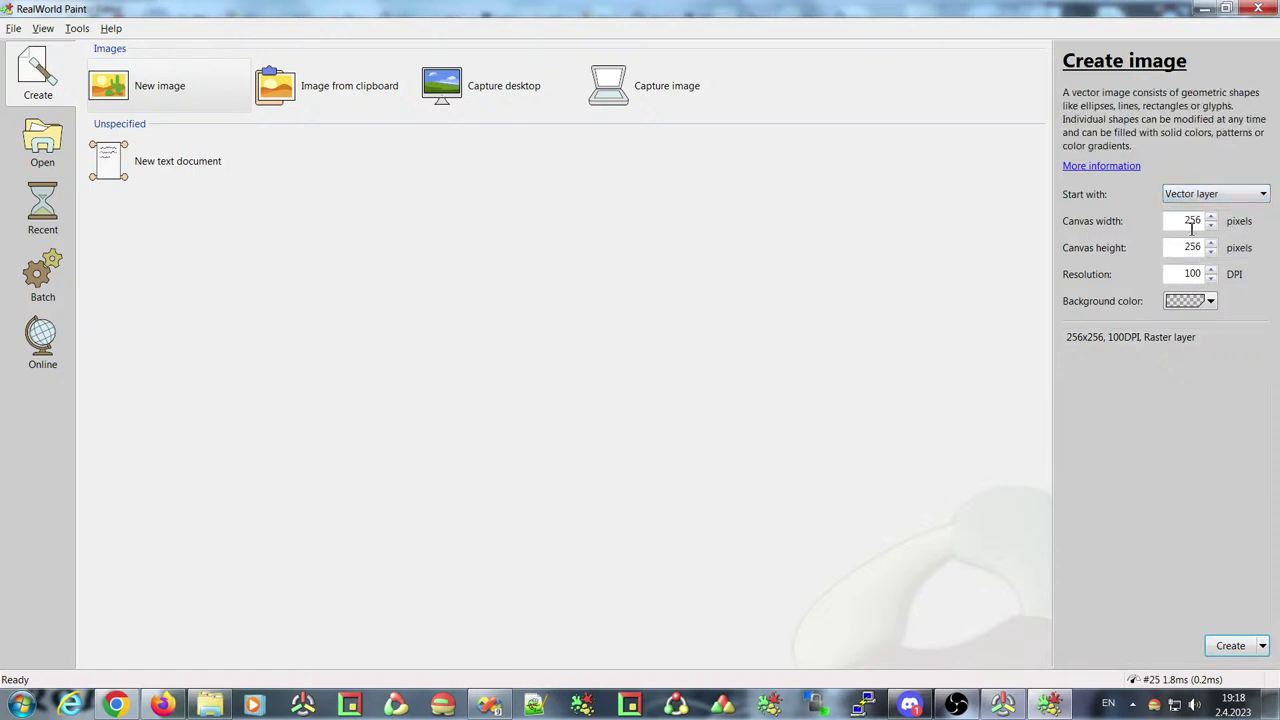
{"action": "left_click", "coordinate": [1231, 646]}
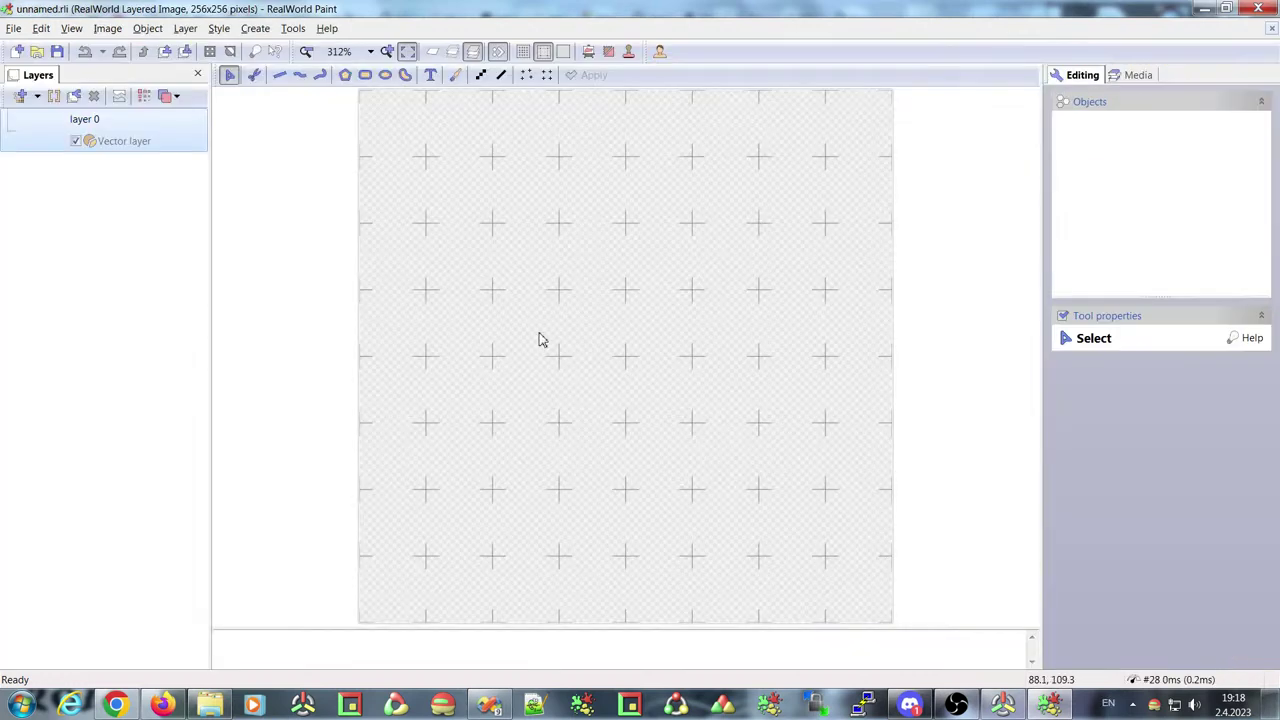
{"action": "left_click", "coordinate": [1270, 30]}
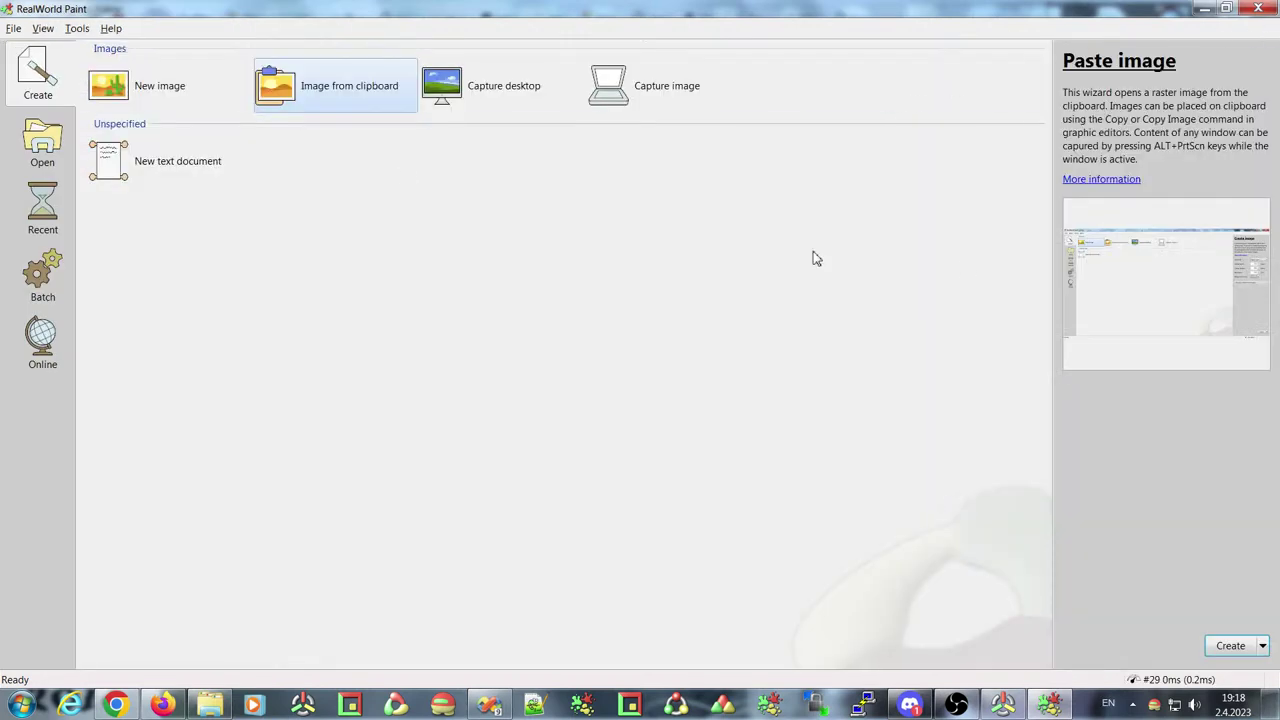
Create a new image 1920 pixels wide and 1080 pixels high starting with a raster layer, and close it
{"action": "left_click", "coordinate": [140, 88]}
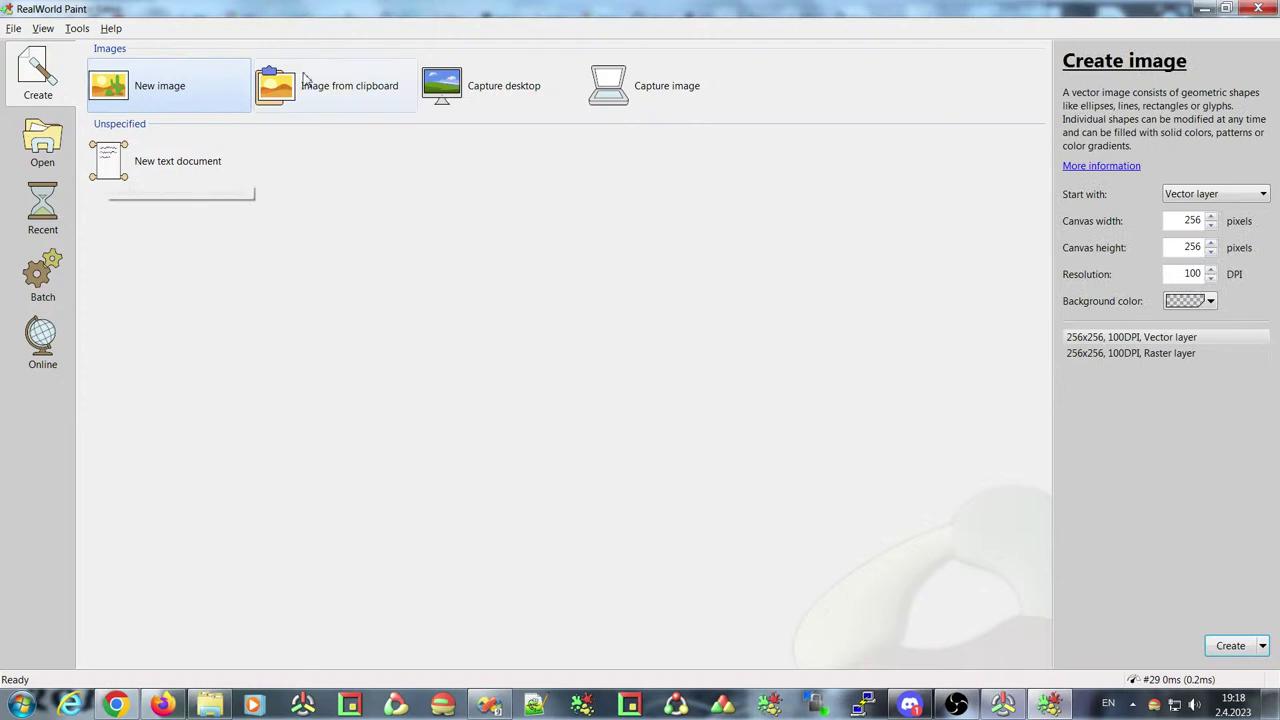
{"action": "left_click", "coordinate": [326, 98]}
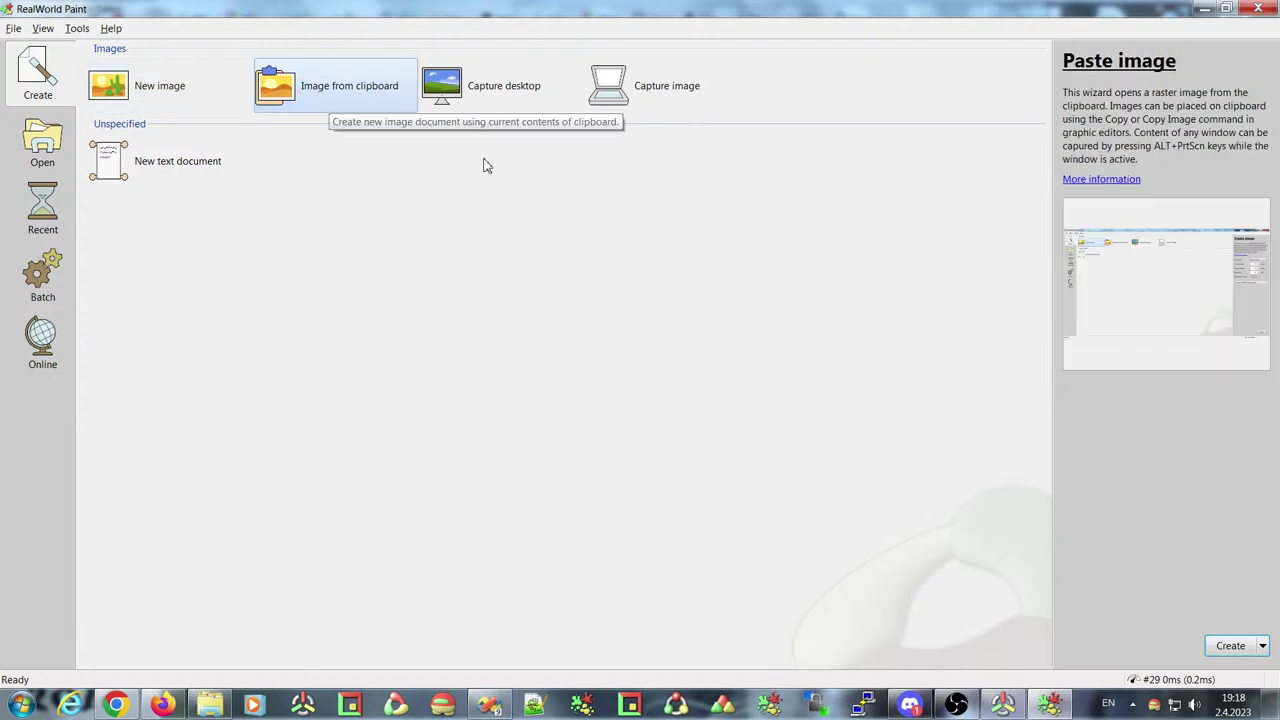
{"action": "left_click", "coordinate": [162, 95]}
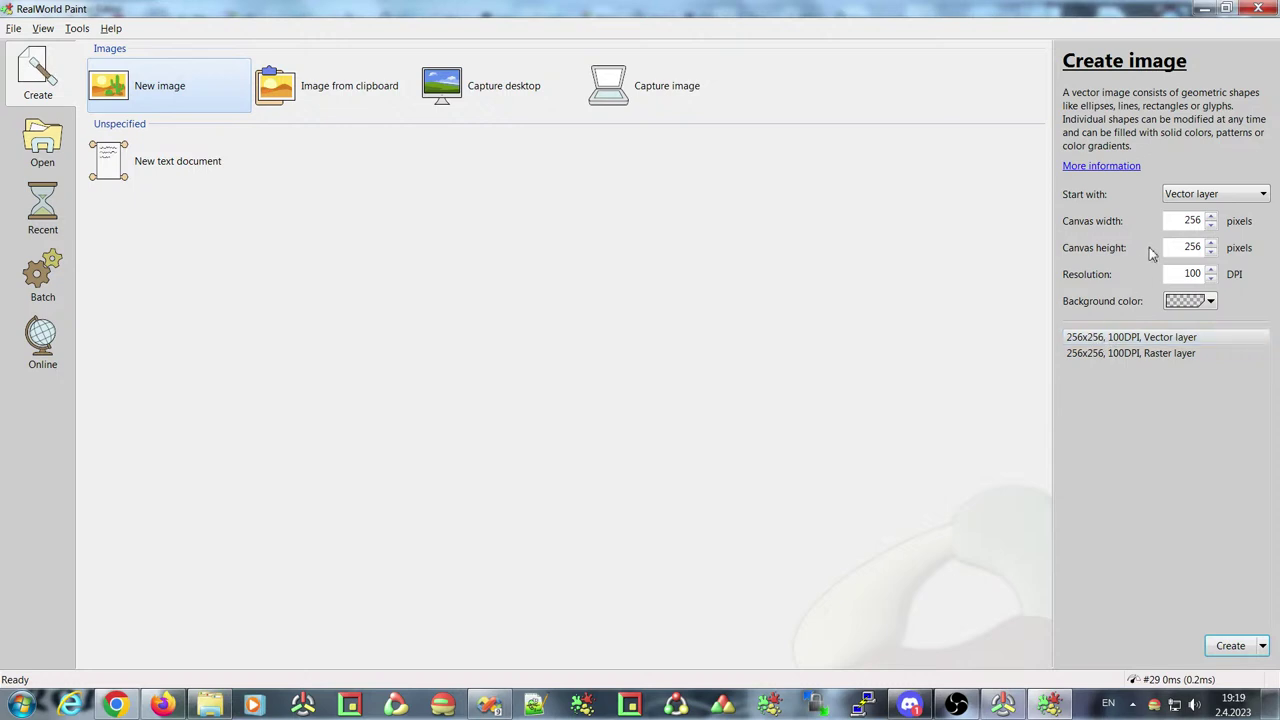
{"action": "double_click", "coordinate": [1180, 220]}
{"action": "type", "text": "1"}
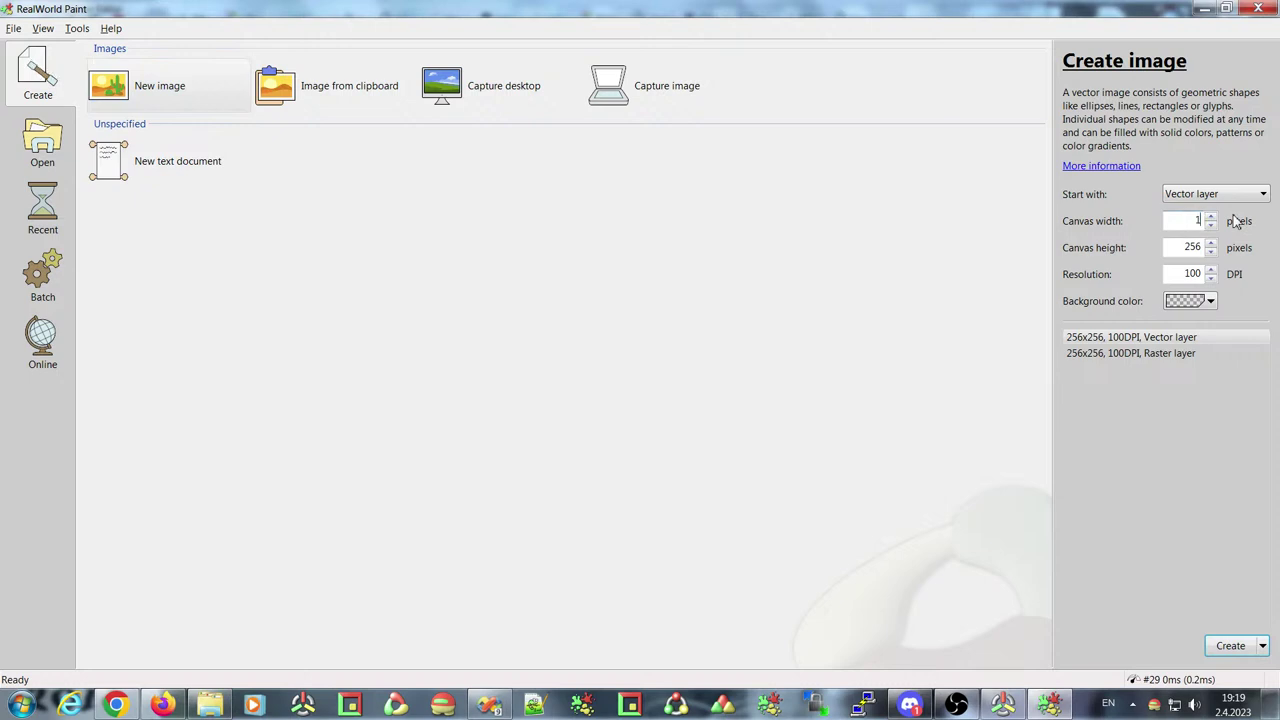
{"action": "type", "text": "920"}
{"action": "double_click", "coordinate": [1196, 247]}
{"action": "type", "text": "1080"}
{"action": "left_click", "coordinate": [1213, 194]}
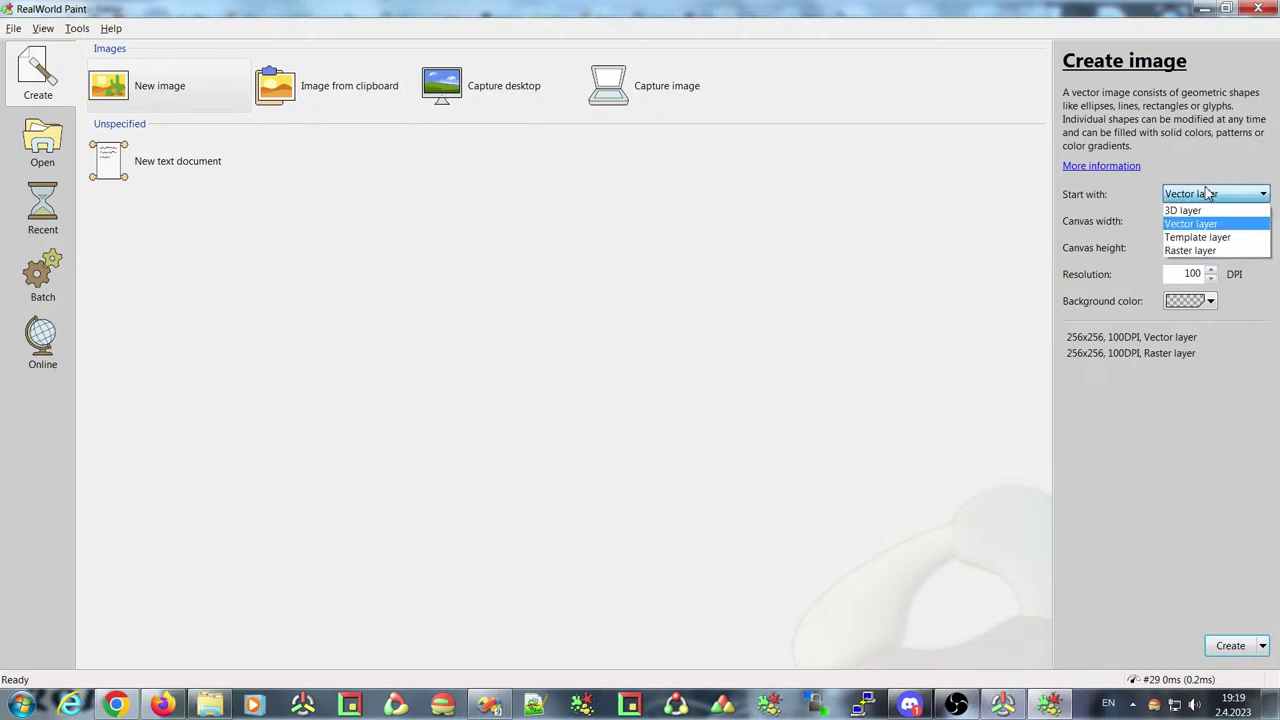
{"action": "left_click", "coordinate": [1189, 250]}
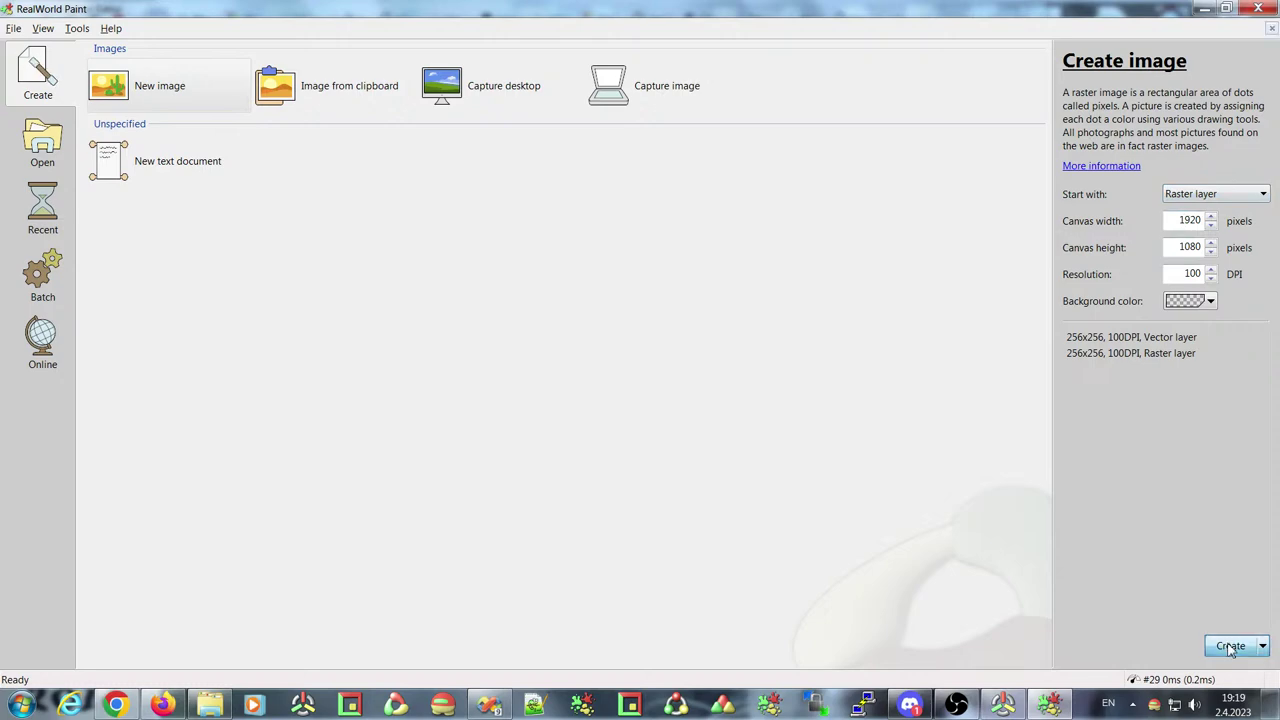
{"action": "left_click", "coordinate": [1231, 647]}
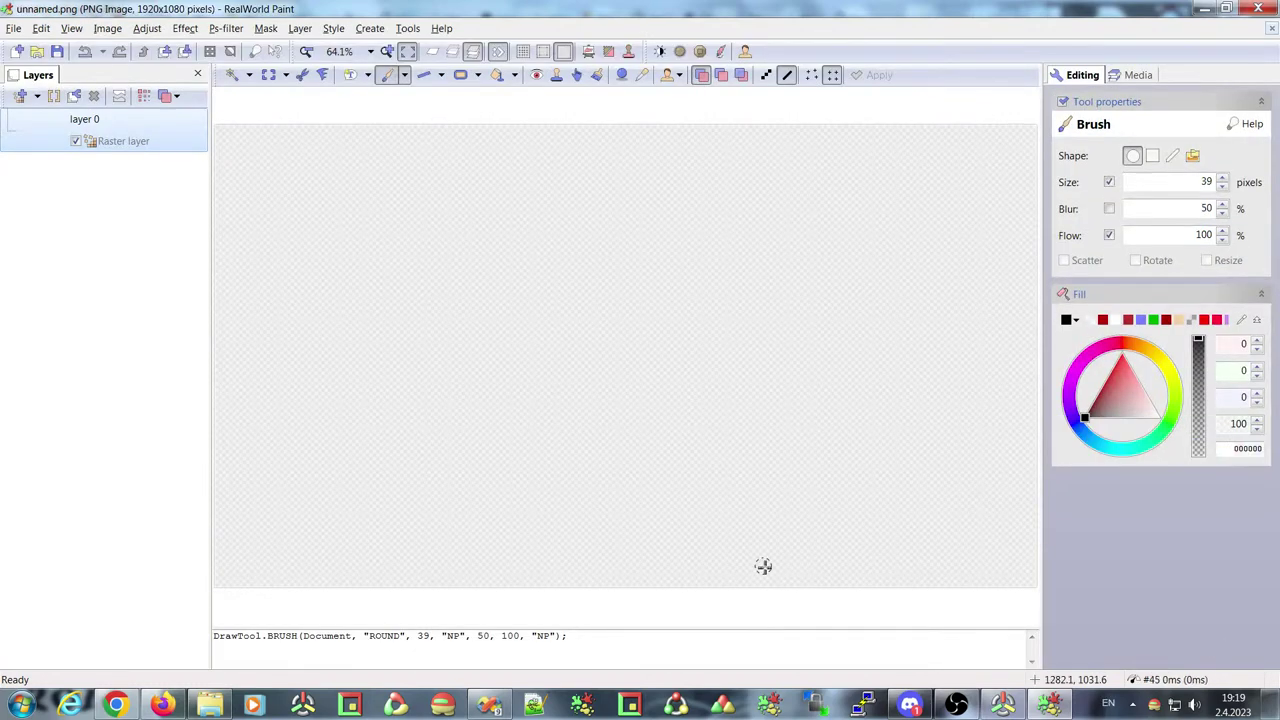
{"action": "left_click", "coordinate": [1272, 32]}
Switch between the recently used new-image presets: 256x256 vector layer, 256x256 raster layer and 1920x1080 raster layer
{"action": "left_click", "coordinate": [158, 88]}
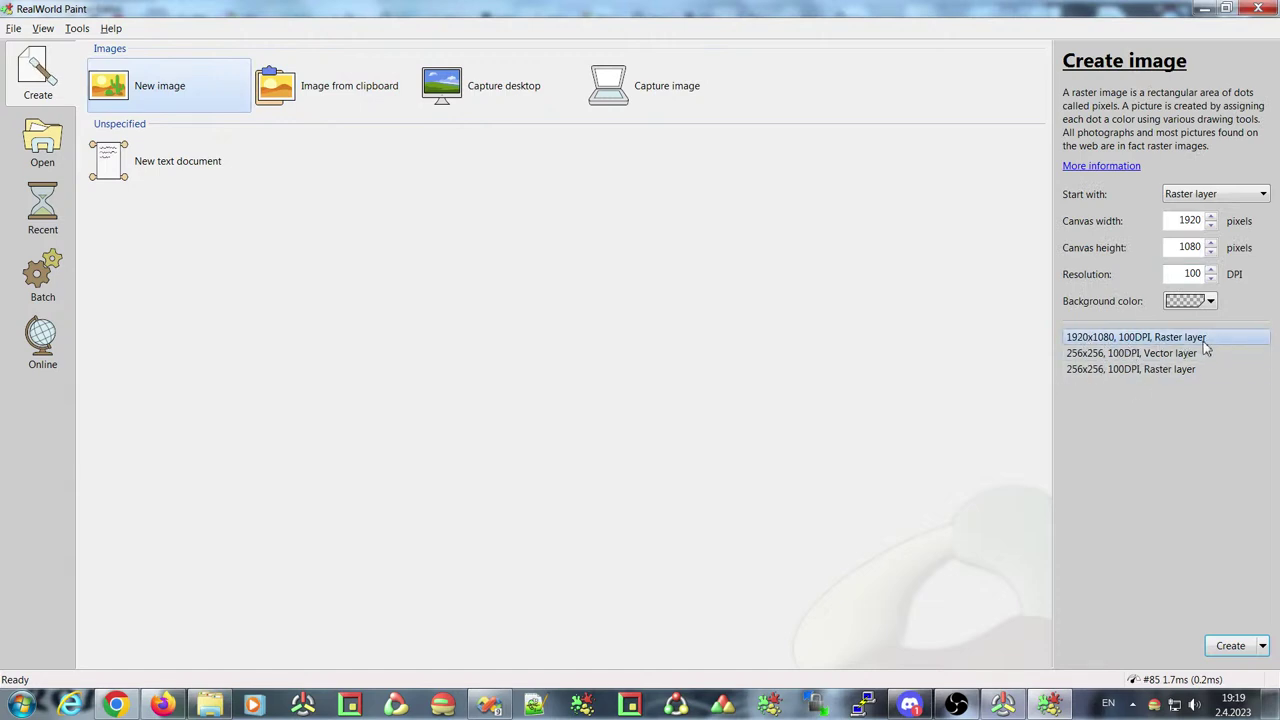
{"action": "left_click", "coordinate": [1090, 355]}
{"action": "left_click", "coordinate": [1089, 370]}
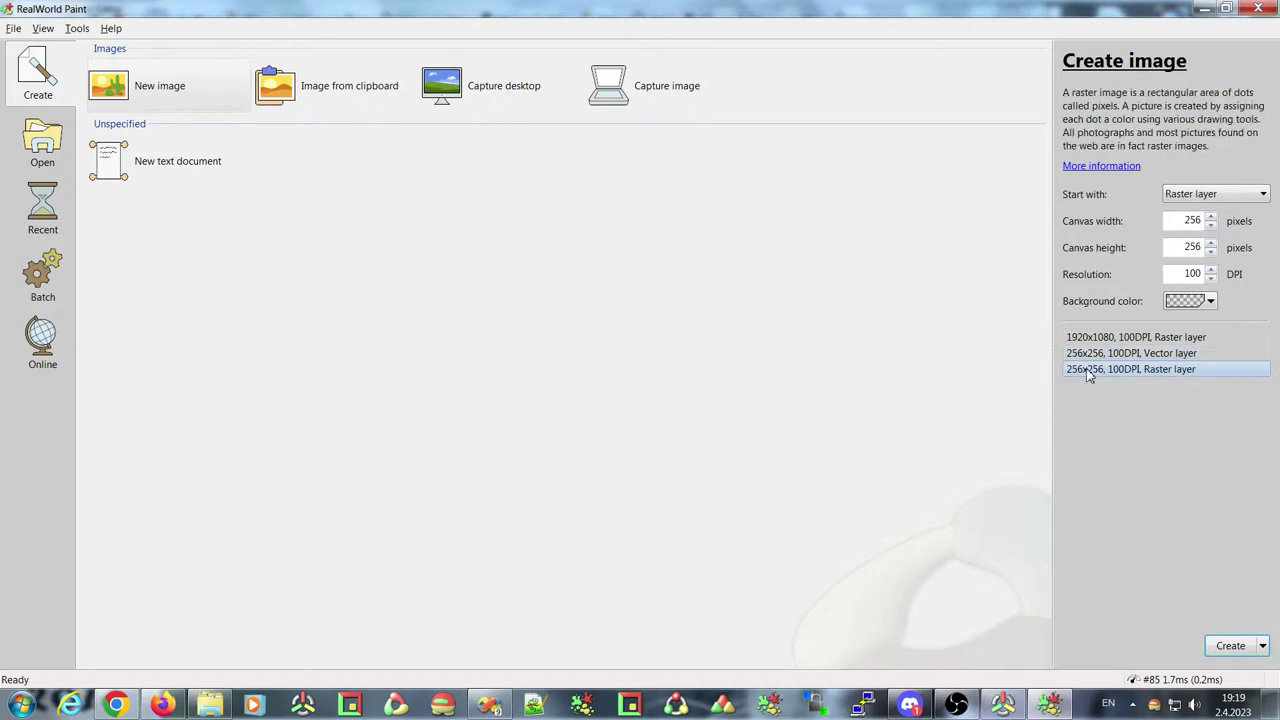
{"action": "left_click", "coordinate": [1097, 353]}
{"action": "left_click", "coordinate": [1094, 338]}
{"action": "left_click", "coordinate": [1097, 373]}
{"action": "left_click", "coordinate": [1106, 338]}
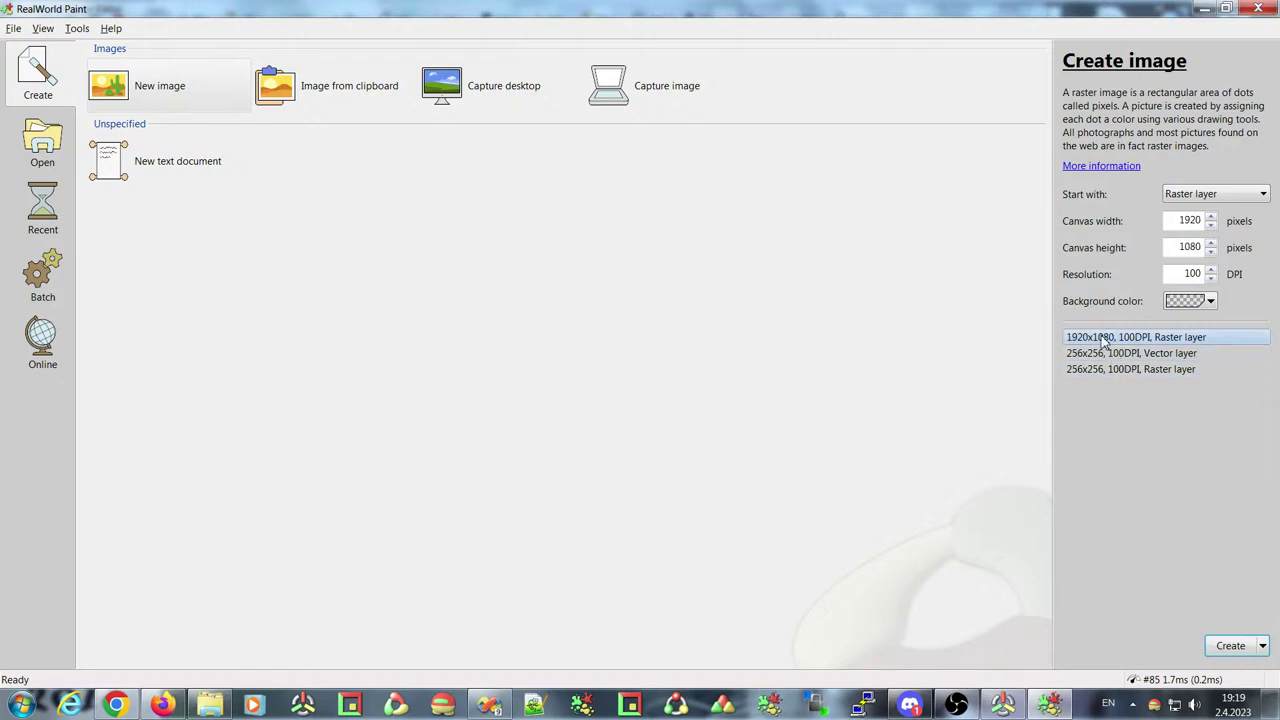
Create and close an image from the 1920x1080 raster layer preset, and select the 256x256 vector layer preset
{"action": "double_click", "coordinate": [1106, 340]}
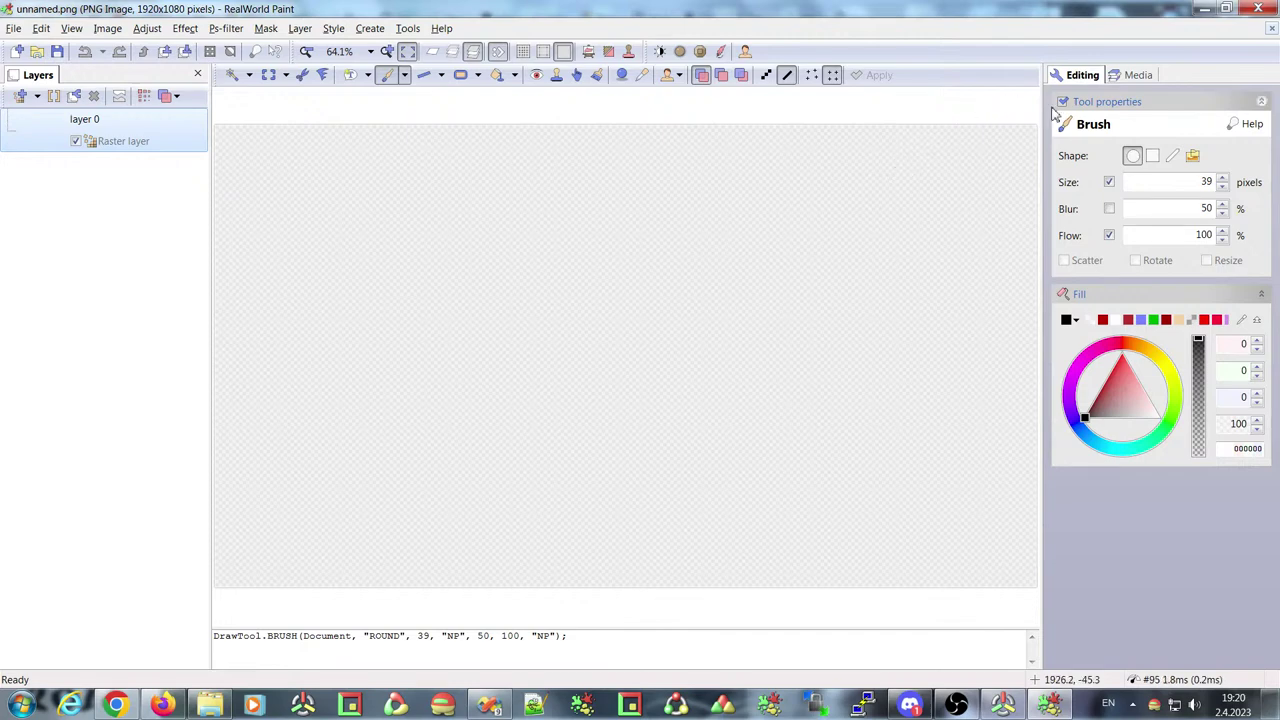
{"action": "left_click", "coordinate": [1272, 29]}
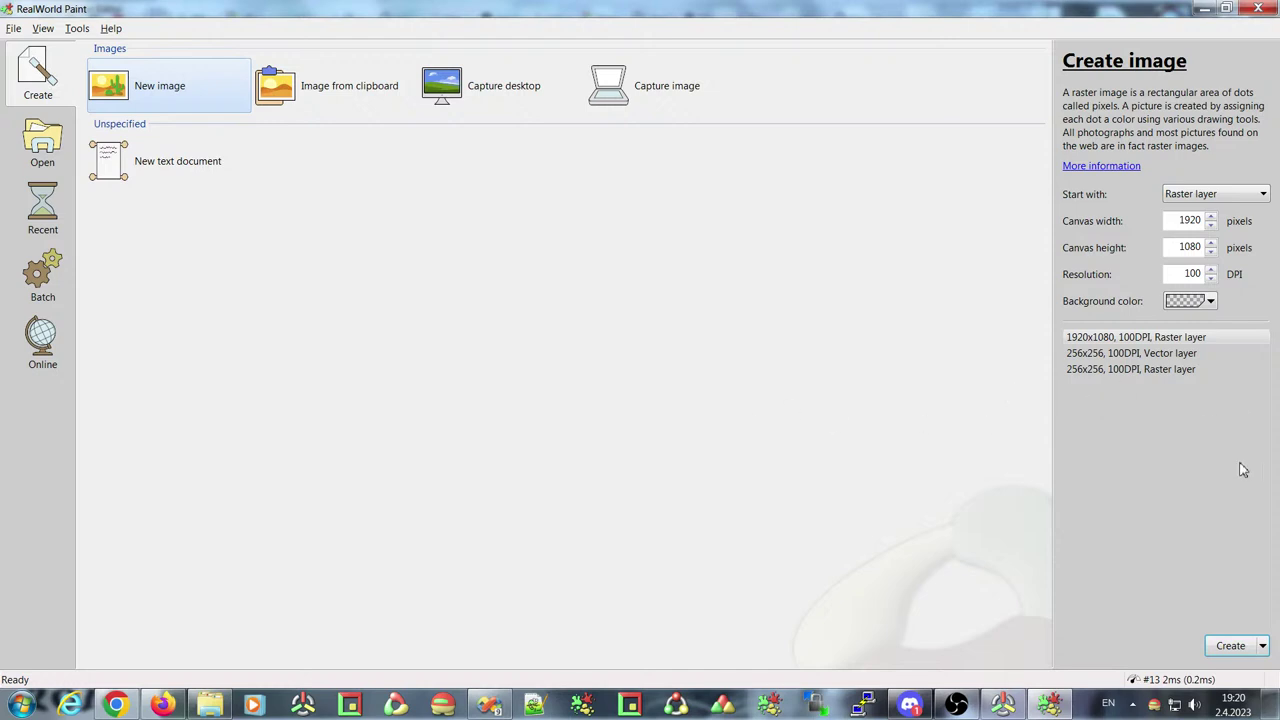
{"action": "left_click", "coordinate": [1090, 355]}
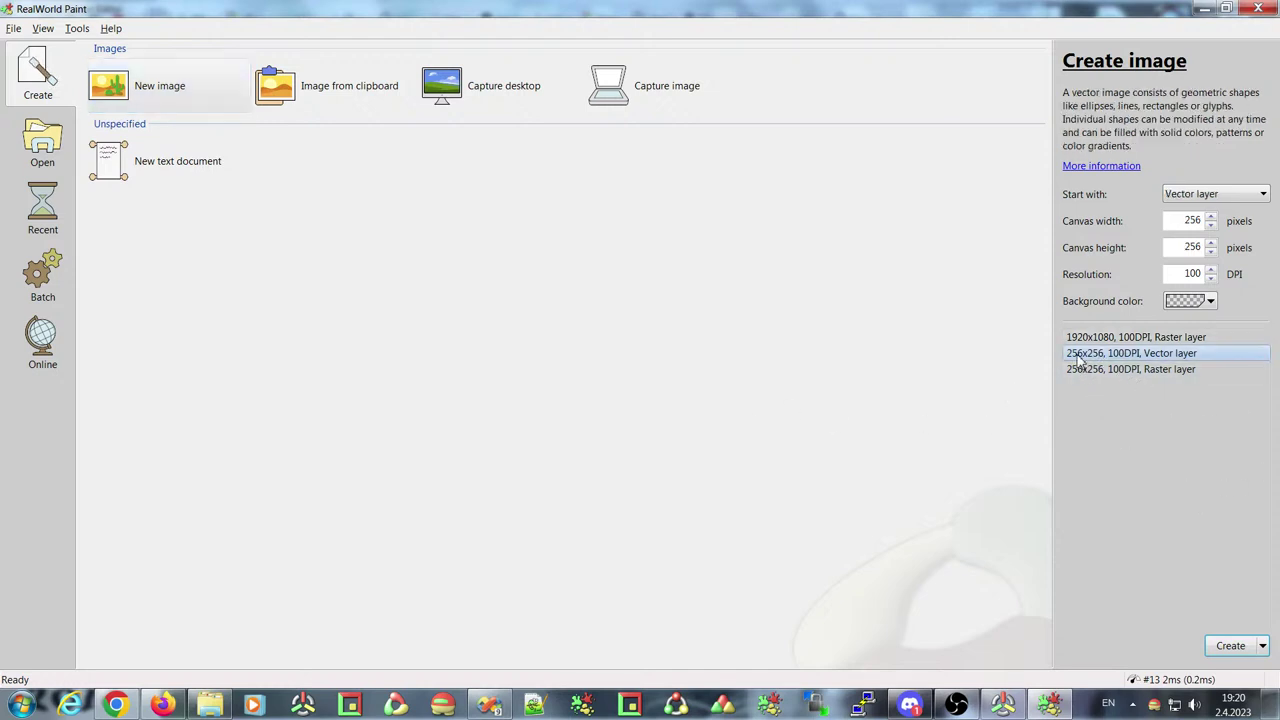
Create a 256x256 pixel, 100 DPI image from the vector layer preset and add two more vector layers above layer 0
{"action": "double_click", "coordinate": [1080, 356]}
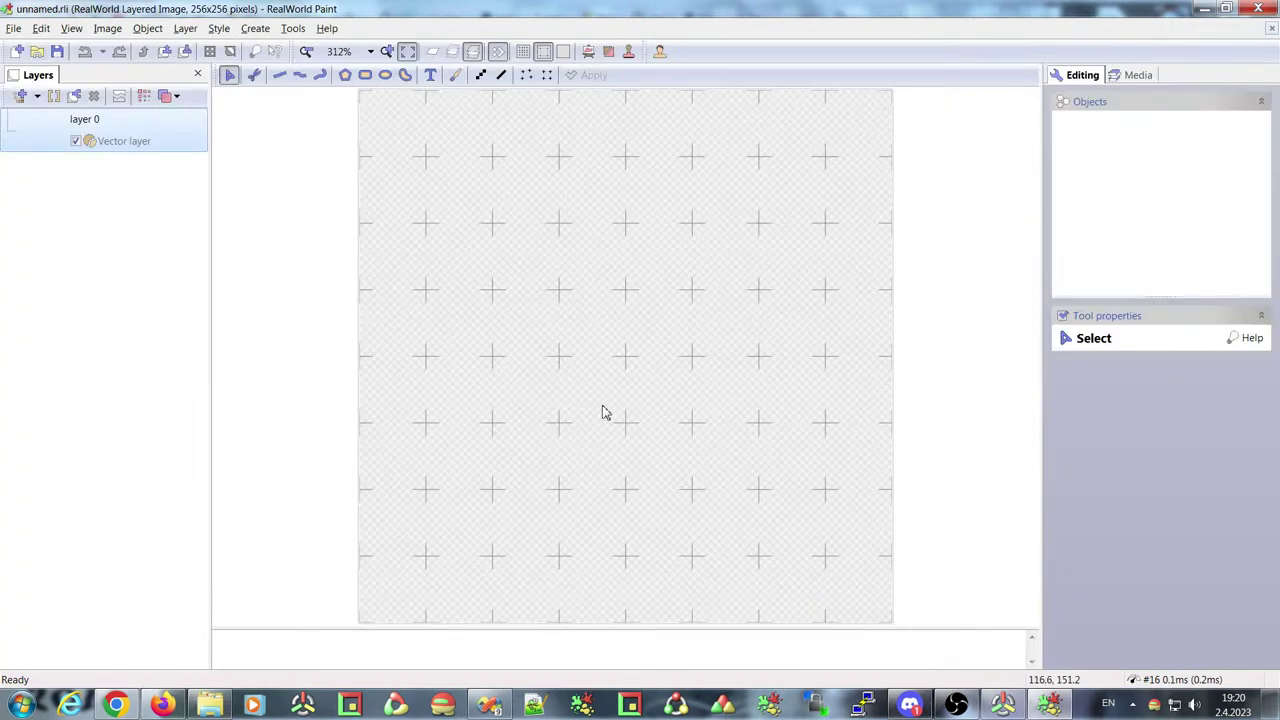
{"action": "left_click", "coordinate": [34, 97]}
{"action": "left_click", "coordinate": [48, 136]}
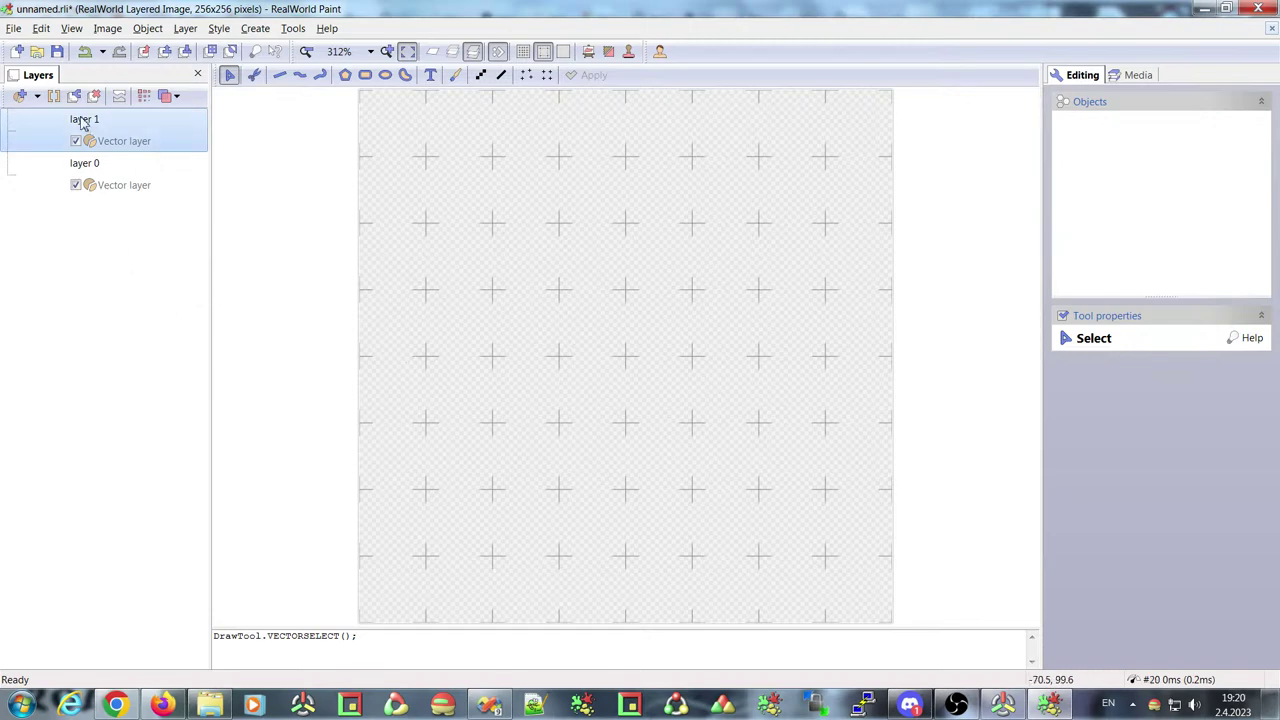
{"action": "left_click", "coordinate": [40, 168]}
{"action": "left_click", "coordinate": [40, 135]}
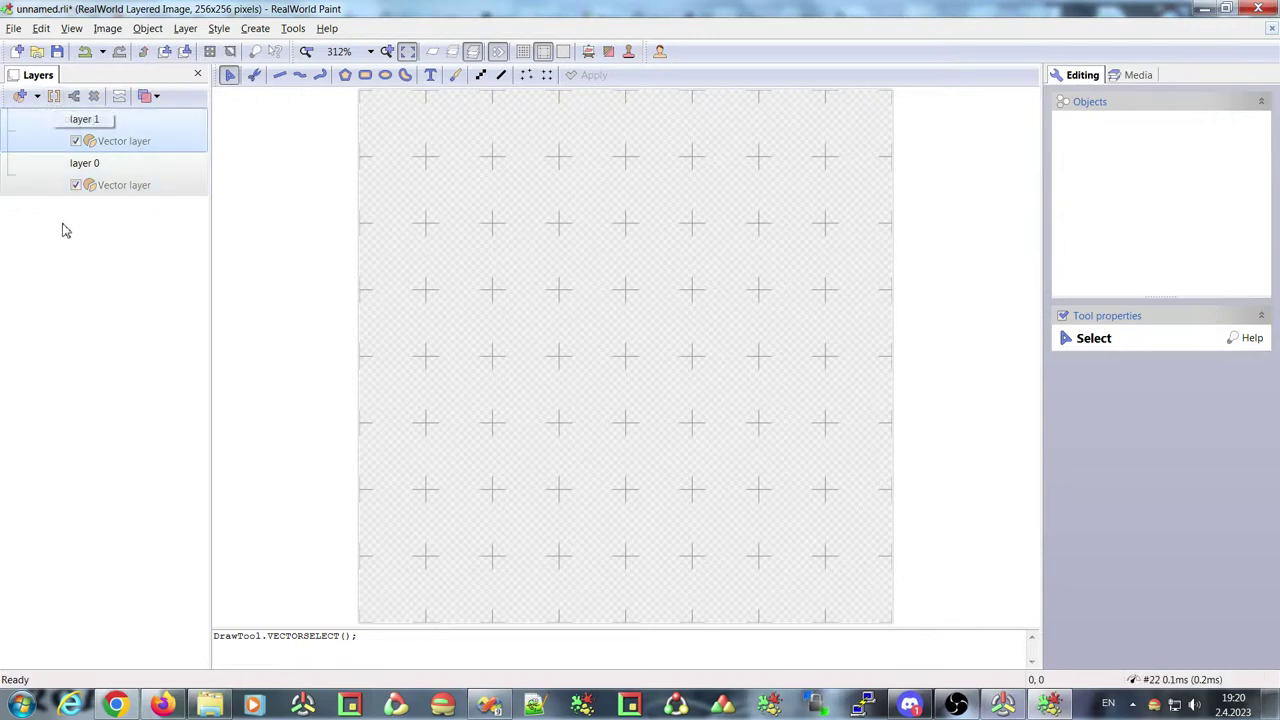
{"action": "left_click", "coordinate": [43, 186]}
{"action": "left_click", "coordinate": [22, 100]}
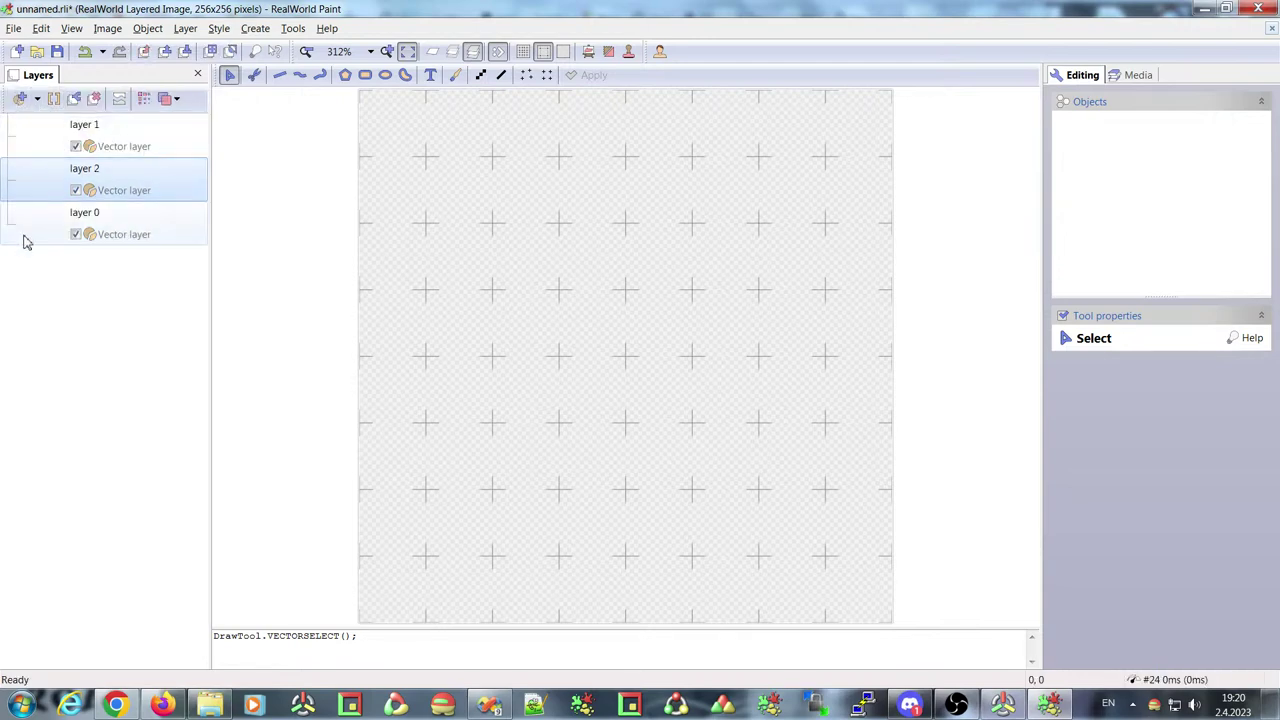
Put layer 2 and layer 0 together into a new layer group and make layer 2 the active layer
{"action": "left_click", "coordinate": [49, 240]}
{"action": "left_click", "coordinate": [52, 194]}
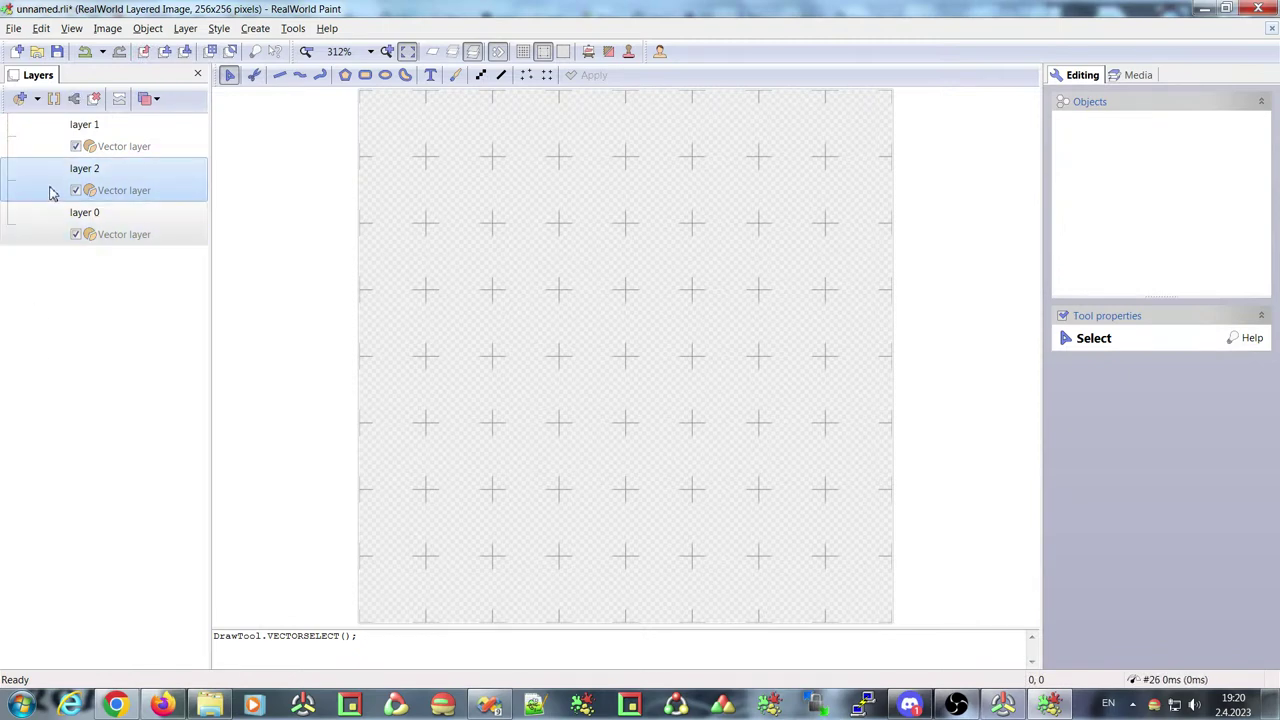
{"action": "left_click", "coordinate": [54, 98]}
{"action": "left_click", "coordinate": [92, 193]}
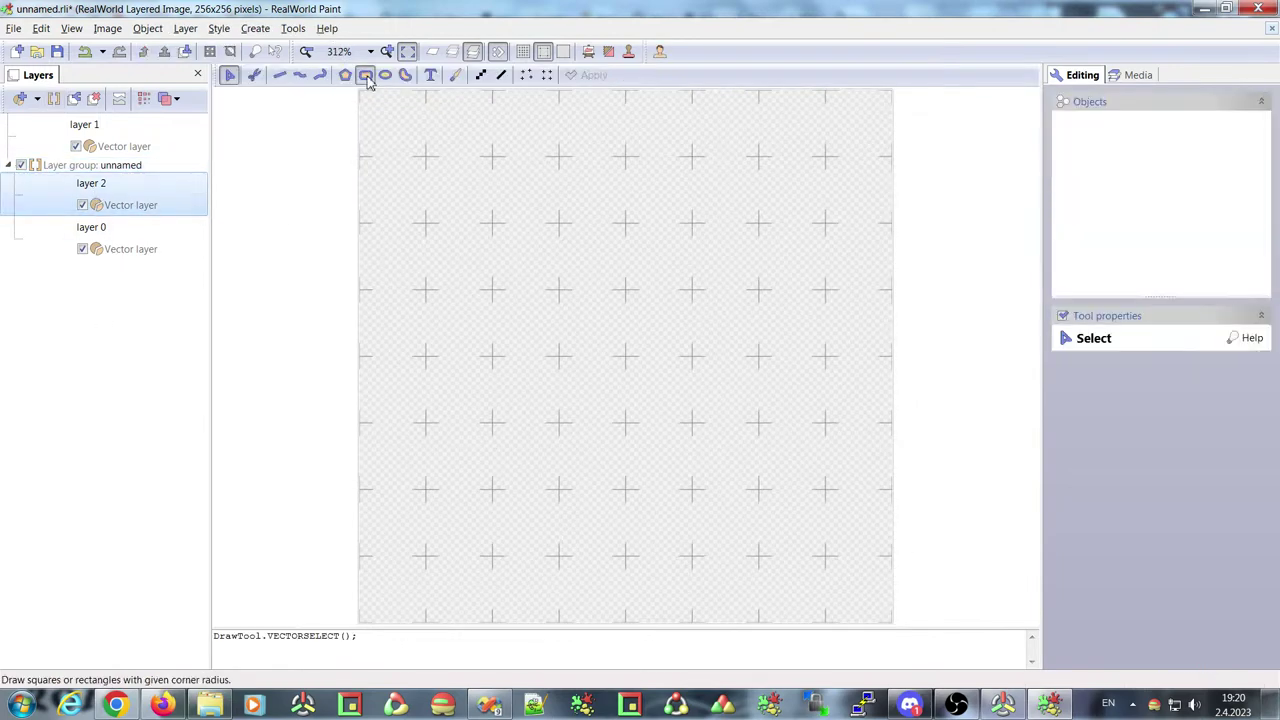
Draw a red rectangle of about 156x71 pixels on layer 2 and a partly overlapping light-blue one of about 116x78 pixels on layer 0
{"action": "left_click", "coordinate": [366, 78]}
{"action": "left_click_drag", "start_coordinate": [426, 153], "coordinate": [747, 296]}
{"action": "left_click", "coordinate": [49, 232]}
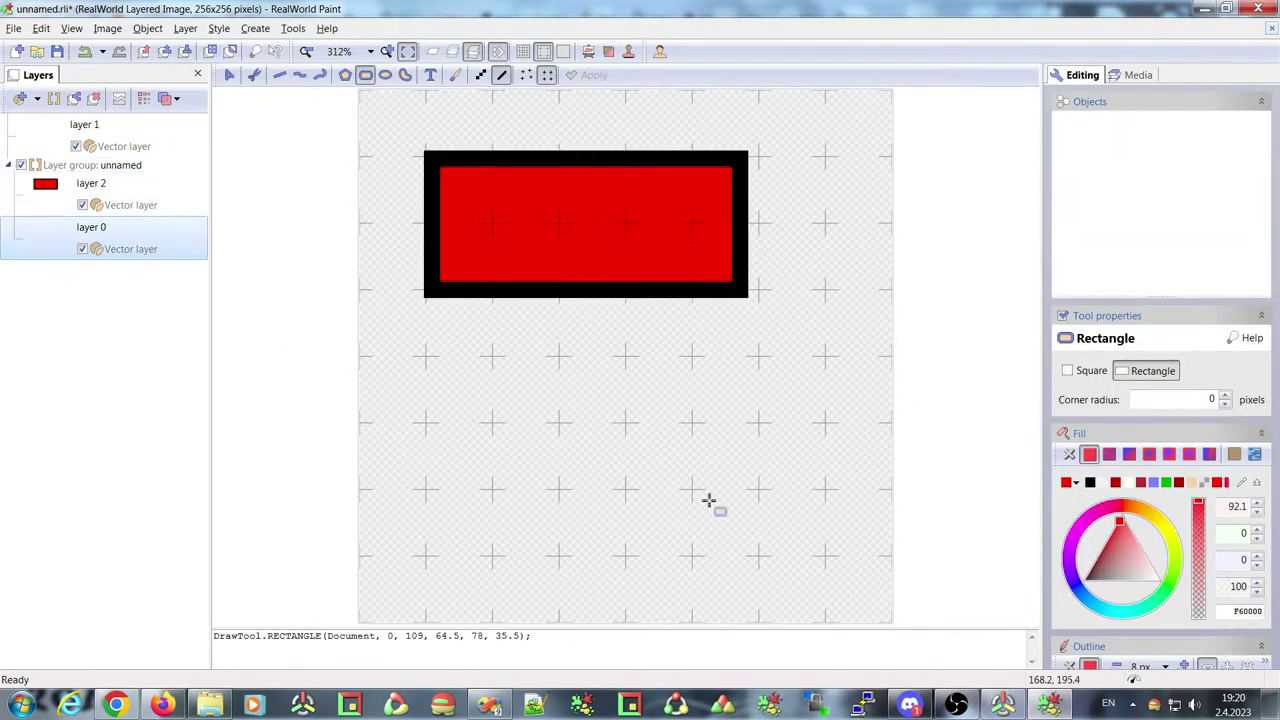
{"action": "left_click_drag", "start_coordinate": [540, 335], "coordinate": [781, 494]}
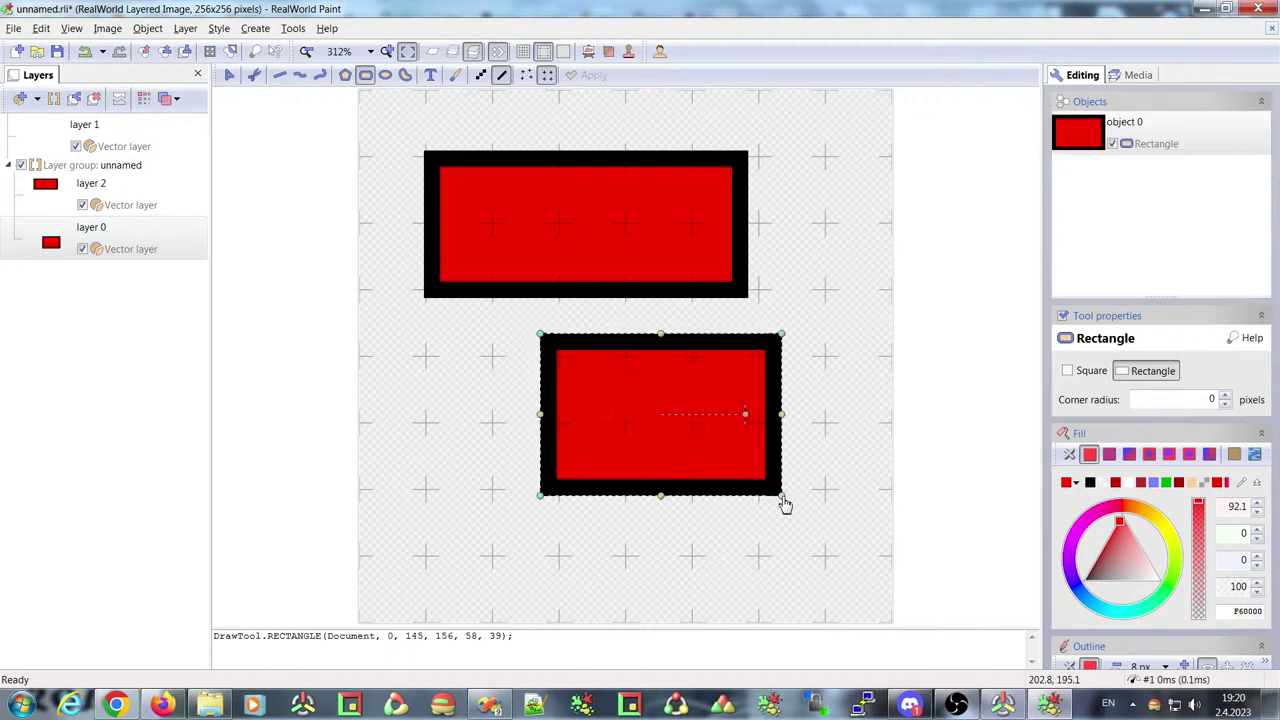
{"action": "left_click", "coordinate": [1153, 483]}
{"action": "left_click_drag", "start_coordinate": [638, 439], "coordinate": [646, 352]}
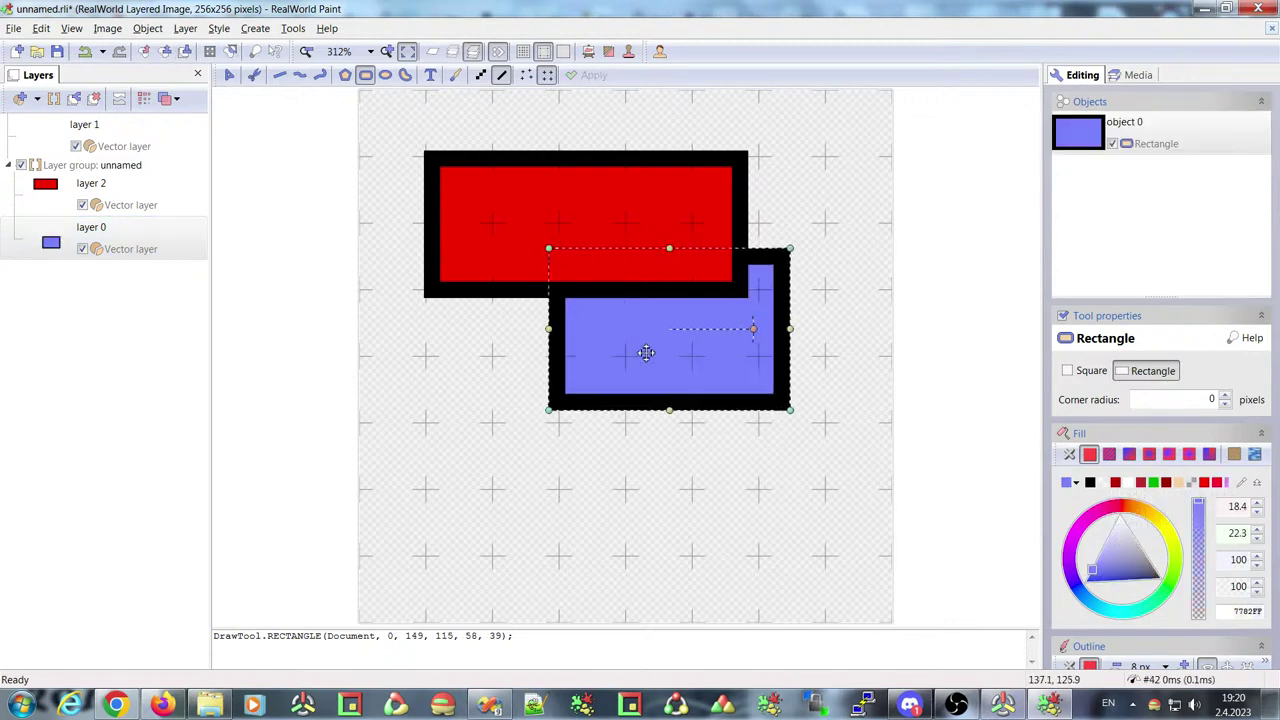
Draw a tall rectangle of about 106x213 pixels on layer 1, fill it green and shift it slightly left over the red one
{"action": "left_click", "coordinate": [50, 140]}
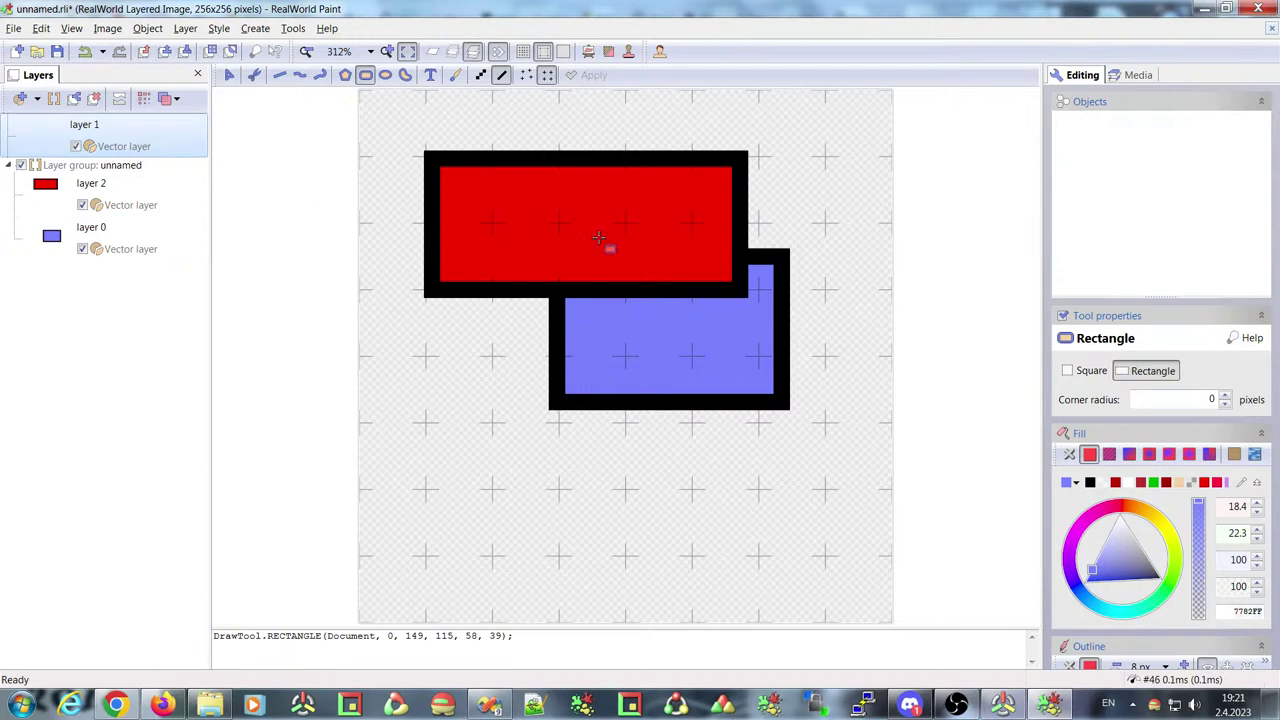
{"action": "left_click_drag", "start_coordinate": [491, 121], "coordinate": [563, 375]}
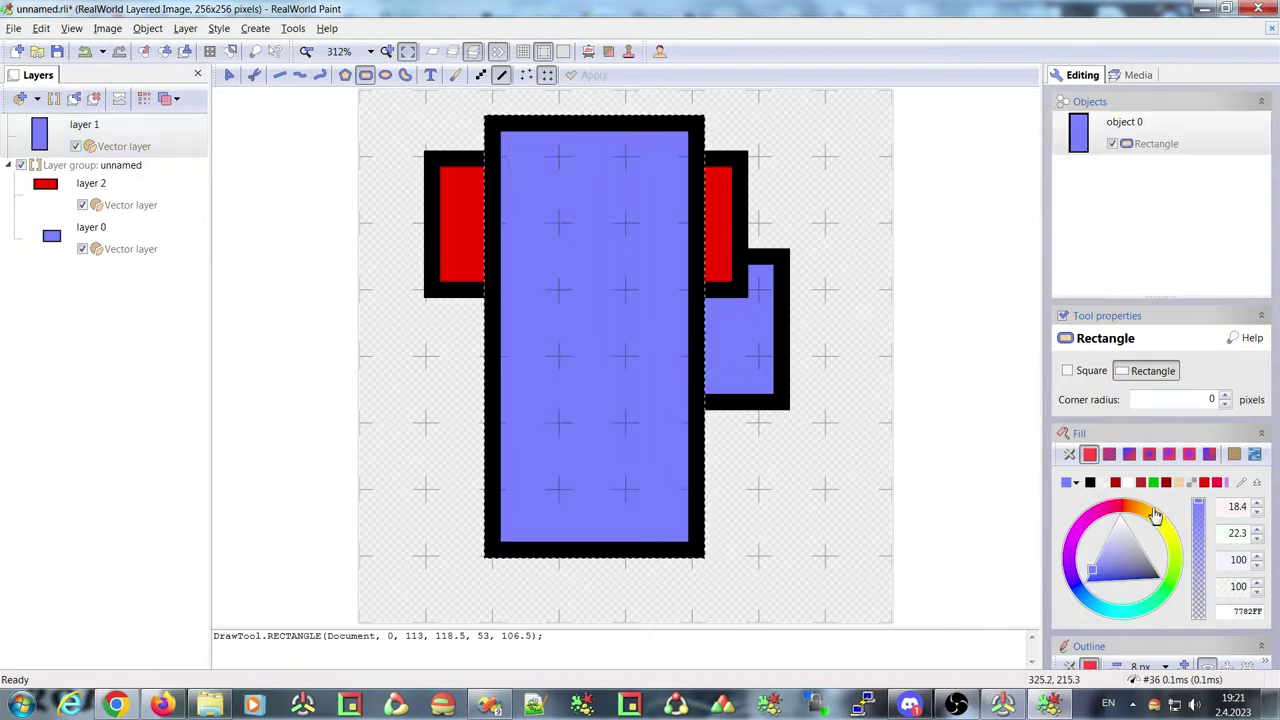
{"action": "left_click", "coordinate": [1157, 514]}
{"action": "left_click_drag", "start_coordinate": [591, 262], "coordinate": [551, 255]}
Add a Long shadow effect to the layer group, with a length of about 92 and an orientation of about 197
{"action": "left_click", "coordinate": [57, 200]}
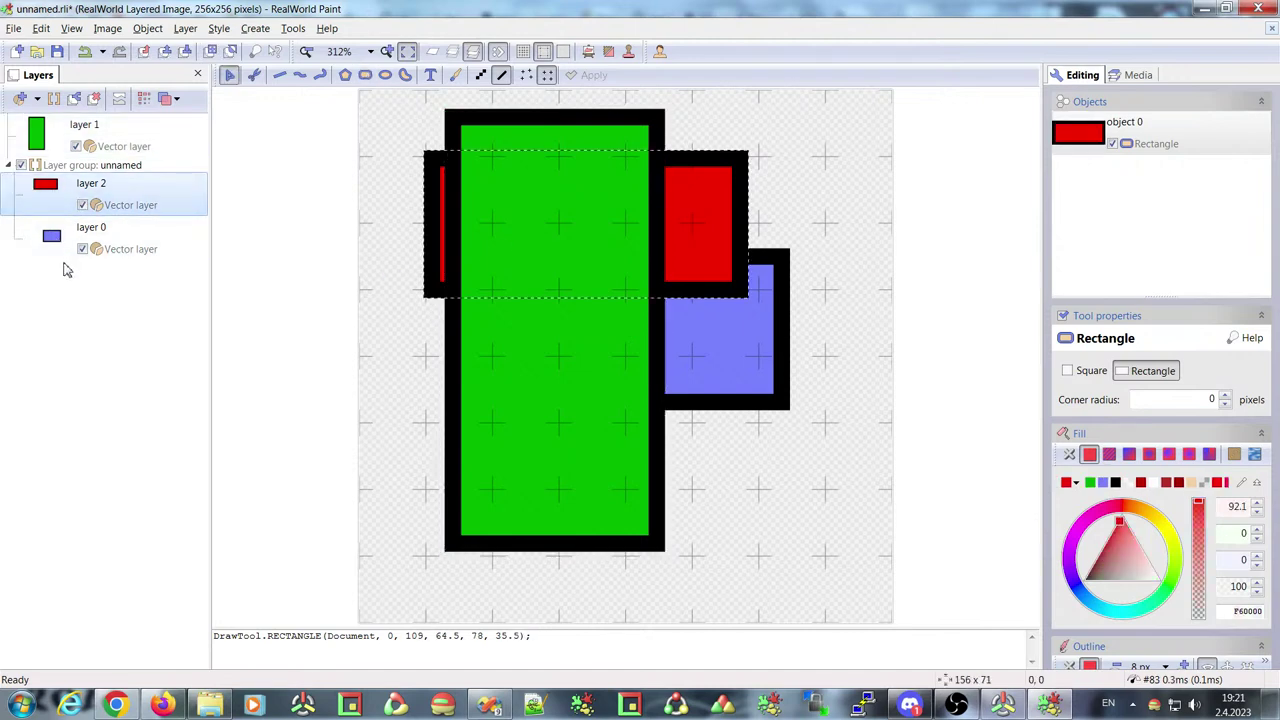
{"action": "left_click", "coordinate": [60, 172]}
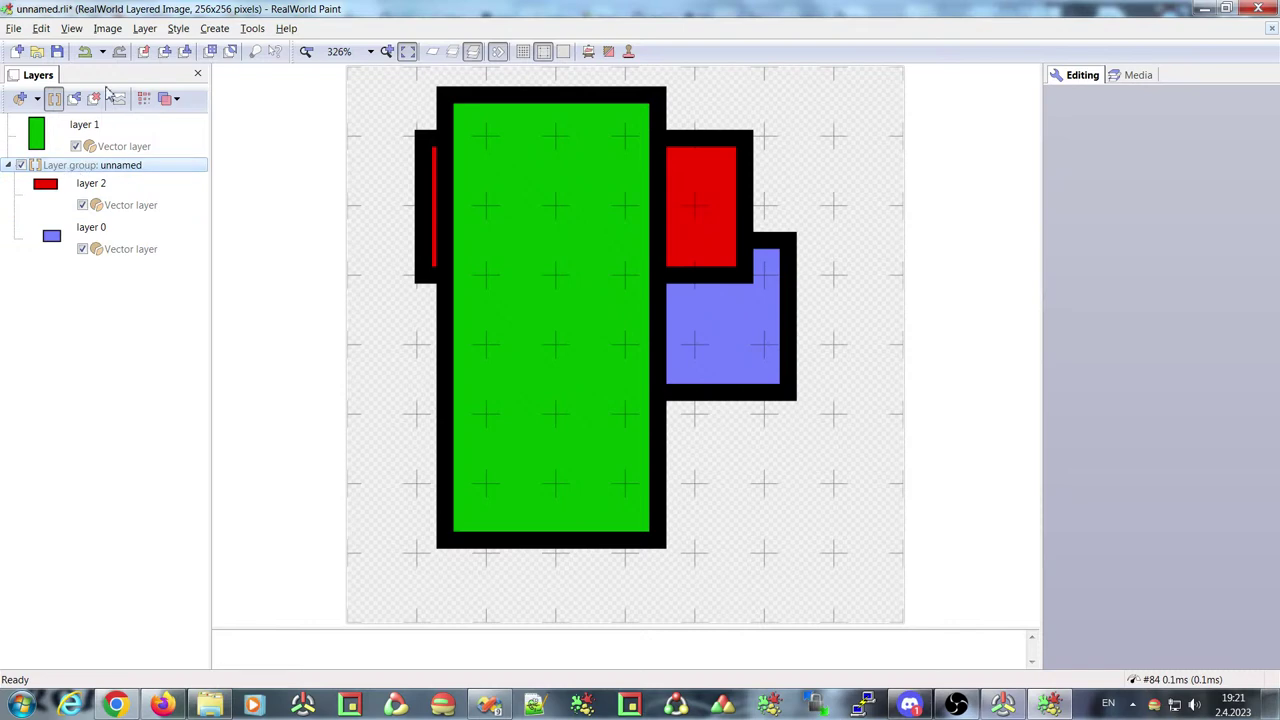
{"action": "left_click", "coordinate": [178, 30]}
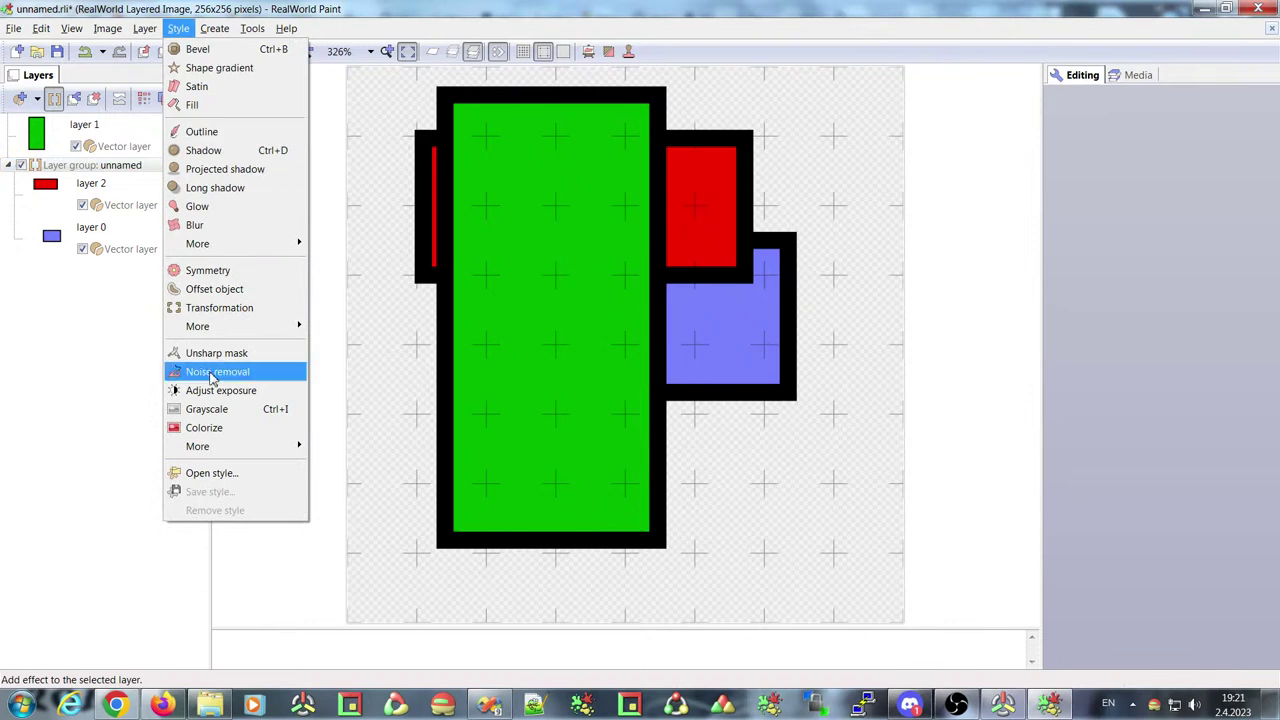
{"action": "left_click", "coordinate": [235, 188]}
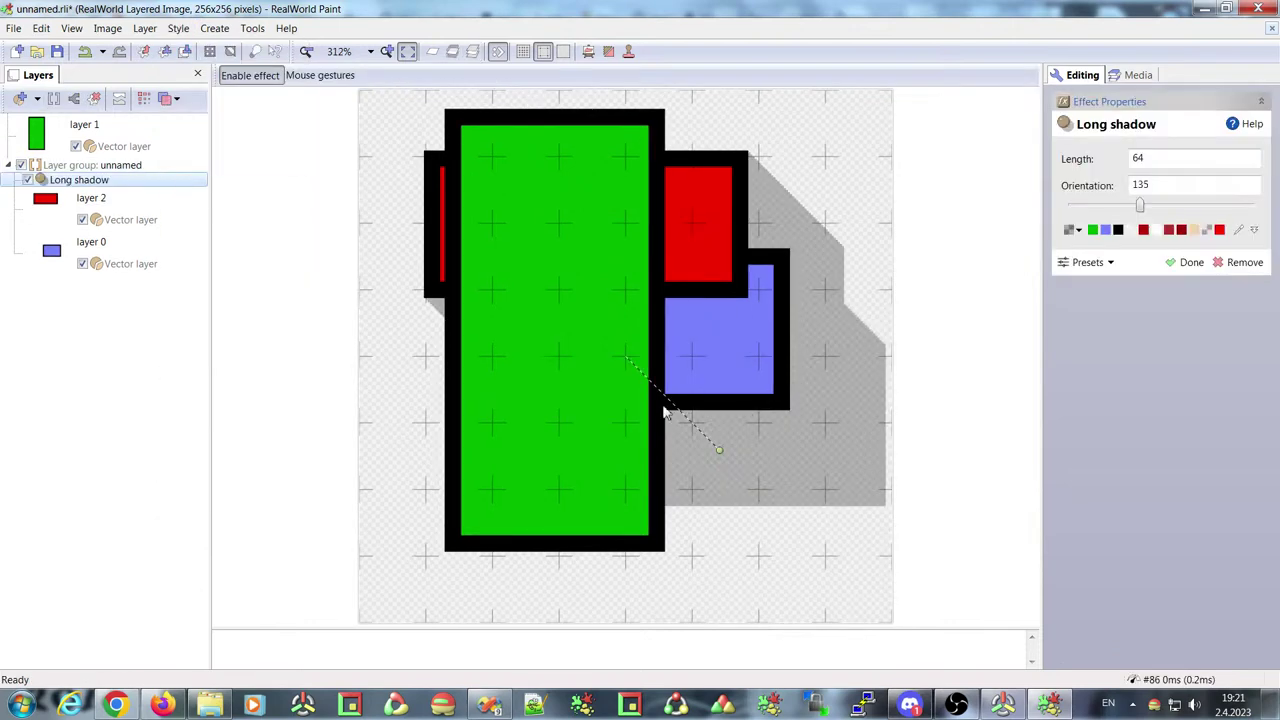
{"action": "left_click_drag", "start_coordinate": [720, 452], "coordinate": [686, 529]}
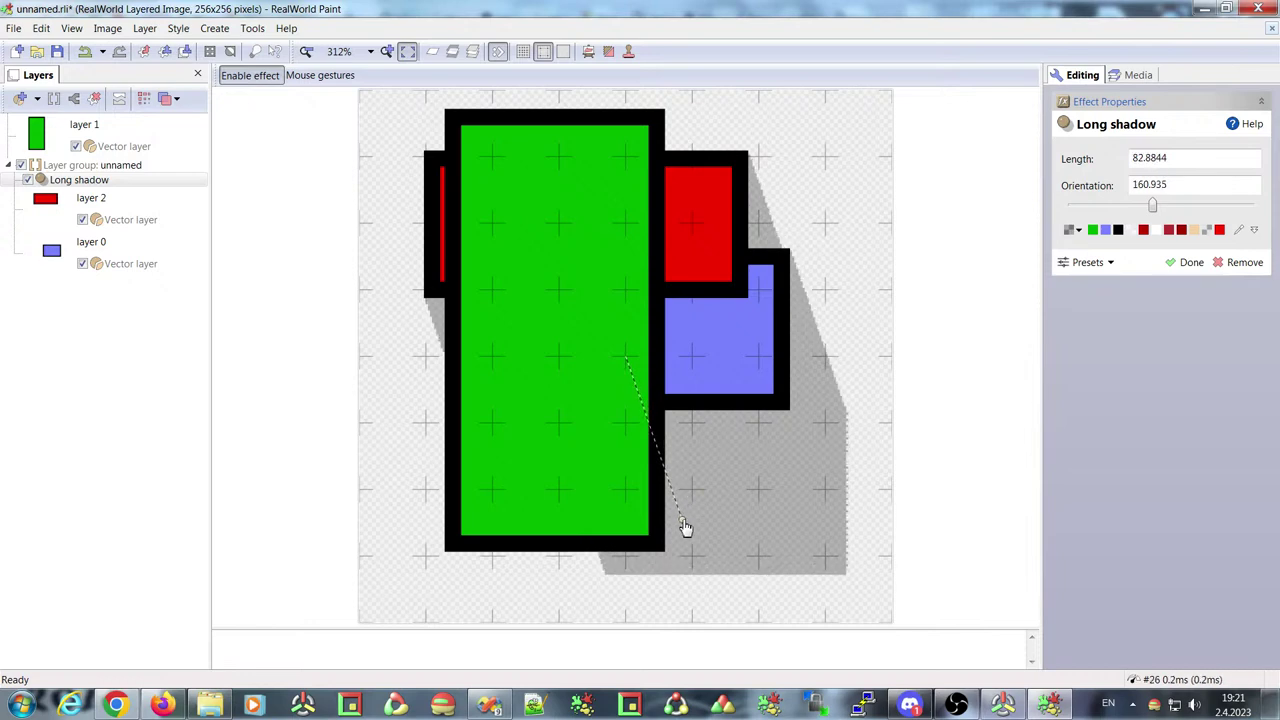
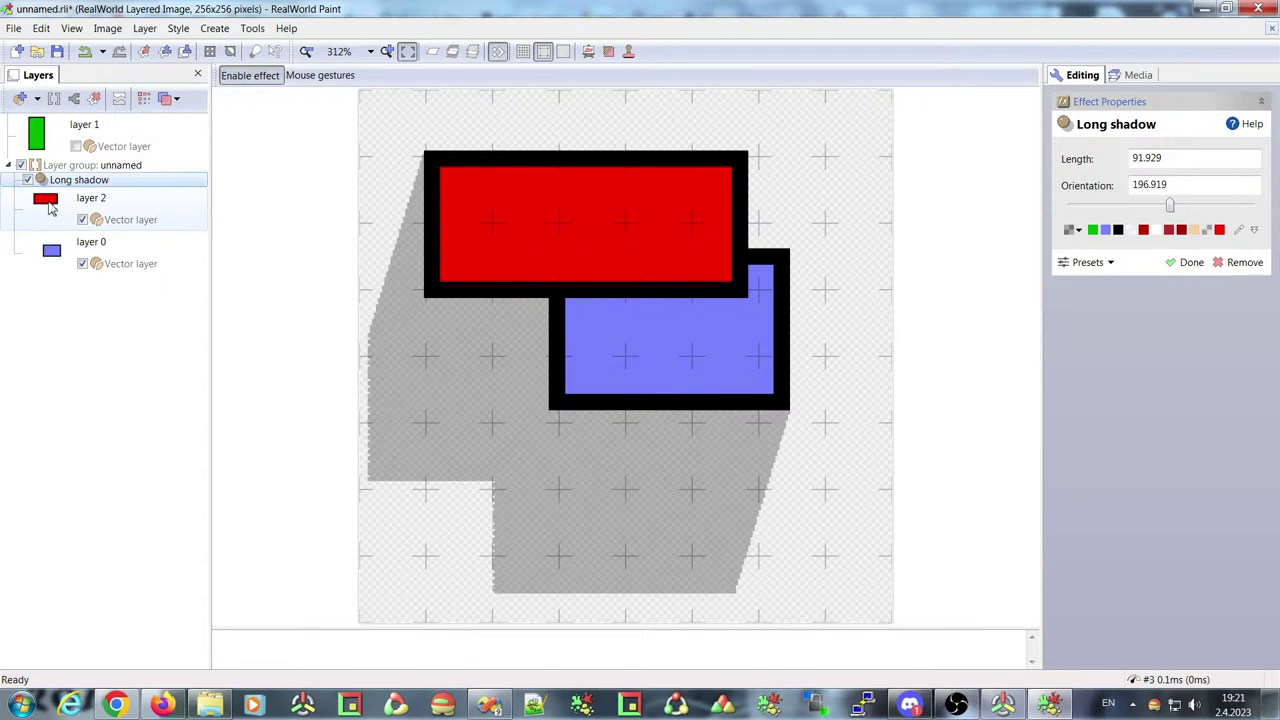
Add a separate Long shadow effect to layer 2 and to layer 0, each with length 64 and orientation 135
{"action": "left_click", "coordinate": [48, 205]}
{"action": "left_click", "coordinate": [52, 250]}
{"action": "left_click", "coordinate": [51, 206]}
{"action": "left_click", "coordinate": [52, 256]}
{"action": "left_click", "coordinate": [53, 205]}
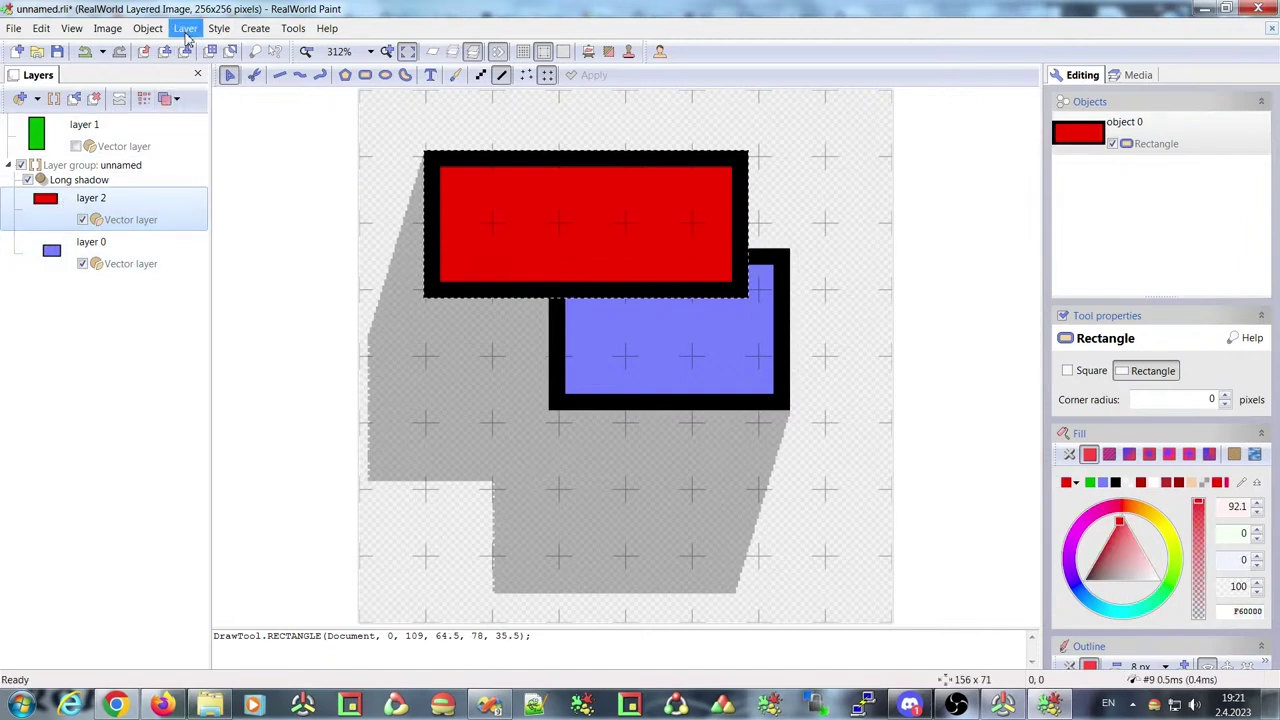
{"action": "left_click", "coordinate": [219, 28]}
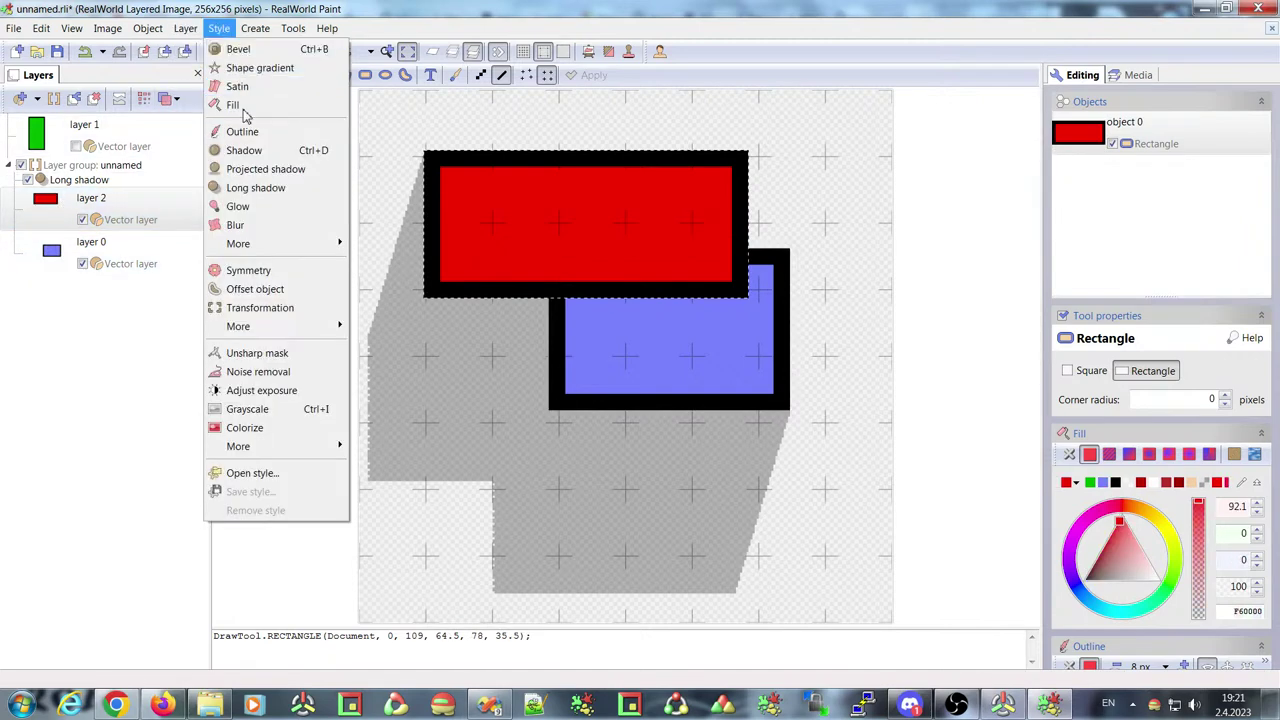
{"action": "left_click", "coordinate": [256, 189]}
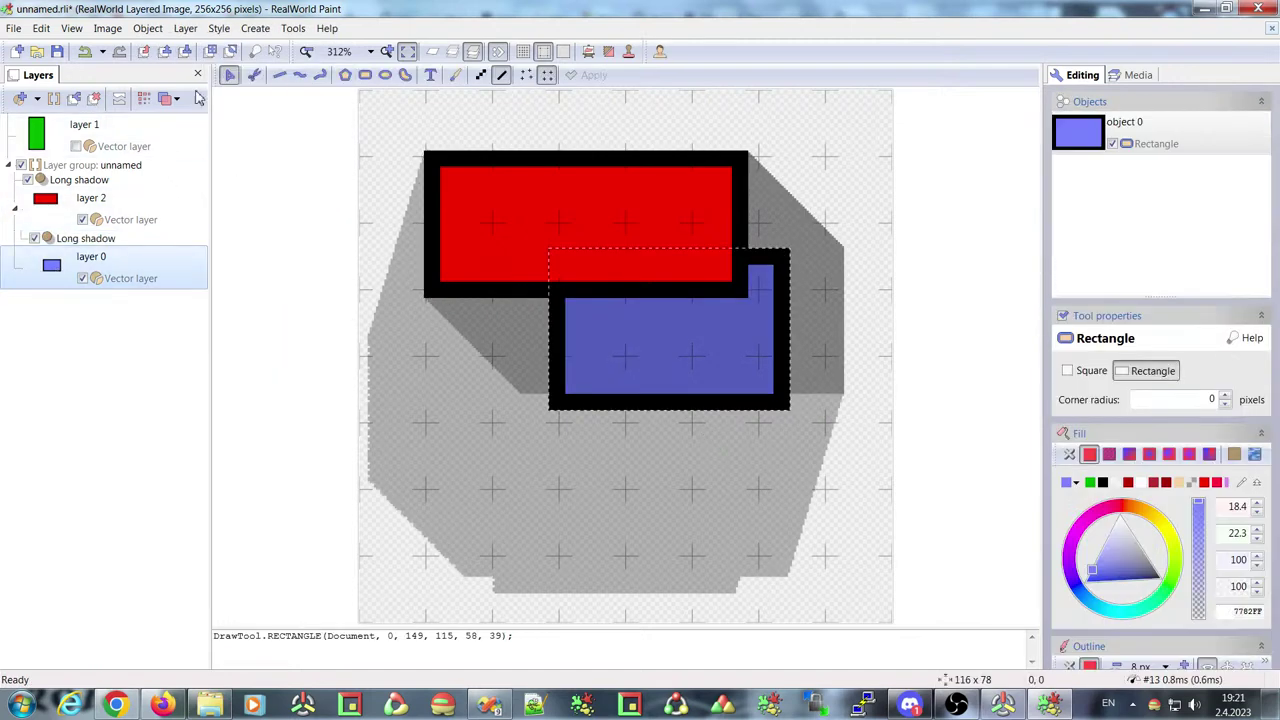
{"action": "left_click", "coordinate": [185, 28]}
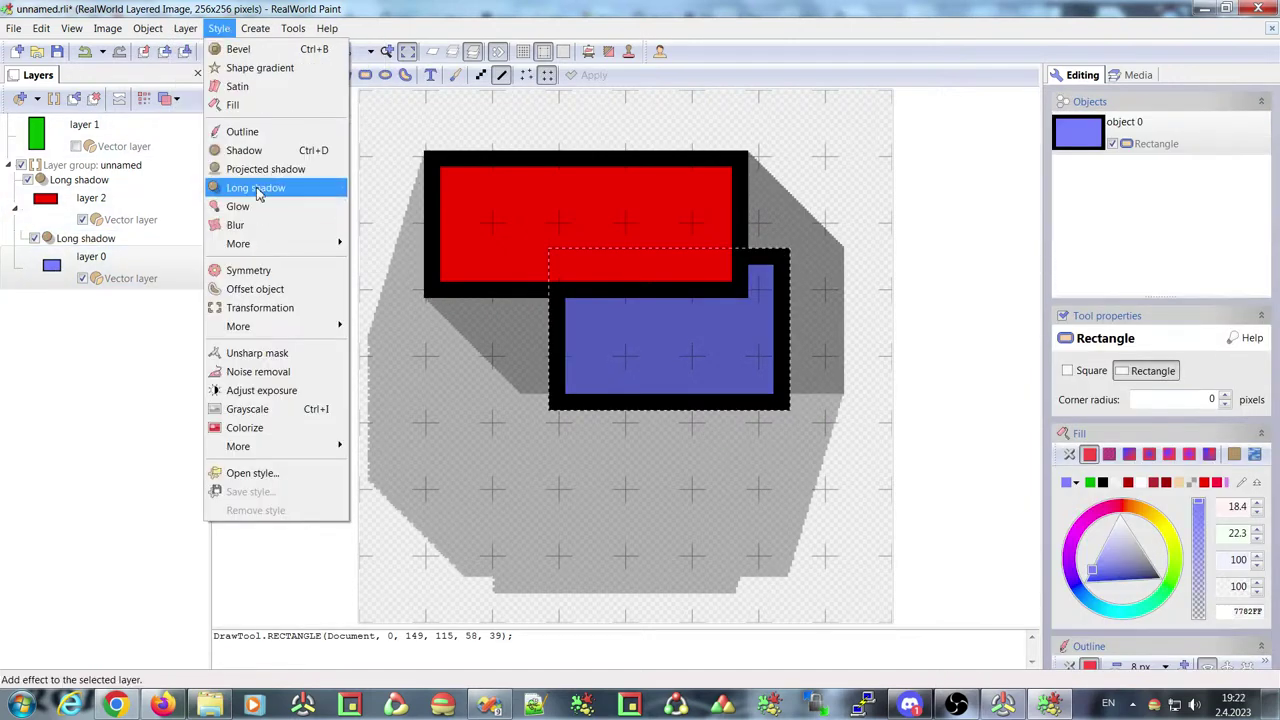
{"action": "left_click", "coordinate": [258, 188]}
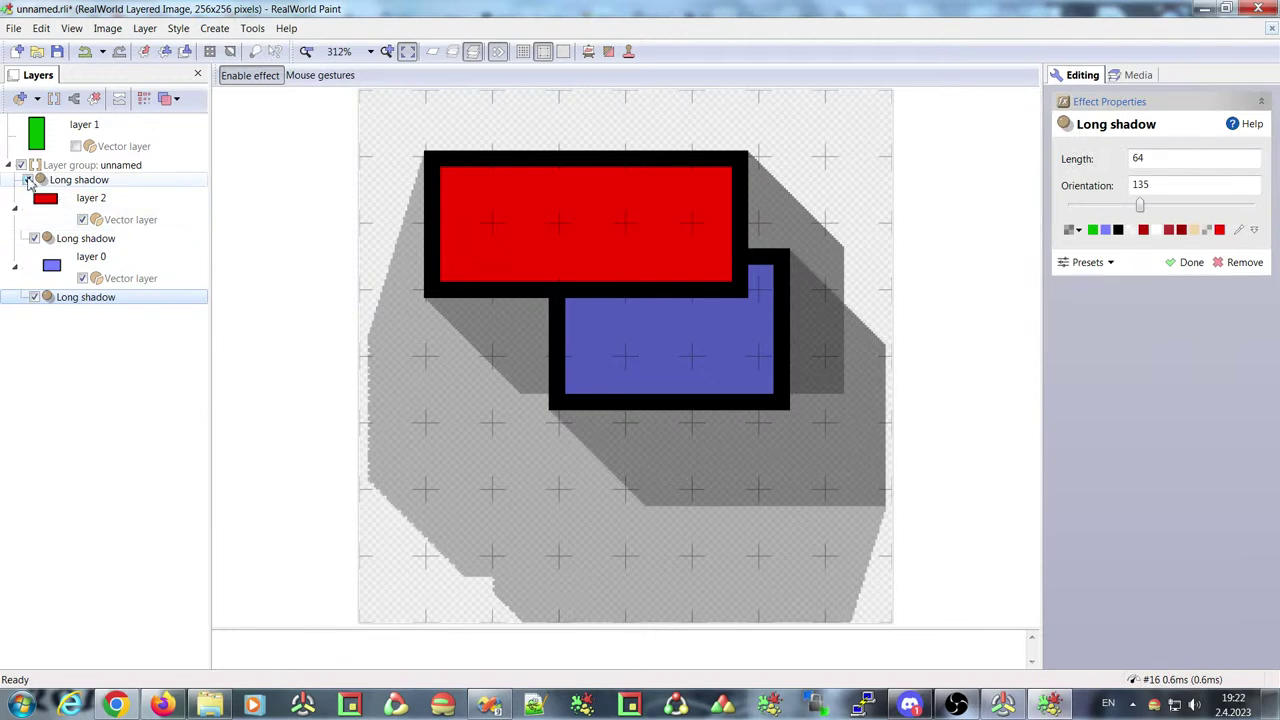
Disable the group's long shadow and adjust layer 2's shadow to a length of about 57 and an orientation of about 129
{"action": "left_click", "coordinate": [28, 181]}
{"action": "left_click", "coordinate": [80, 238]}
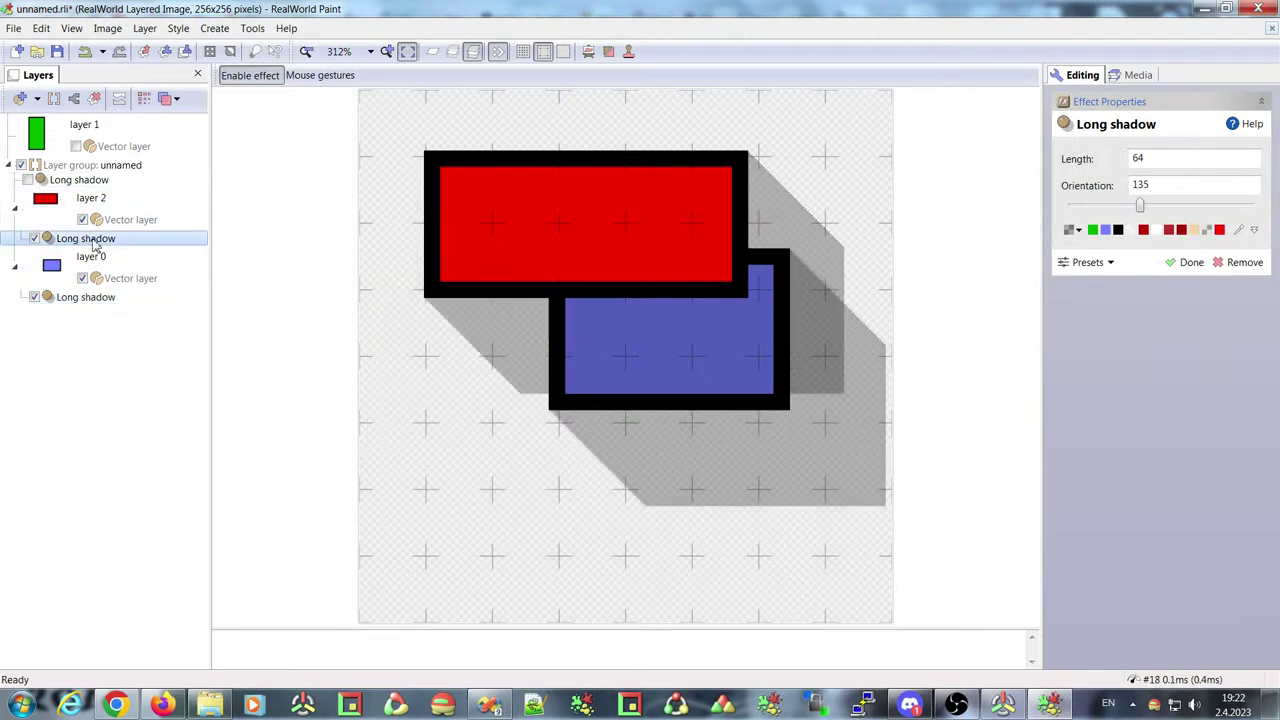
{"action": "mouse_move", "coordinate": [720, 452]}
{"action": "left_mouse_down"}
{"action": "mouse_move", "coordinate": [771, 371]}
{"action": "mouse_move", "coordinate": [604, 463]}
{"action": "mouse_move", "coordinate": [711, 323]}
{"action": "mouse_move", "coordinate": [497, 280]}
{"action": "mouse_move", "coordinate": [711, 437]}
{"action": "mouse_move", "coordinate": [655, 428]}
{"action": "mouse_move", "coordinate": [711, 400]}
{"action": "mouse_move", "coordinate": [680, 443]}
{"action": "mouse_move", "coordinate": [717, 430]}
{"action": "left_mouse_up"}
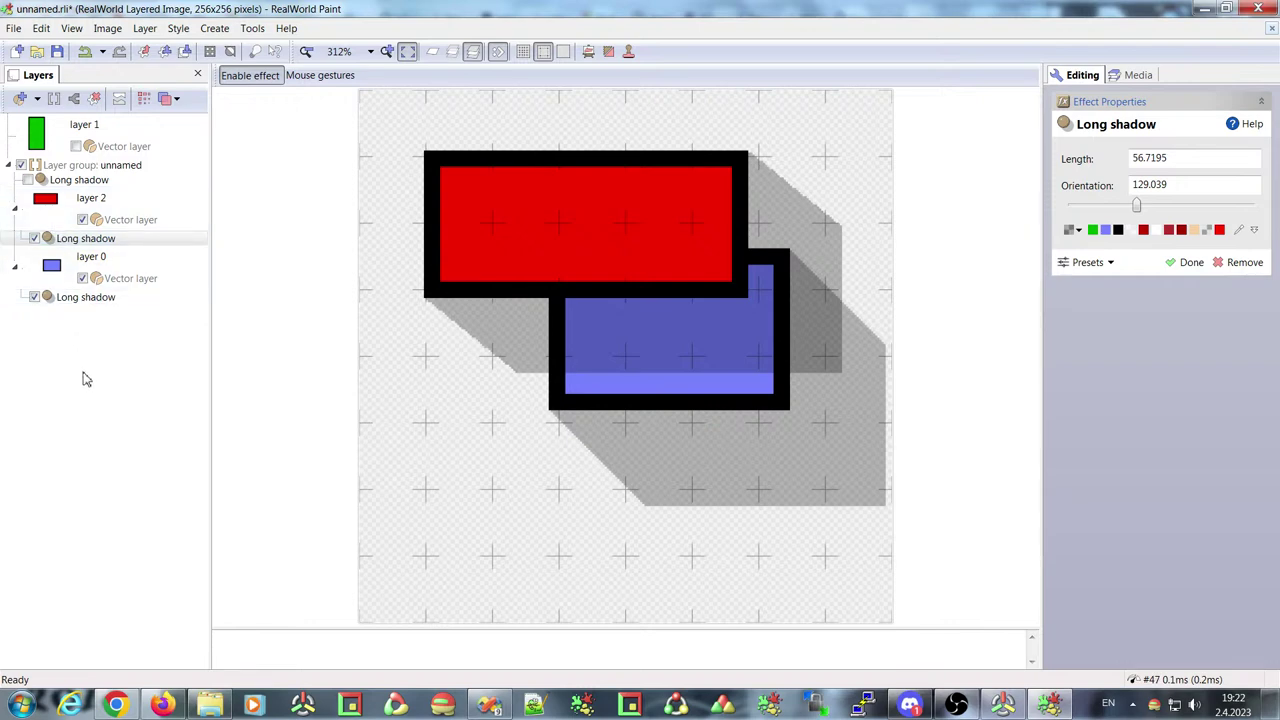
Adjust layer 0's long shadow to a length of about 61 and an orientation of about 147
{"action": "left_click", "coordinate": [50, 268]}
{"action": "left_click", "coordinate": [66, 297]}
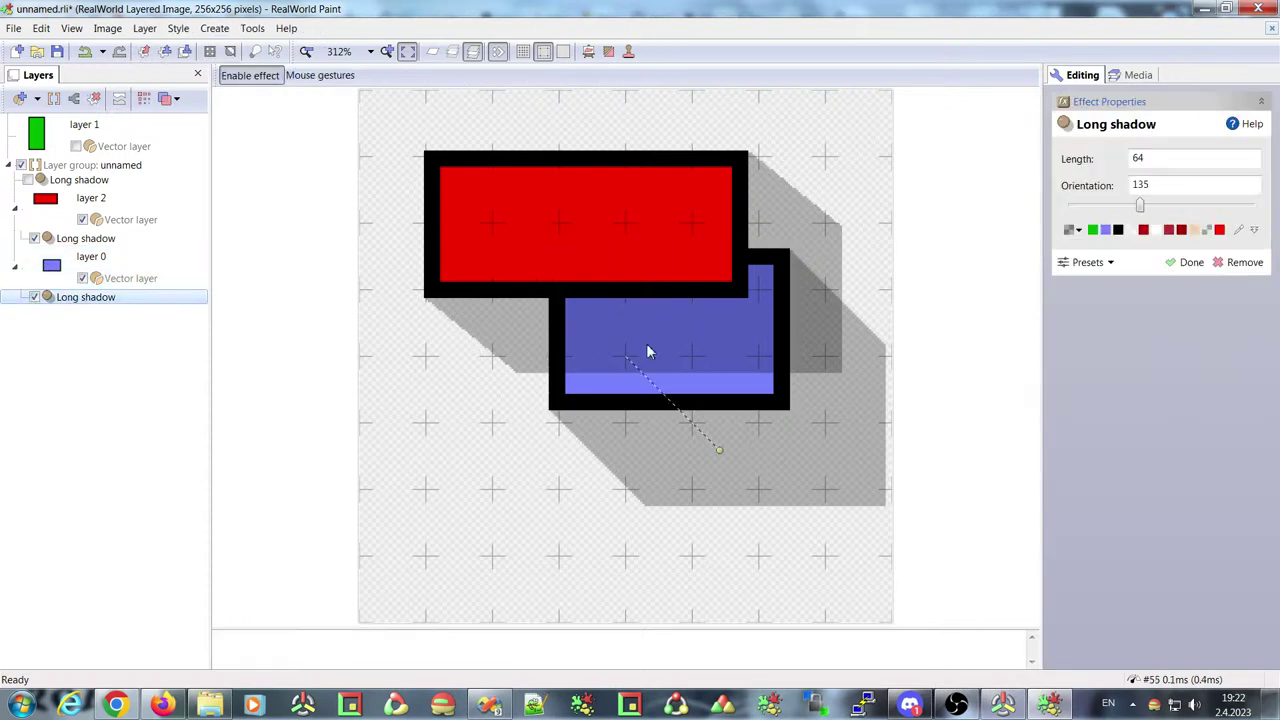
{"action": "left_click_drag", "start_coordinate": [719, 452], "coordinate": [697, 474]}
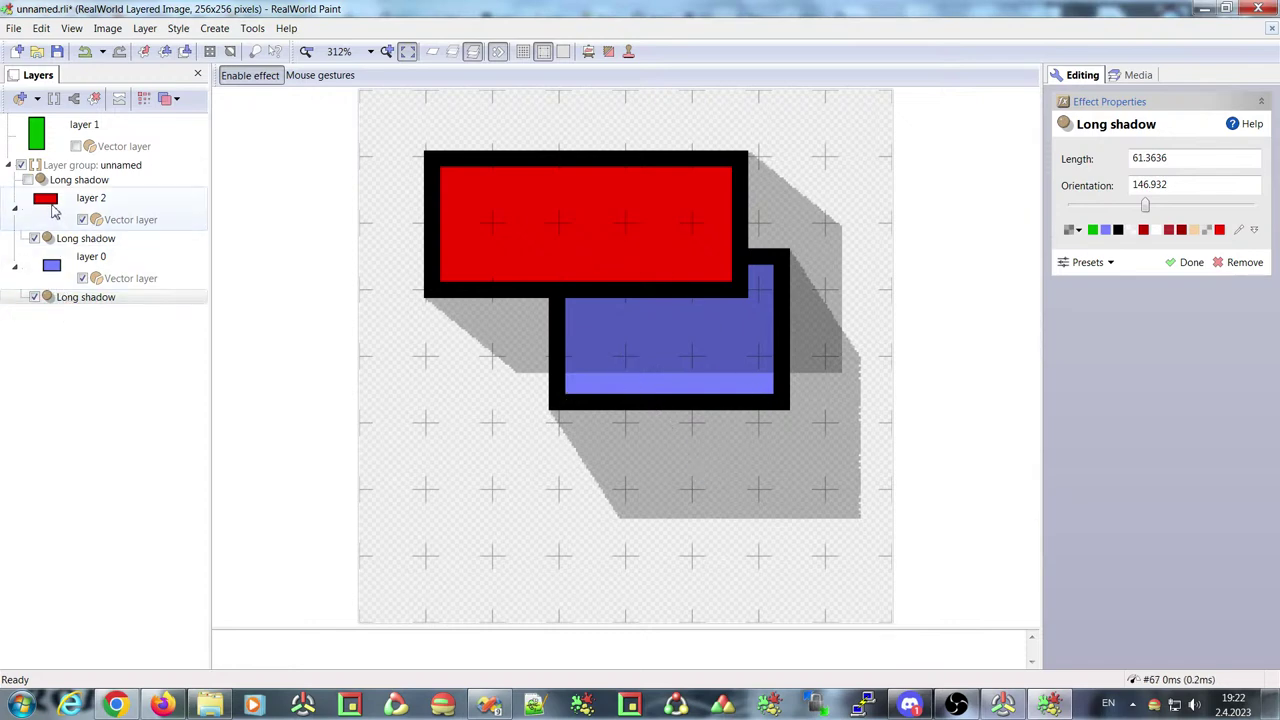
Adjust the long shadow of the red rectangle's layer to a length of about 56 and an orientation of about 135
{"action": "left_click", "coordinate": [53, 208]}
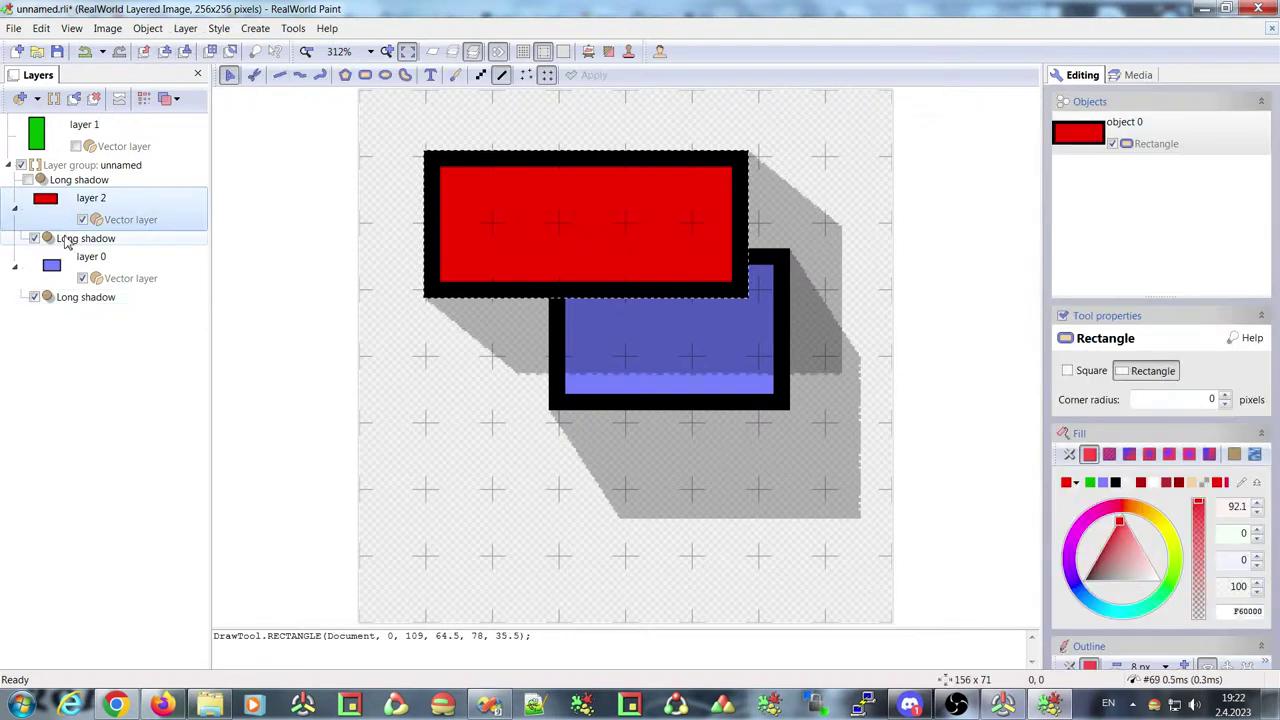
{"action": "left_click", "coordinate": [62, 238]}
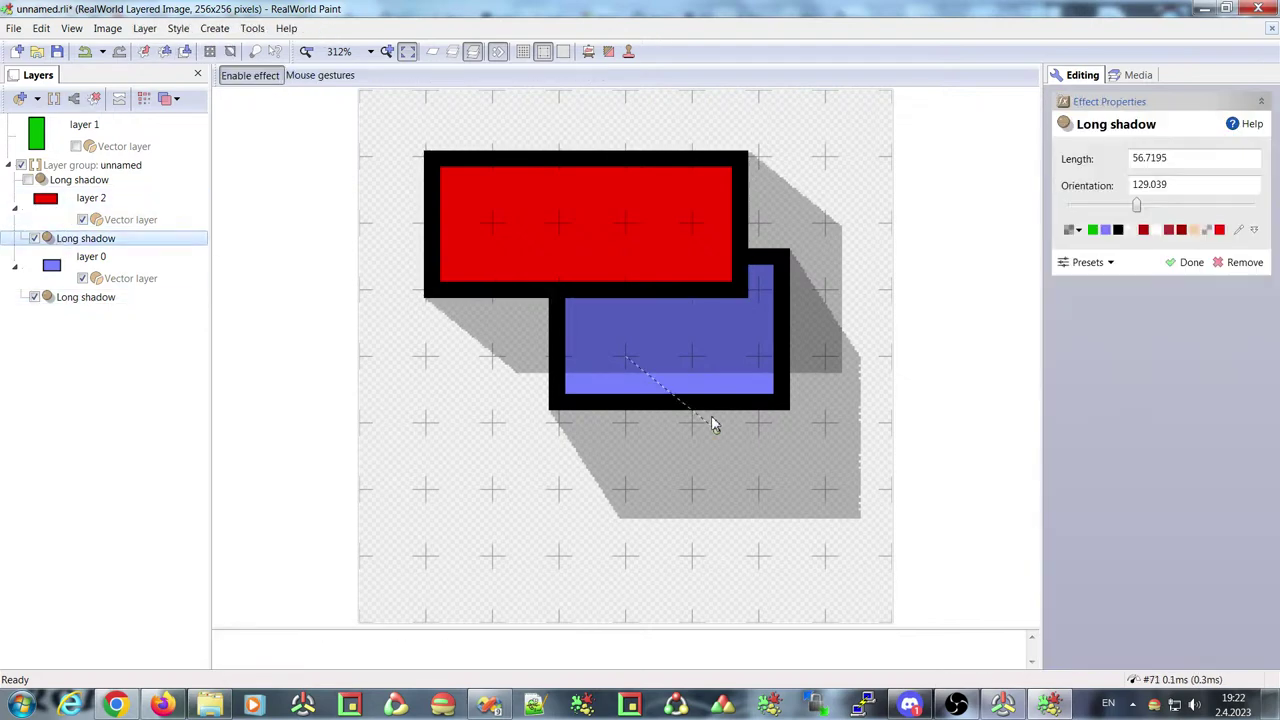
{"action": "mouse_move", "coordinate": [717, 432]}
{"action": "left_mouse_down"}
{"action": "mouse_move", "coordinate": [594, 449]}
{"action": "mouse_move", "coordinate": [689, 429]}
{"action": "mouse_move", "coordinate": [709, 438]}
{"action": "left_mouse_up"}
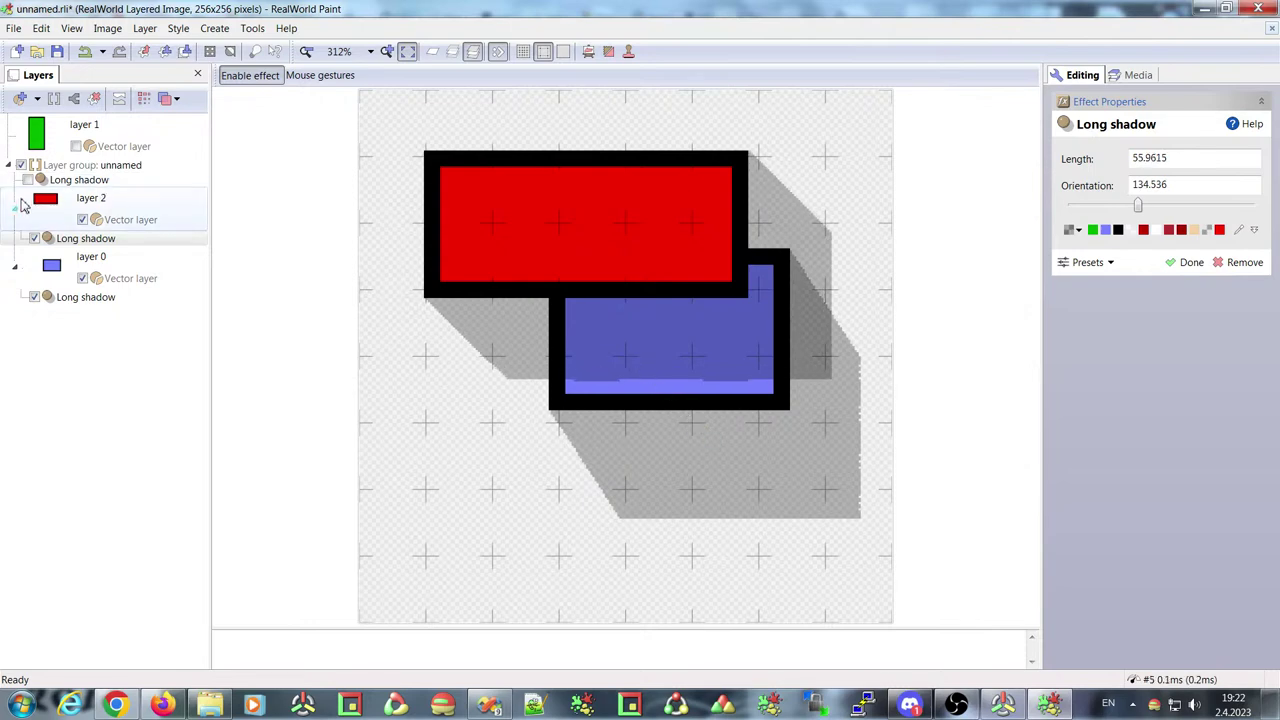
Disable the individual long shadows of layer 2 and layer 0 and enable the layer group's long shadow
{"action": "left_click", "coordinate": [78, 168]}
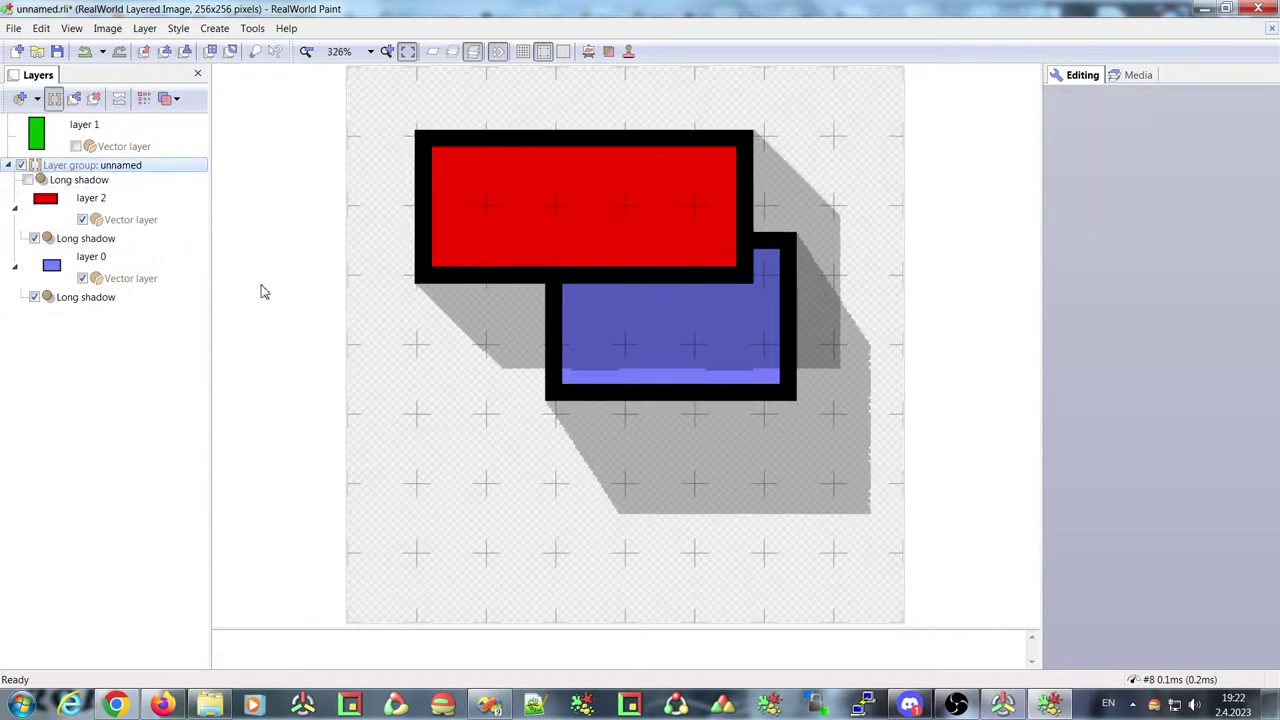
{"action": "left_click", "coordinate": [34, 238]}
{"action": "left_click", "coordinate": [34, 297]}
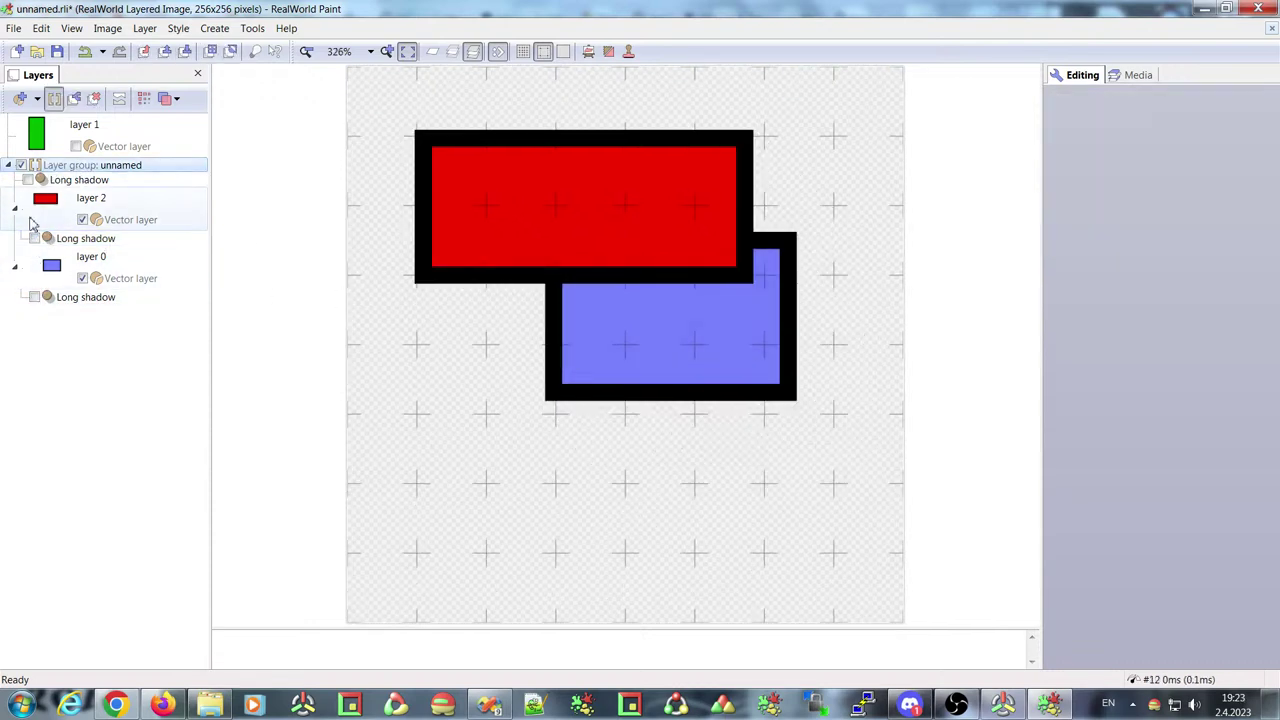
{"action": "left_click", "coordinate": [27, 179]}
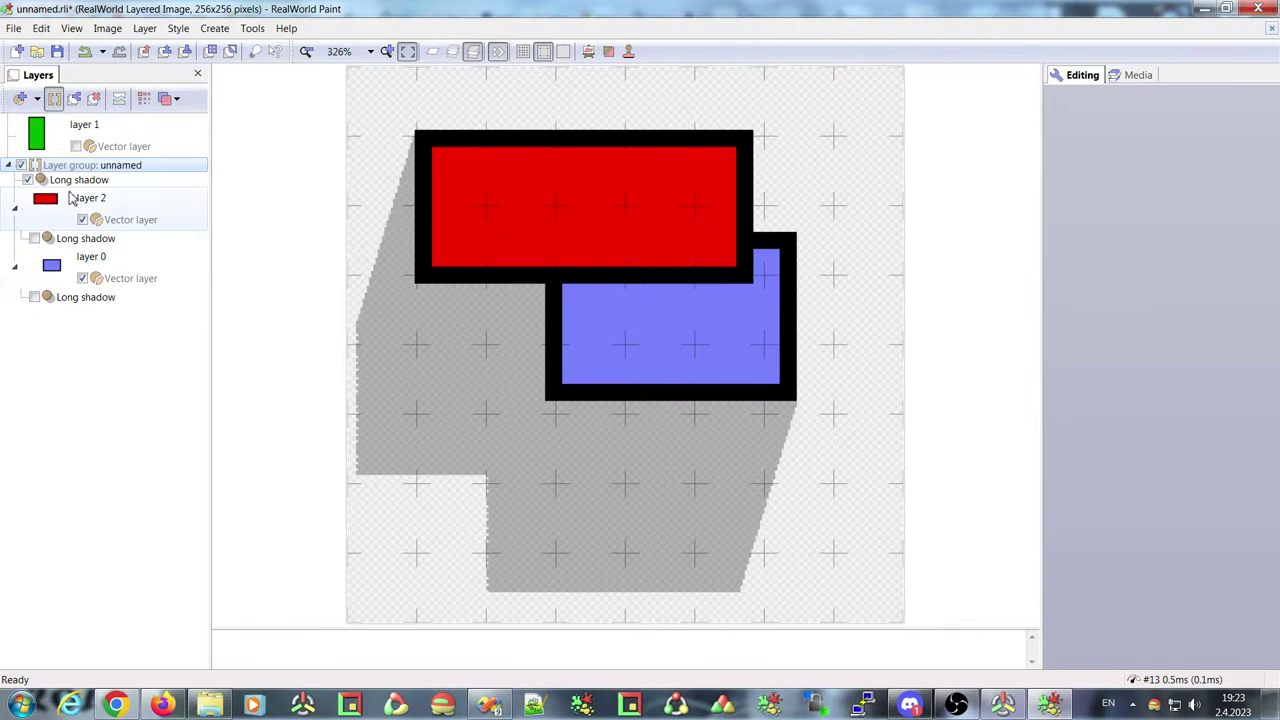
Adjust the layer group's long shadow to a length of about 71 and an orientation of about 158, keeping that effect selected
{"action": "left_click", "coordinate": [79, 179]}
{"action": "left_click_drag", "start_coordinate": [571, 543], "coordinate": [686, 502]}
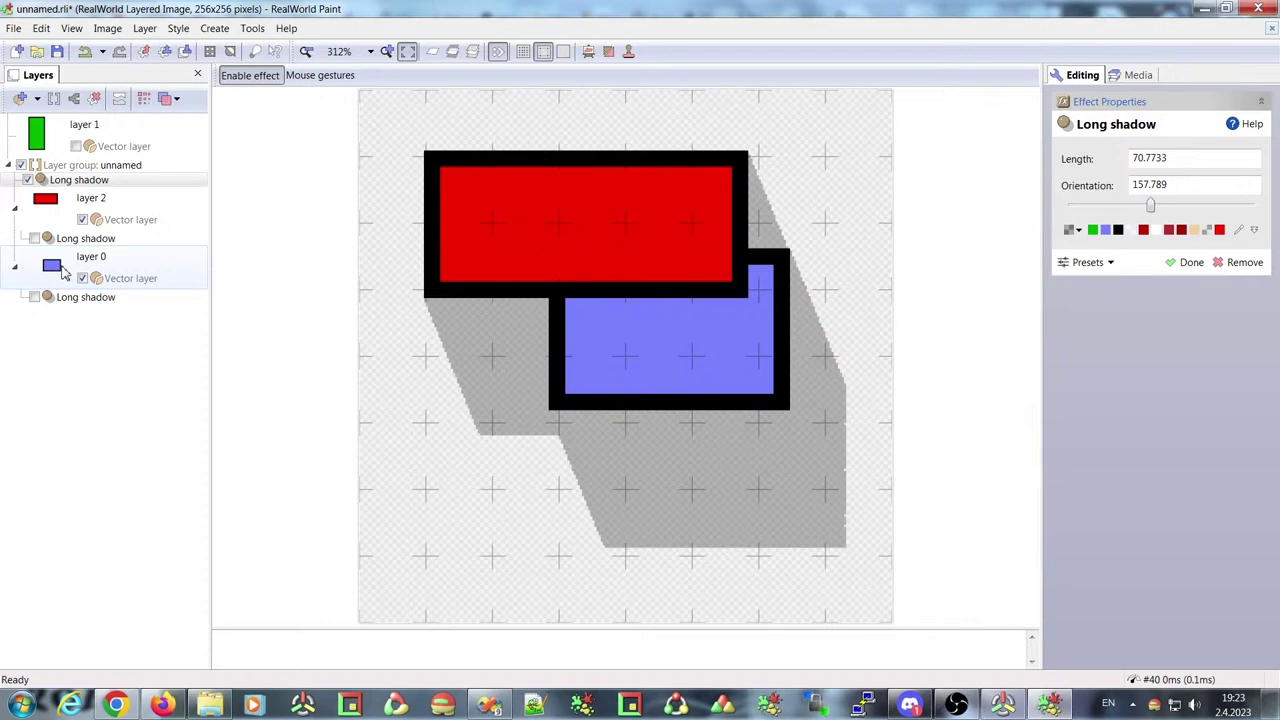
{"action": "left_click", "coordinate": [88, 184]}
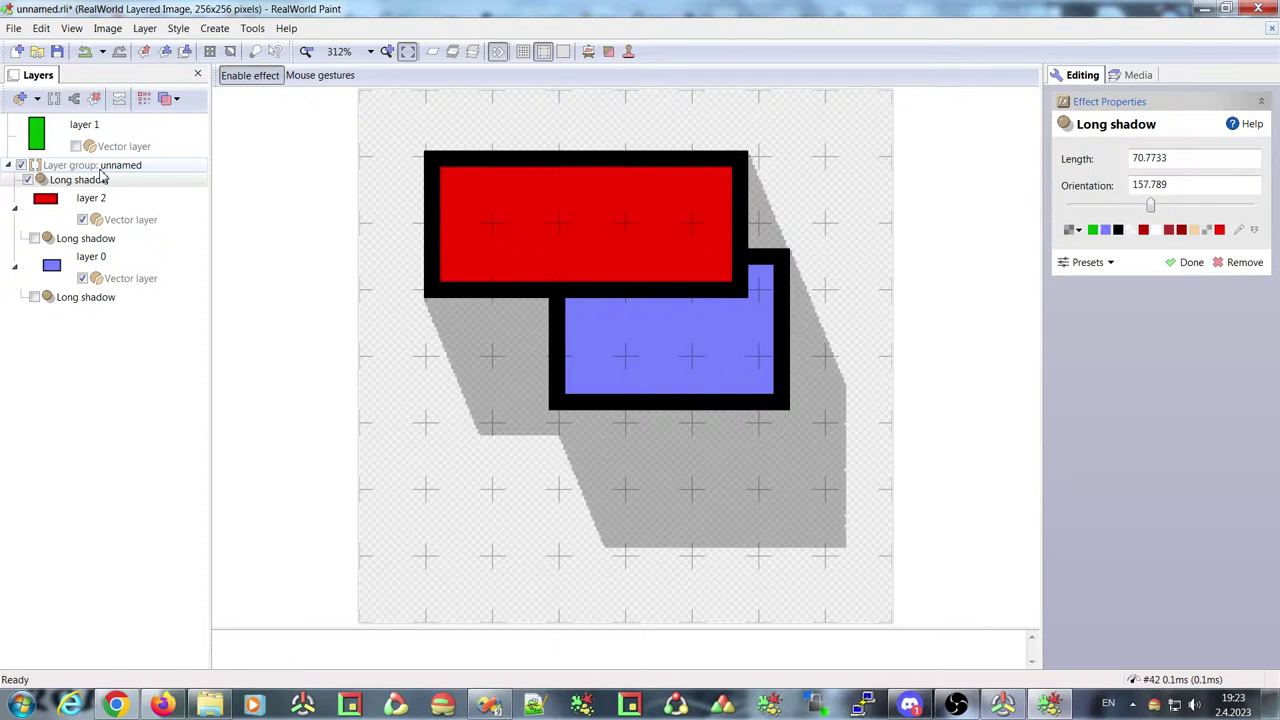
{"action": "left_click", "coordinate": [103, 178]}
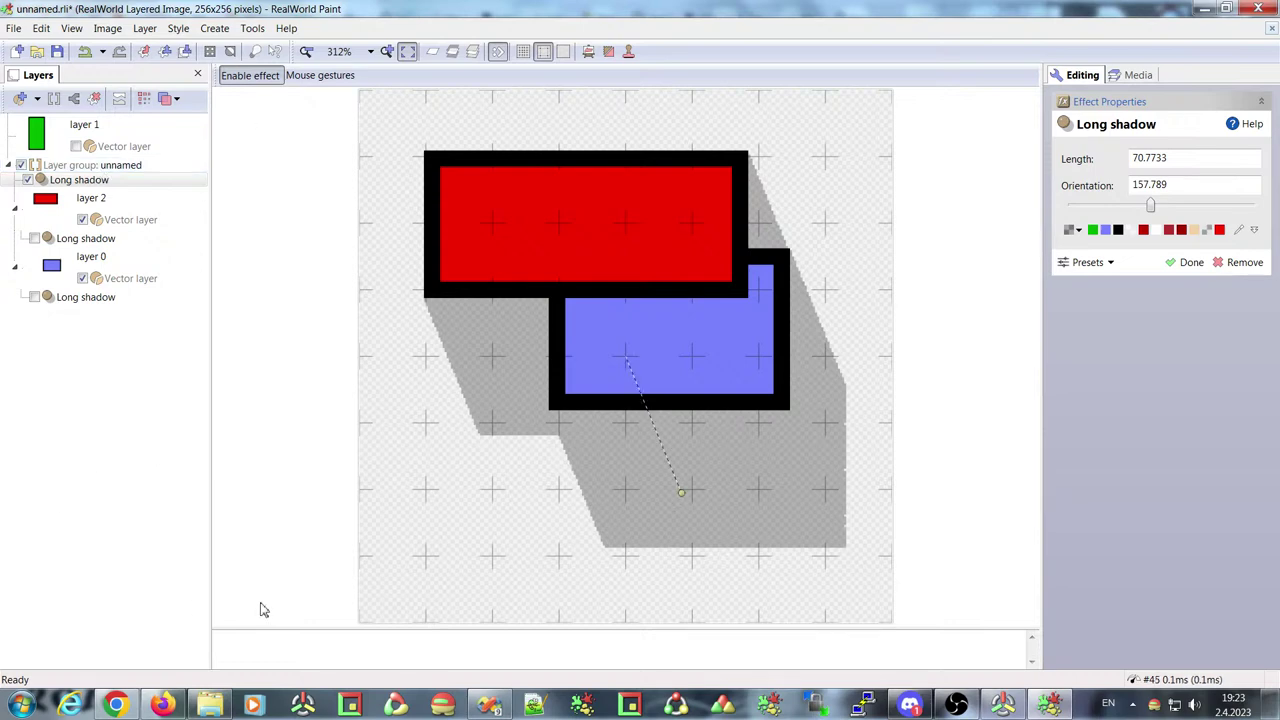
Switch to Chrome to check the YouTube Studio live chat, and return to RealWorld Paint
{"action": "left_click", "coordinate": [116, 706]}
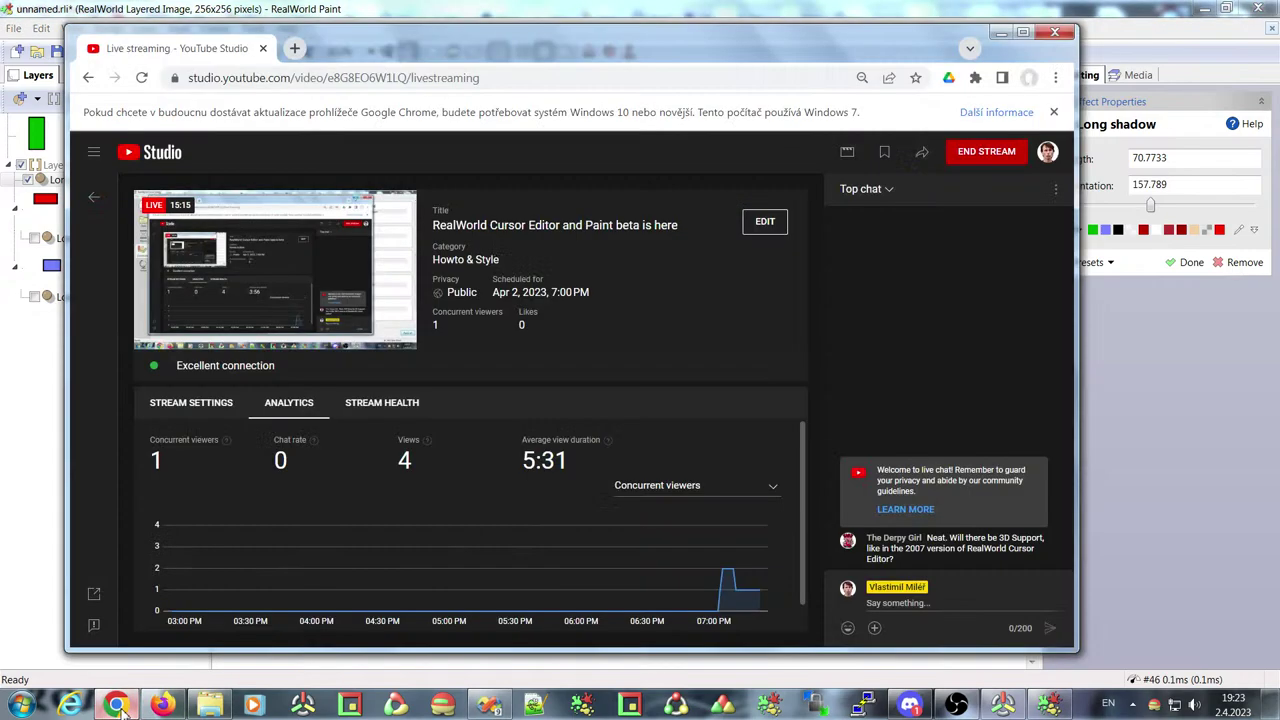
{"action": "left_click", "coordinate": [116, 706]}
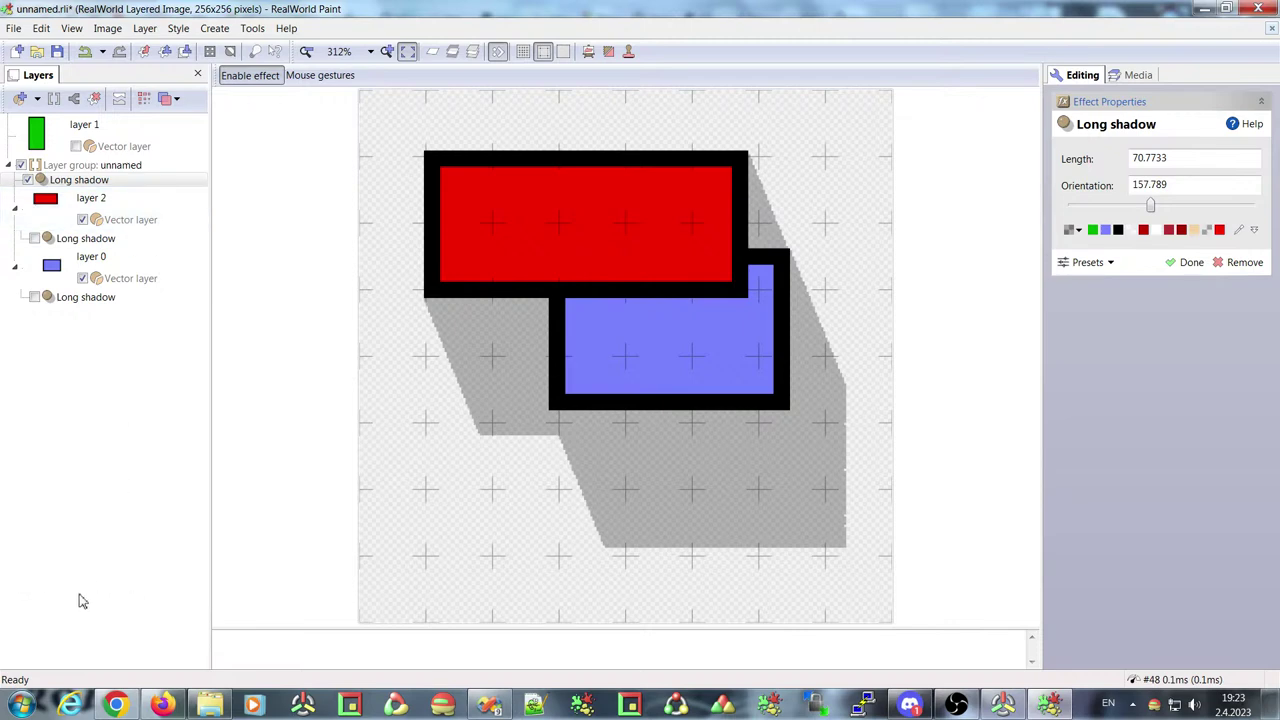
Try an opacity effect on the layer group, leaving it at 100%, and remove the effect
{"action": "left_click", "coordinate": [58, 168]}
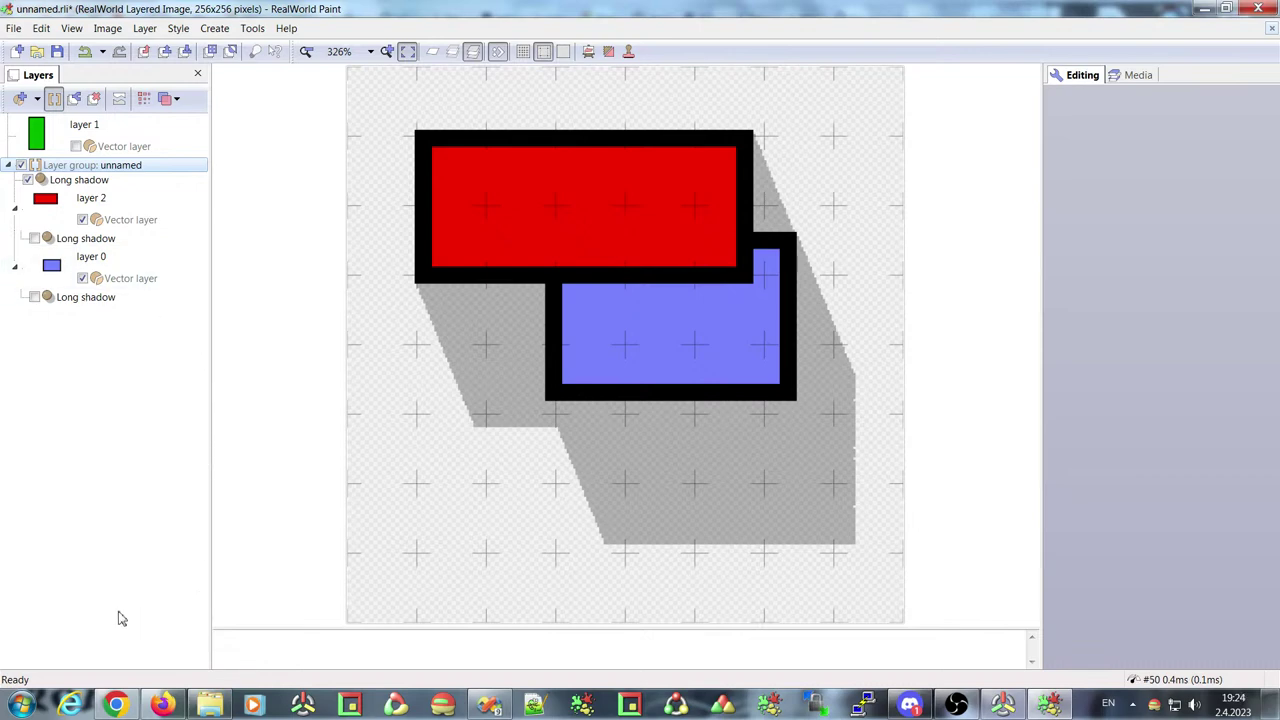
{"action": "left_click", "coordinate": [145, 100]}
{"action": "left_click", "coordinate": [145, 100]}
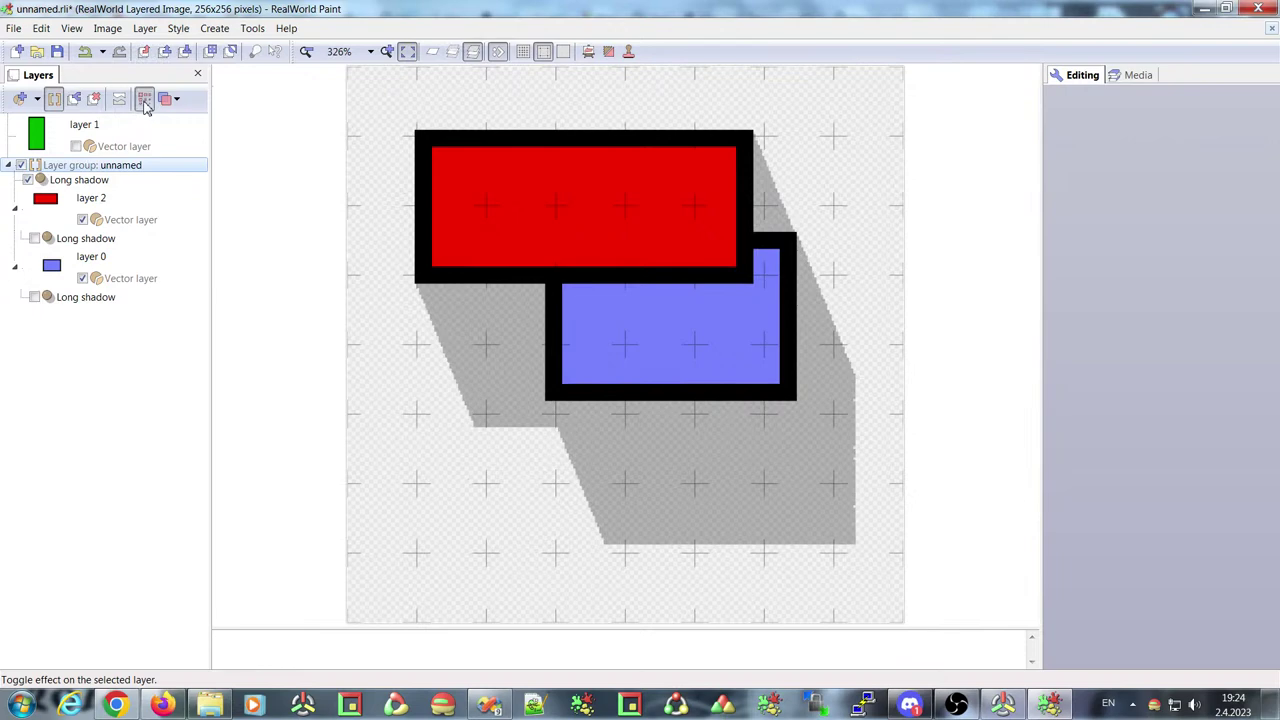
{"action": "left_click", "coordinate": [145, 100]}
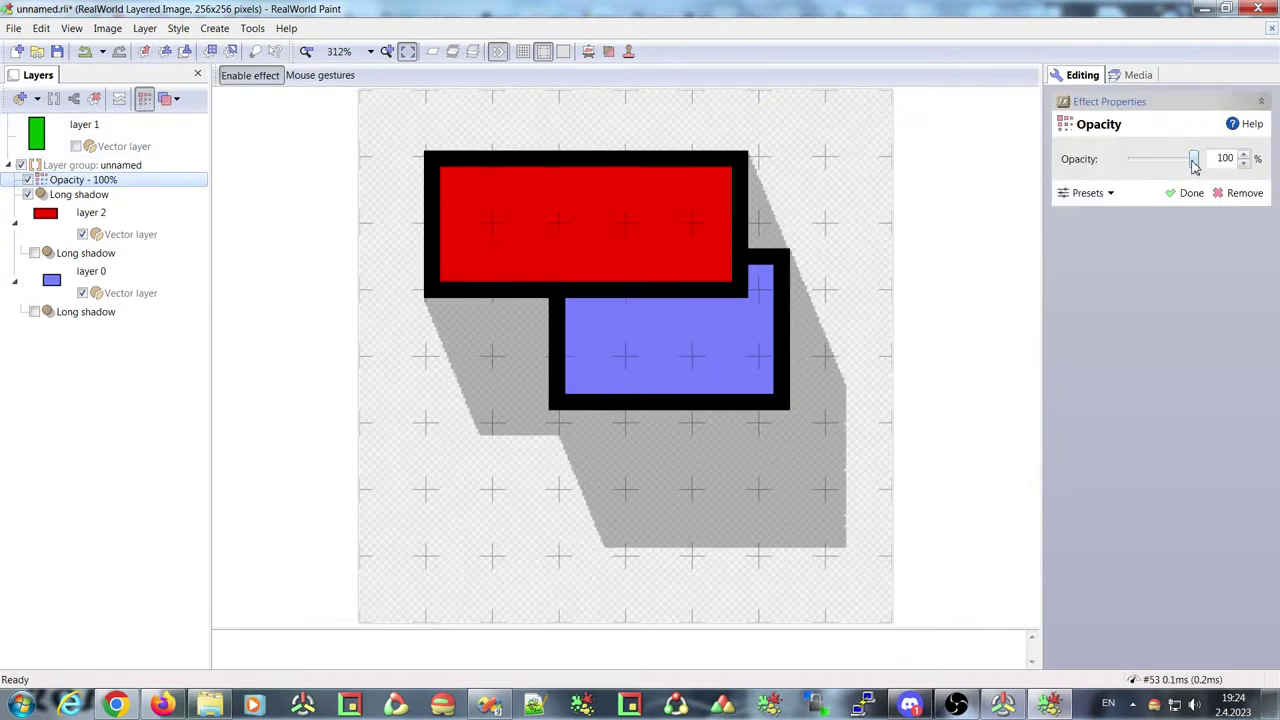
{"action": "mouse_move", "coordinate": [1194, 163]}
{"action": "left_mouse_down"}
{"action": "mouse_move", "coordinate": [1137, 163]}
{"action": "mouse_move", "coordinate": [1212, 165]}
{"action": "left_mouse_up"}
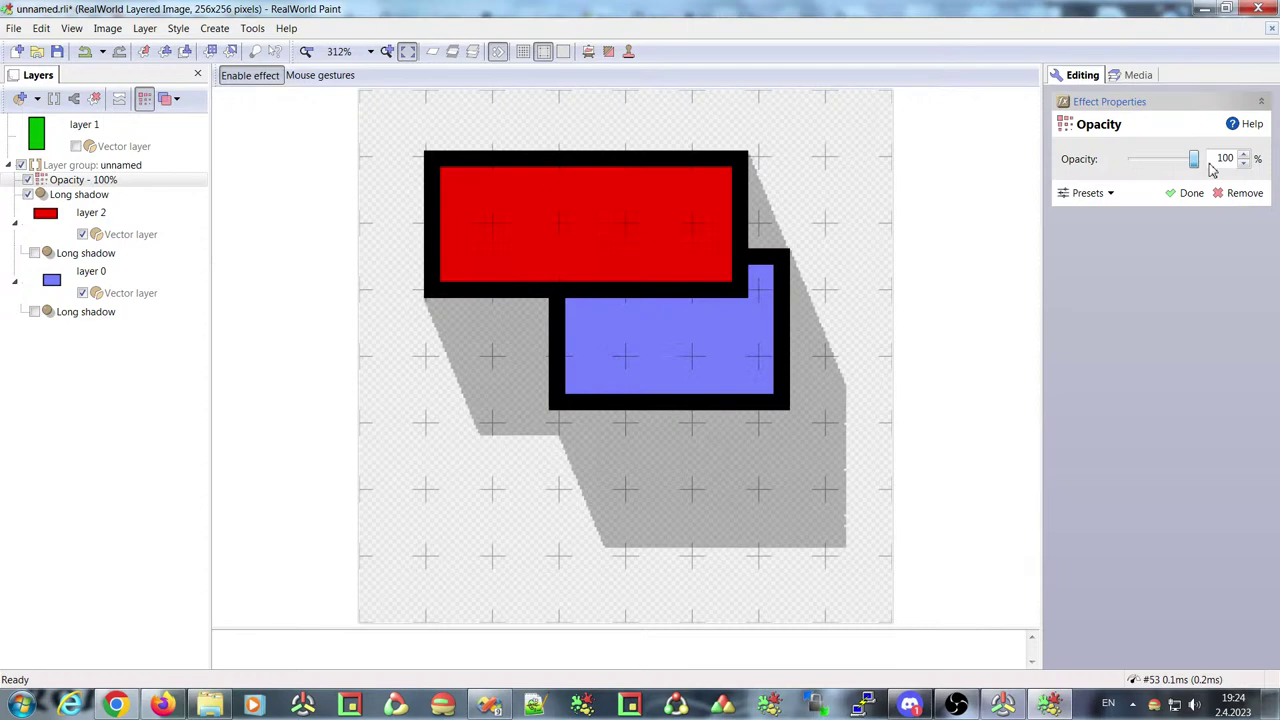
{"action": "left_click", "coordinate": [145, 98]}
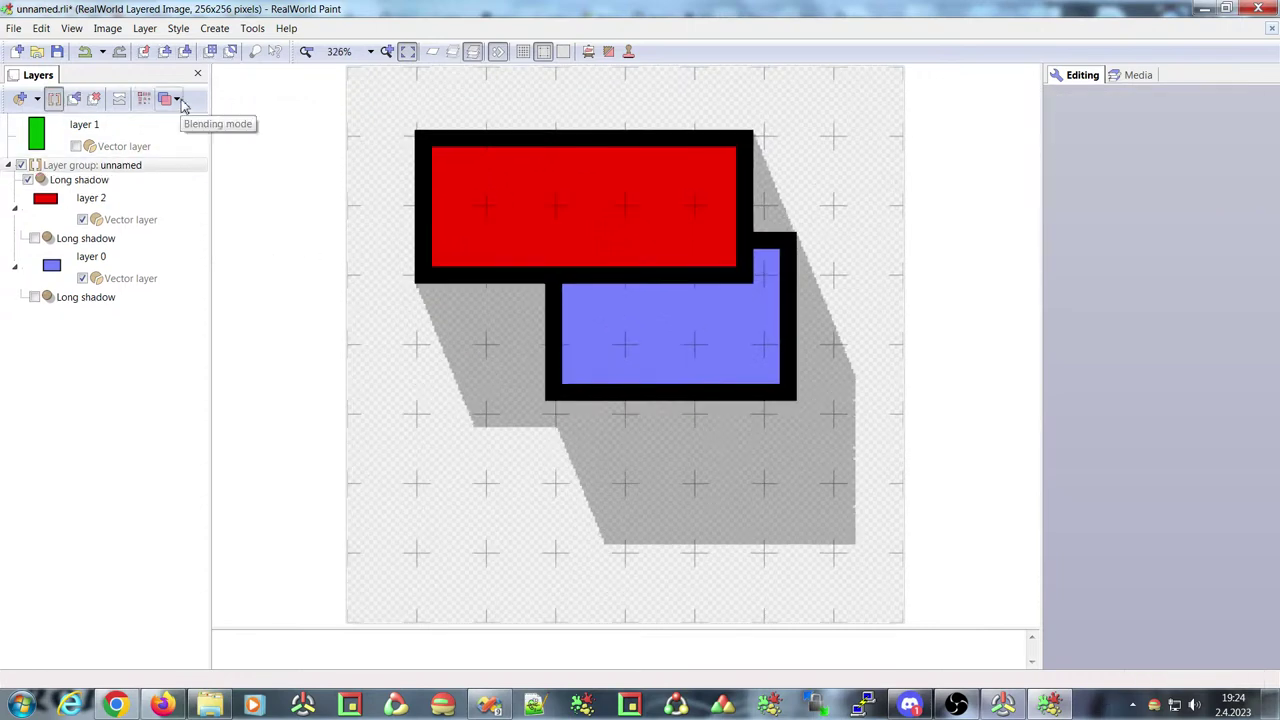
Review the blending modes for the layer group and add a 100% opacity effect above its long shadow
{"action": "left_click", "coordinate": [173, 99]}
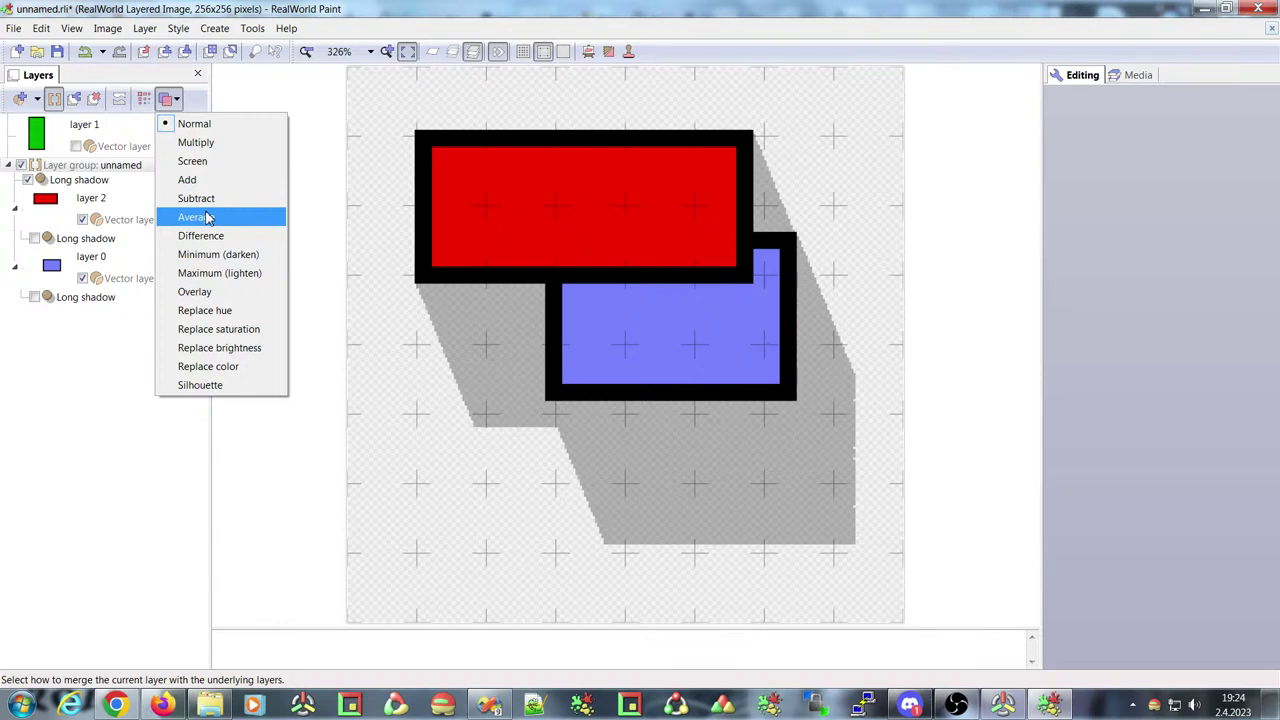
{"action": "left_click", "coordinate": [55, 172]}
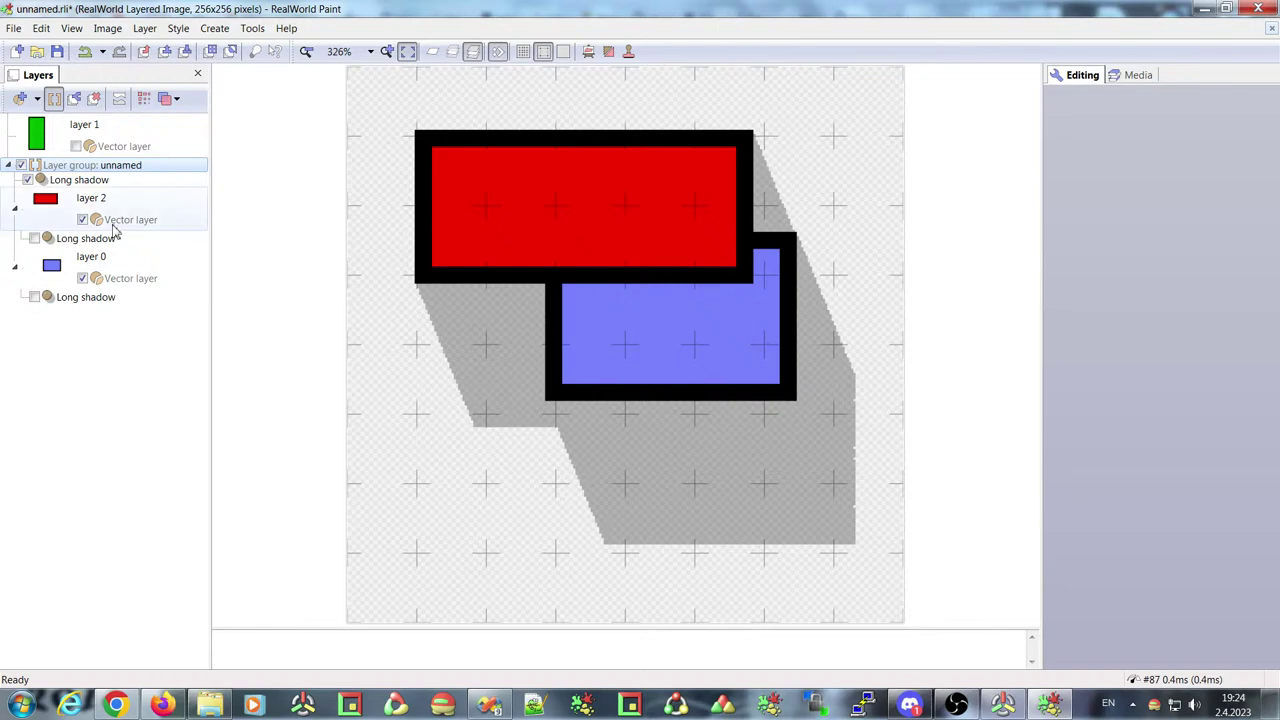
{"action": "left_click", "coordinate": [144, 98]}
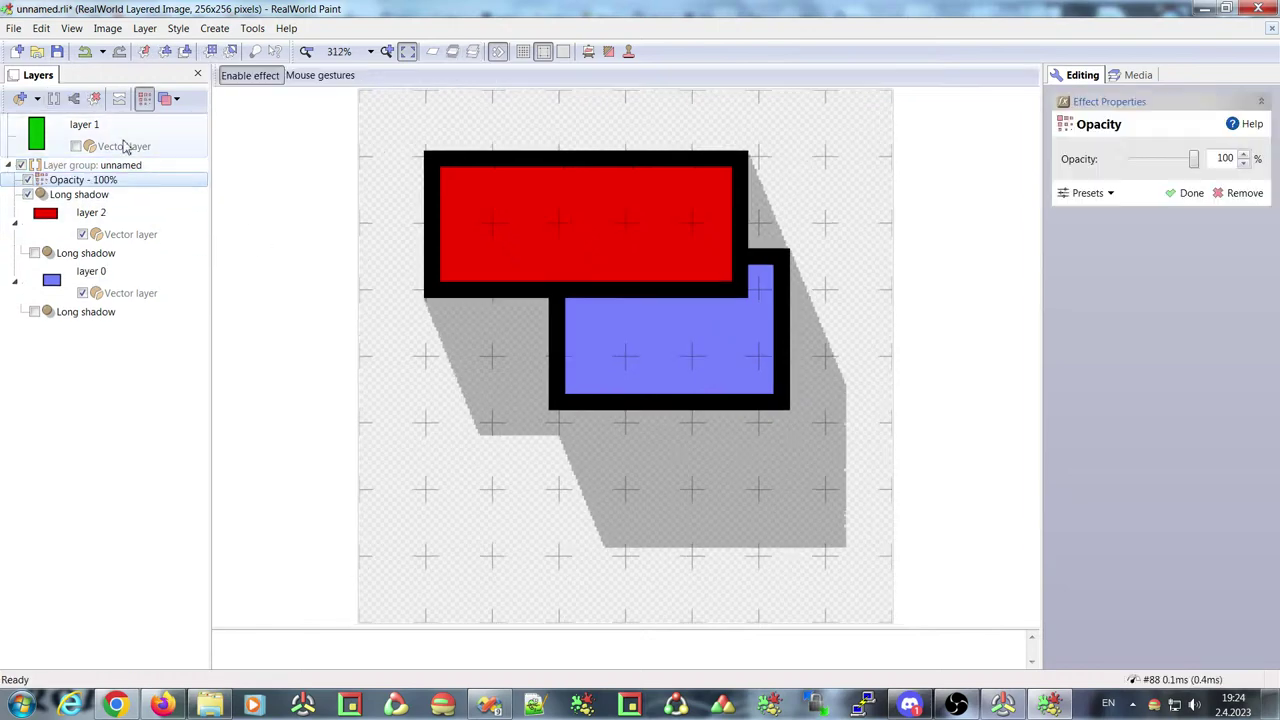
{"action": "left_click_drag", "start_coordinate": [62, 203], "coordinate": [76, 182]}
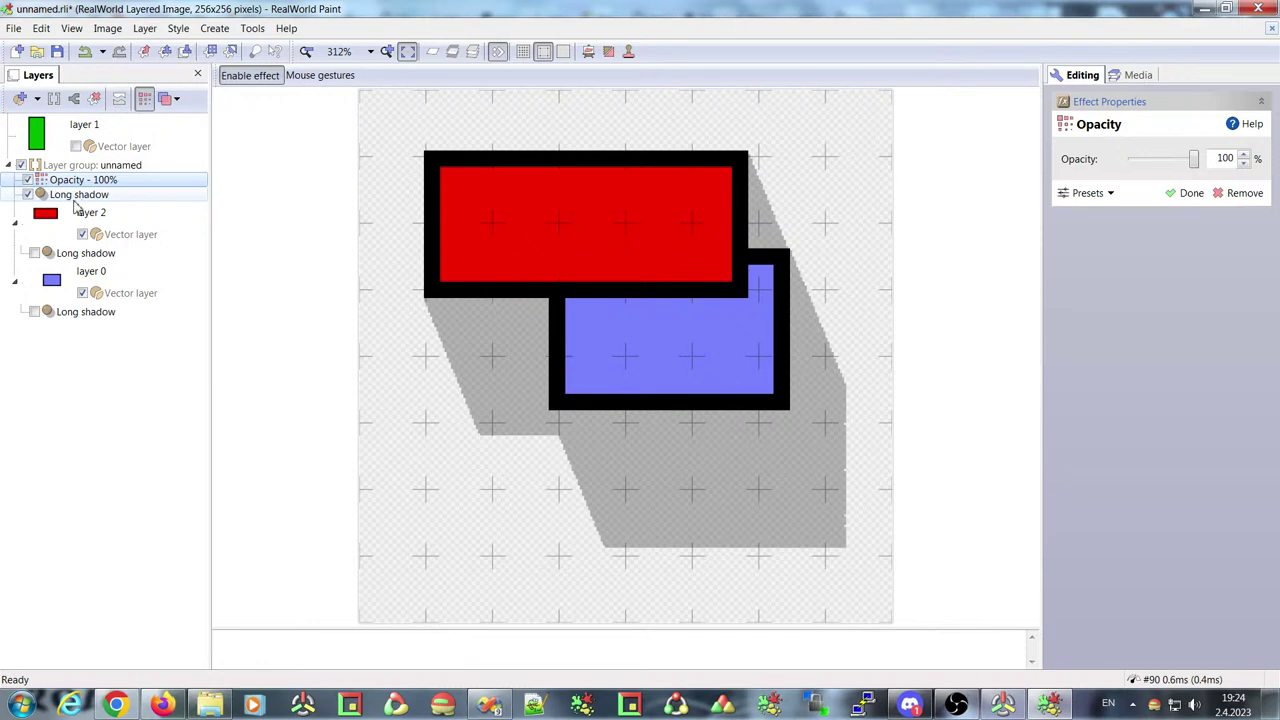
Make the green layer 1 visible and select the layer group's long shadow effect
{"action": "left_click", "coordinate": [76, 146]}
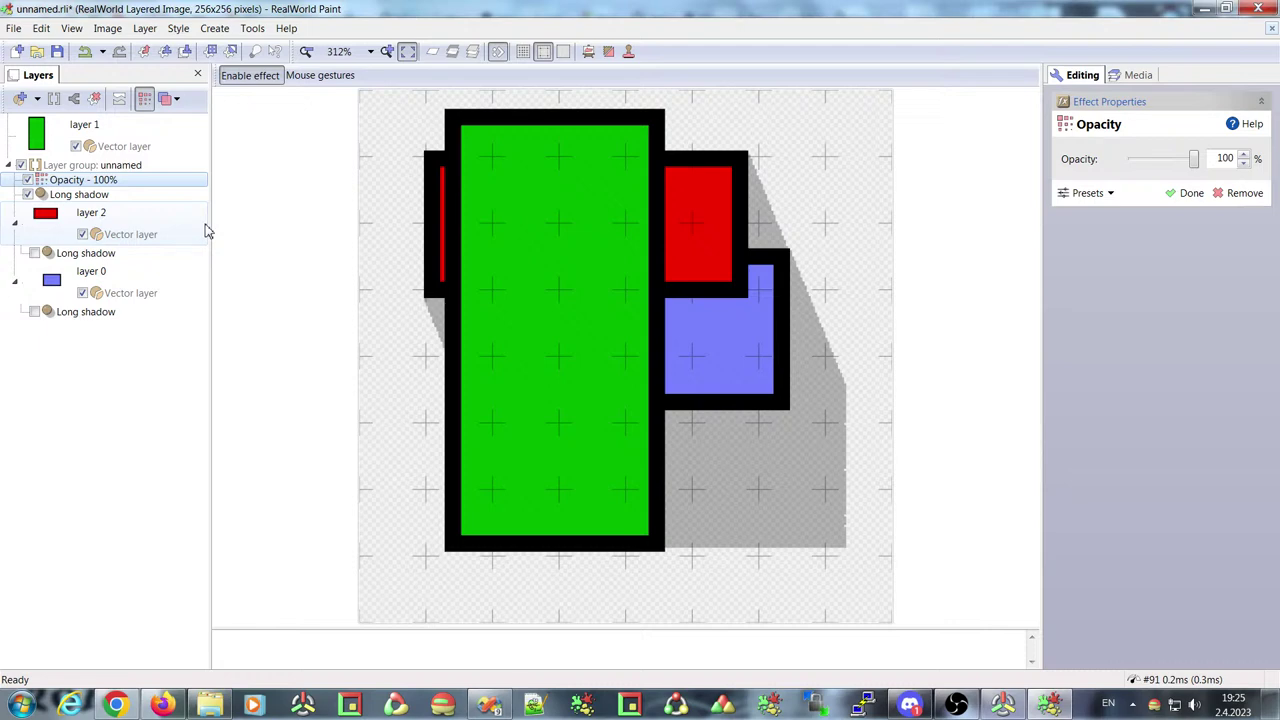
{"action": "left_click", "coordinate": [62, 195]}
{"action": "left_click", "coordinate": [63, 185]}
{"action": "left_click", "coordinate": [65, 196]}
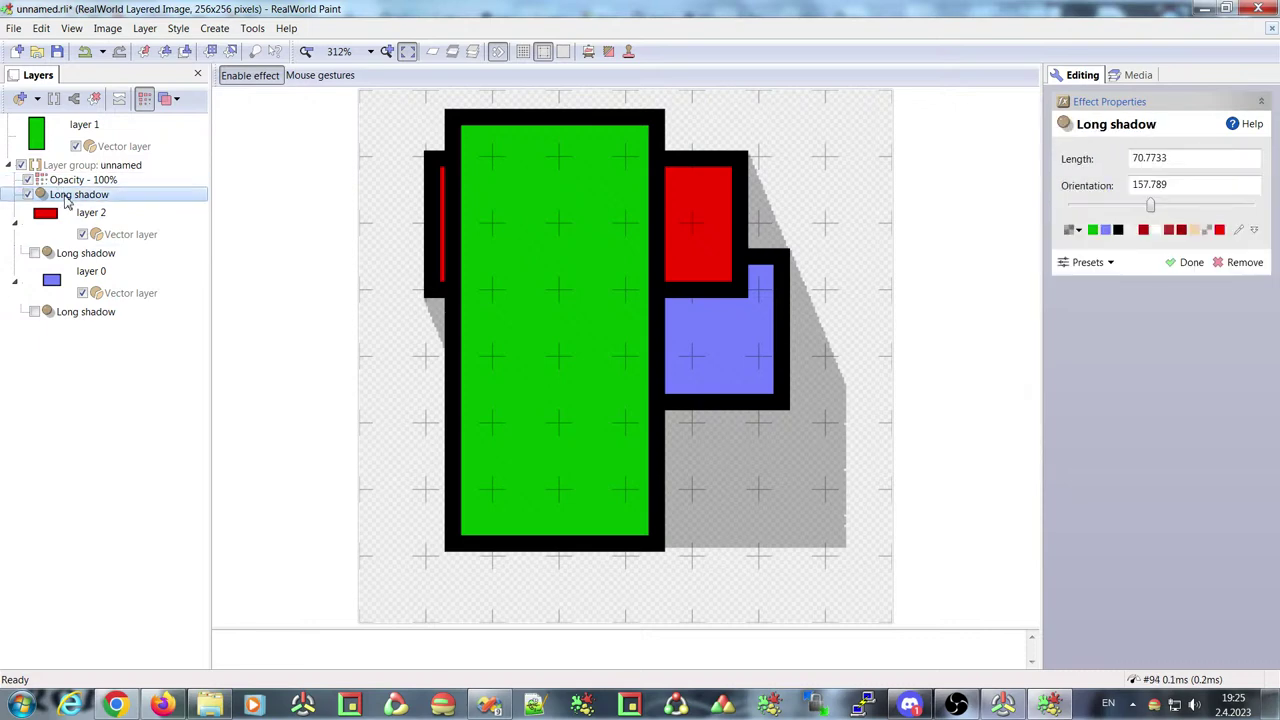
Try merging the layer group into a single raster layer and expanding it, and undo the merge
{"action": "left_click", "coordinate": [119, 100]}
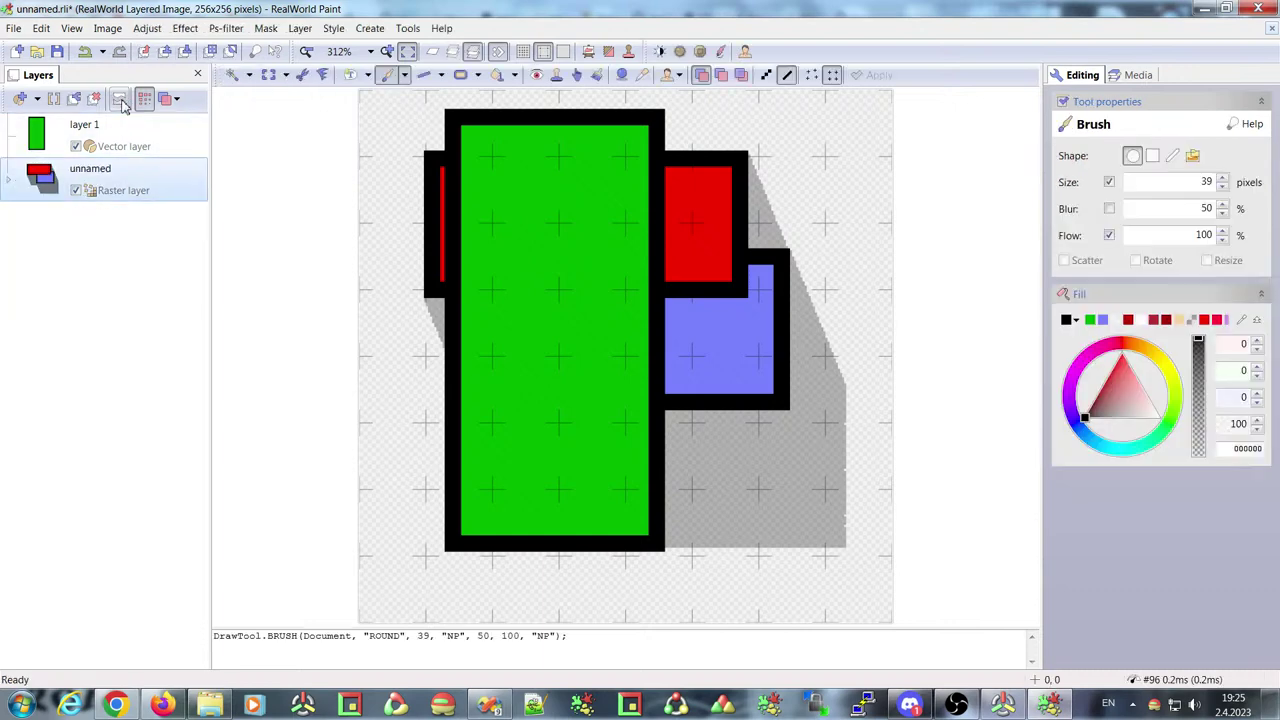
{"action": "left_click", "coordinate": [10, 184]}
{"action": "left_click", "coordinate": [10, 185]}
{"action": "left_click", "coordinate": [10, 185]}
{"action": "left_click", "coordinate": [10, 185]}
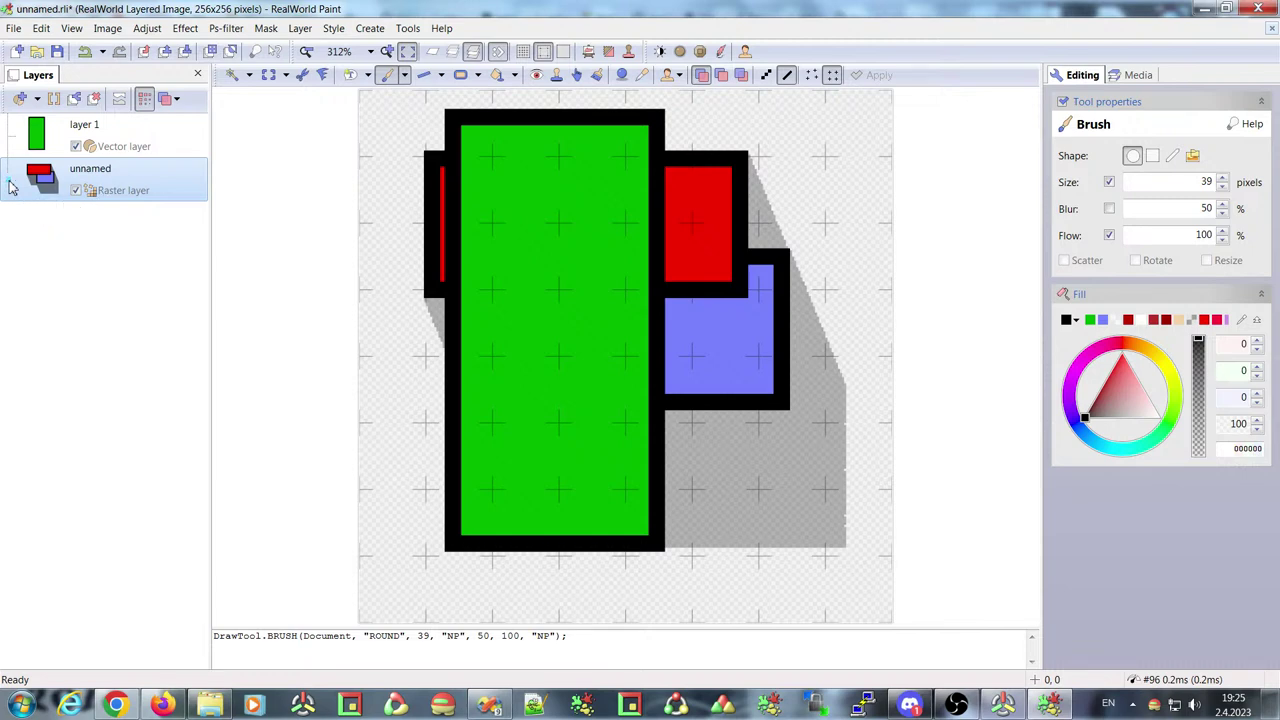
{"action": "left_click", "coordinate": [90, 55]}
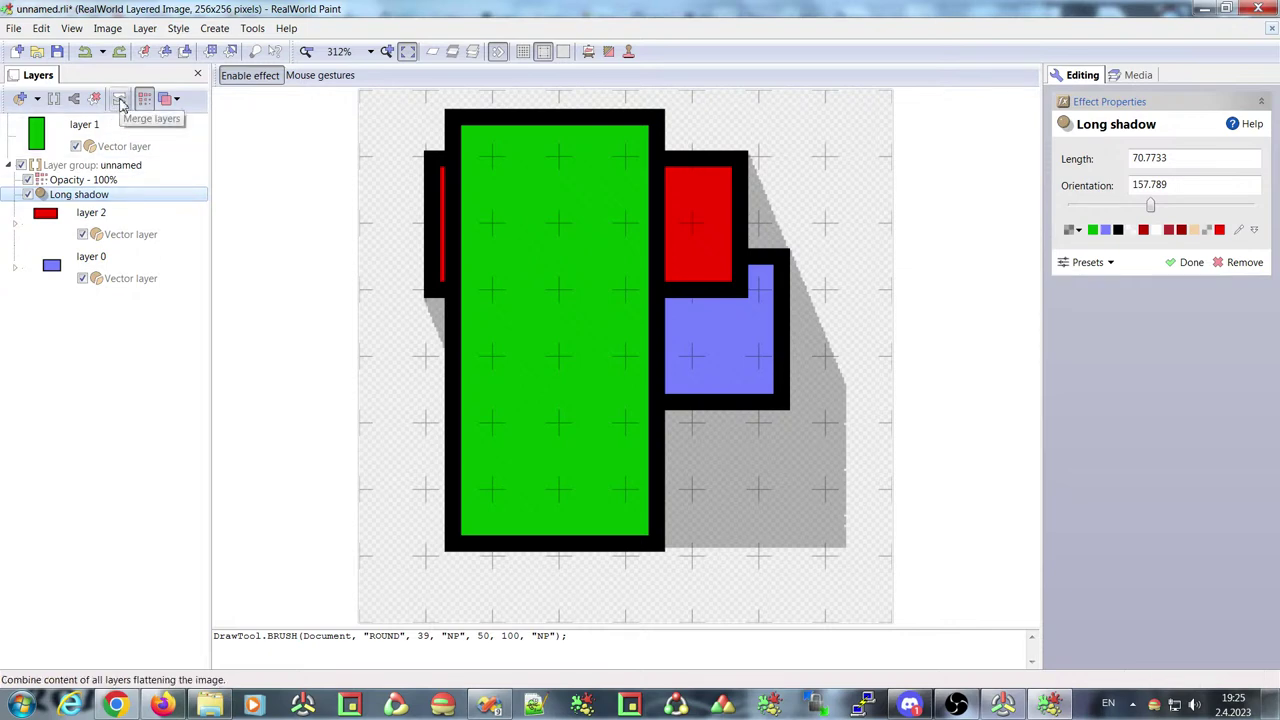
Select the group's opacity effect, flatten the layer group into one raster layer once more, and undo that
{"action": "left_click", "coordinate": [97, 194]}
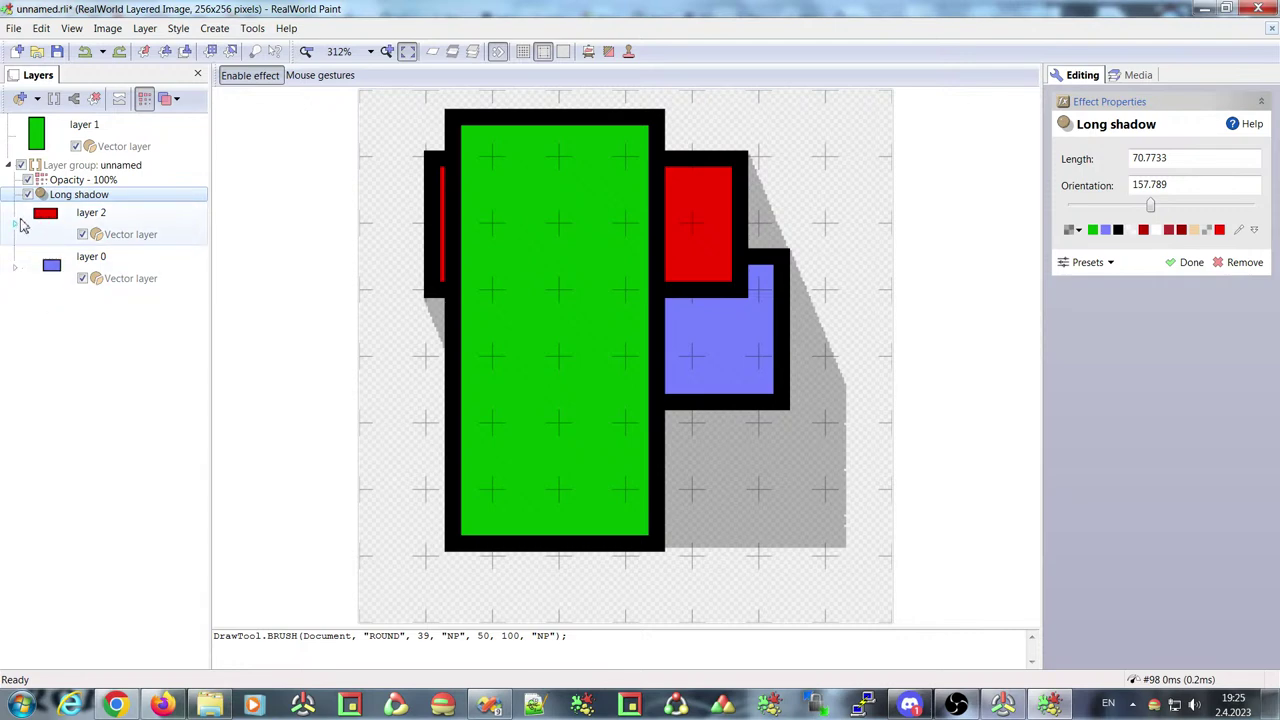
{"action": "left_click", "coordinate": [62, 182]}
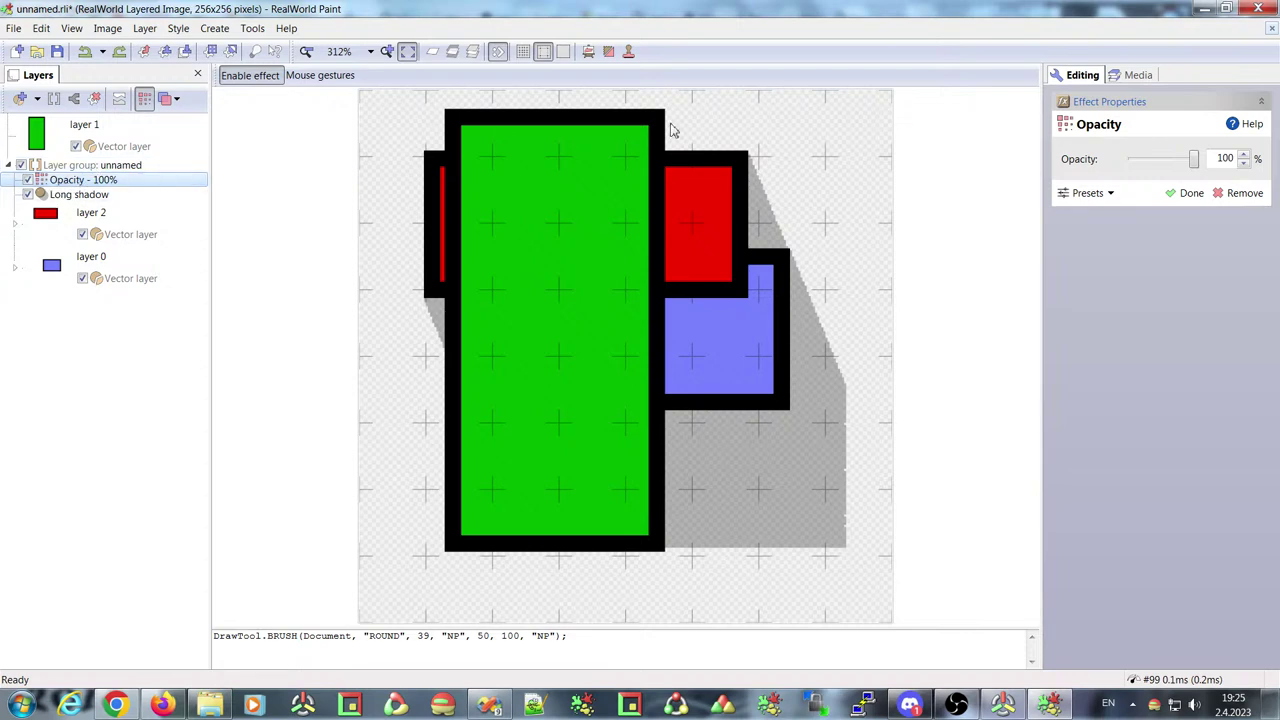
{"action": "left_click", "coordinate": [63, 195]}
{"action": "left_click", "coordinate": [72, 181]}
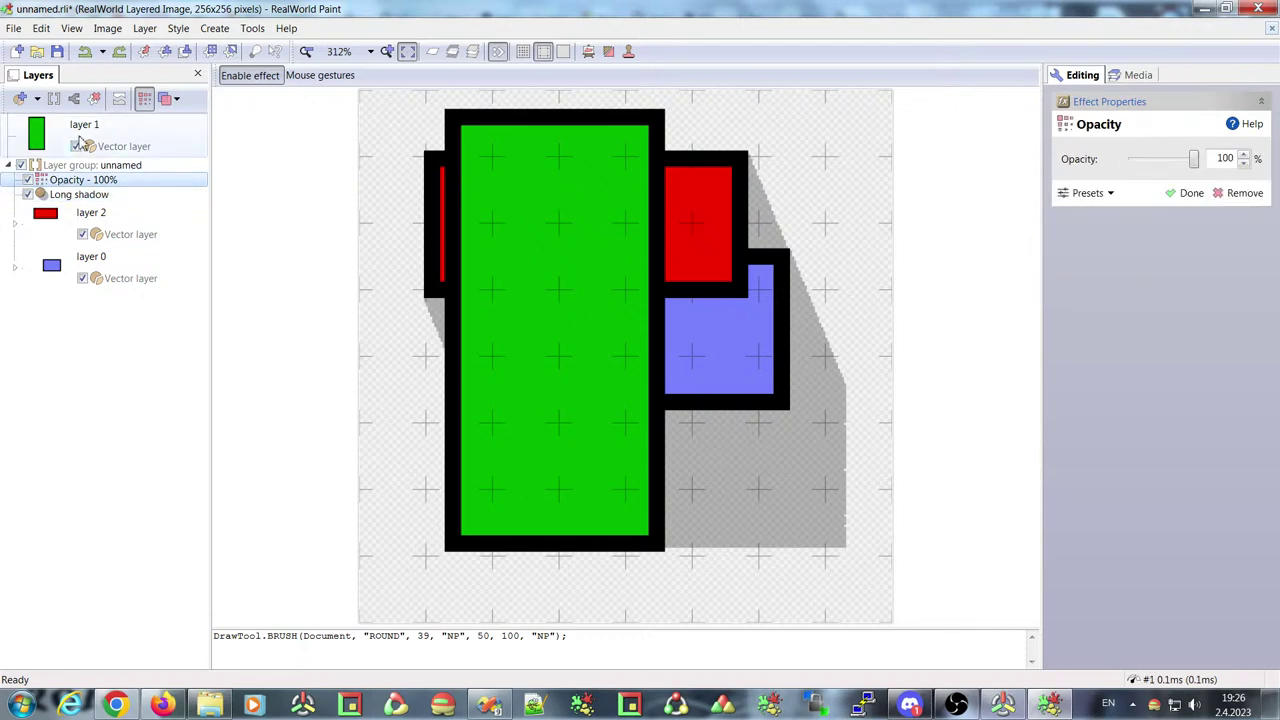
{"action": "left_click", "coordinate": [118, 101]}
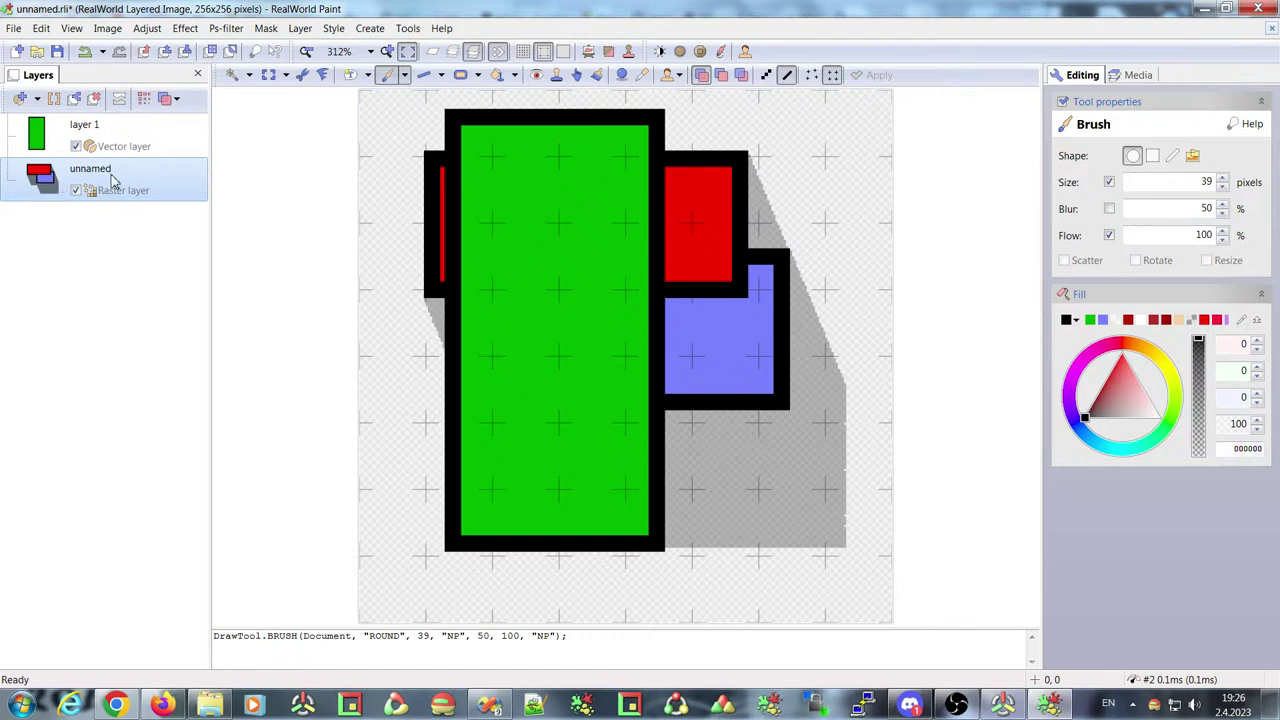
{"action": "left_click", "coordinate": [84, 52]}
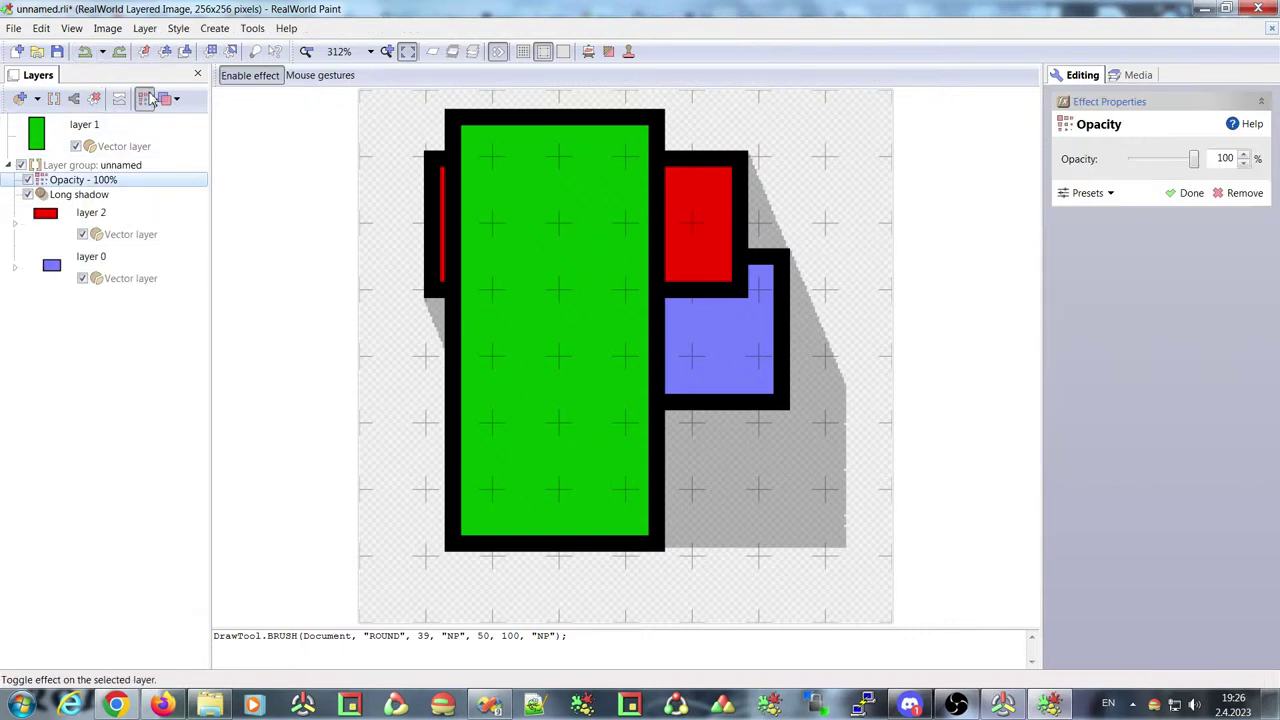
Try a projected shadow on the layer group, adjusting its perspective outline, and undo the effect
{"action": "left_click", "coordinate": [177, 28]}
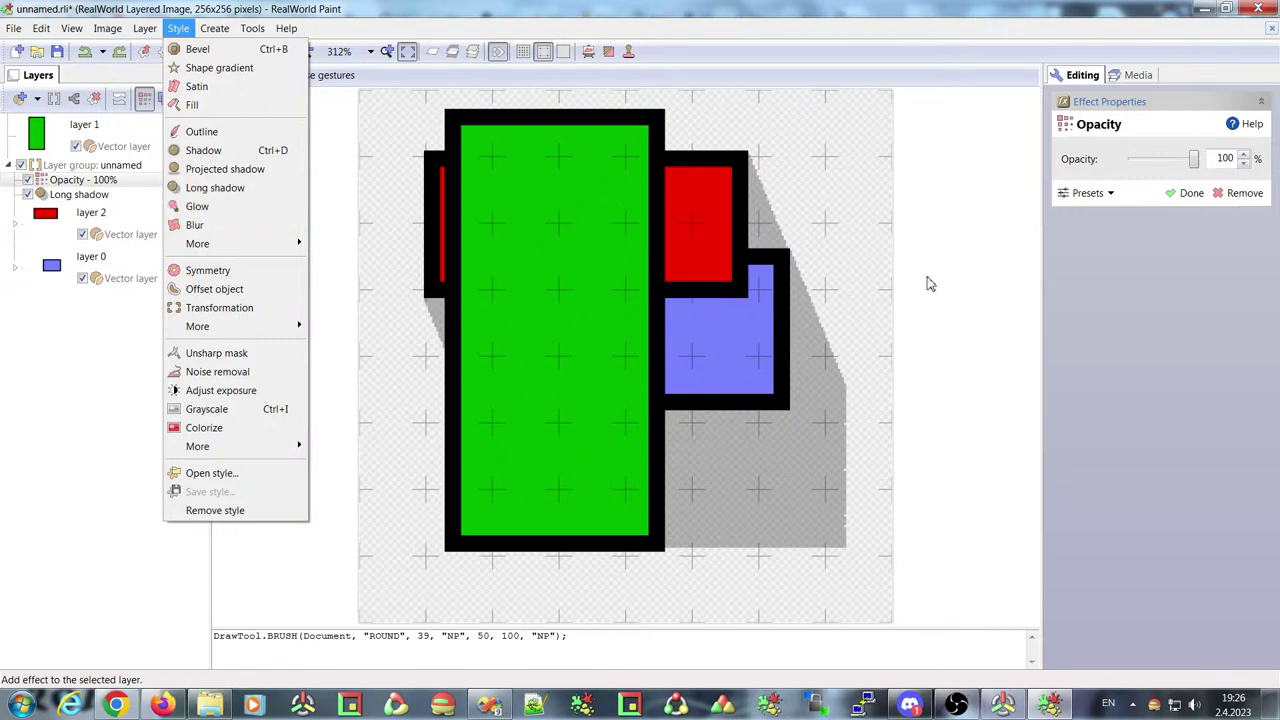
{"action": "left_click", "coordinate": [207, 170]}
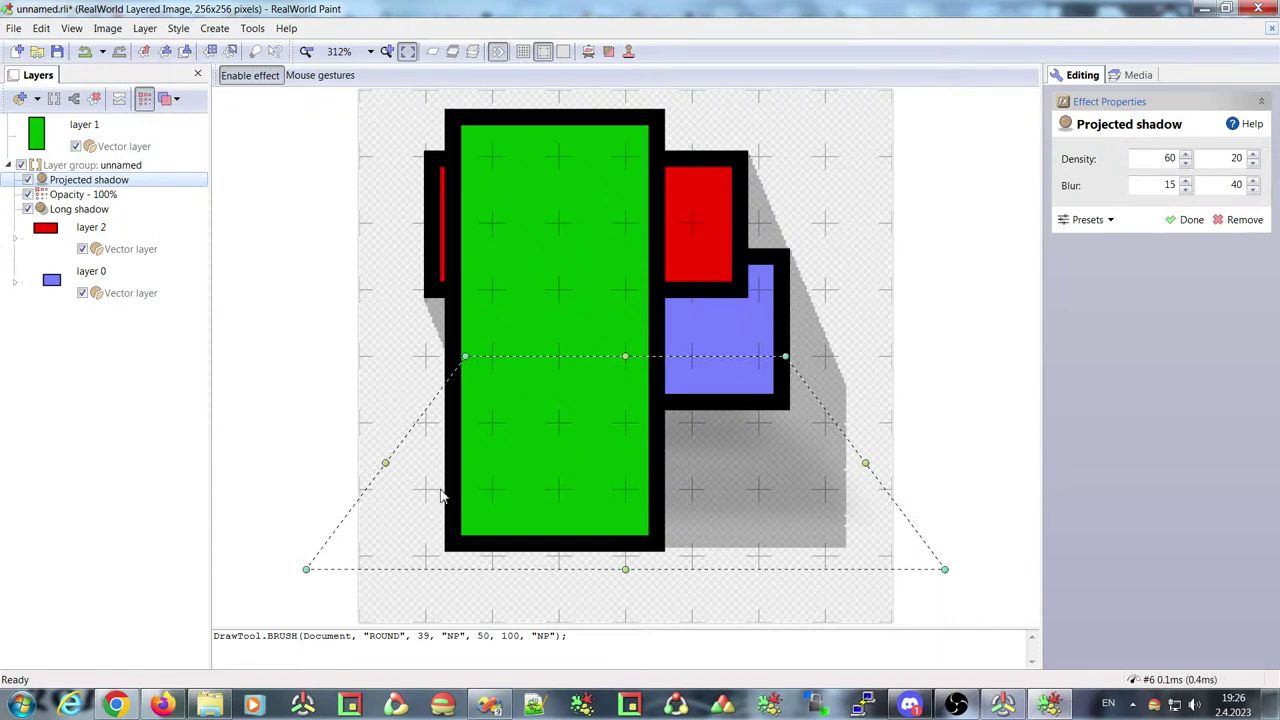
{"action": "mouse_move", "coordinate": [467, 365]}
{"action": "left_mouse_down"}
{"action": "mouse_move", "coordinate": [557, 366]}
{"action": "mouse_move", "coordinate": [477, 362]}
{"action": "left_mouse_up"}
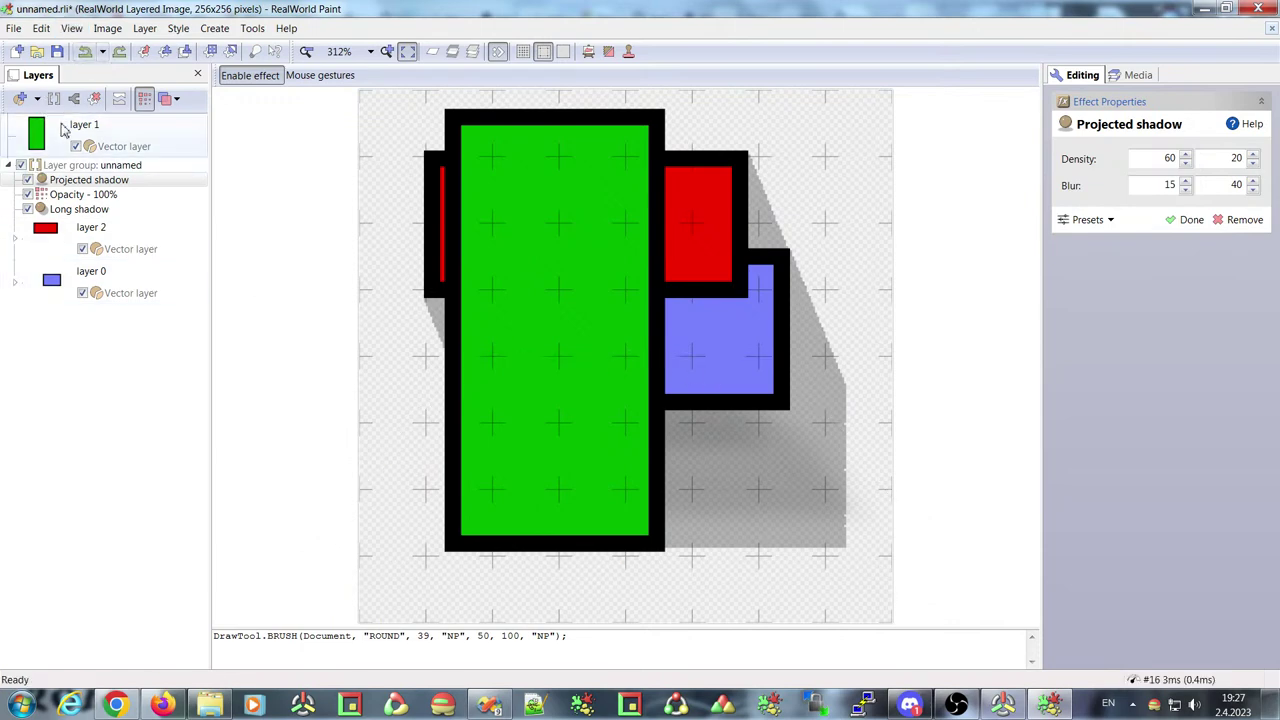
{"action": "left_click", "coordinate": [85, 52]}
{"action": "left_click", "coordinate": [85, 53]}
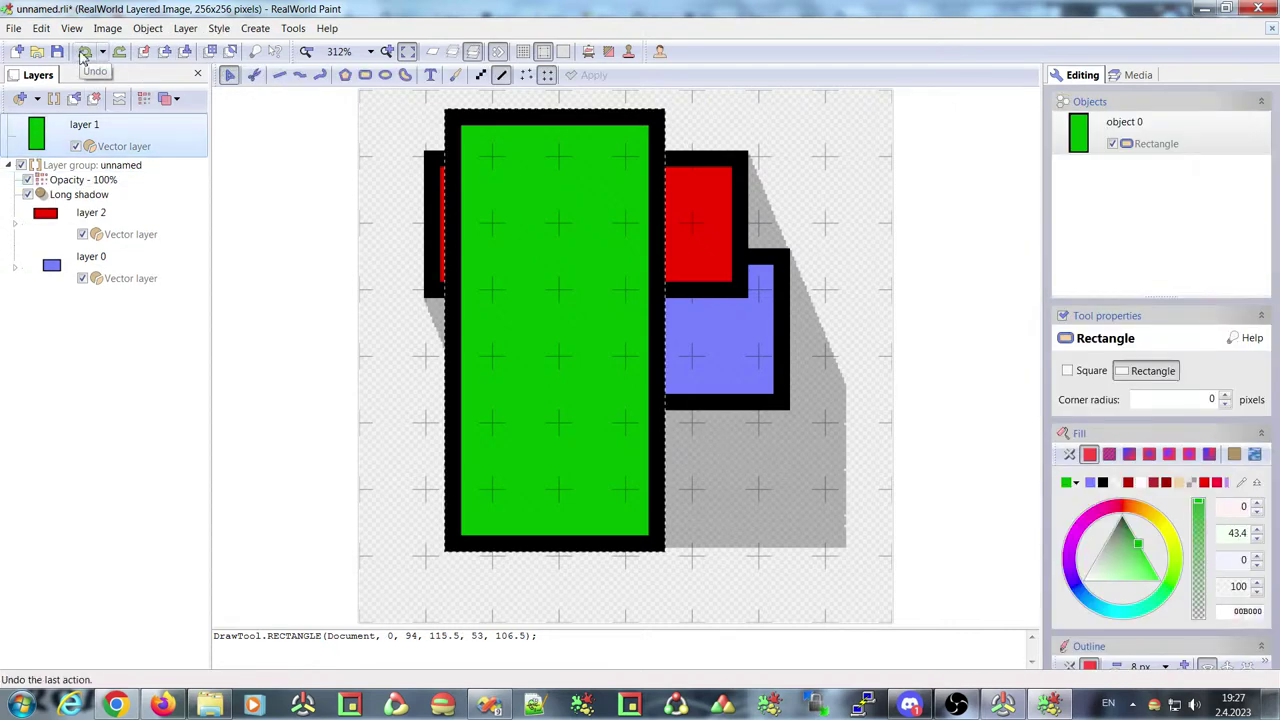
Add a projected shadow effect to the green layer 1
{"action": "left_click", "coordinate": [218, 30]}
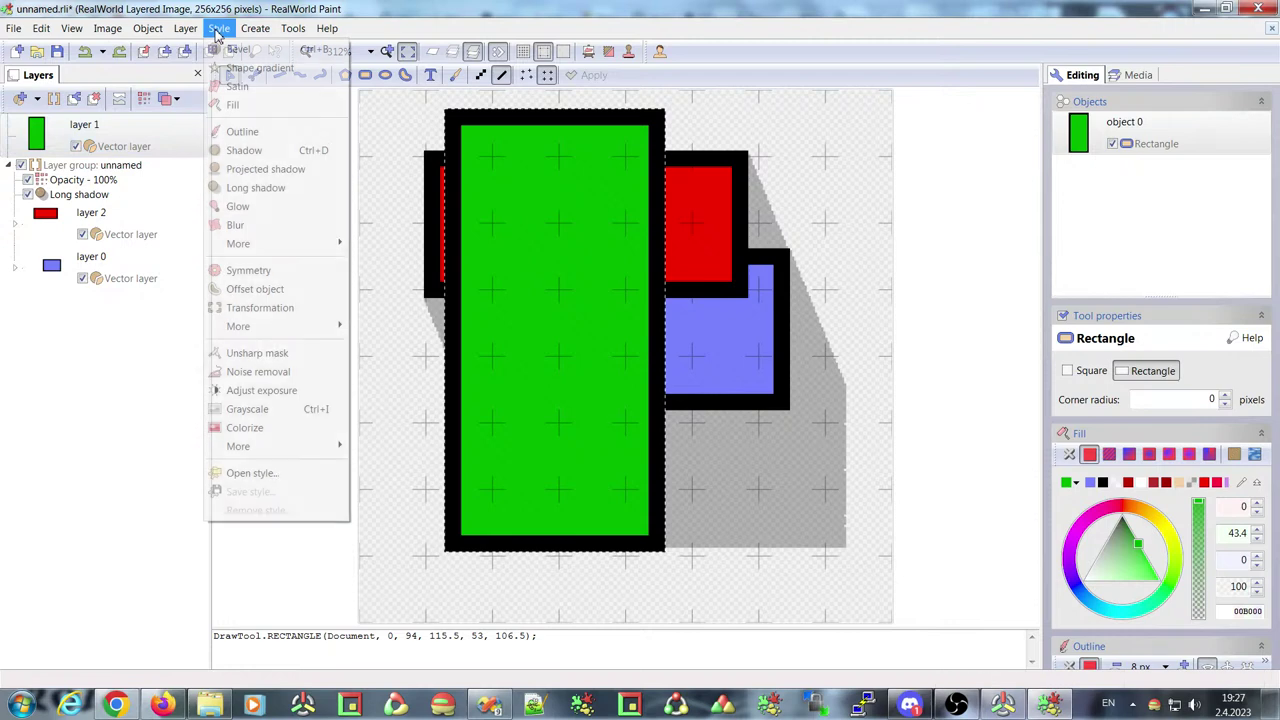
{"action": "left_click", "coordinate": [243, 170]}
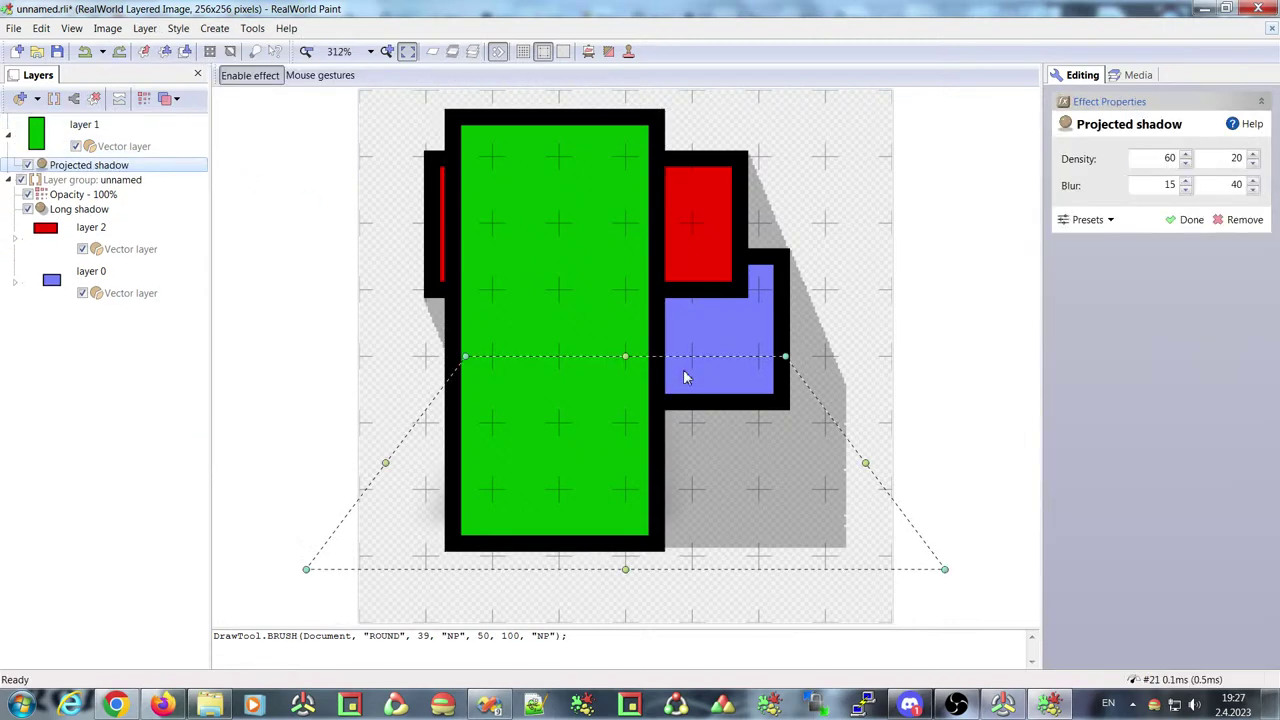
Skew the green rectangle's projected shadow with its control points so the shadow leans out to the right of the shape
{"action": "left_click_drag", "start_coordinate": [466, 358], "coordinate": [491, 366]}
{"action": "left_click_drag", "start_coordinate": [627, 577], "coordinate": [631, 603]}
{"action": "left_click_drag", "start_coordinate": [636, 362], "coordinate": [730, 368]}
{"action": "left_click", "coordinate": [42, 165]}
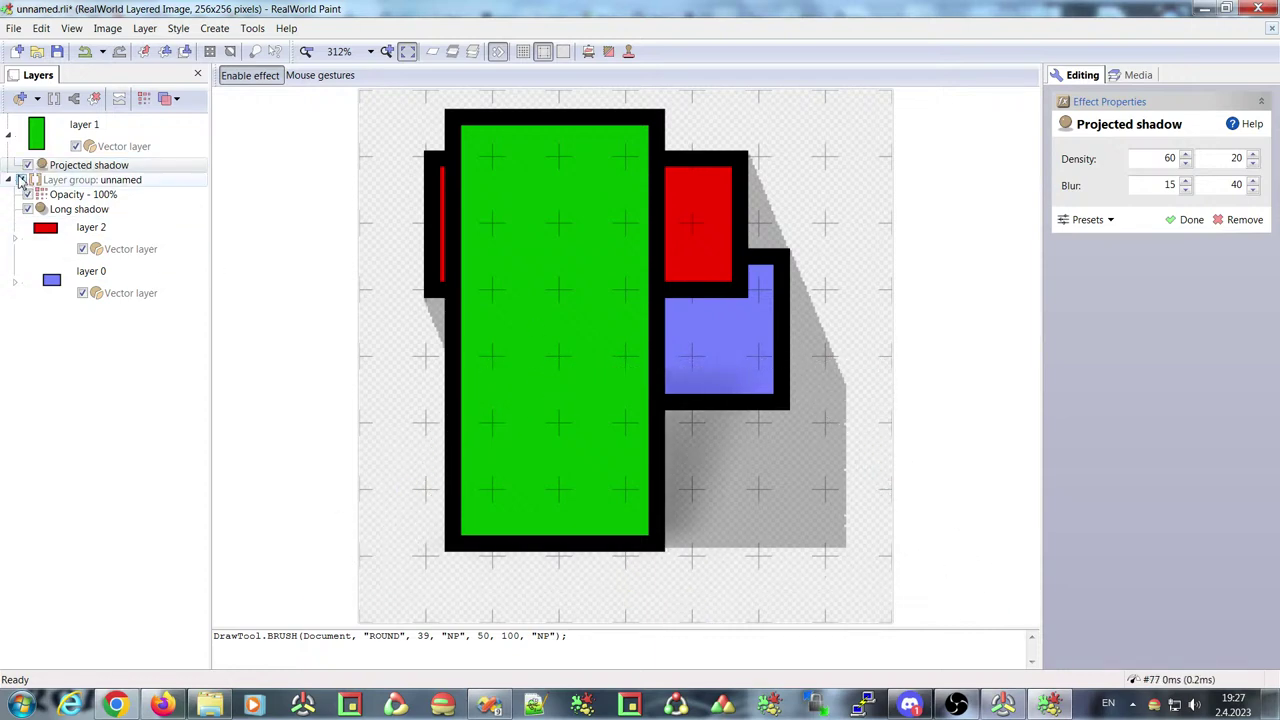
With the layer group temporarily hidden, reshape the green rectangle's projected shadow into a short slanted cast around its base
{"action": "left_click", "coordinate": [21, 180]}
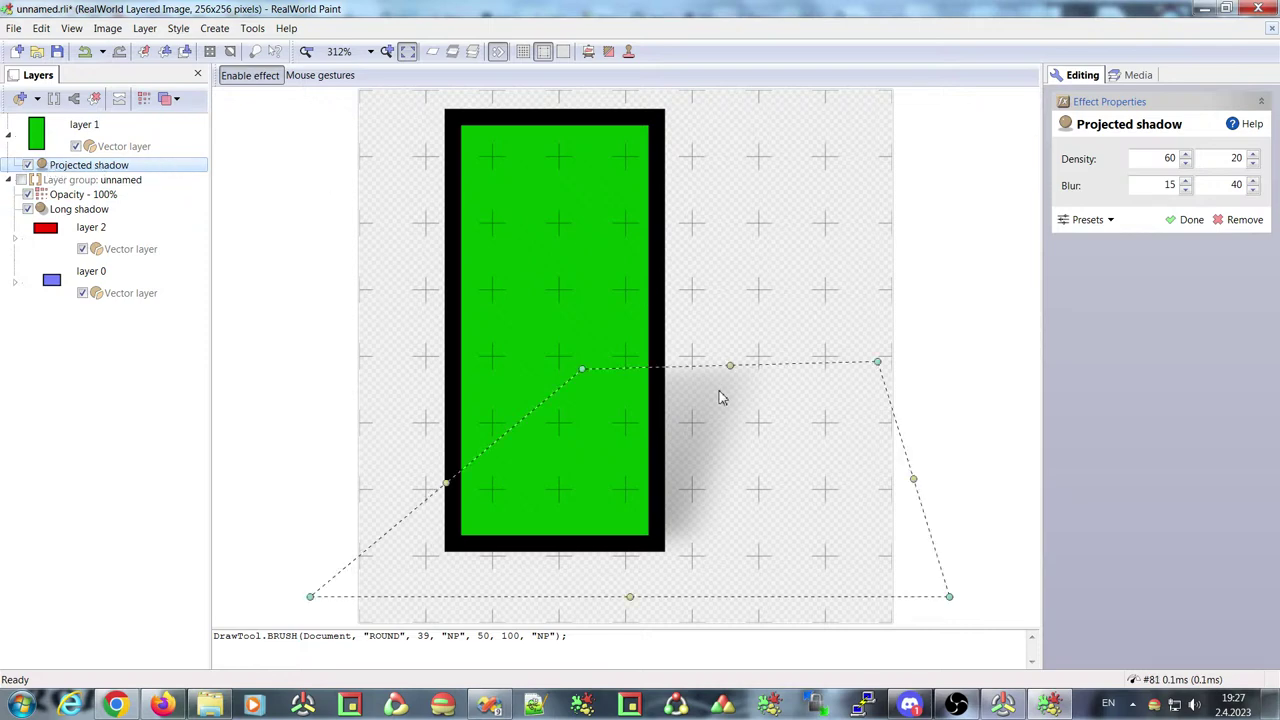
{"action": "left_click_drag", "start_coordinate": [733, 372], "coordinate": [720, 456]}
{"action": "left_click_drag", "start_coordinate": [630, 599], "coordinate": [629, 631]}
{"action": "left_click_drag", "start_coordinate": [867, 454], "coordinate": [861, 458]}
{"action": "left_click_drag", "start_coordinate": [717, 458], "coordinate": [717, 495]}
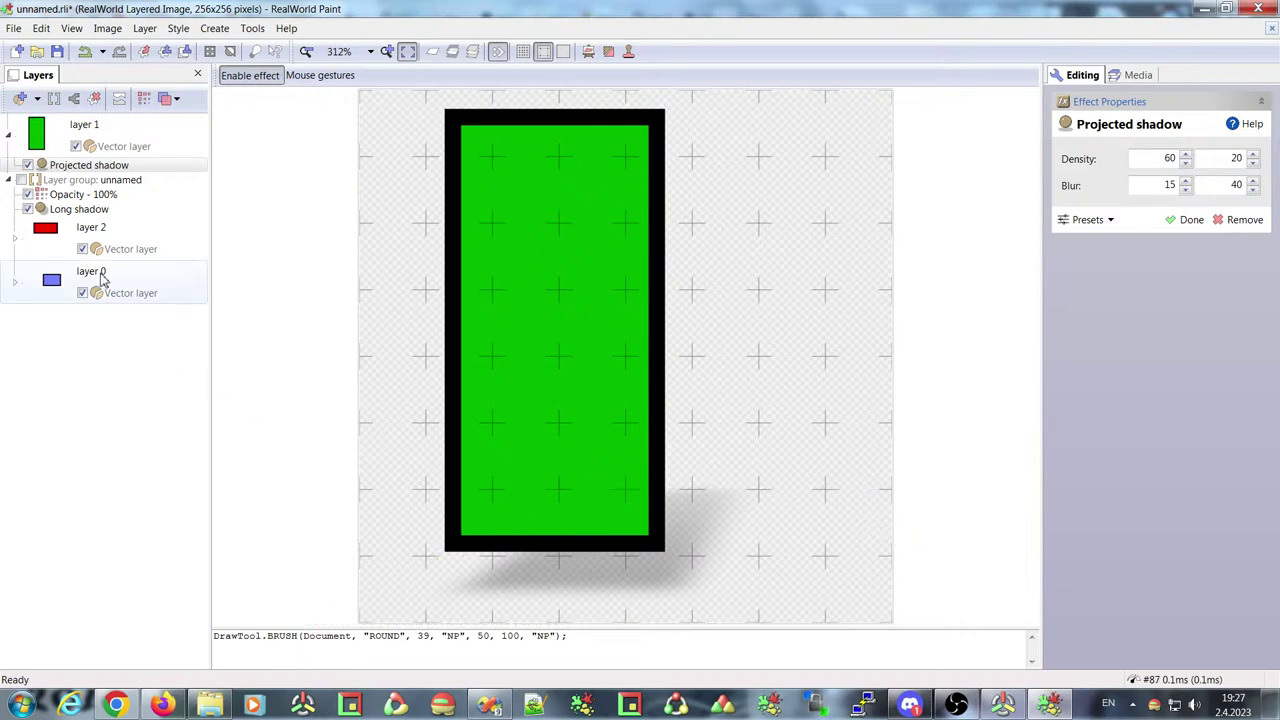
{"action": "left_click", "coordinate": [41, 168]}
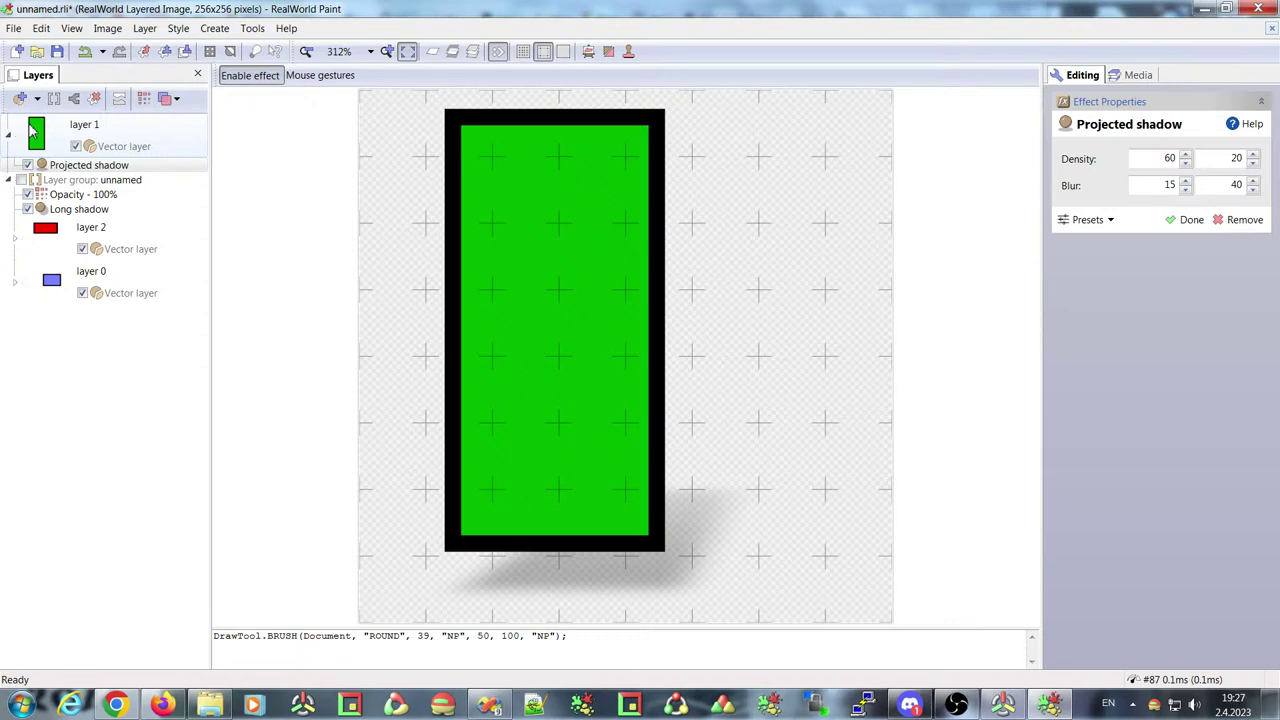
{"action": "left_click", "coordinate": [21, 179]}
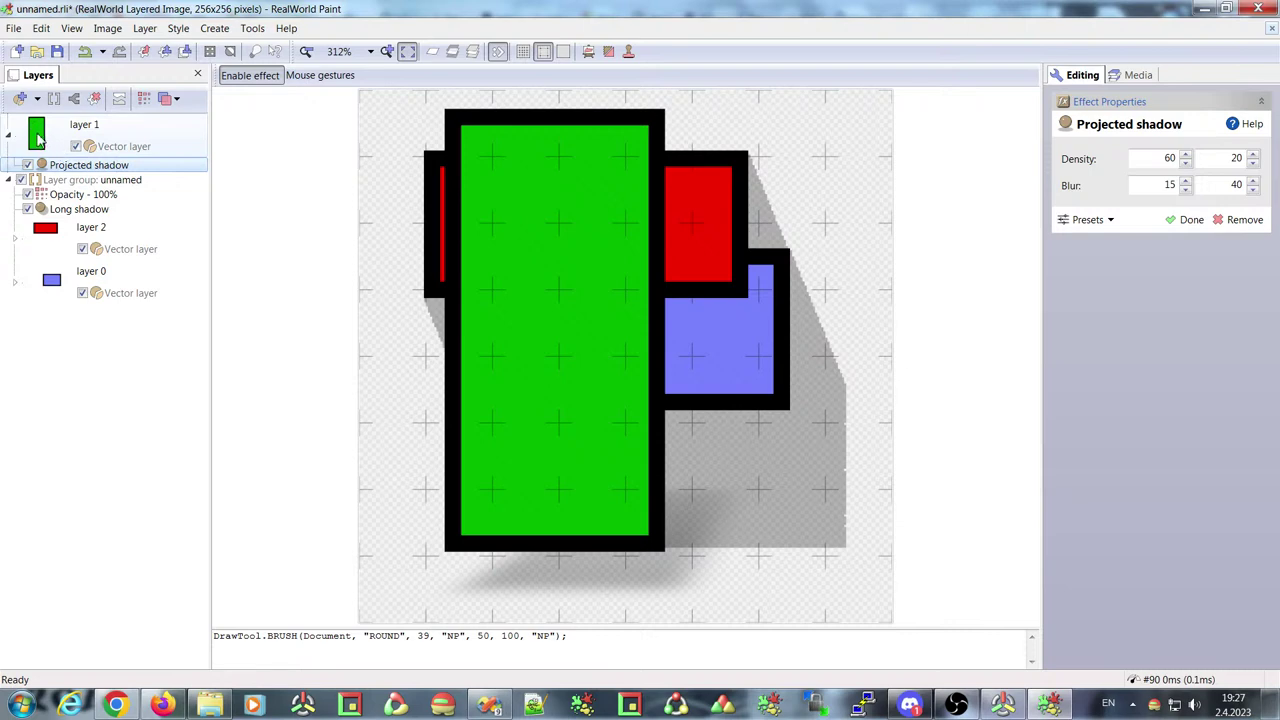
Add a line symmetry effect to the green rectangle's layer and tilt its axis to an orientation of about 18.3
{"action": "left_click", "coordinate": [42, 132]}
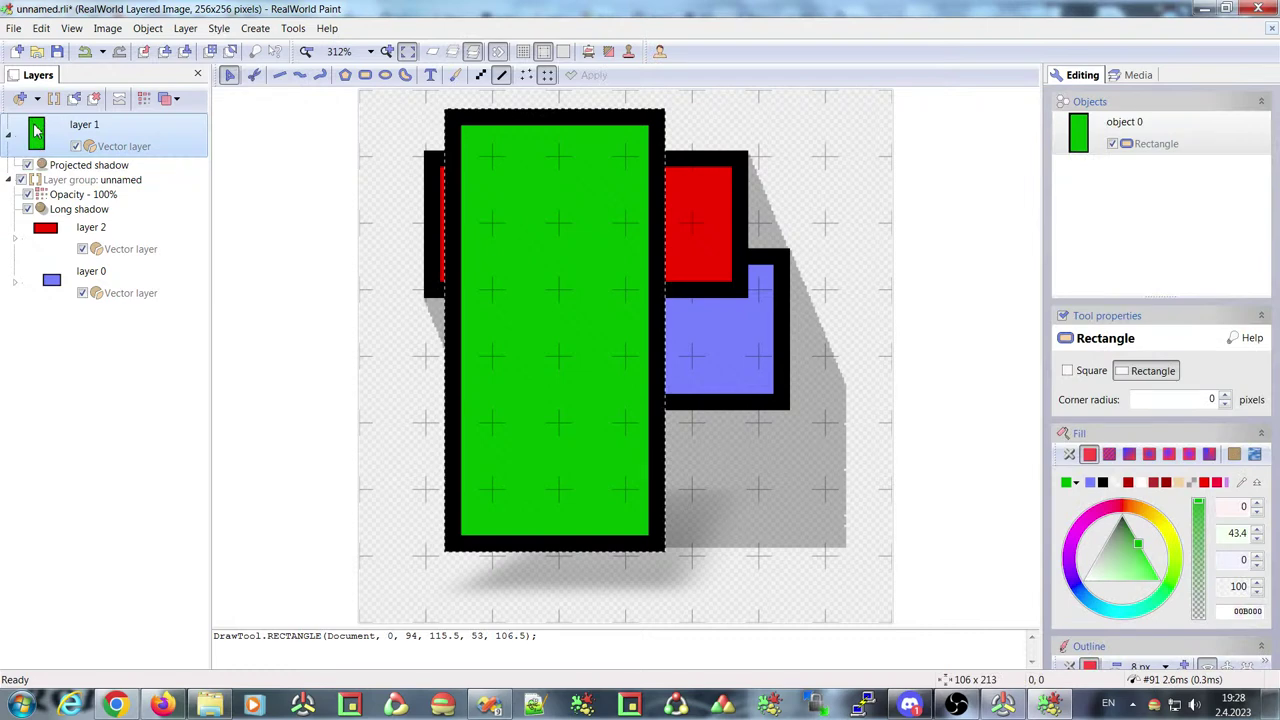
{"action": "left_click", "coordinate": [115, 705]}
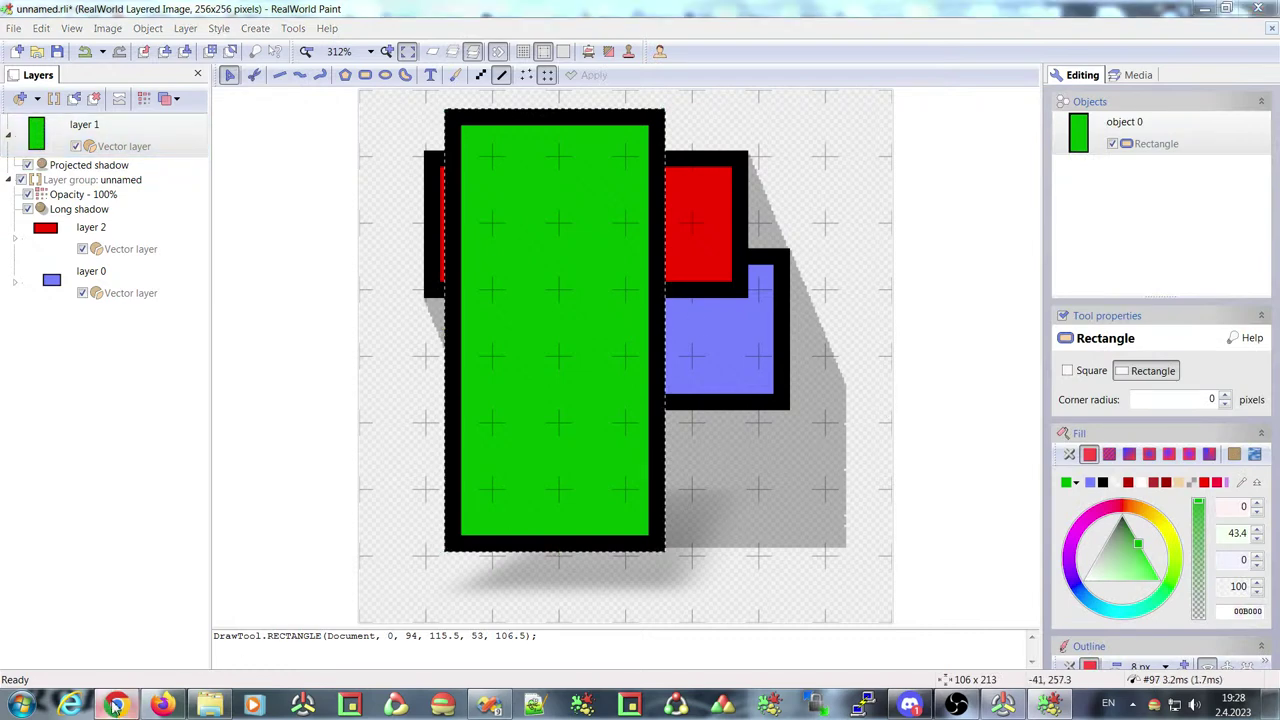
{"action": "left_click", "coordinate": [115, 705]}
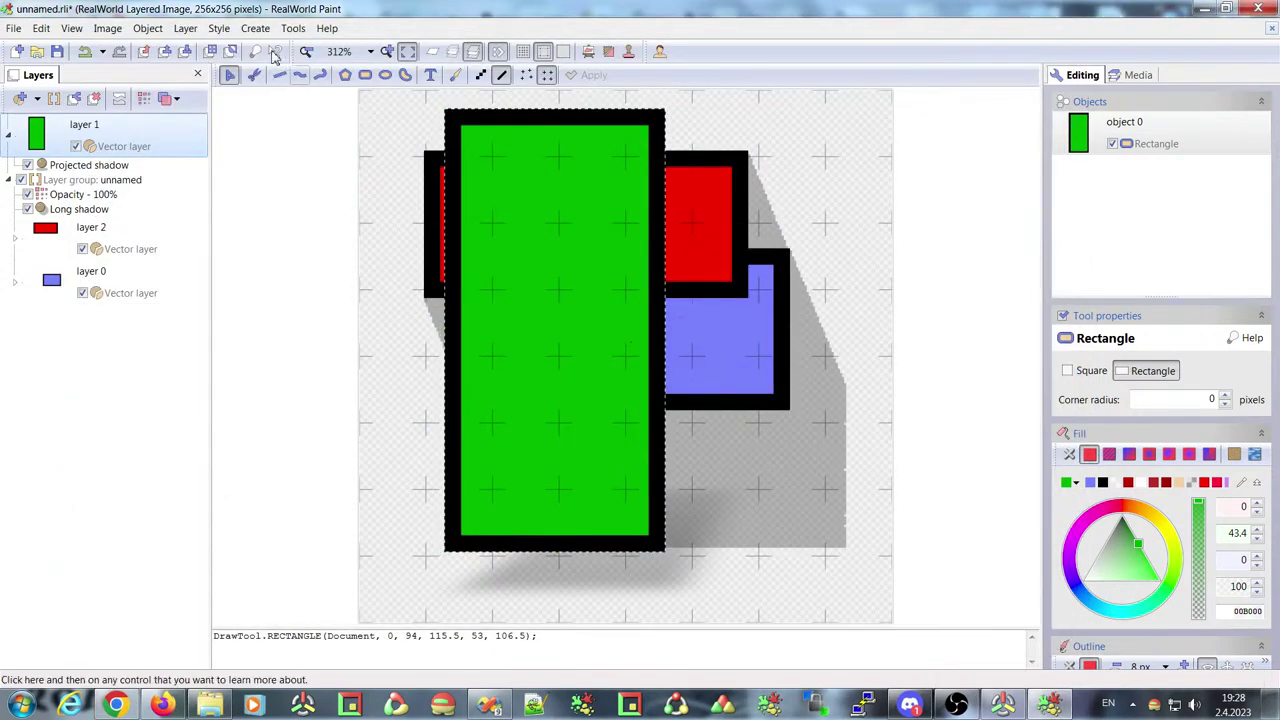
{"action": "left_click", "coordinate": [220, 29]}
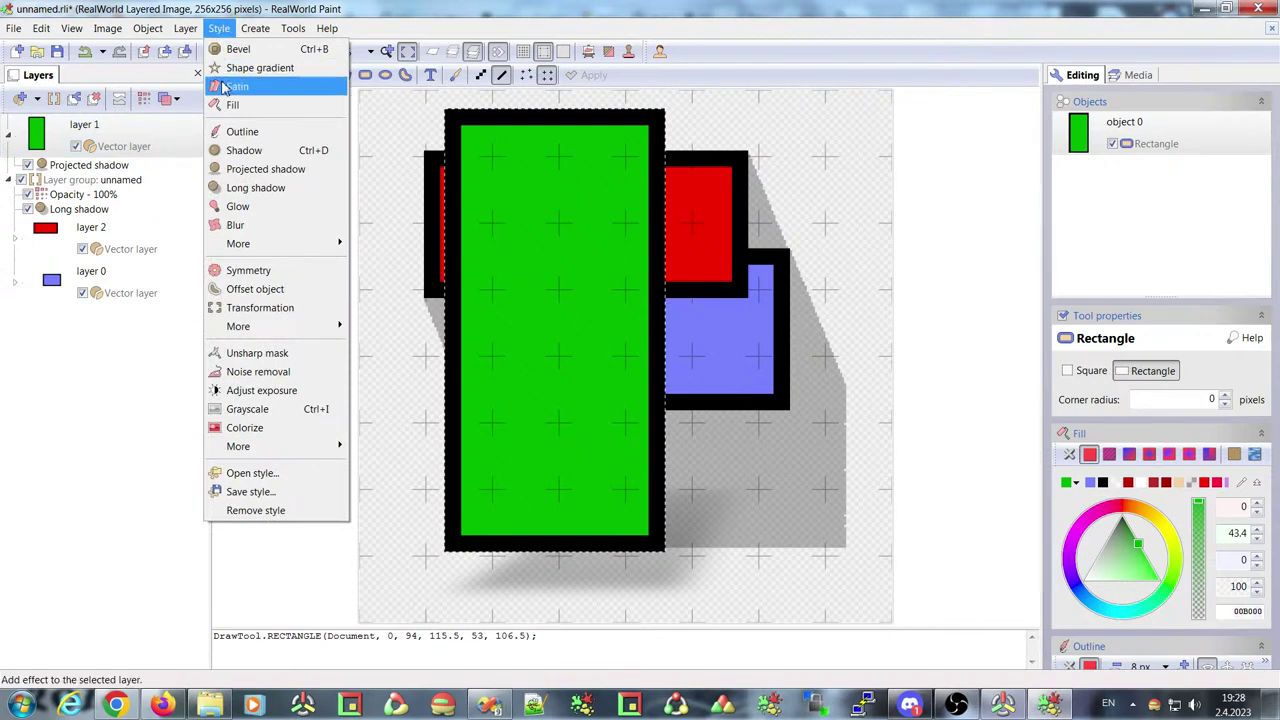
{"action": "left_click", "coordinate": [274, 276]}
{"action": "left_click_drag", "start_coordinate": [628, 172], "coordinate": [690, 230]}
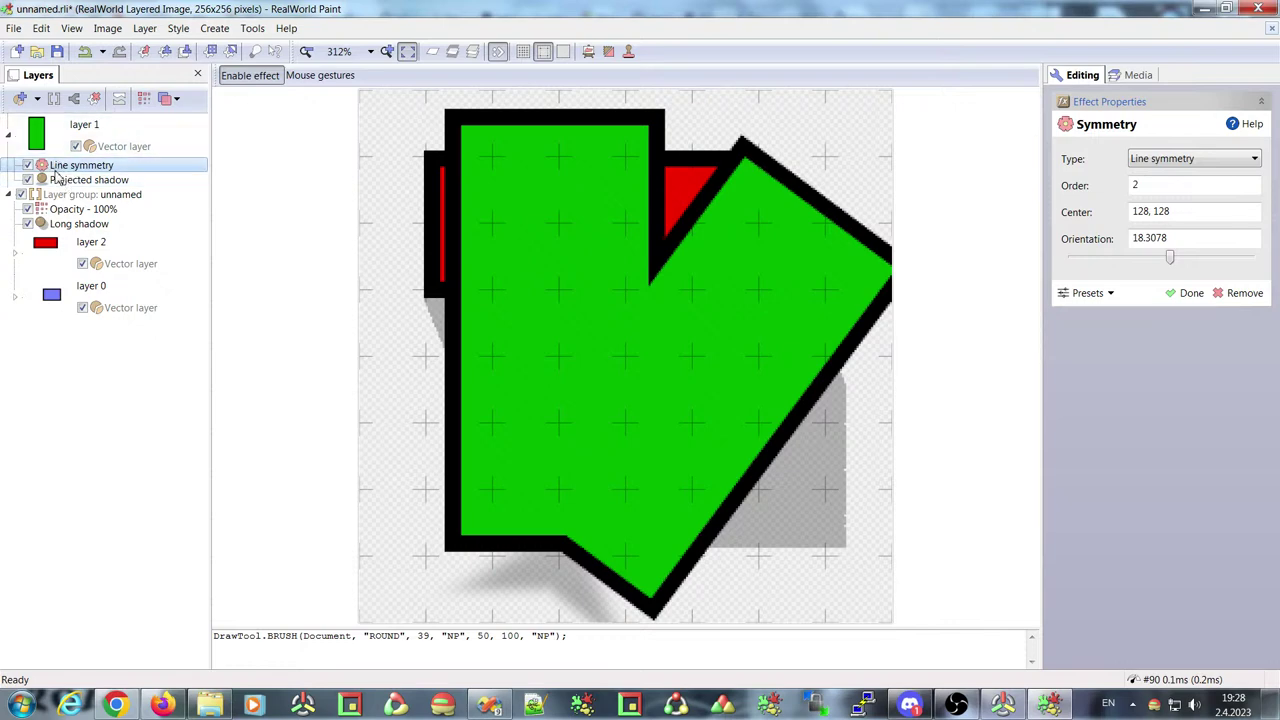
Reorder the line symmetry effect beneath the projected shadow and shift its center to about 130.4, 124.3
{"action": "mouse_move", "coordinate": [64, 172]}
{"action": "left_mouse_down"}
{"action": "mouse_move", "coordinate": [66, 195]}
{"action": "mouse_move", "coordinate": [54, 164]}
{"action": "left_mouse_up"}
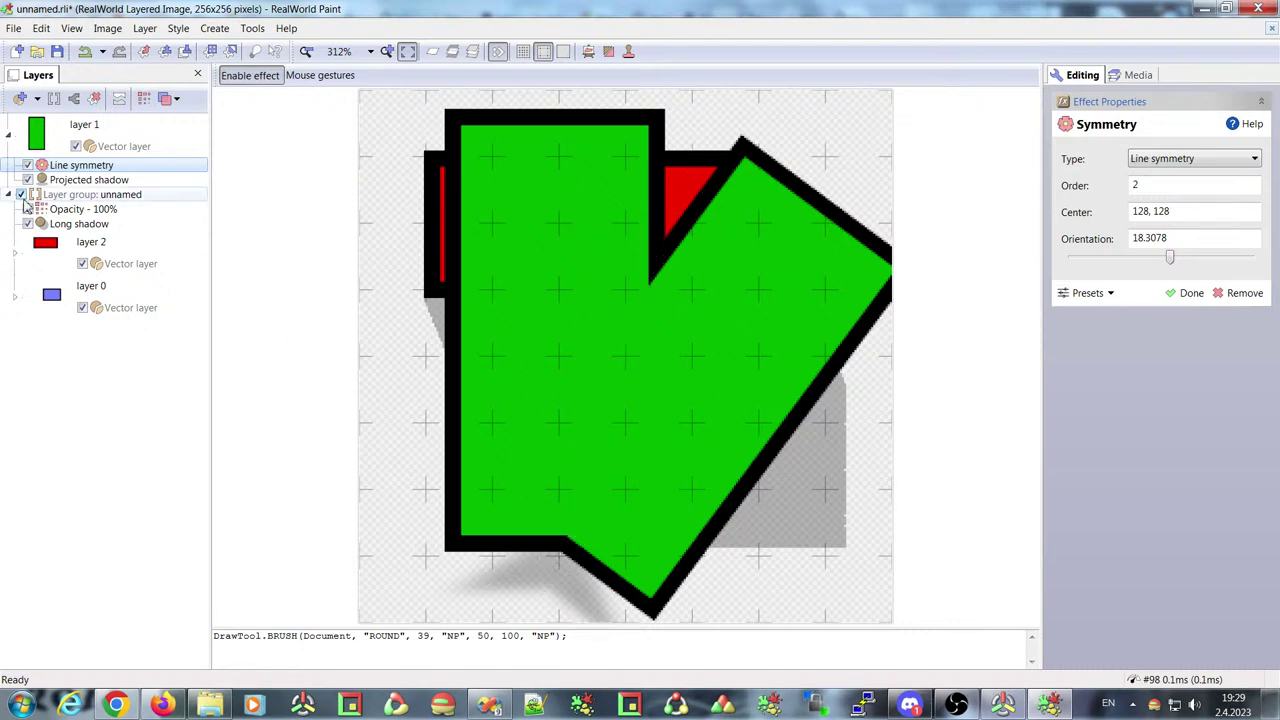
{"action": "left_click_drag", "start_coordinate": [68, 166], "coordinate": [66, 168]}
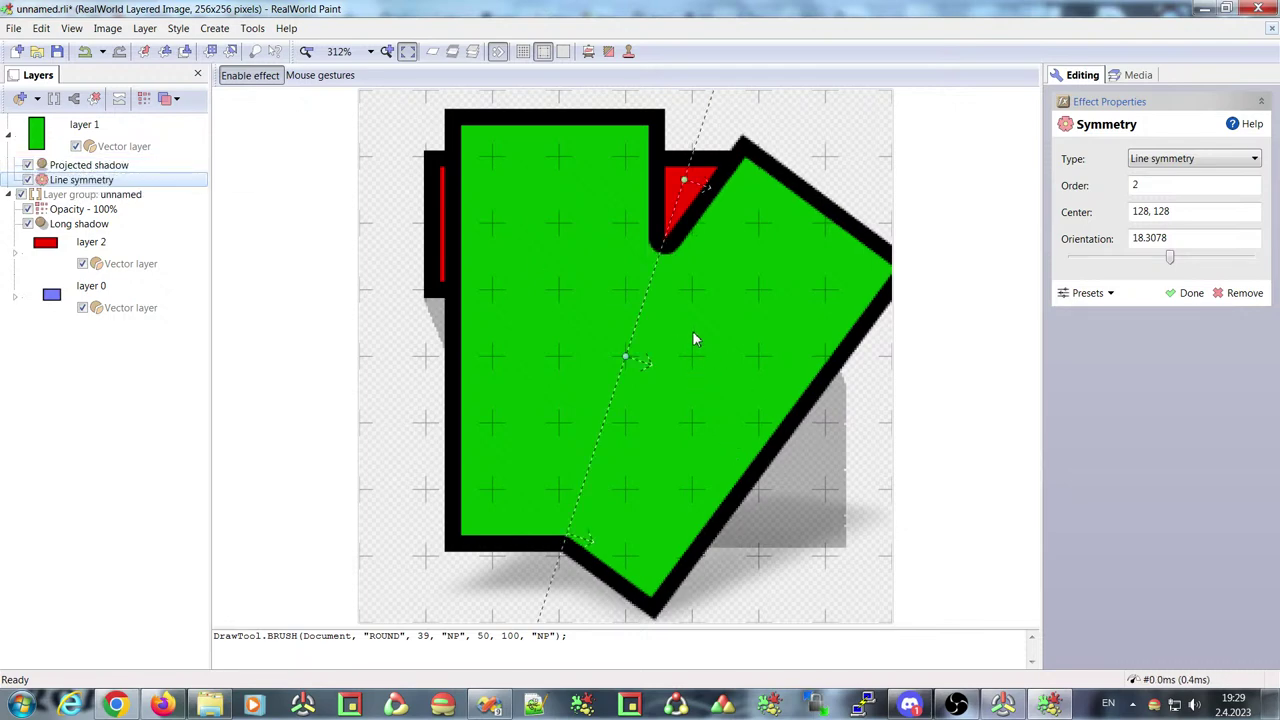
{"action": "left_click", "coordinate": [628, 366]}
{"action": "left_click_drag", "start_coordinate": [628, 366], "coordinate": [631, 354]}
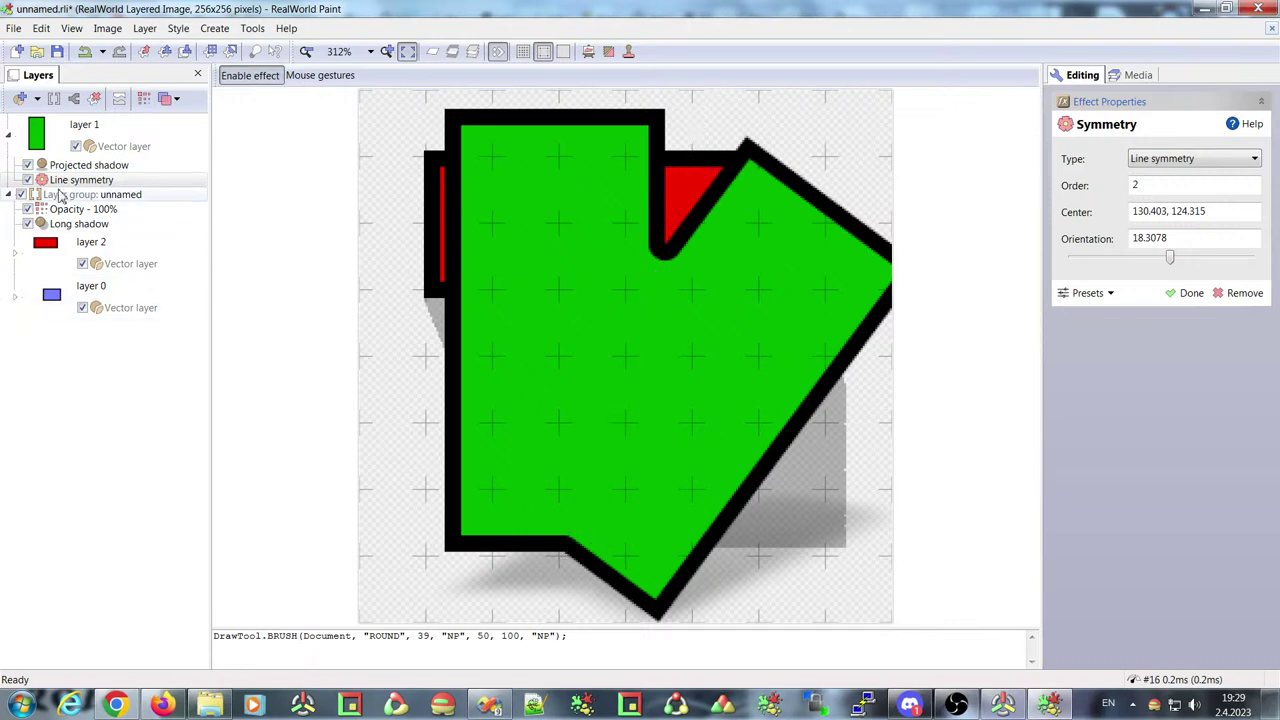
Apply the line symmetry and projected shadow effects permanently to the green vector layer
{"action": "left_click", "coordinate": [85, 165]}
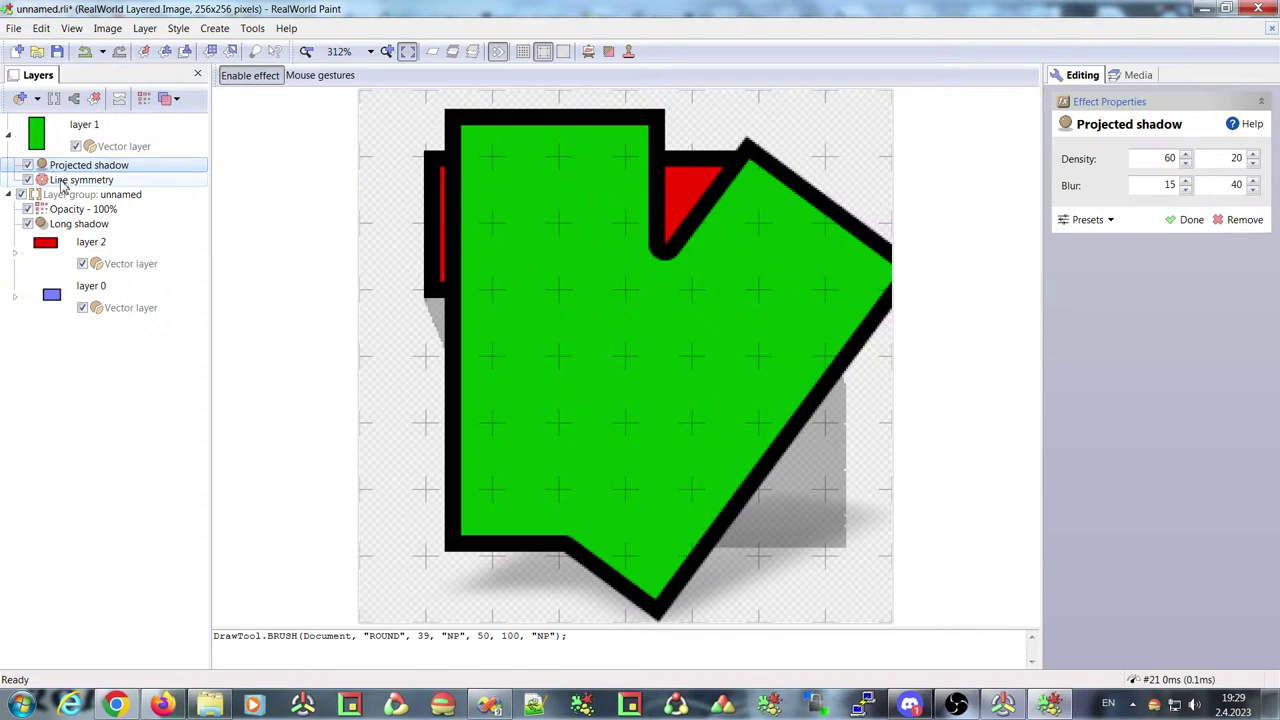
{"action": "left_click", "coordinate": [62, 181]}
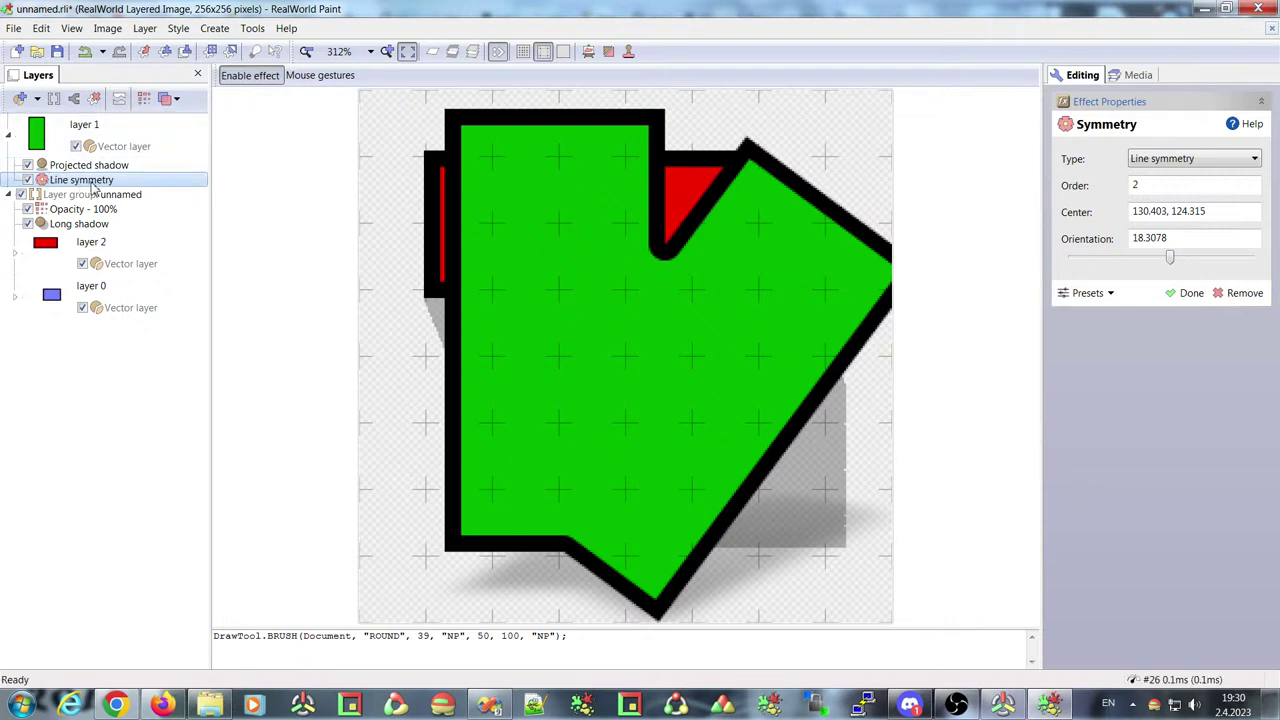
{"action": "left_click", "coordinate": [119, 101]}
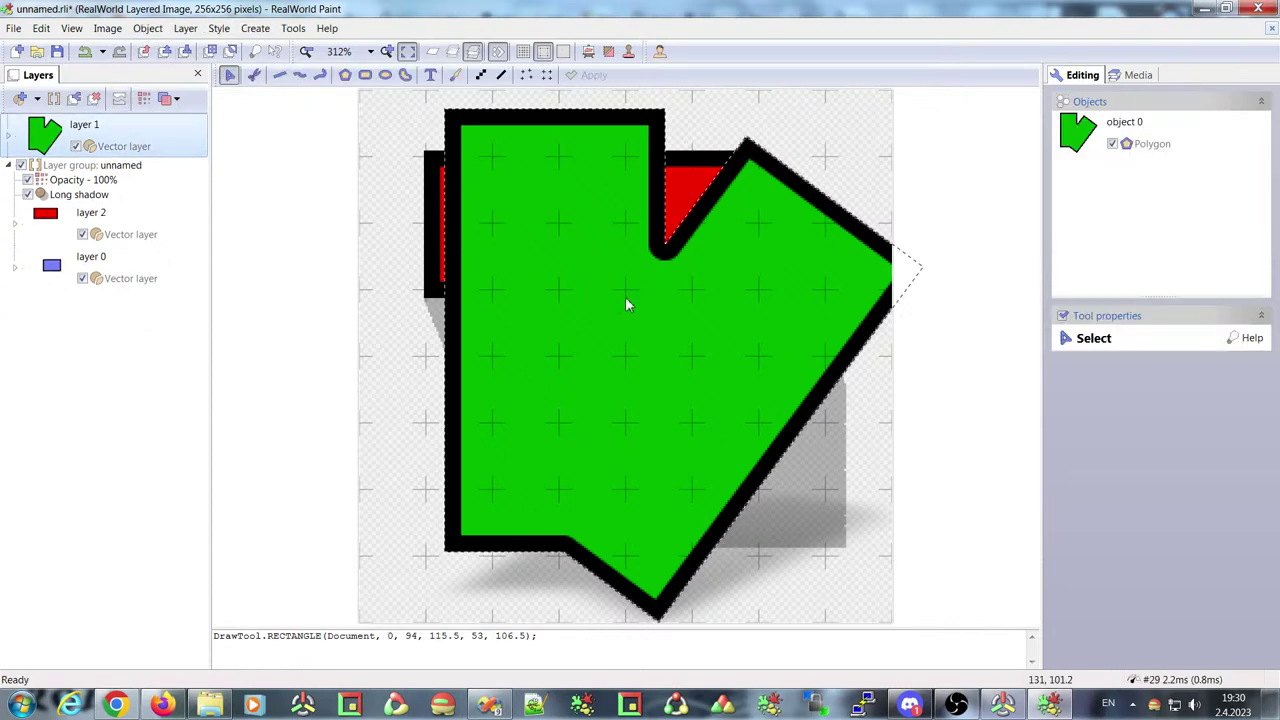
Move the green polygon's notch point to 158, 43, its upper peak to 211, 26 and its rightmost corner to 281, 93
{"action": "double_click", "coordinate": [550, 254]}
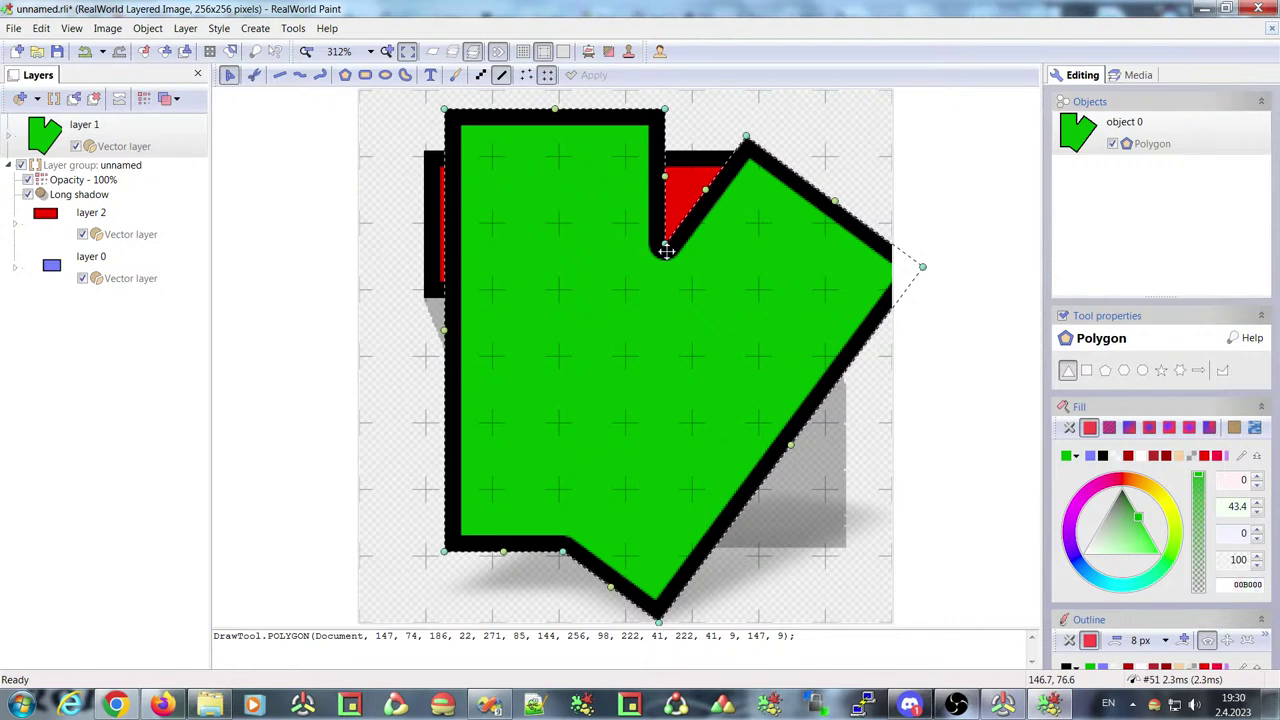
{"action": "left_click_drag", "start_coordinate": [666, 250], "coordinate": [691, 188]}
{"action": "left_click_drag", "start_coordinate": [749, 142], "coordinate": [797, 145]}
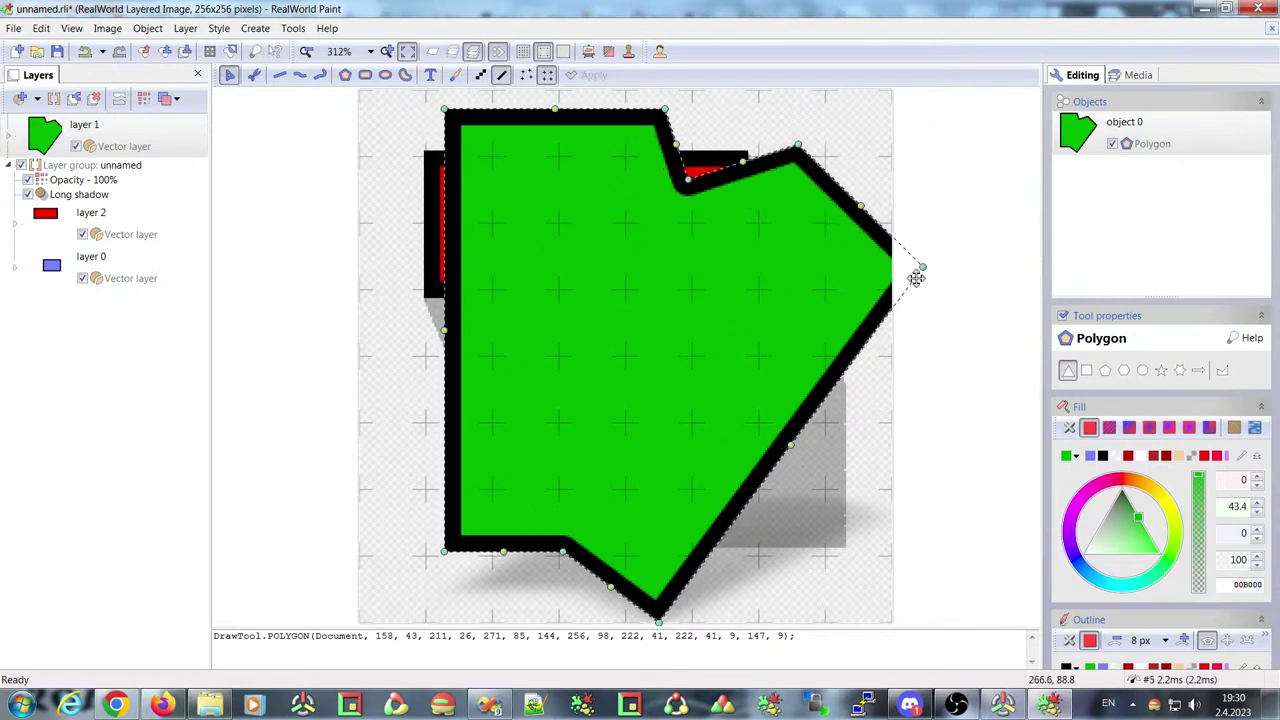
{"action": "left_click_drag", "start_coordinate": [923, 270], "coordinate": [945, 290]}
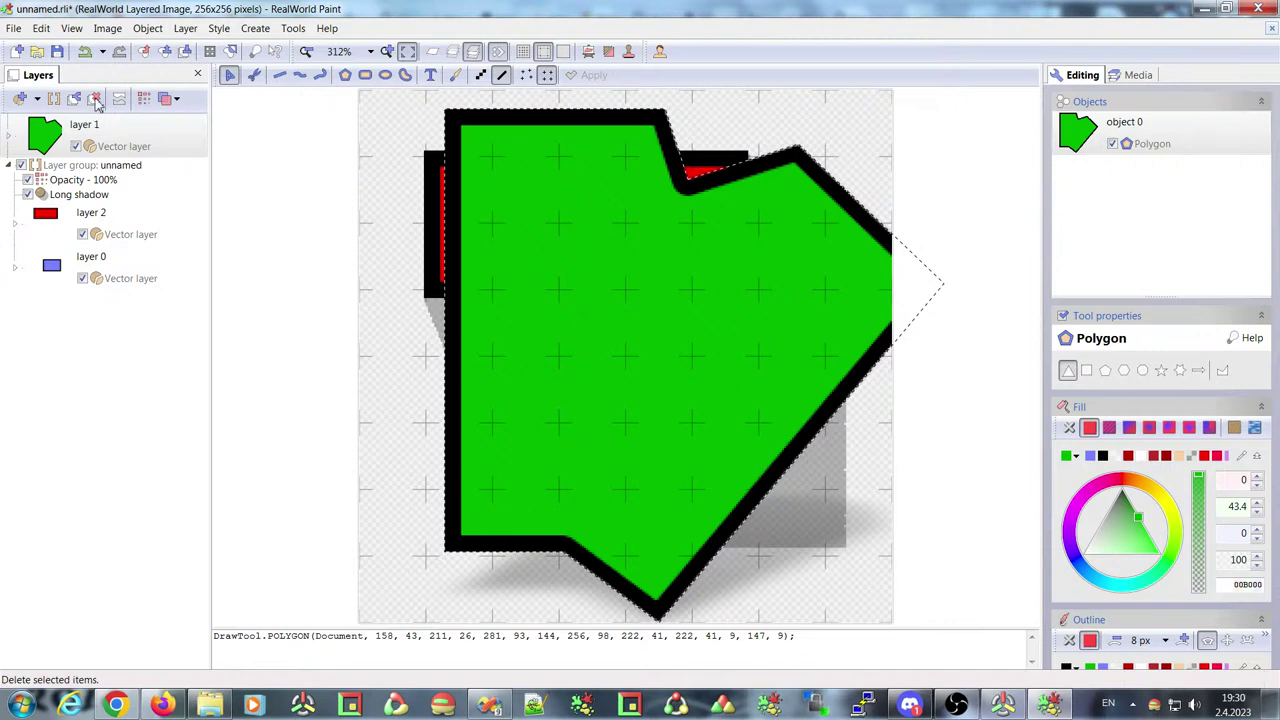
Undo the polygon point moves and the permanent application of the effects, restoring the editable line symmetry and projected shadow
{"action": "left_click", "coordinate": [85, 55]}
{"action": "left_click", "coordinate": [85, 55]}
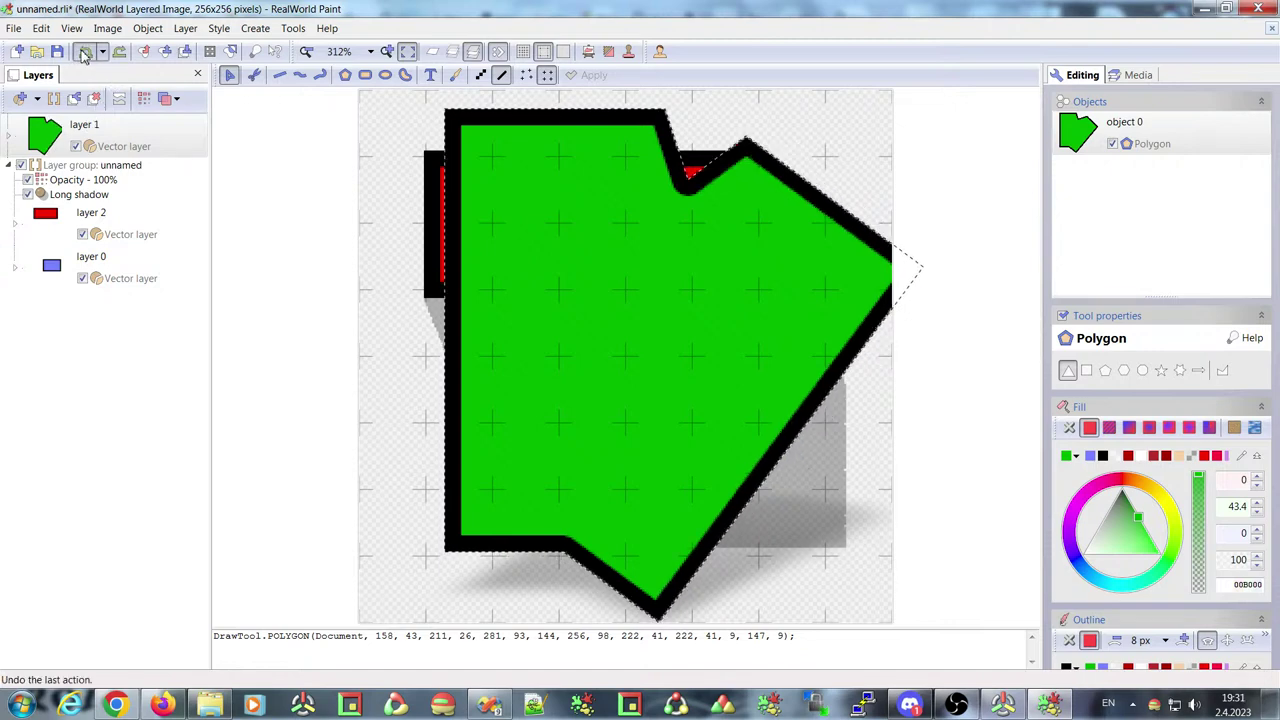
{"action": "left_click", "coordinate": [85, 55]}
{"action": "left_click", "coordinate": [85, 55]}
{"action": "left_click", "coordinate": [85, 55]}
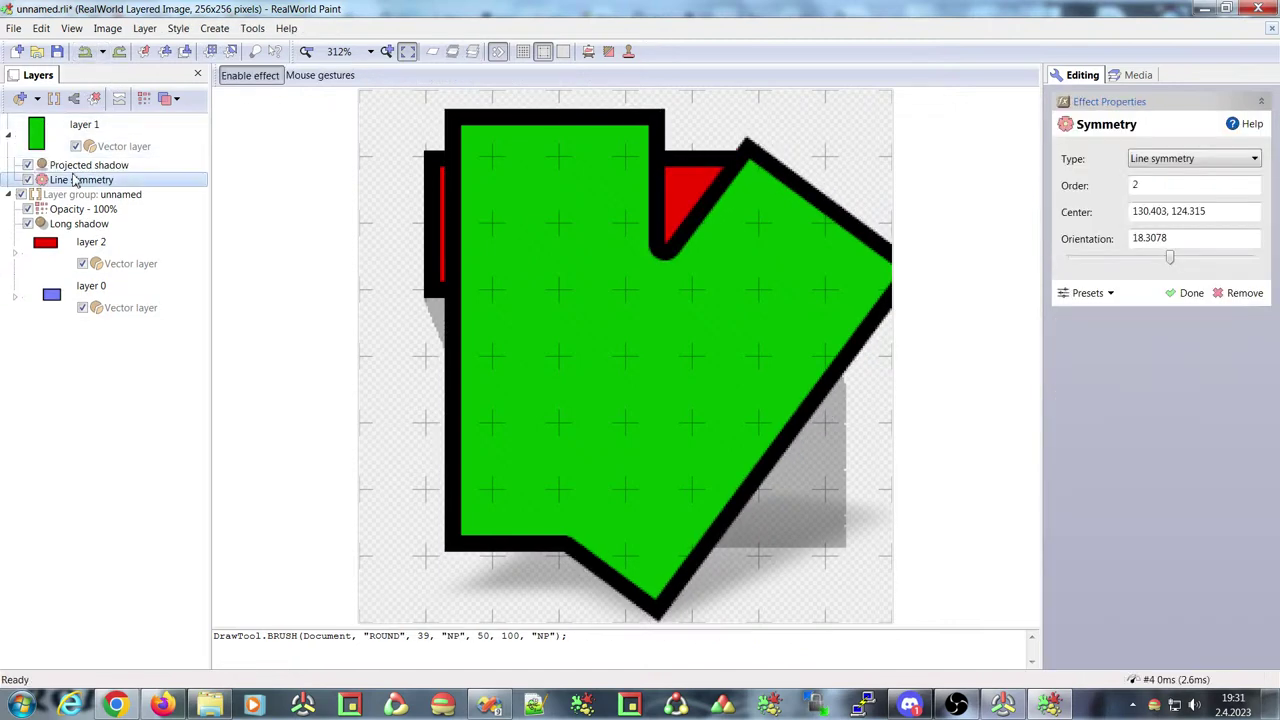
Add a colored glow effect to the green layer and place it beneath the line symmetry in the effect order
{"action": "left_click", "coordinate": [178, 28]}
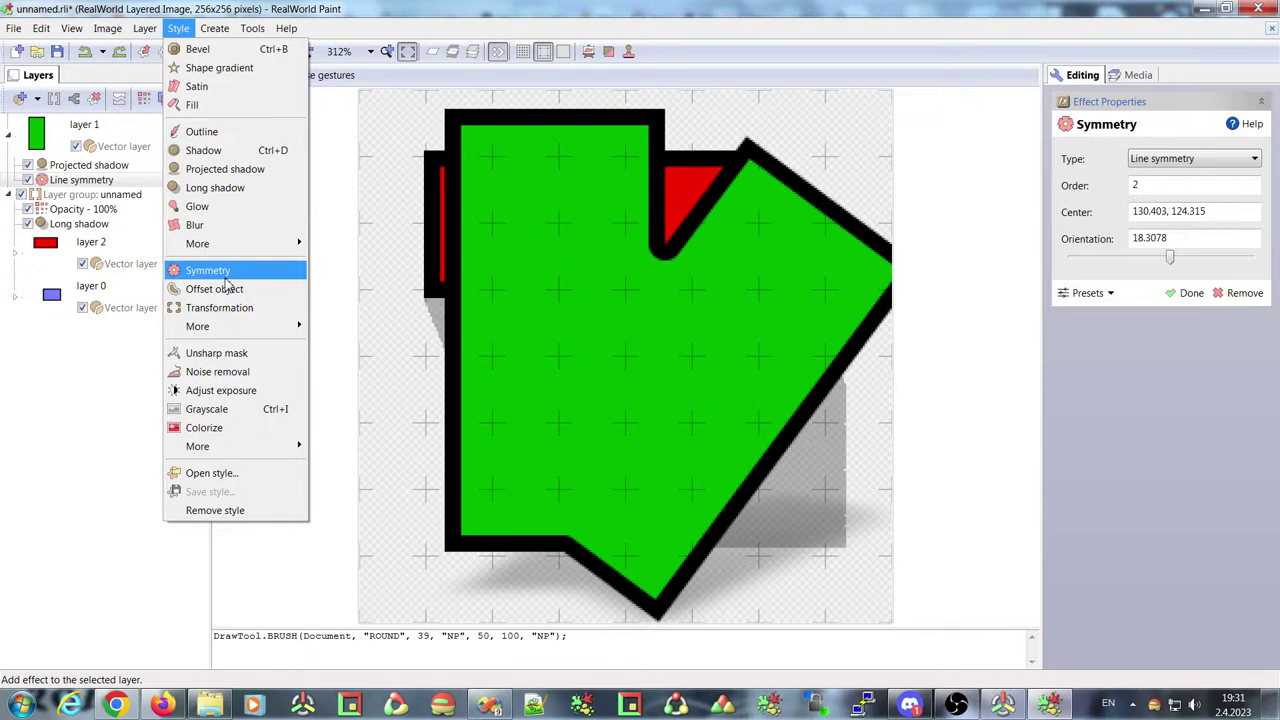
{"action": "left_click", "coordinate": [197, 208]}
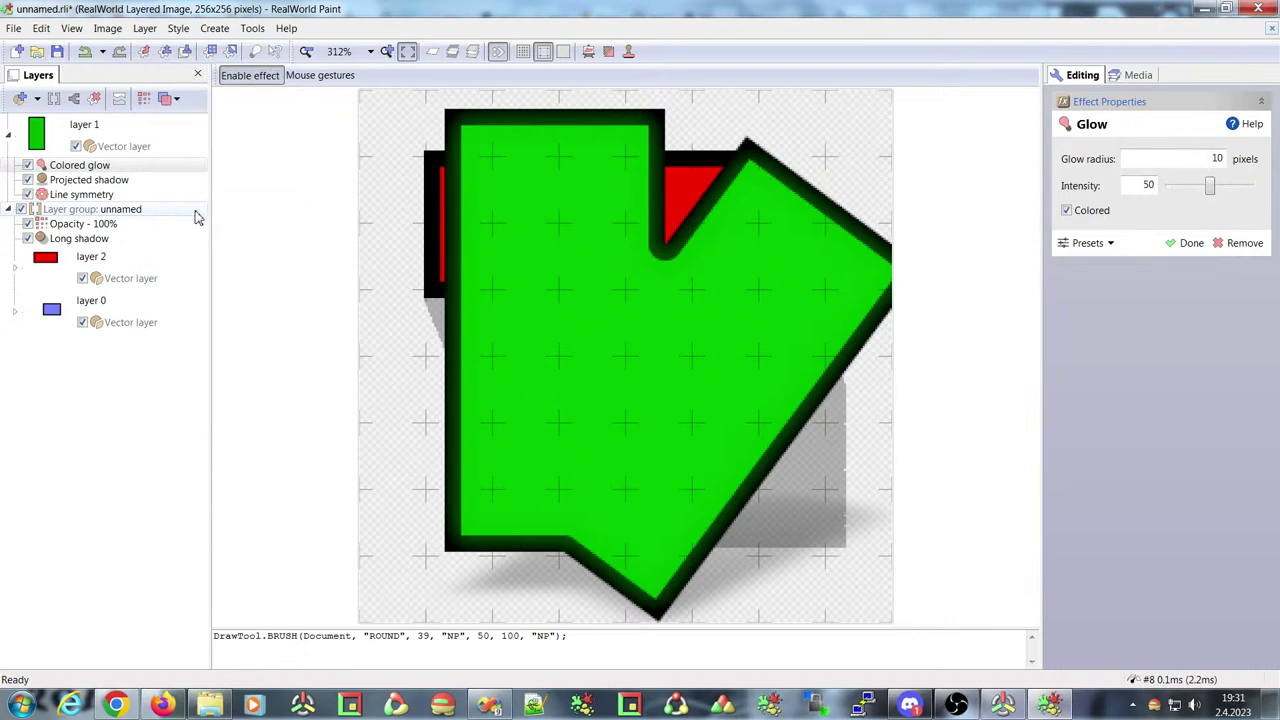
{"action": "left_click_drag", "start_coordinate": [65, 172], "coordinate": [60, 200]}
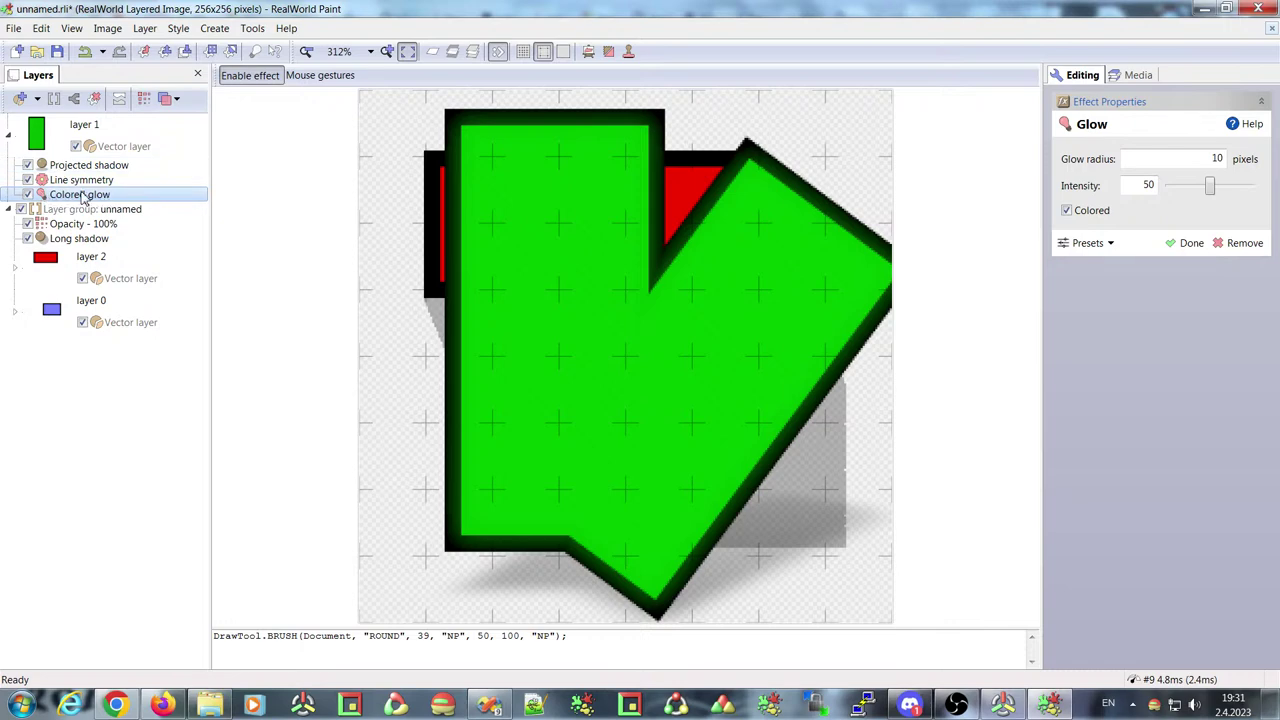
Try applying the green layer's colored glow permanently, expand the layer's effect list, and undo the application
{"action": "left_click", "coordinate": [119, 99]}
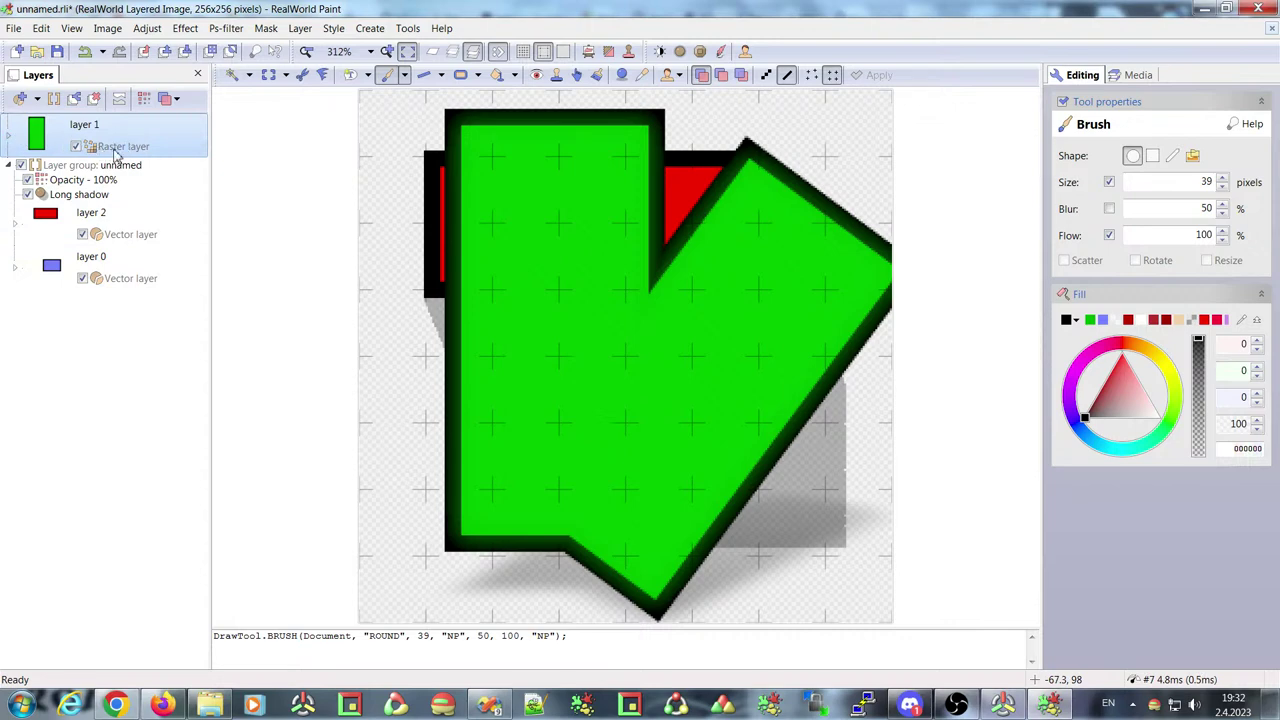
{"action": "left_click", "coordinate": [13, 140]}
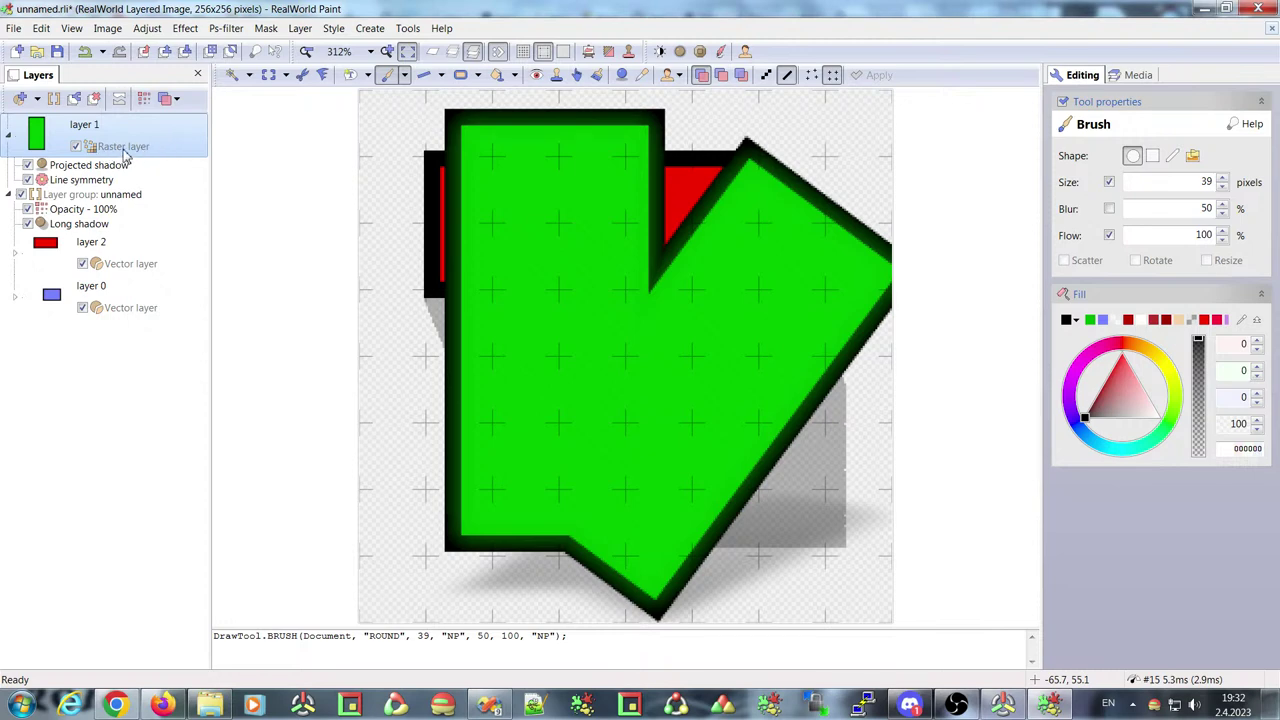
{"action": "left_click", "coordinate": [85, 51]}
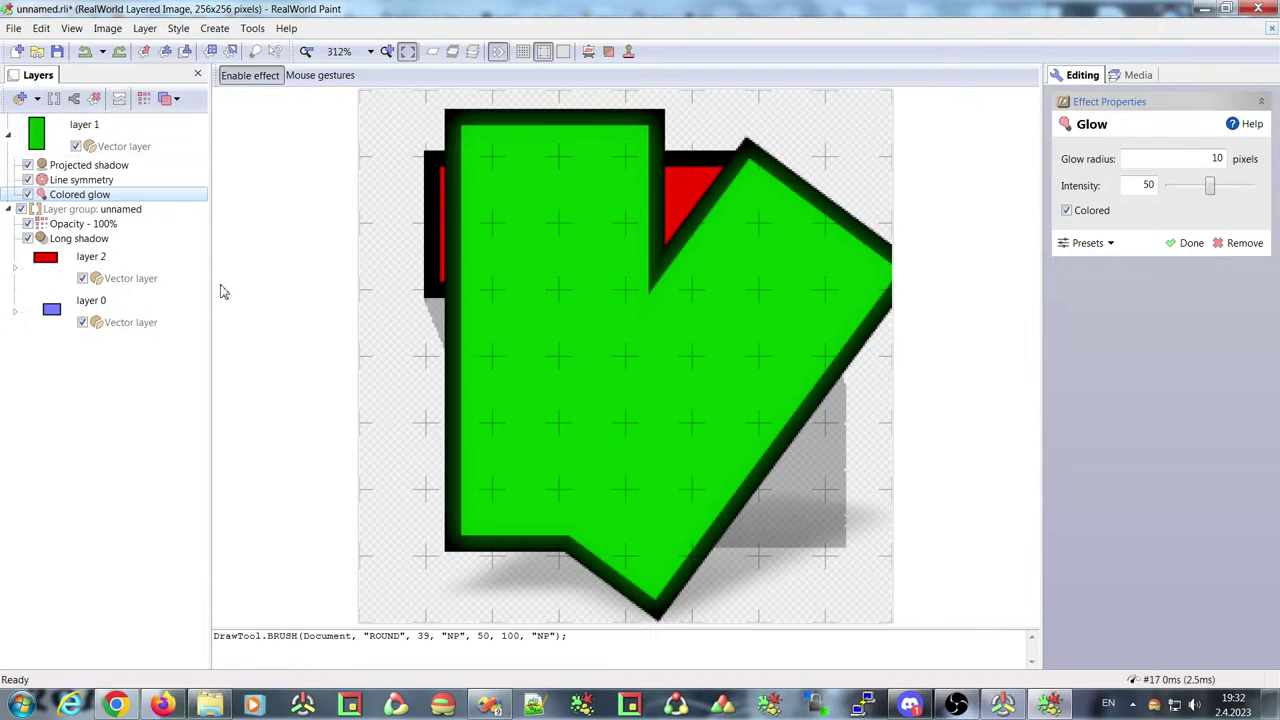
{"action": "left_click", "coordinate": [178, 28]}
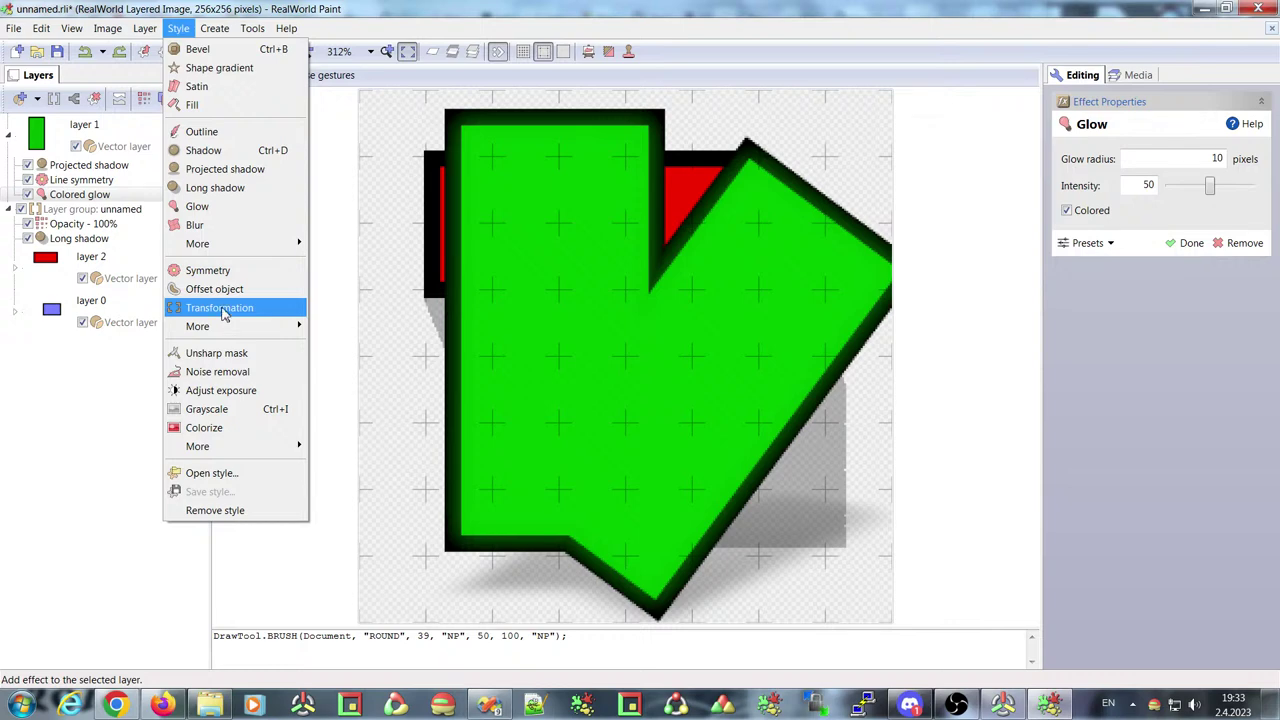
{"action": "left_click", "coordinate": [175, 10]}
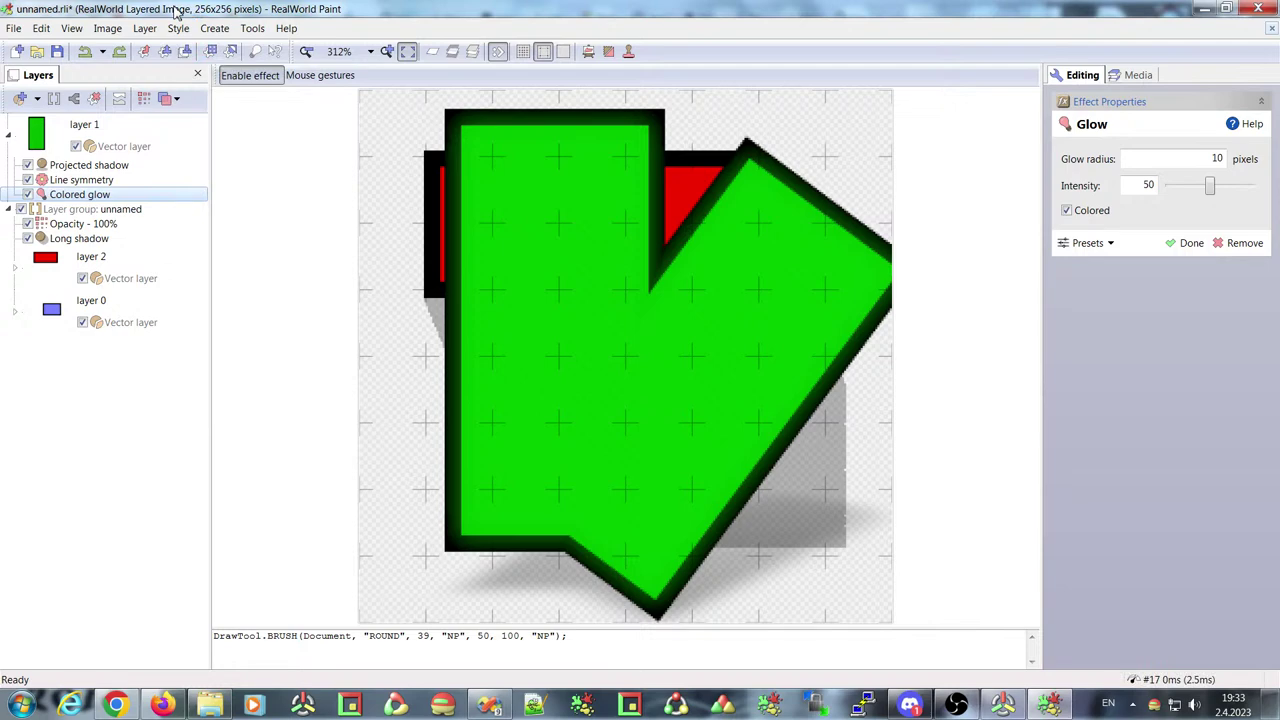
Switch to Firefox and read the list of new features on rw-designer.com, highlighting the performance improvements entry
{"action": "left_click", "coordinate": [158, 706]}
{"action": "scroll", "coordinate": [512, 357], "scroll_direction": "down", "scroll_amount": 5}
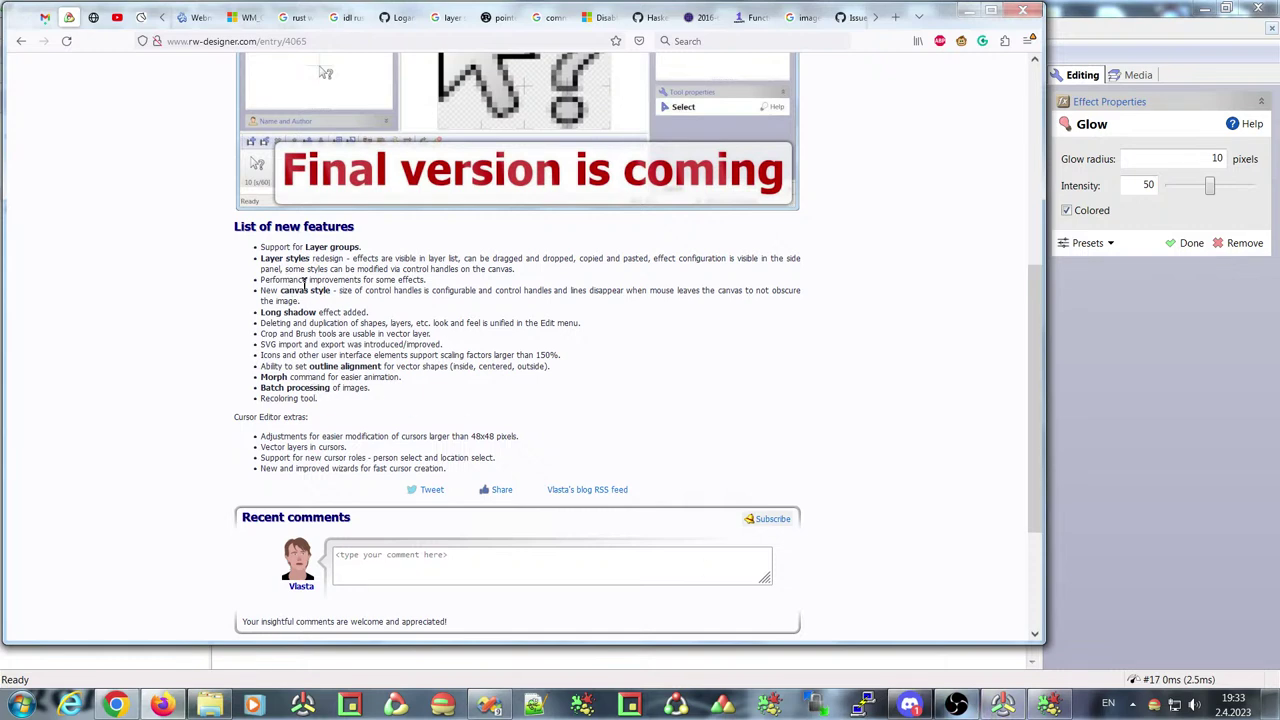
{"action": "left_click_drag", "start_coordinate": [301, 281], "coordinate": [397, 281]}
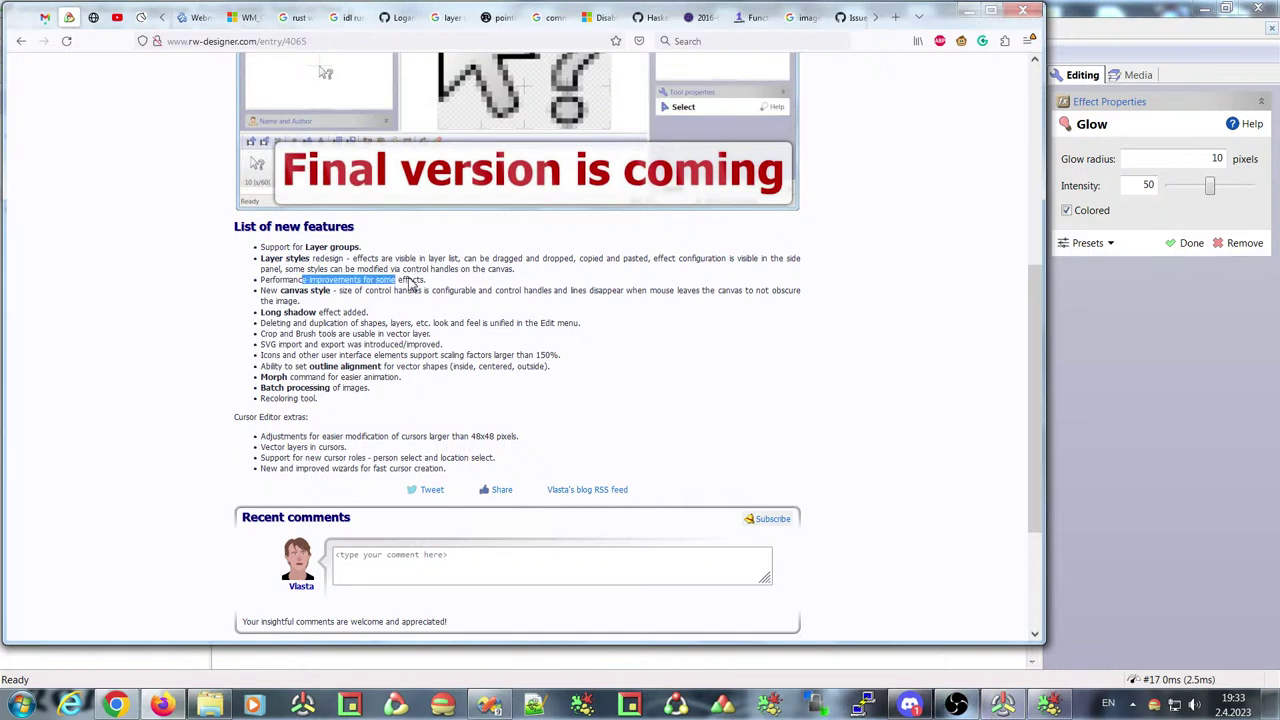
Switch back to RealWorld Paint, examine the performance settings in the application options, and close them without changes
{"action": "left_click", "coordinate": [1050, 706]}
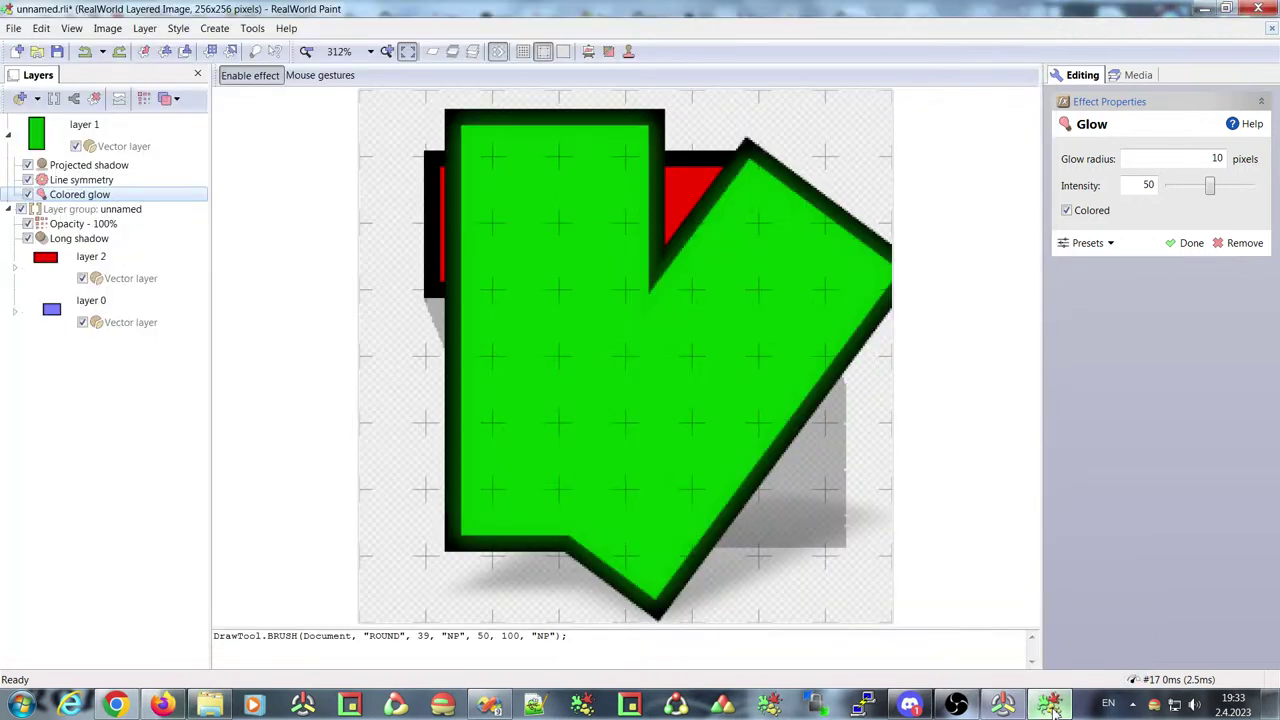
{"action": "left_click", "coordinate": [246, 30]}
{"action": "left_click", "coordinate": [256, 50]}
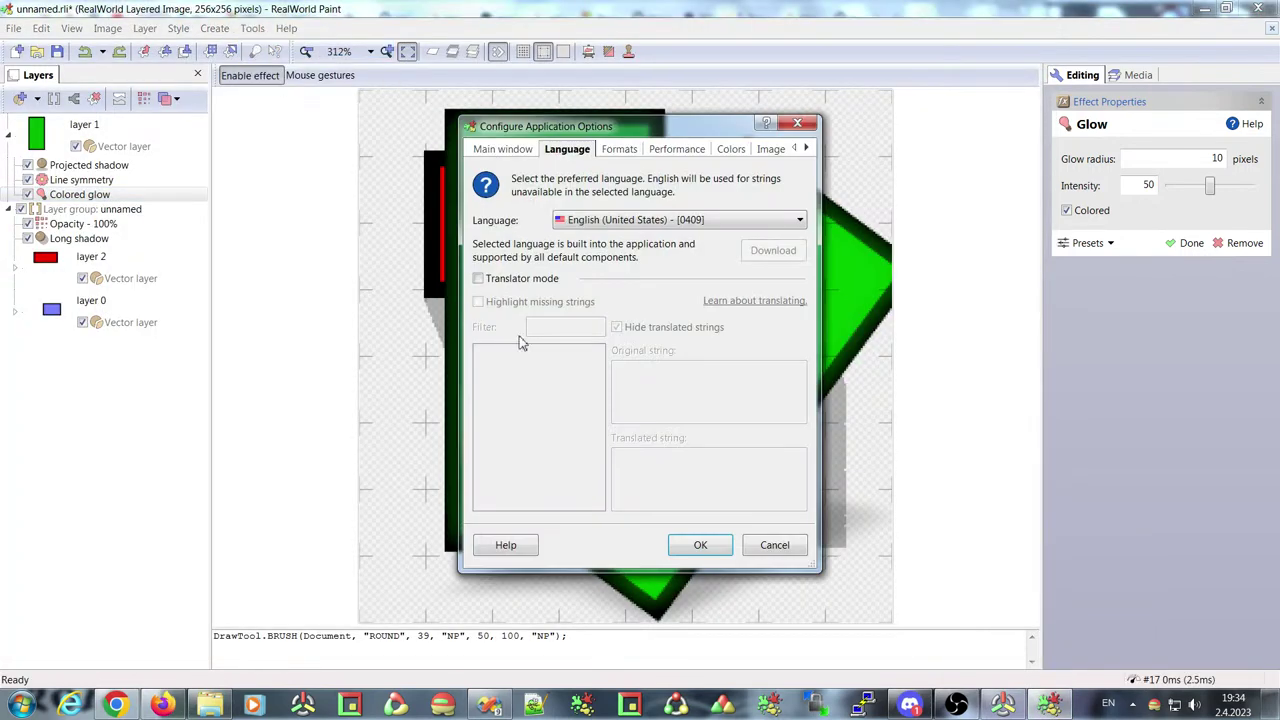
{"action": "left_click", "coordinate": [692, 150]}
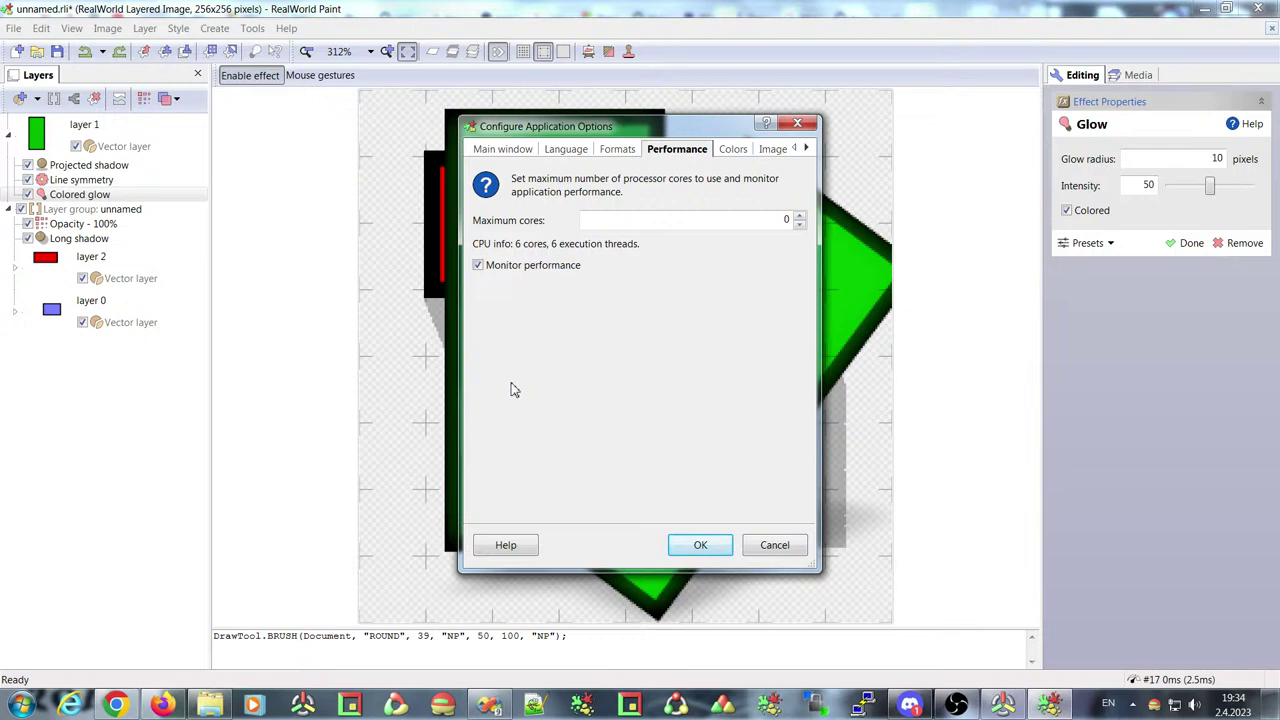
{"action": "left_click", "coordinate": [774, 545]}
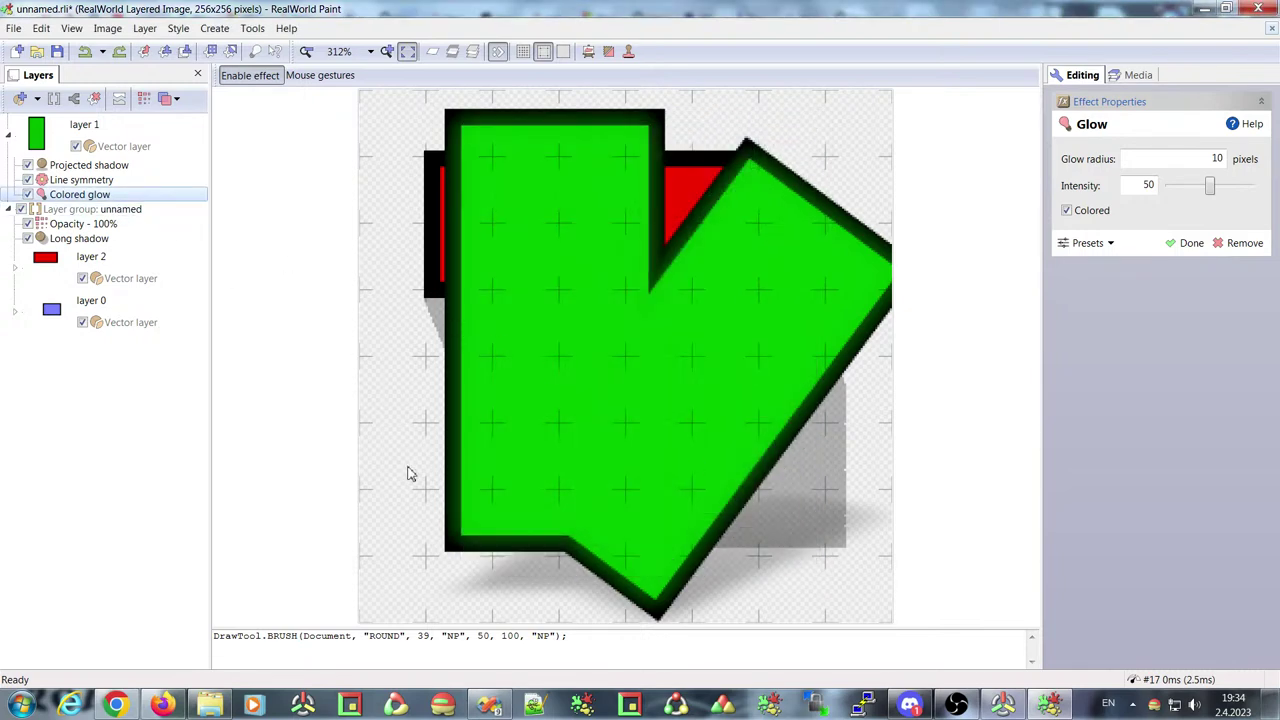
Check the new features list in Firefox, return to RealWorld Paint, and examine the edit commands available for the green layer
{"action": "left_click", "coordinate": [116, 706]}
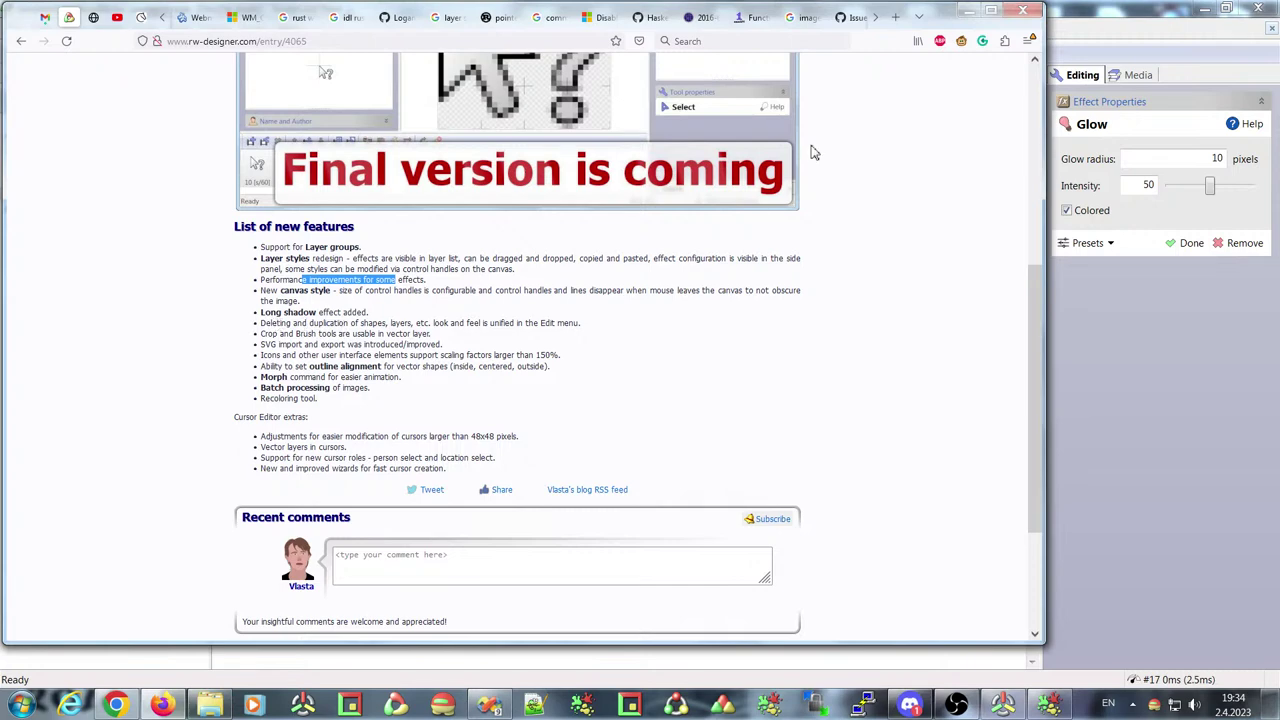
{"action": "left_click", "coordinate": [968, 10]}
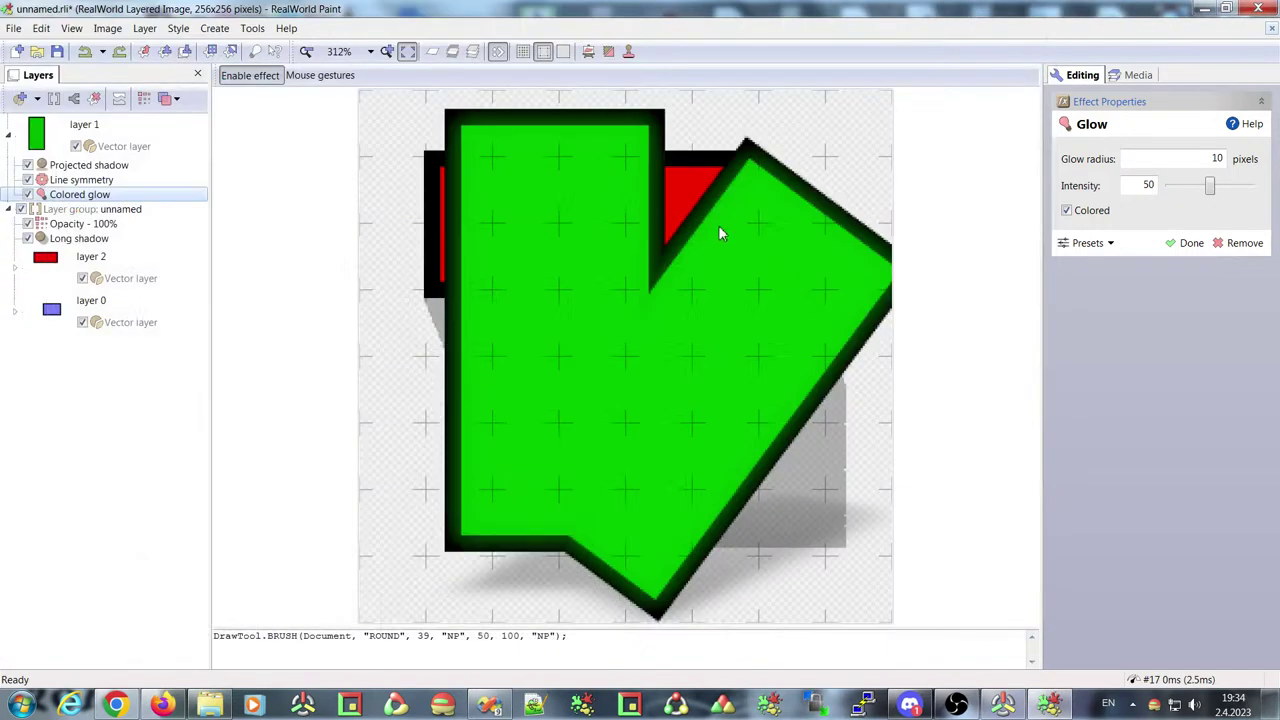
{"action": "left_click", "coordinate": [33, 137]}
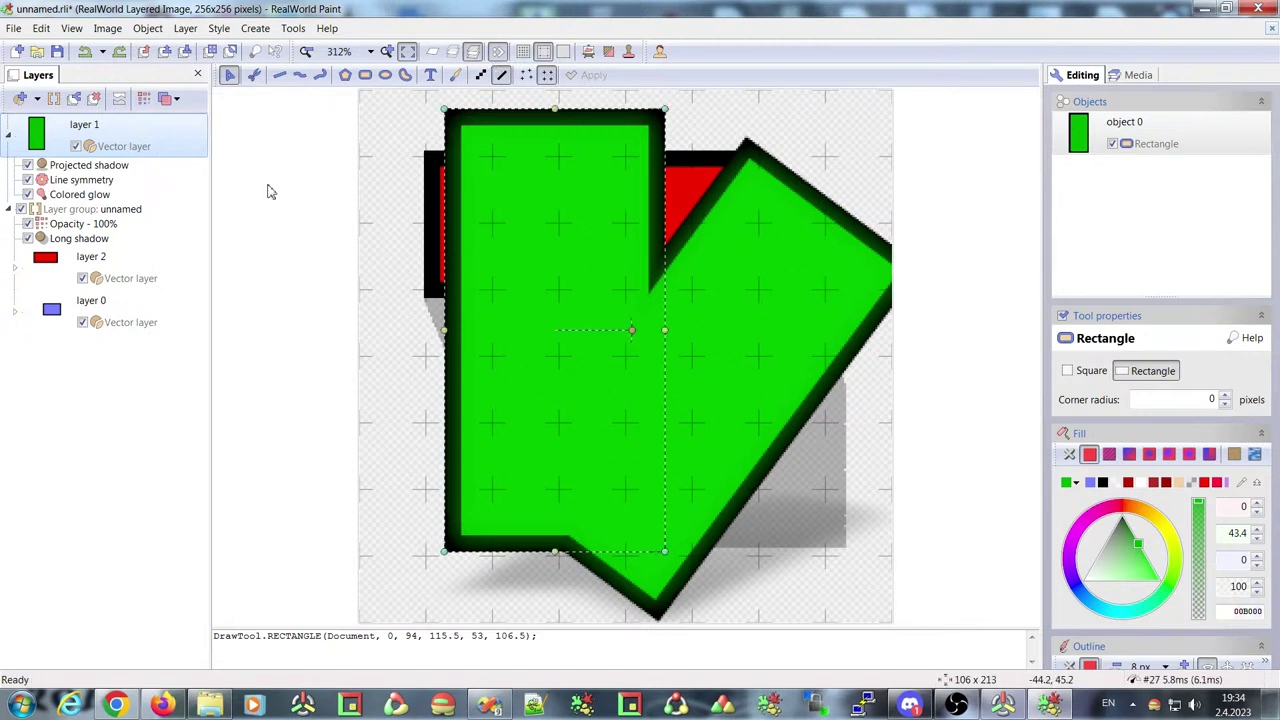
{"action": "left_click", "coordinate": [41, 28]}
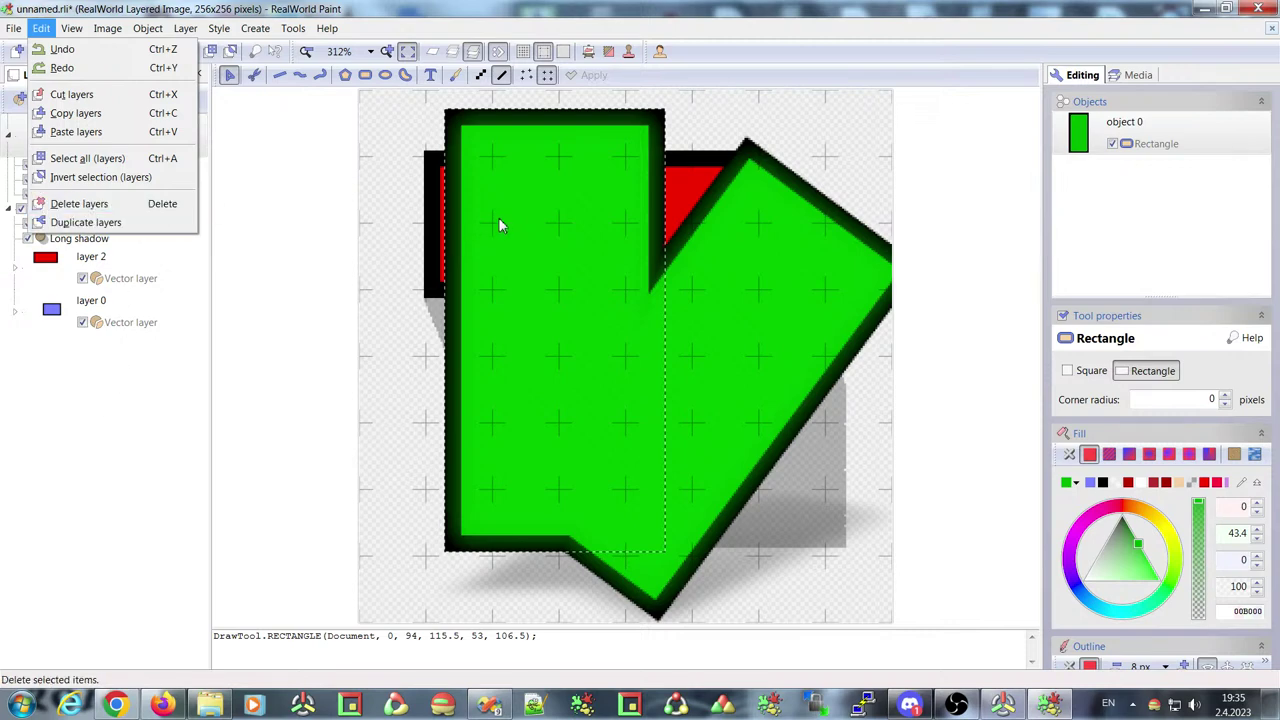
{"action": "left_click", "coordinate": [578, 203]}
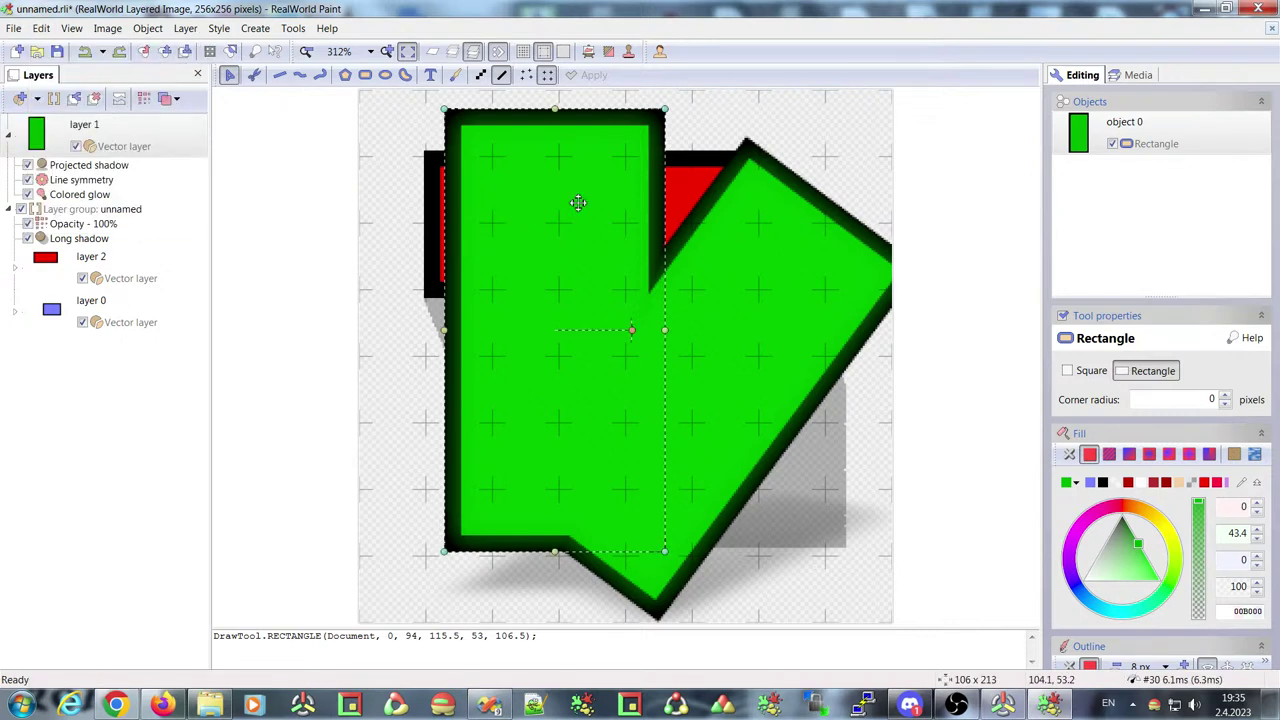
Delete the green rectangle object, undo the deletion, and review the edit commands offered for objects
{"action": "key", "text": "Delete"}
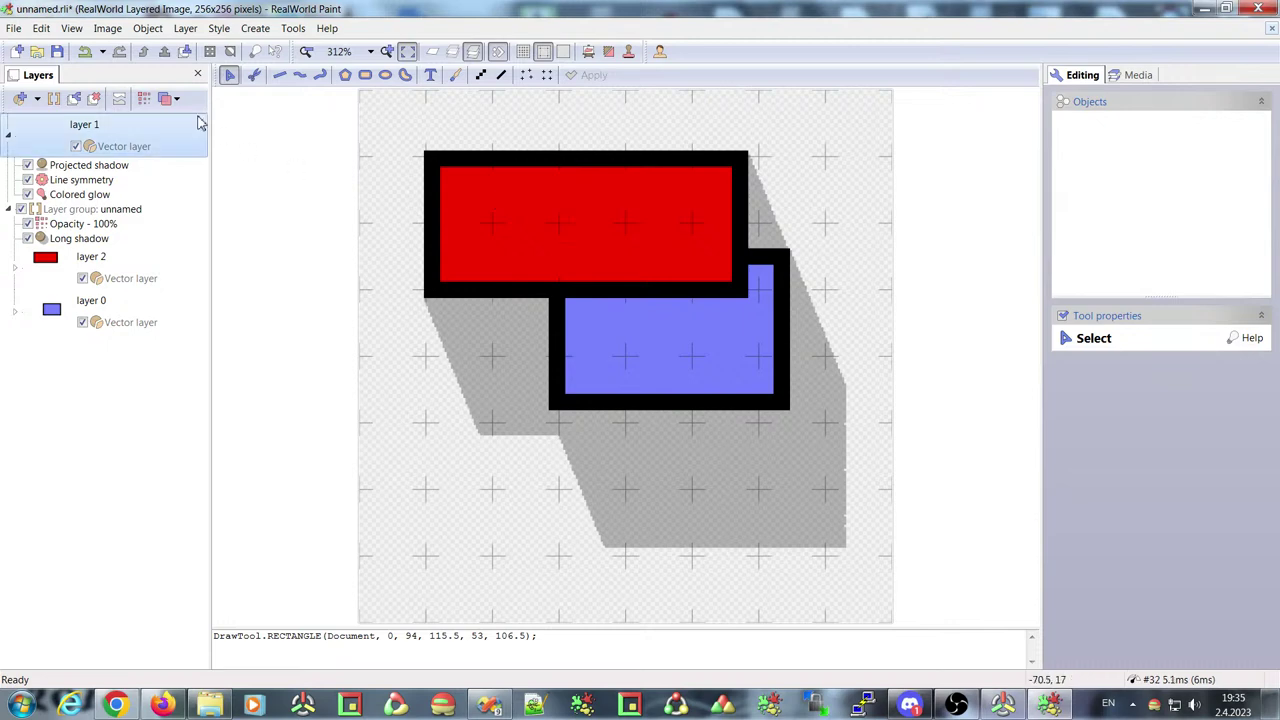
{"action": "left_click", "coordinate": [85, 51]}
{"action": "left_click", "coordinate": [41, 28]}
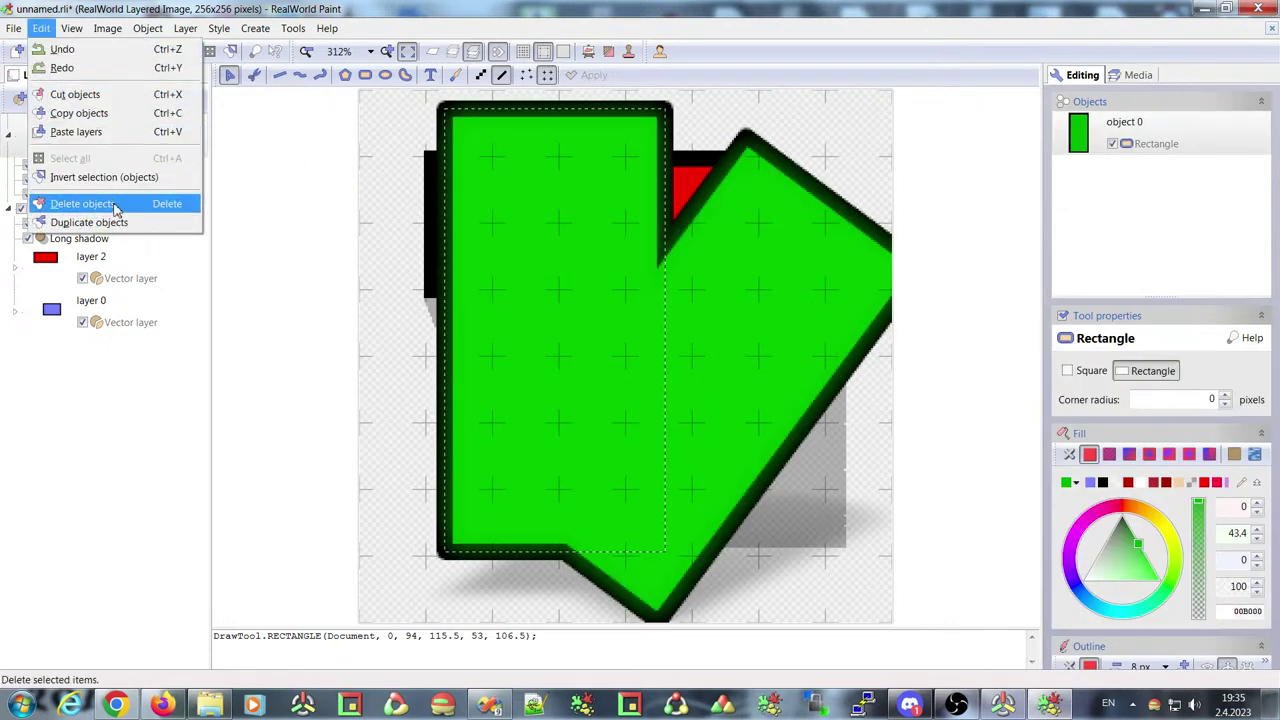
{"action": "left_click", "coordinate": [72, 480]}
Delete the green layer's line symmetry effect, undo the deletion, and review the edit commands offered for effects
{"action": "left_click", "coordinate": [80, 180]}
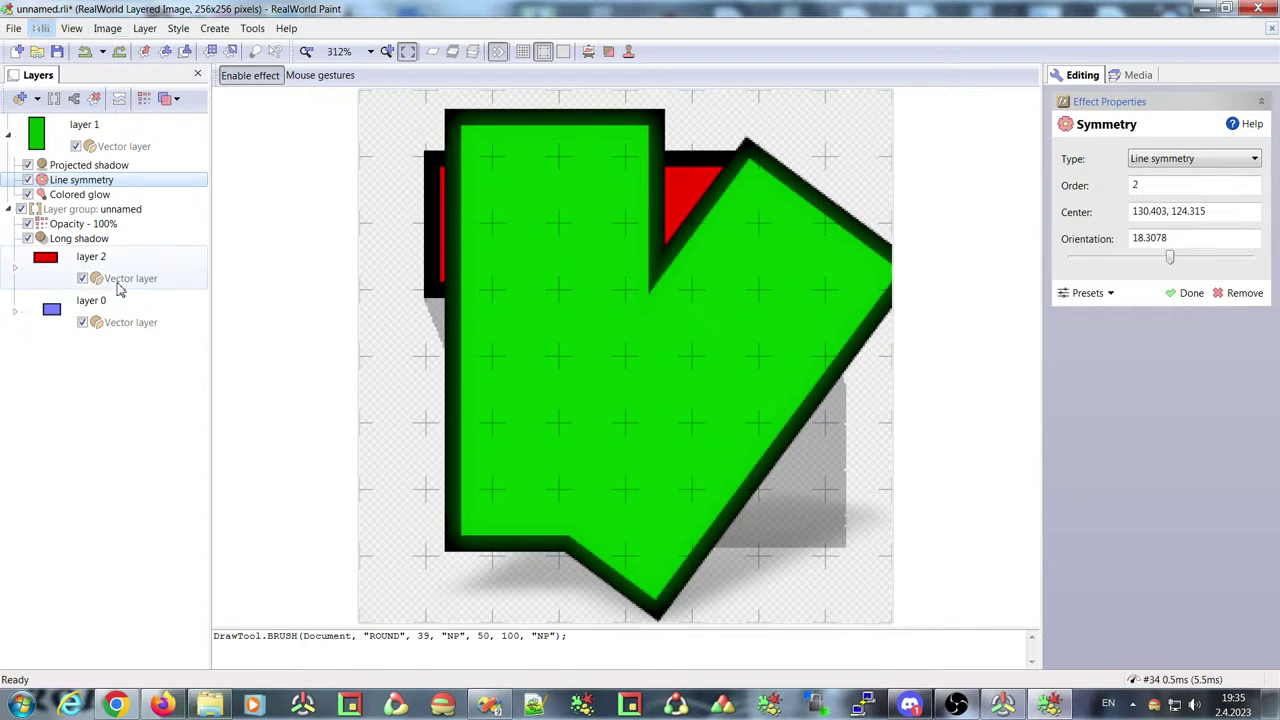
{"action": "key", "text": "Delete"}
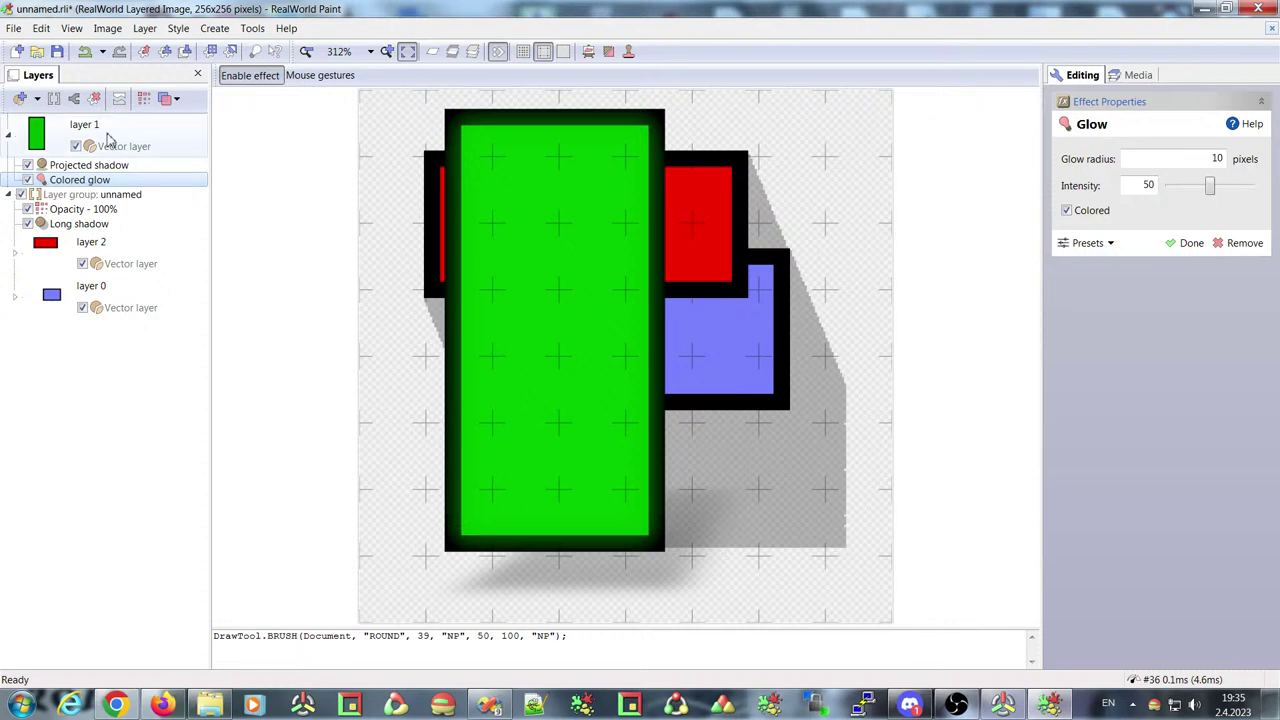
{"action": "left_click", "coordinate": [85, 52]}
{"action": "left_click", "coordinate": [41, 28]}
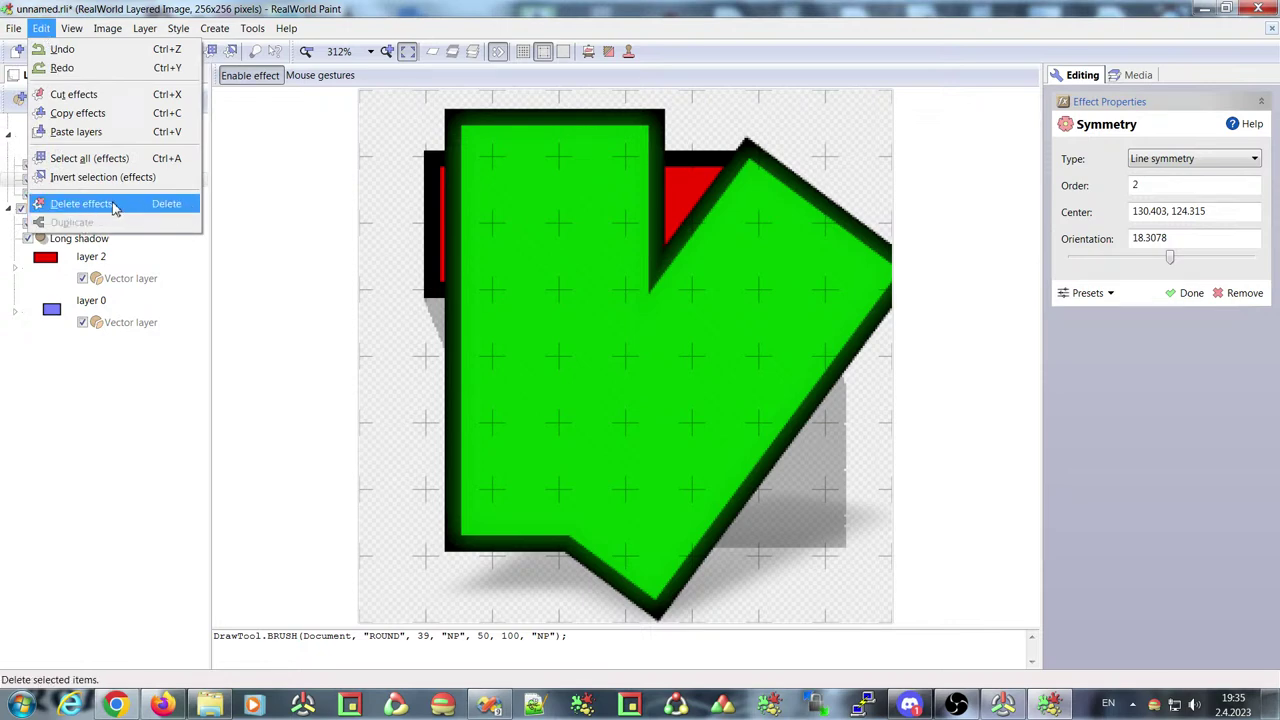
{"action": "left_click", "coordinate": [86, 434]}
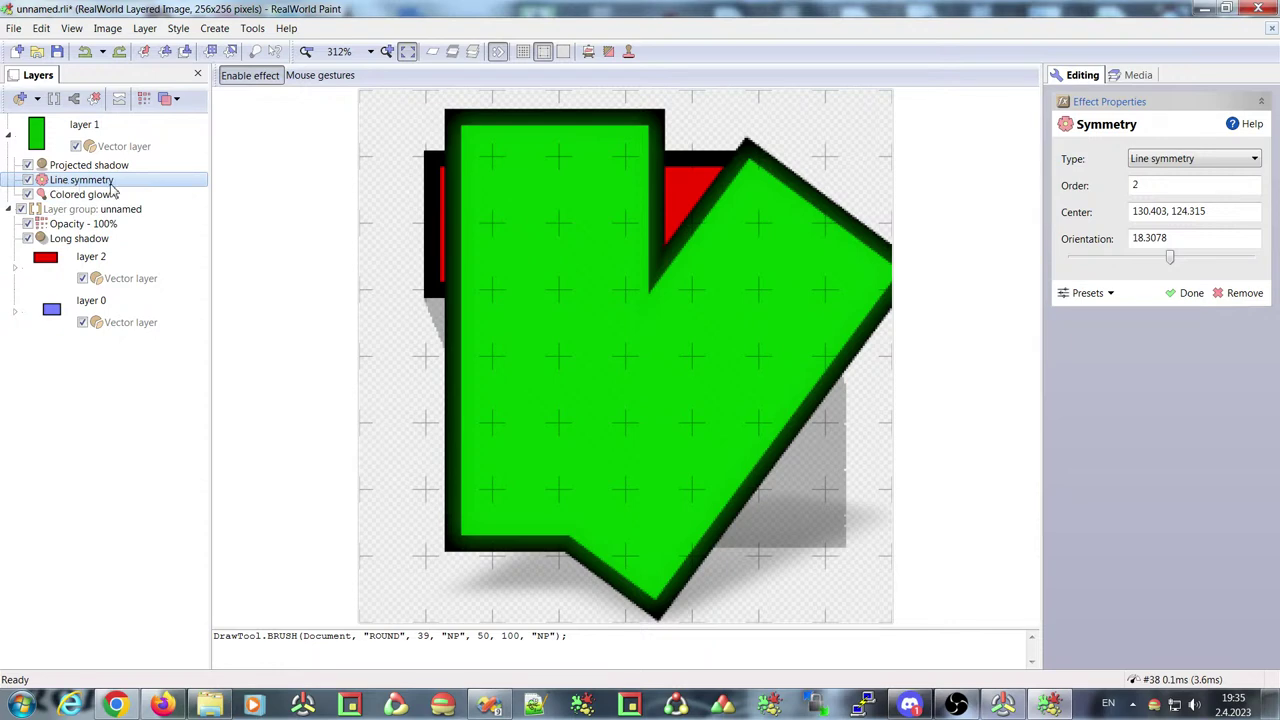
Compare the delete and duplicate commands offered for the blue layer with those offered for the green rectangle object
{"action": "left_click", "coordinate": [52, 316]}
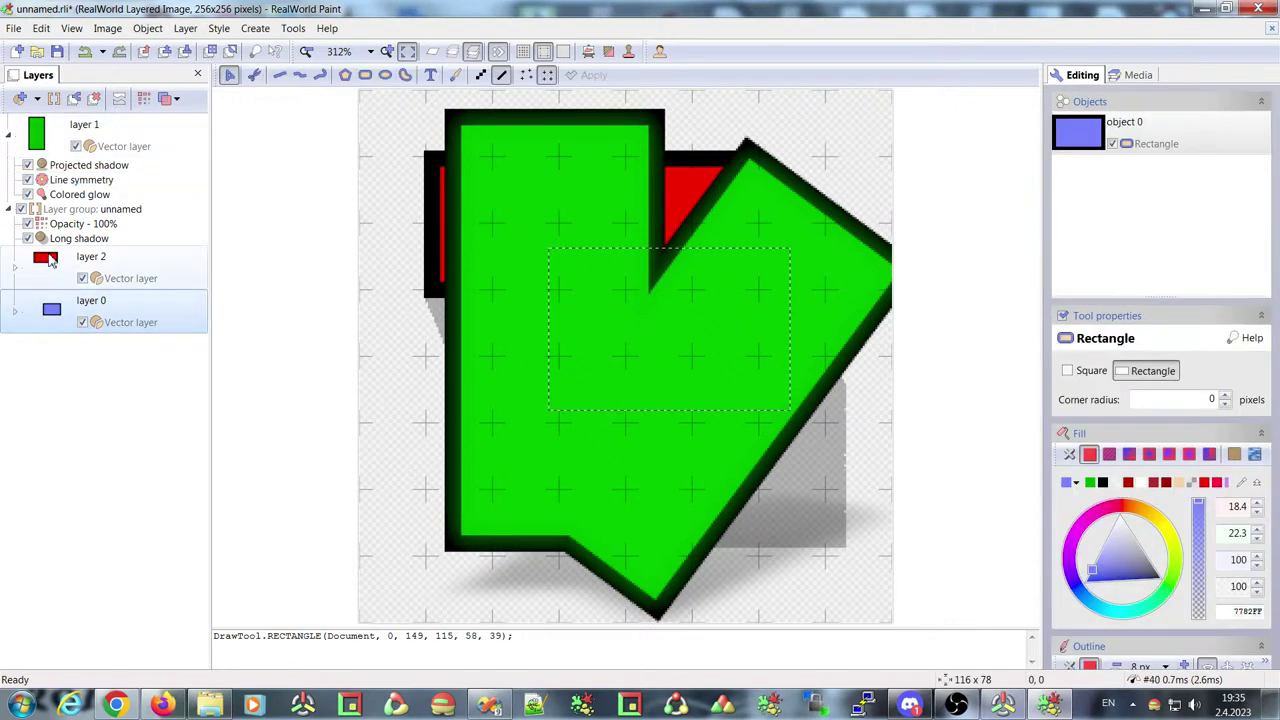
{"action": "left_click", "coordinate": [41, 28]}
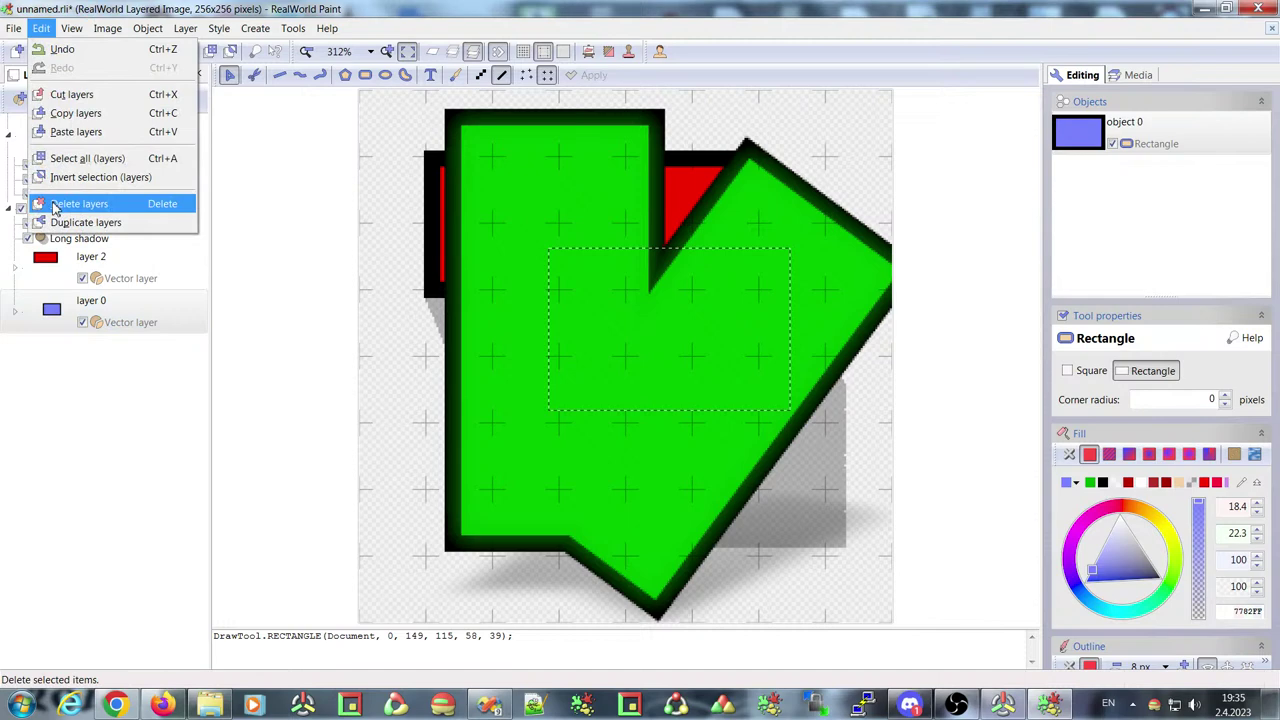
{"action": "left_click", "coordinate": [120, 443]}
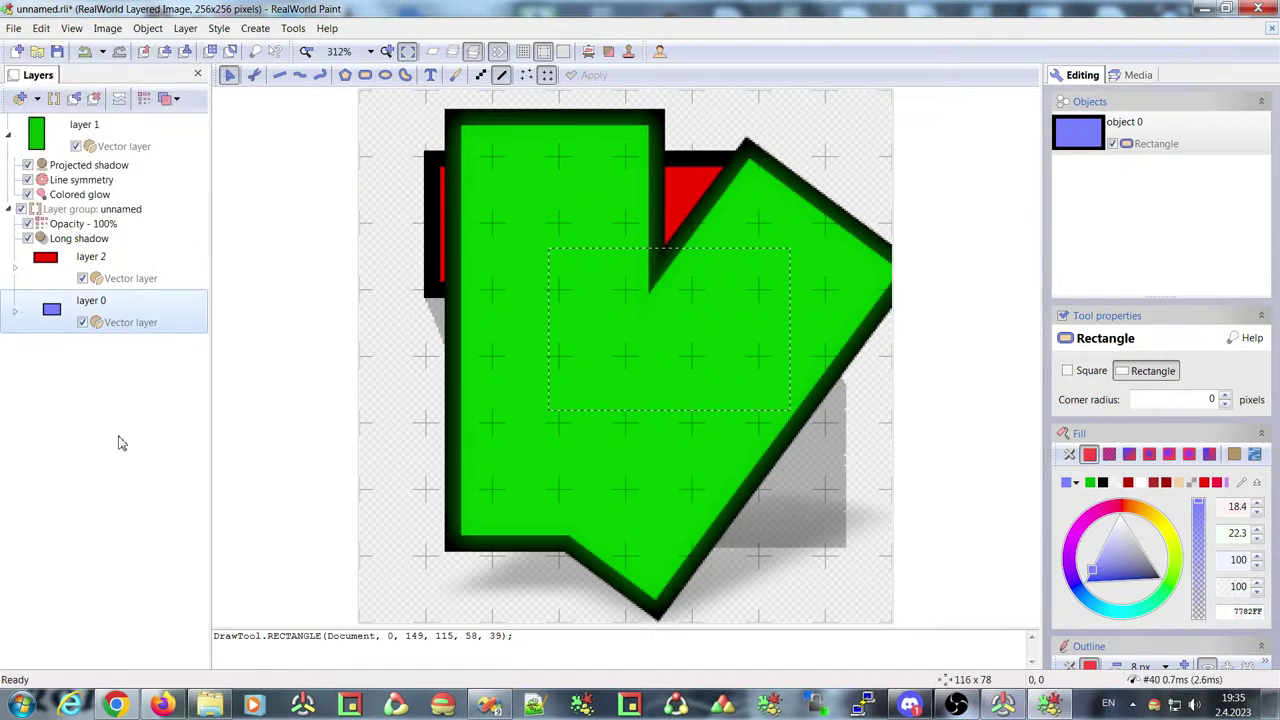
{"action": "left_click", "coordinate": [41, 28]}
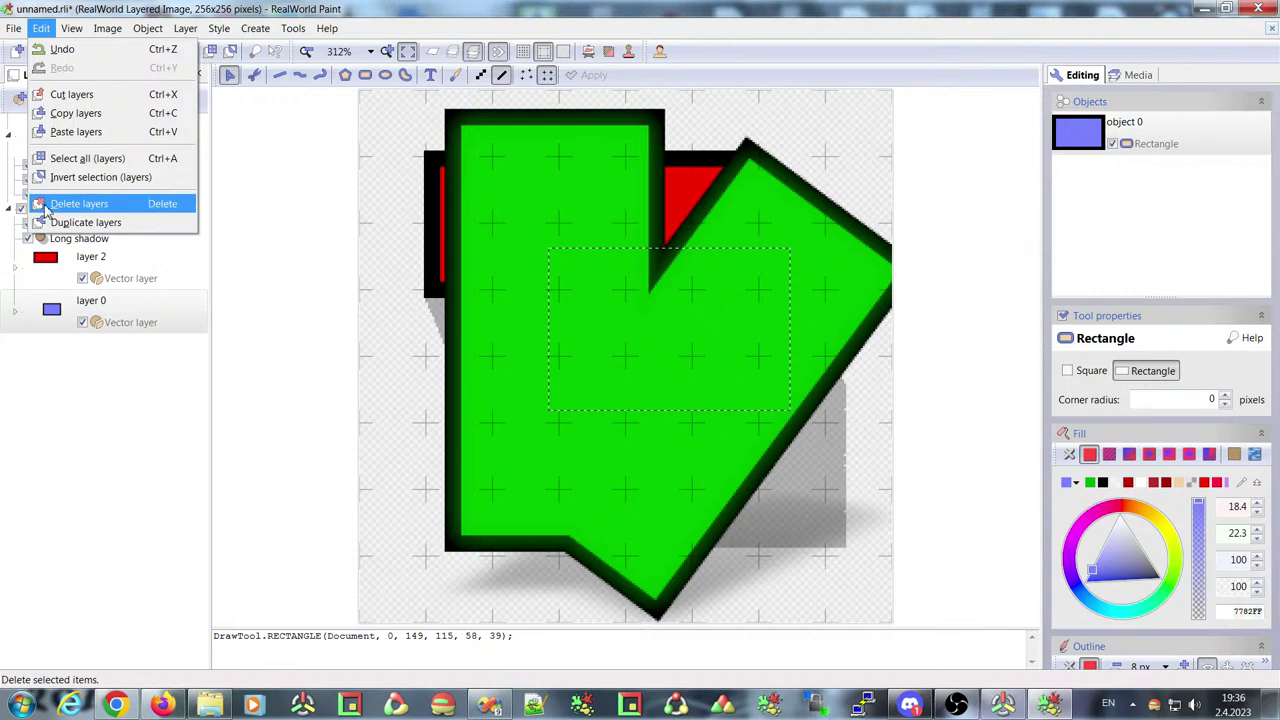
{"action": "left_click", "coordinate": [557, 229]}
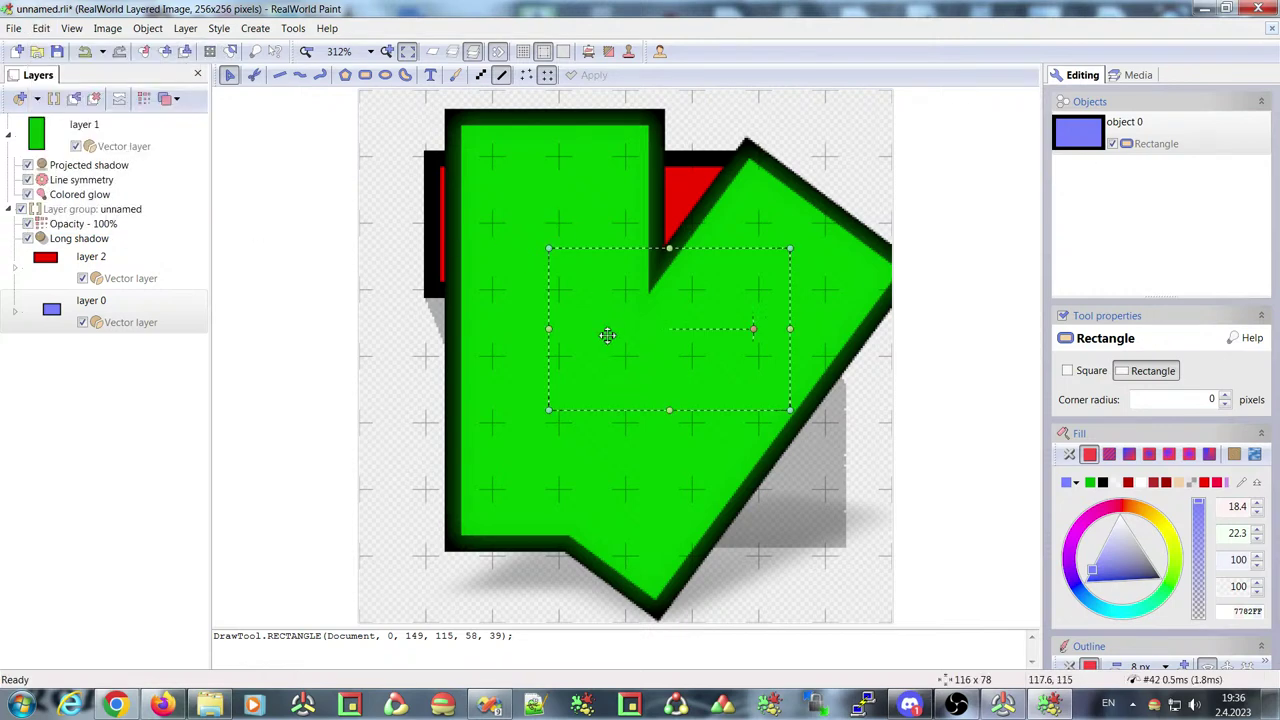
{"action": "left_click", "coordinate": [32, 135]}
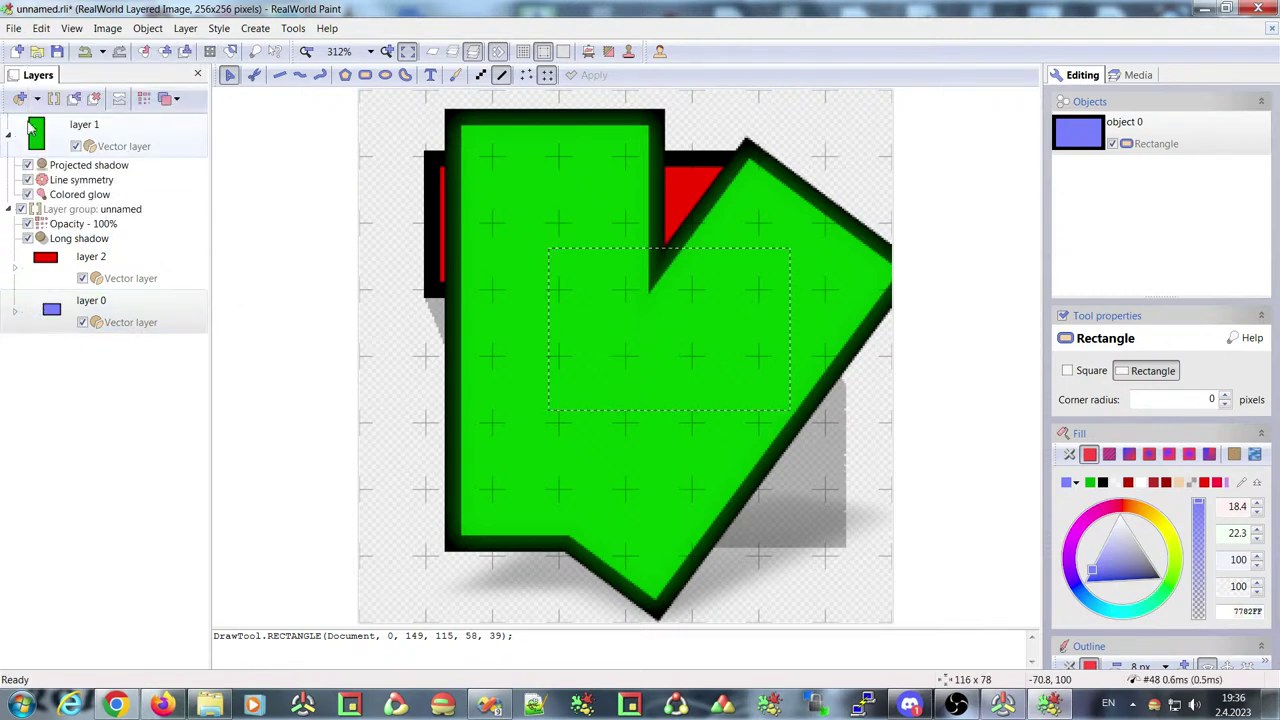
{"action": "left_click", "coordinate": [45, 28]}
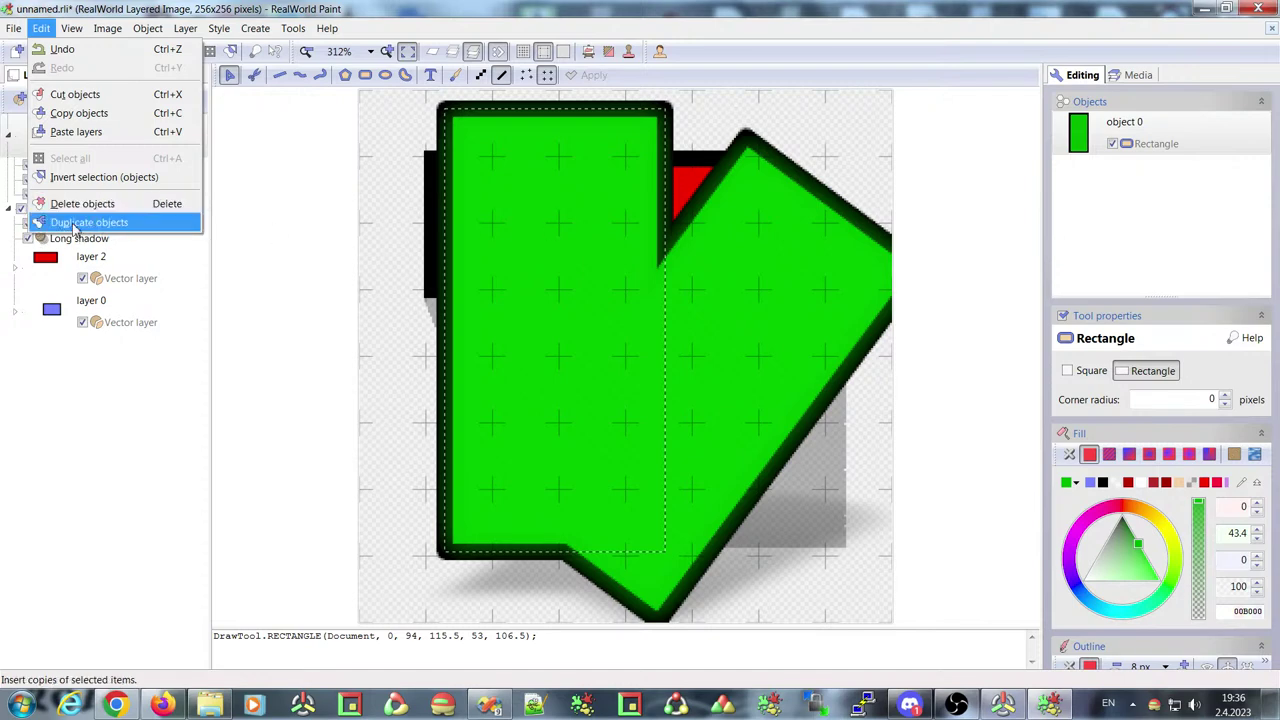
{"action": "left_click", "coordinate": [583, 245]}
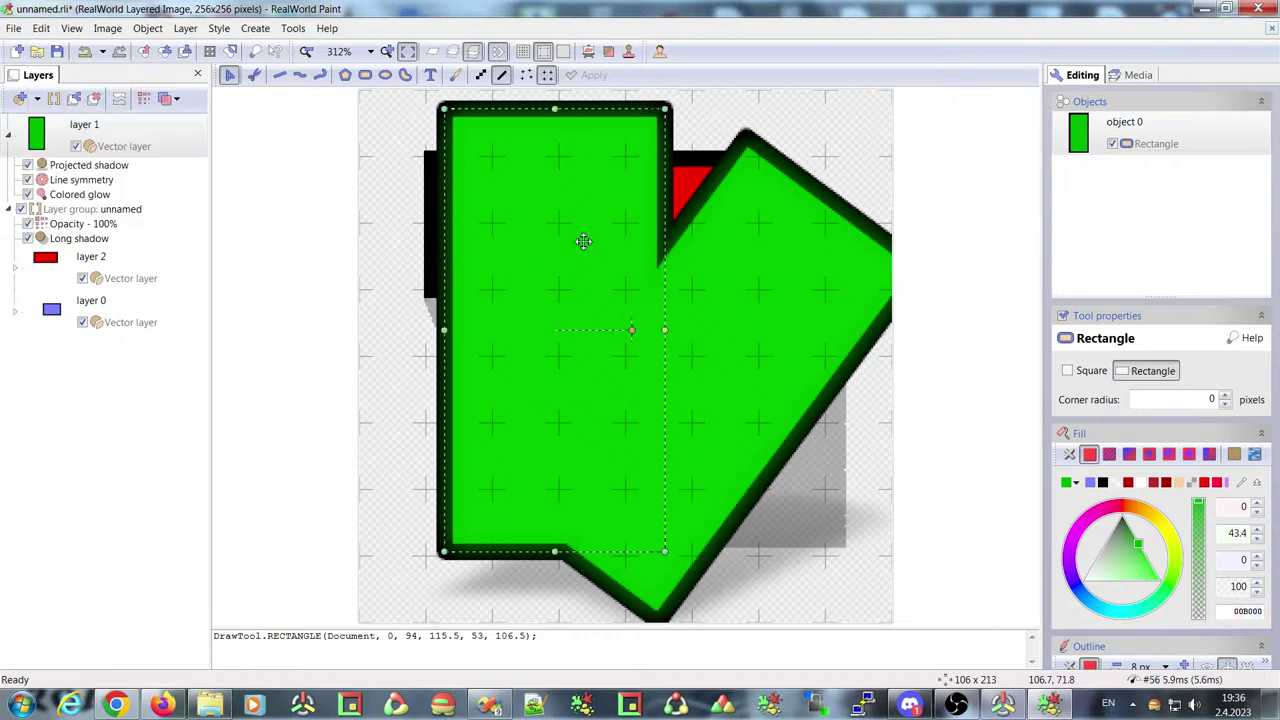
Switch to Firefox, highlight the Crop and Brush tools entry in the new features list, and return to RealWorld Paint
{"action": "left_click", "coordinate": [165, 706]}
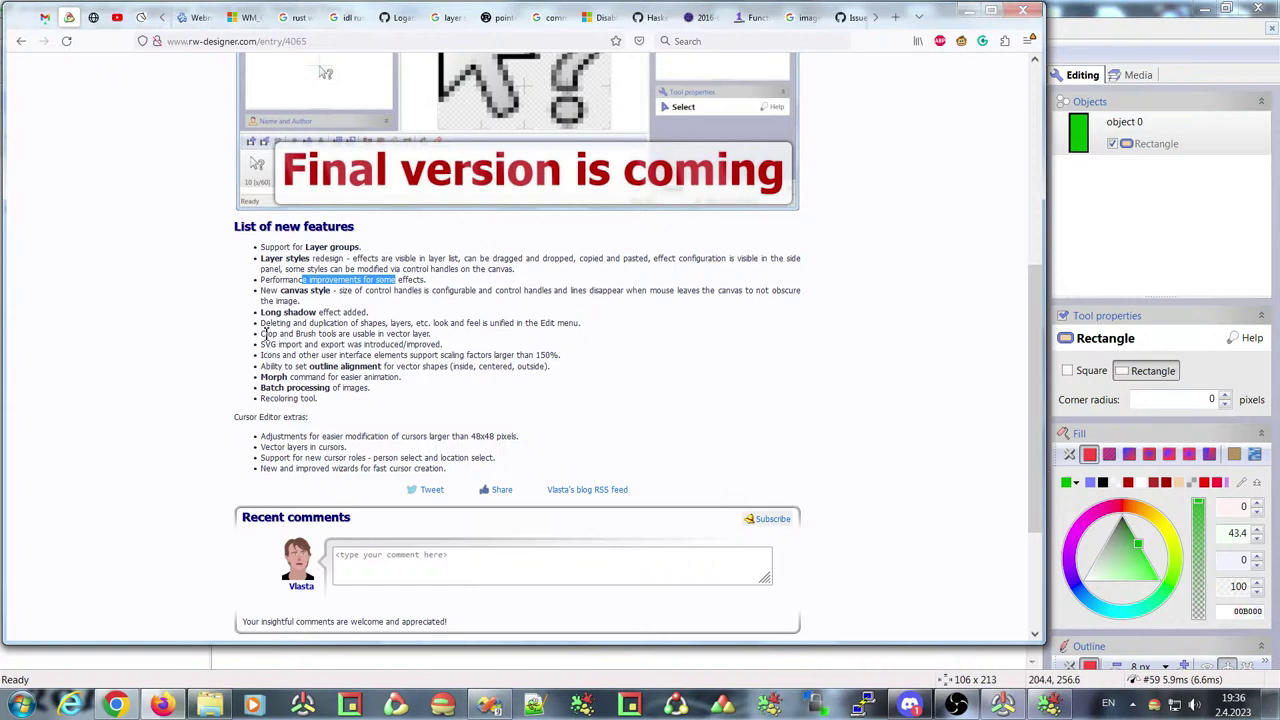
{"action": "left_click_drag", "start_coordinate": [315, 337], "coordinate": [272, 336]}
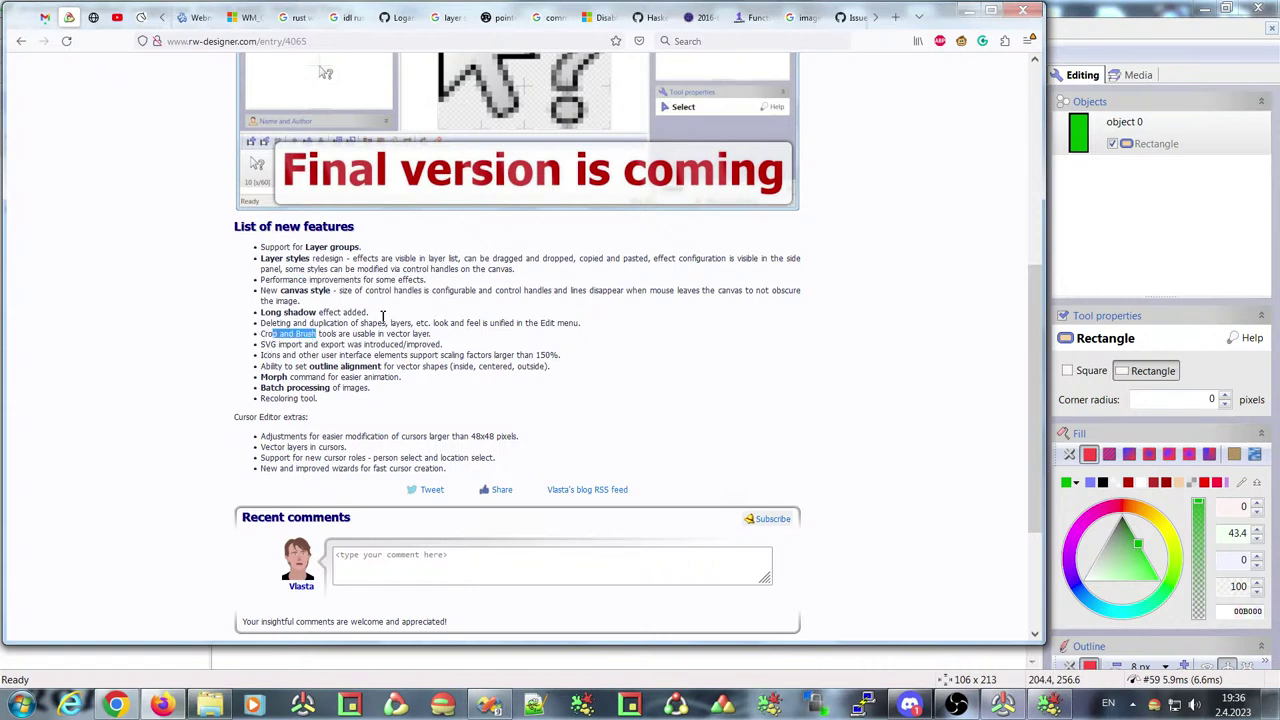
{"action": "left_click", "coordinate": [968, 13]}
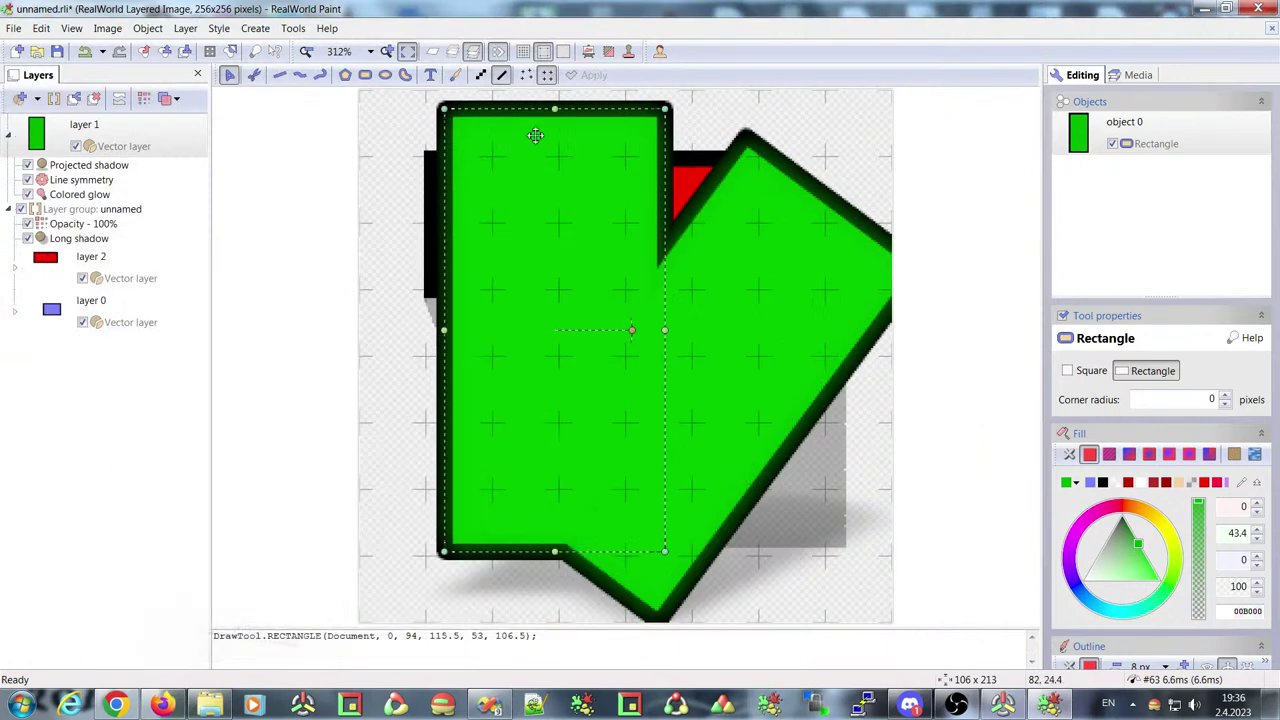
Crop the image with perspective removal to about 339 x 184 pixels, extending past both sides of the canvas, and undo the crop
{"action": "left_click", "coordinate": [254, 76]}
{"action": "left_click_drag", "start_coordinate": [278, 149], "coordinate": [983, 530]}
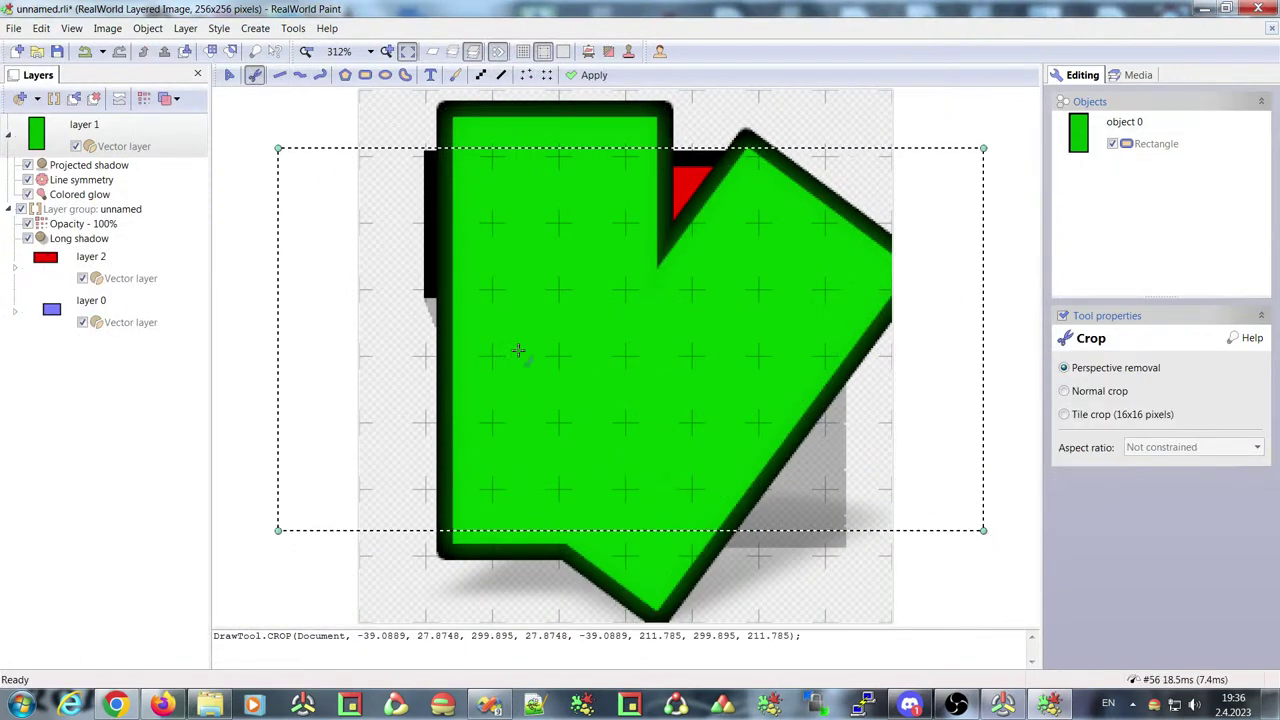
{"action": "key", "text": "Return"}
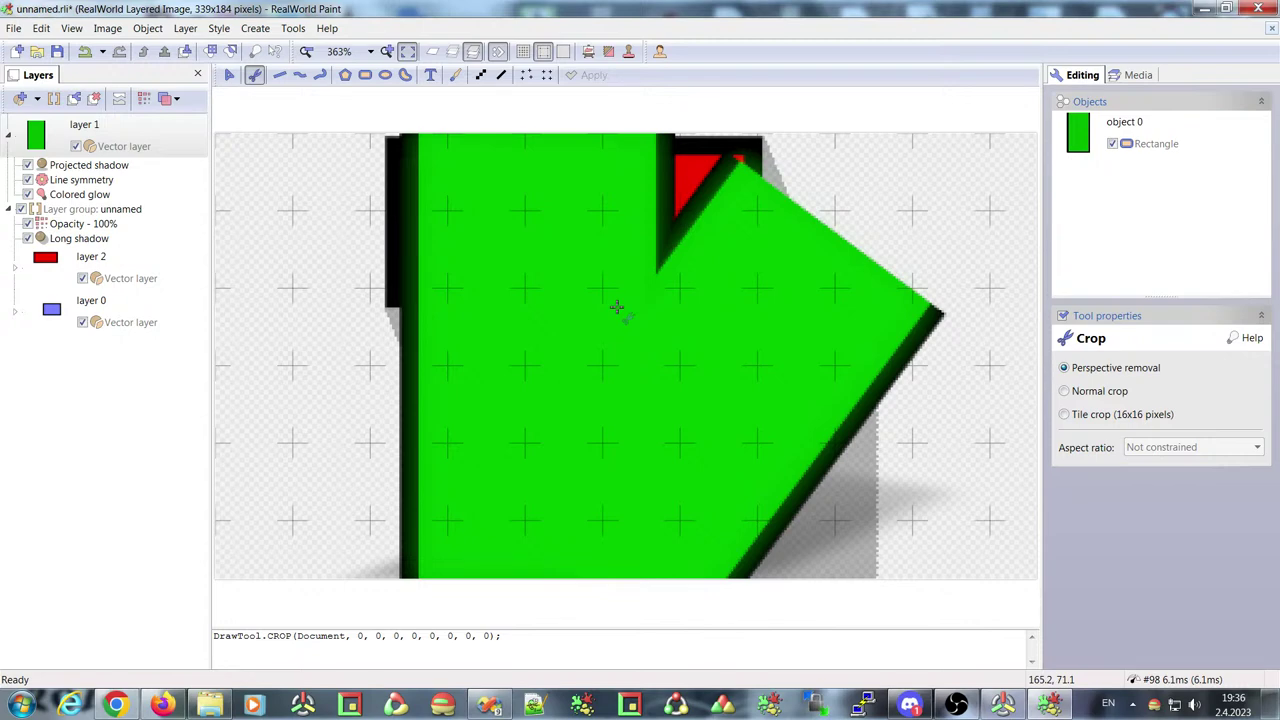
{"action": "left_click", "coordinate": [85, 51]}
Paint a wavy 45-pixel brush stroke across the green layer and recolor it light blue (7782FF)
{"action": "left_click", "coordinate": [456, 75]}
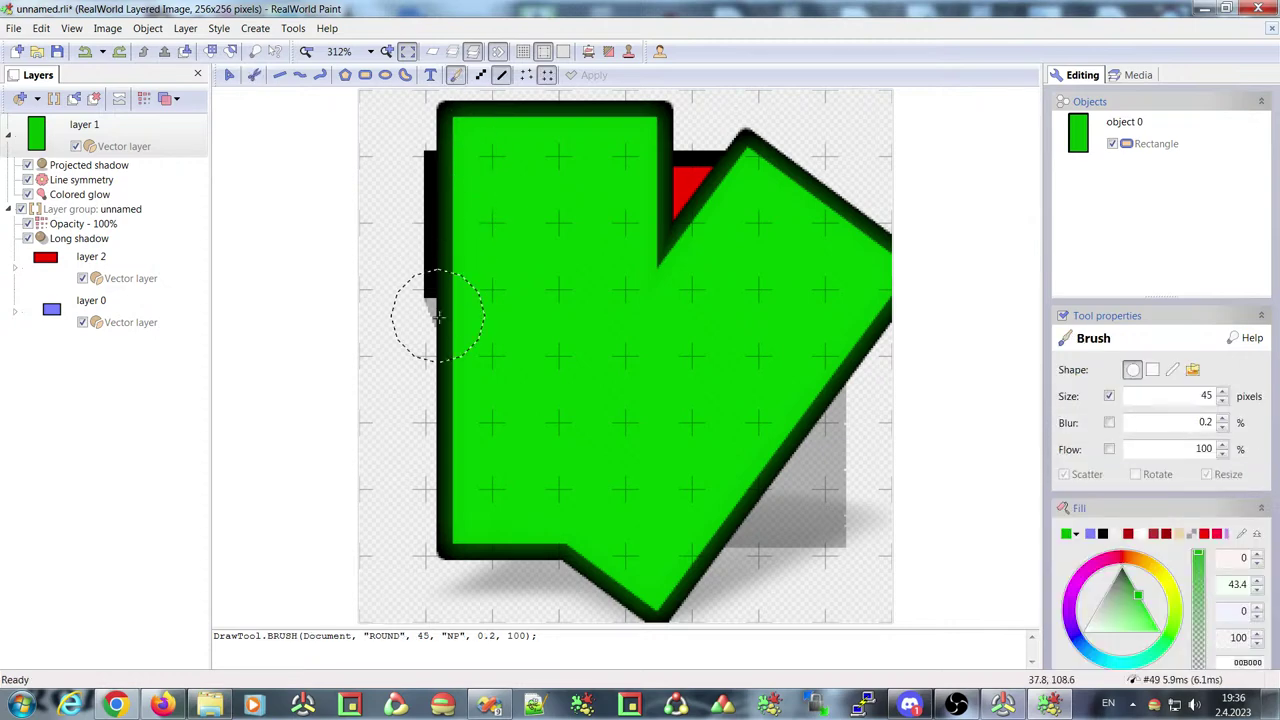
{"action": "mouse_move", "coordinate": [410, 476]}
{"action": "left_mouse_down"}
{"action": "mouse_move", "coordinate": [500, 271]}
{"action": "mouse_move", "coordinate": [560, 300]}
{"action": "left_mouse_up"}
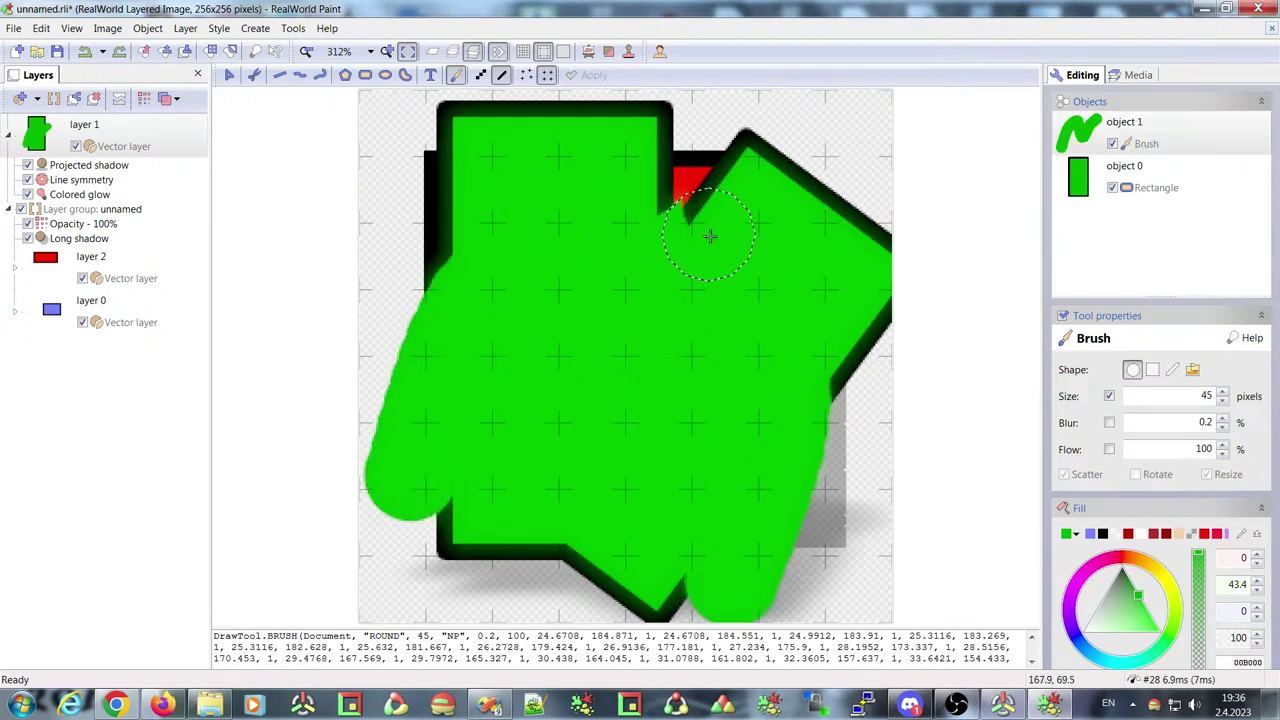
{"action": "left_click", "coordinate": [1090, 533]}
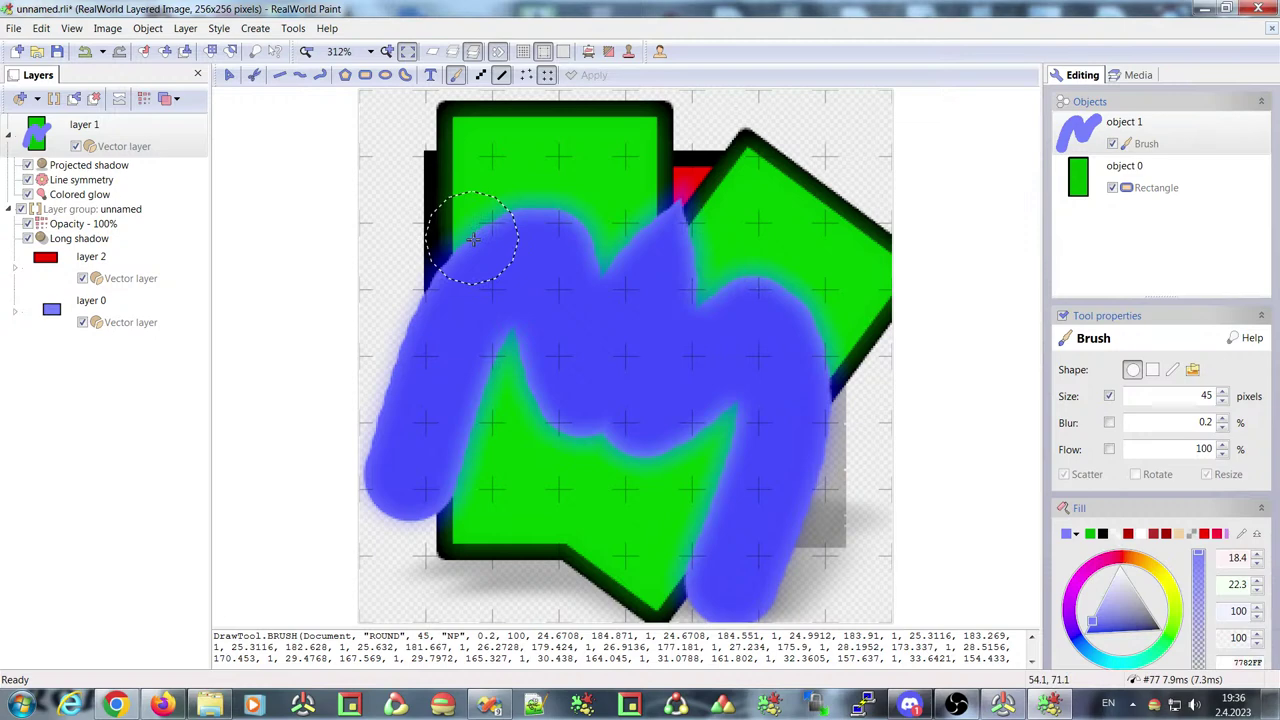
Paint a second brush stroke down the green layer, recolor it red, and delete it
{"action": "mouse_move", "coordinate": [425, 190]}
{"action": "left_mouse_down"}
{"action": "mouse_move", "coordinate": [450, 300]}
{"action": "mouse_move", "coordinate": [500, 414]}
{"action": "mouse_move", "coordinate": [497, 486]}
{"action": "left_mouse_up"}
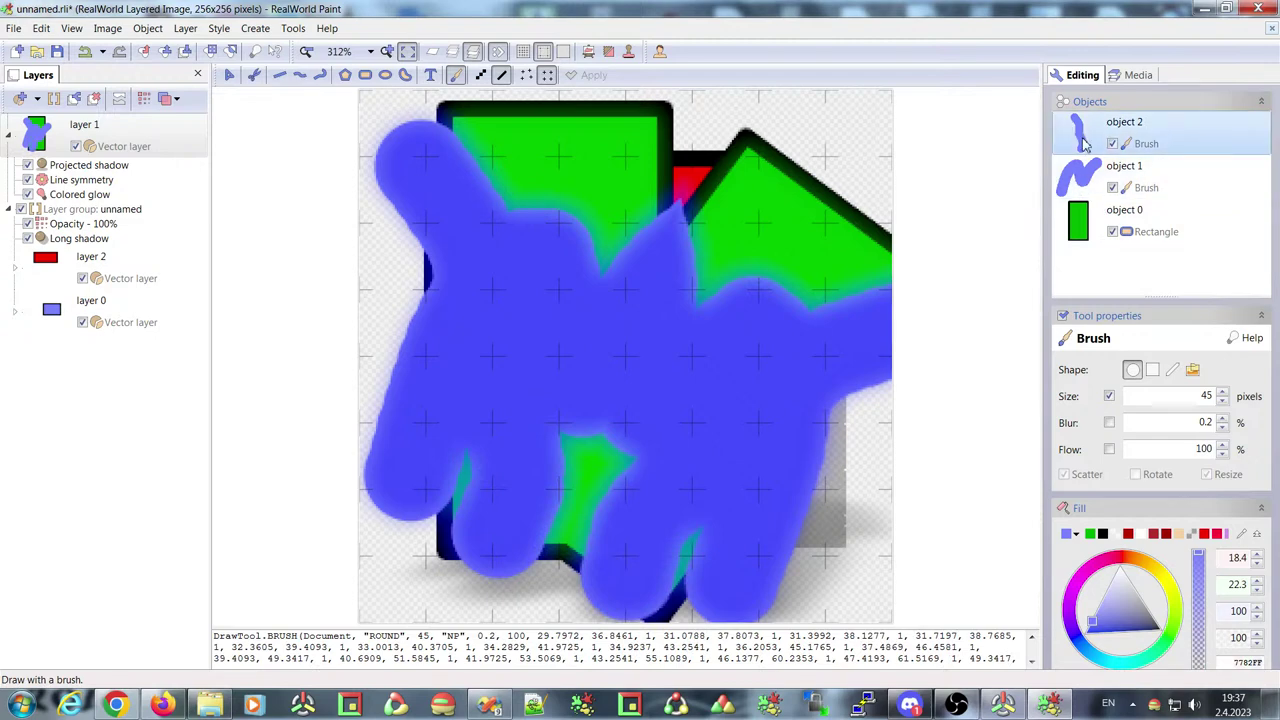
{"action": "left_click", "coordinate": [1128, 536]}
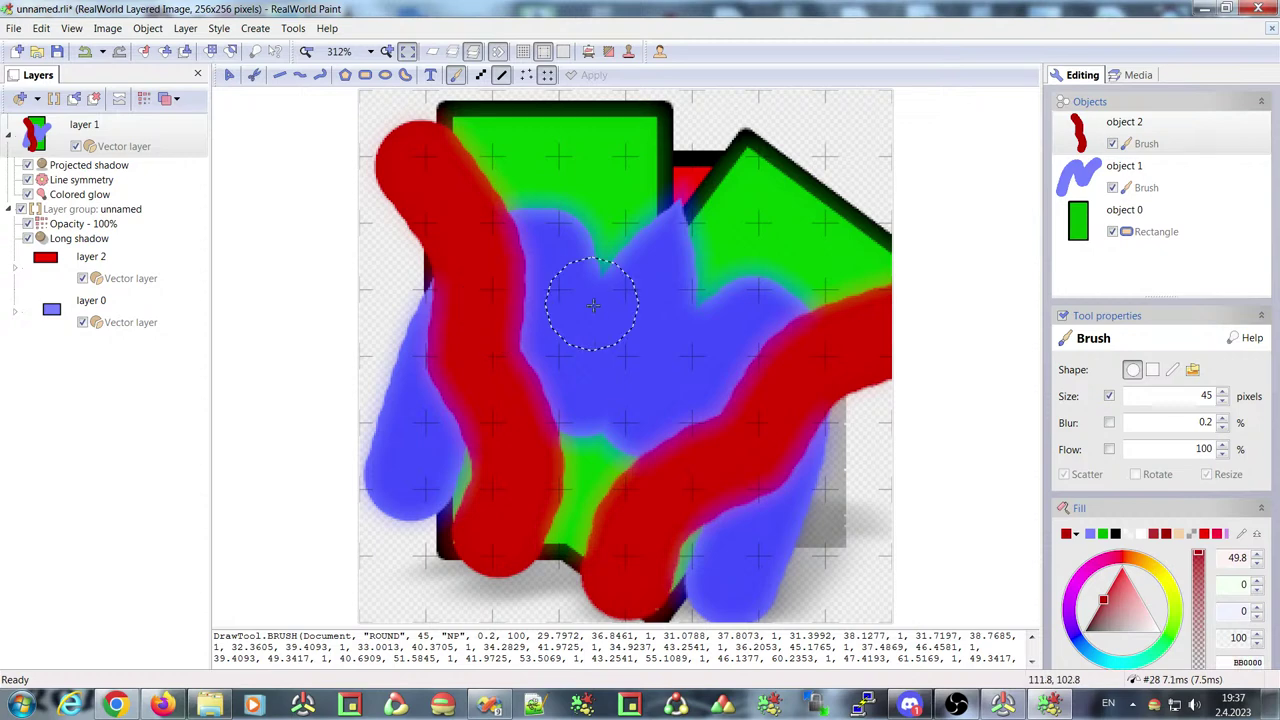
{"action": "key", "text": "Delete"}
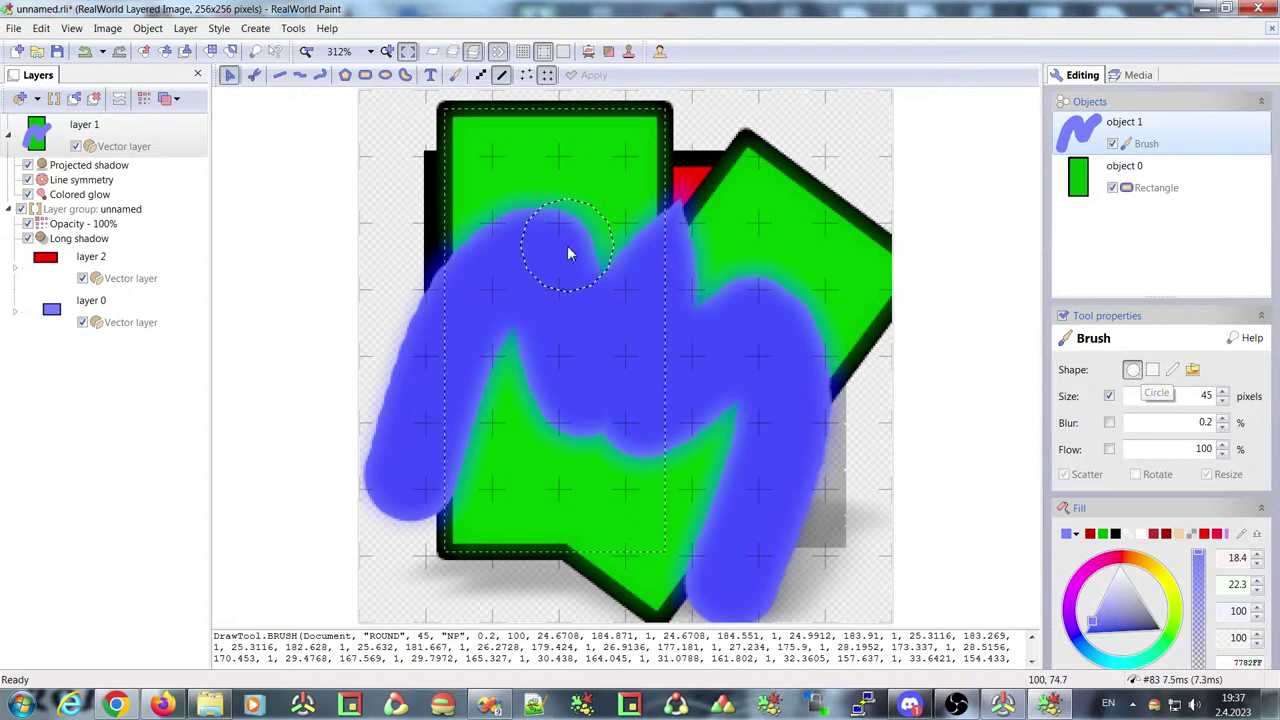
Clear the object selection and paint a curved red brush stroke over the blue one on the green layer
{"action": "key", "text": "Escape"}
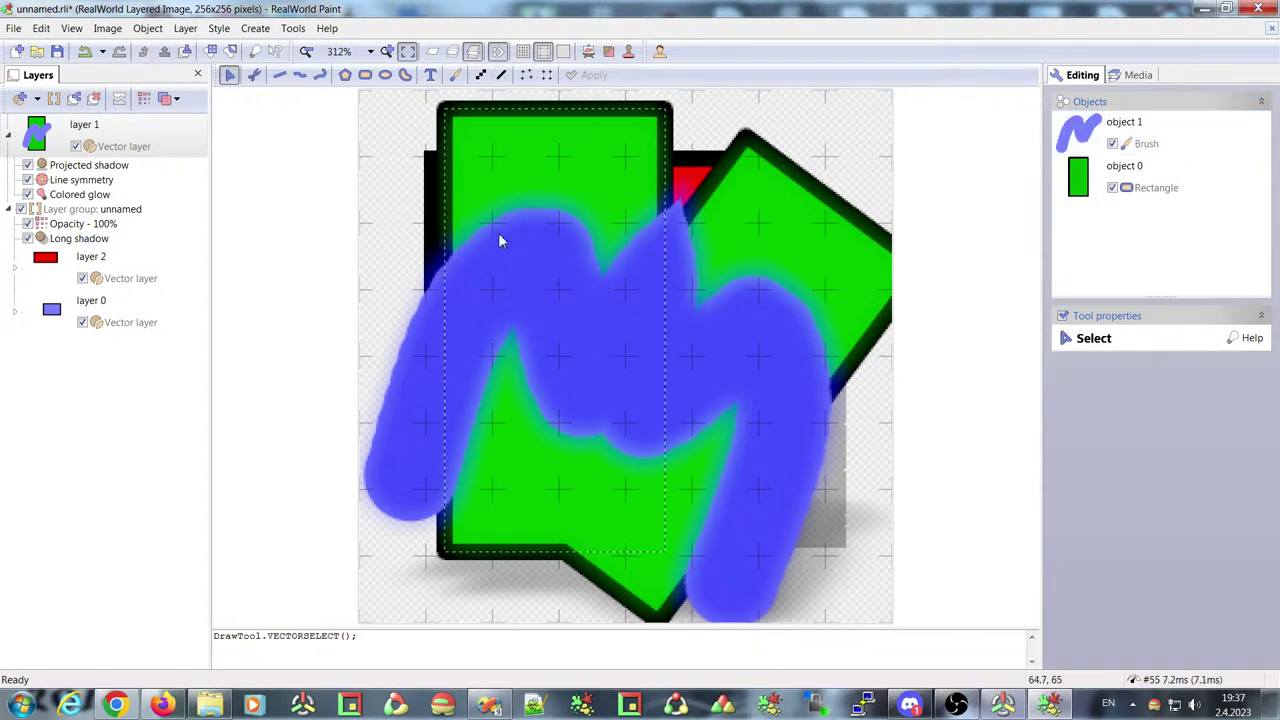
{"action": "left_click", "coordinate": [456, 75]}
{"action": "left_click_drag", "start_coordinate": [380, 140], "coordinate": [880, 295]}
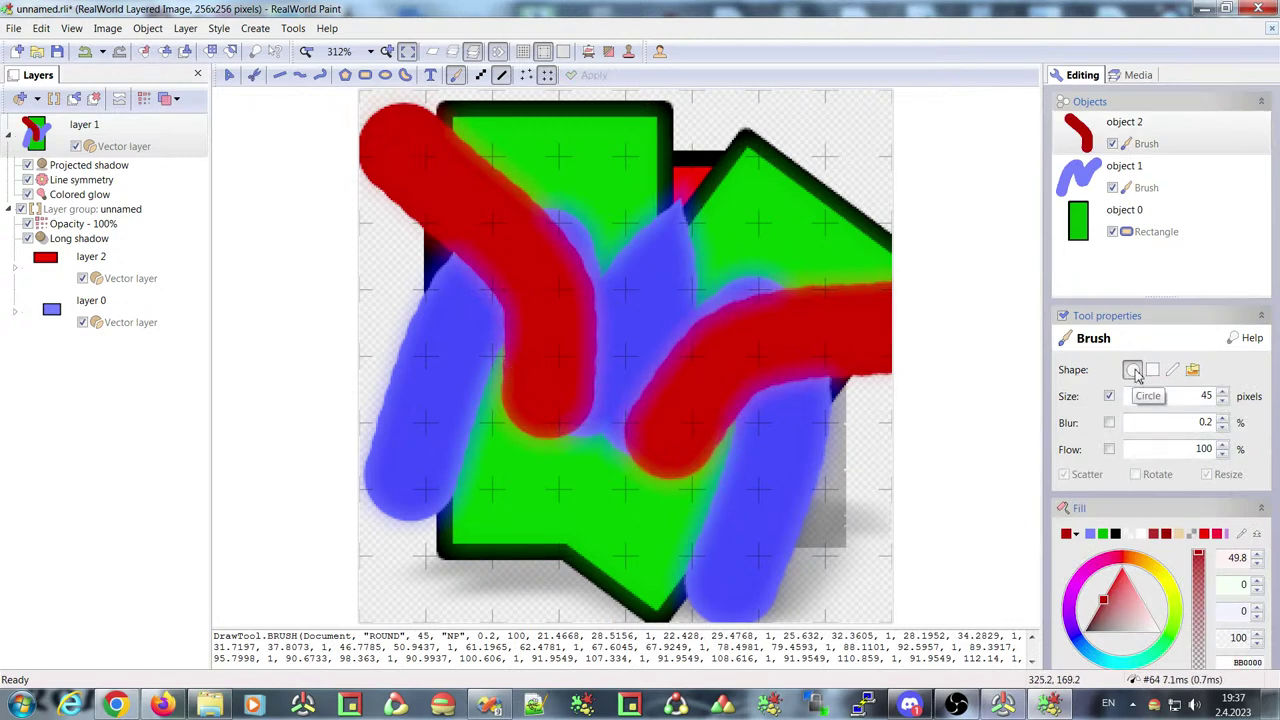
Set the red brush stroke's size to 15 pixels and give it the strawberry-leaves.rli pattern from the tagged library's nature brushes
{"action": "double_click", "coordinate": [1206, 396]}
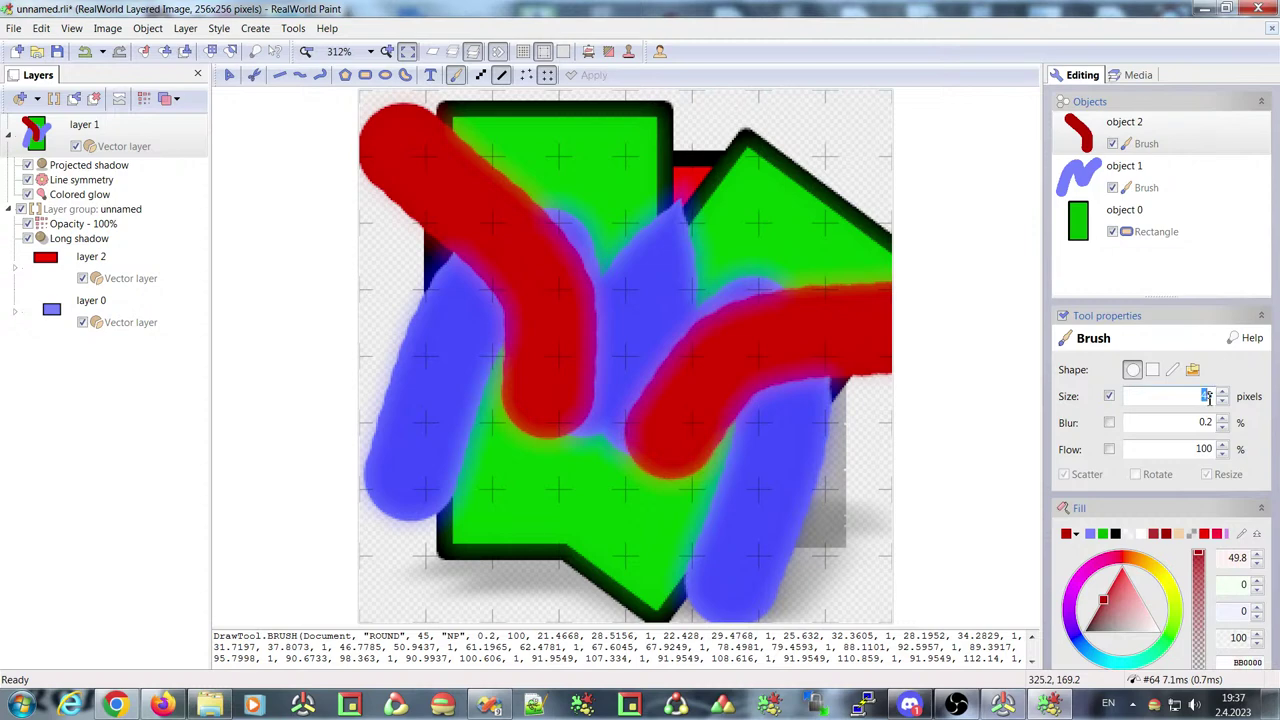
{"action": "type", "text": "15"}
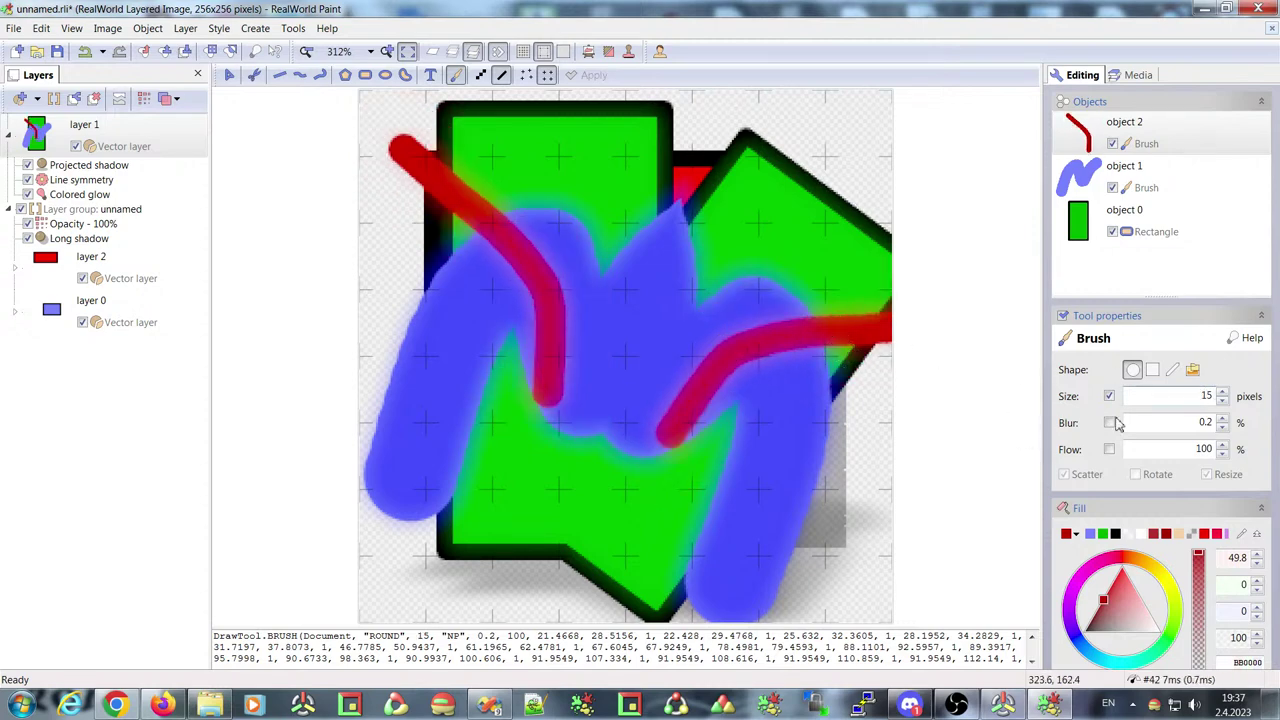
{"action": "left_click", "coordinate": [1193, 370]}
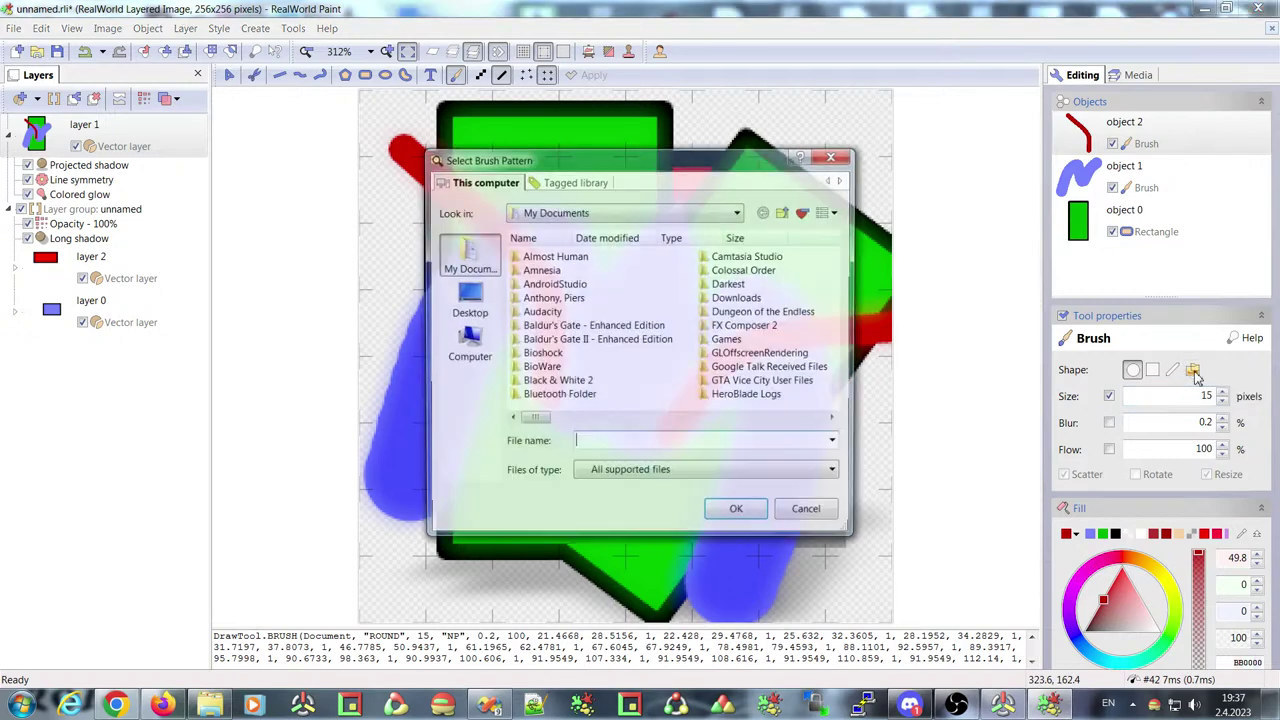
{"action": "left_click", "coordinate": [575, 181]}
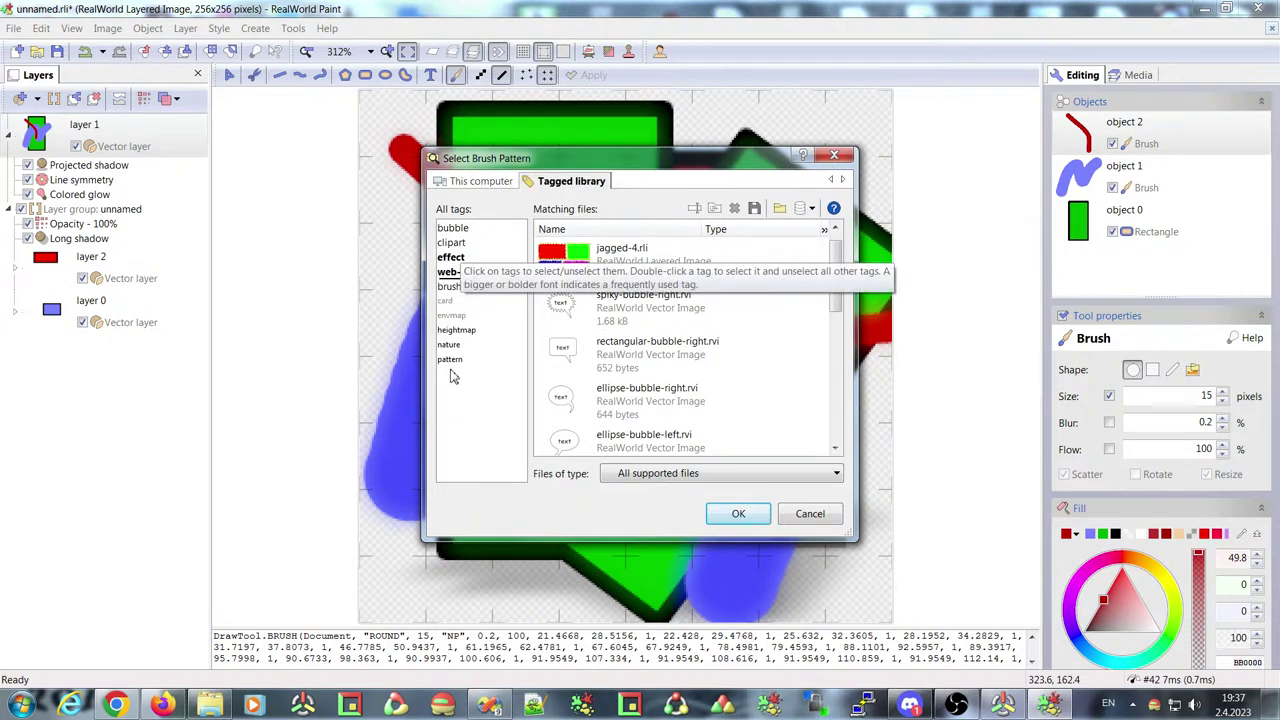
{"action": "left_click", "coordinate": [449, 347]}
{"action": "left_click", "coordinate": [600, 262]}
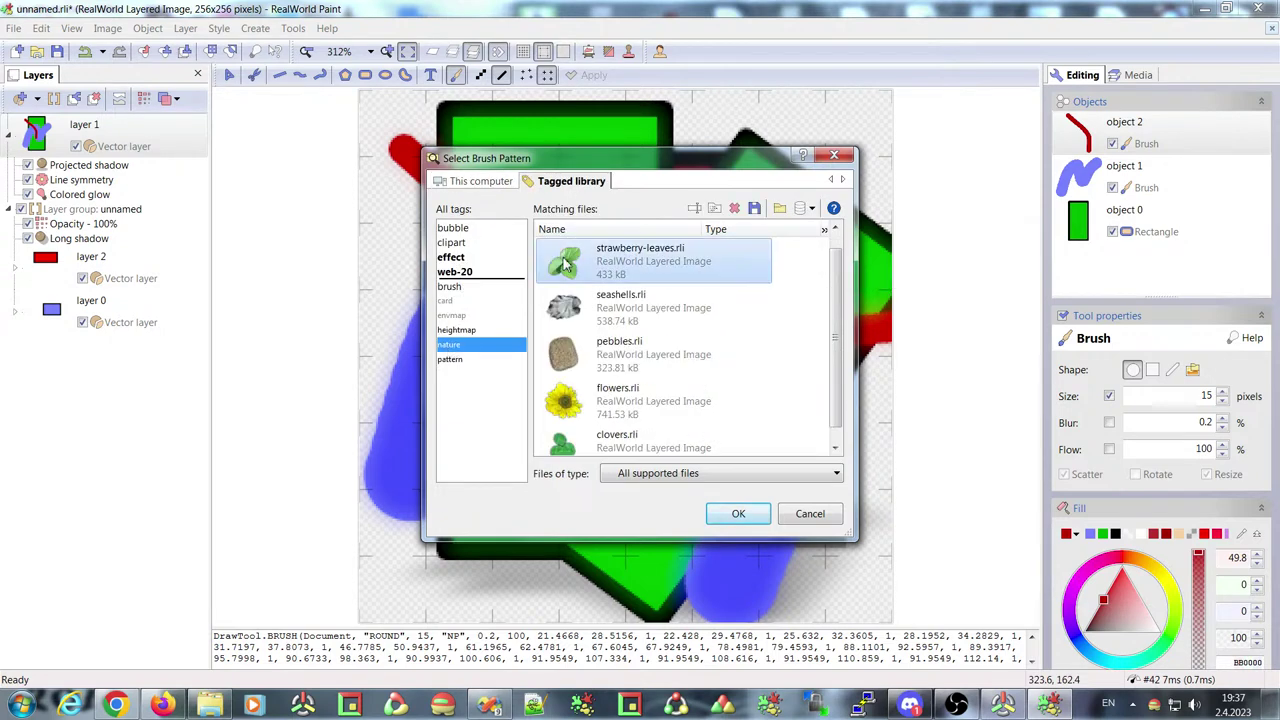
{"action": "mouse_move", "coordinate": [660, 170]}
{"action": "left_mouse_down"}
{"action": "mouse_move", "coordinate": [716, 142]}
{"action": "mouse_move", "coordinate": [691, 132]}
{"action": "left_mouse_up"}
{"action": "left_click", "coordinate": [766, 478]}
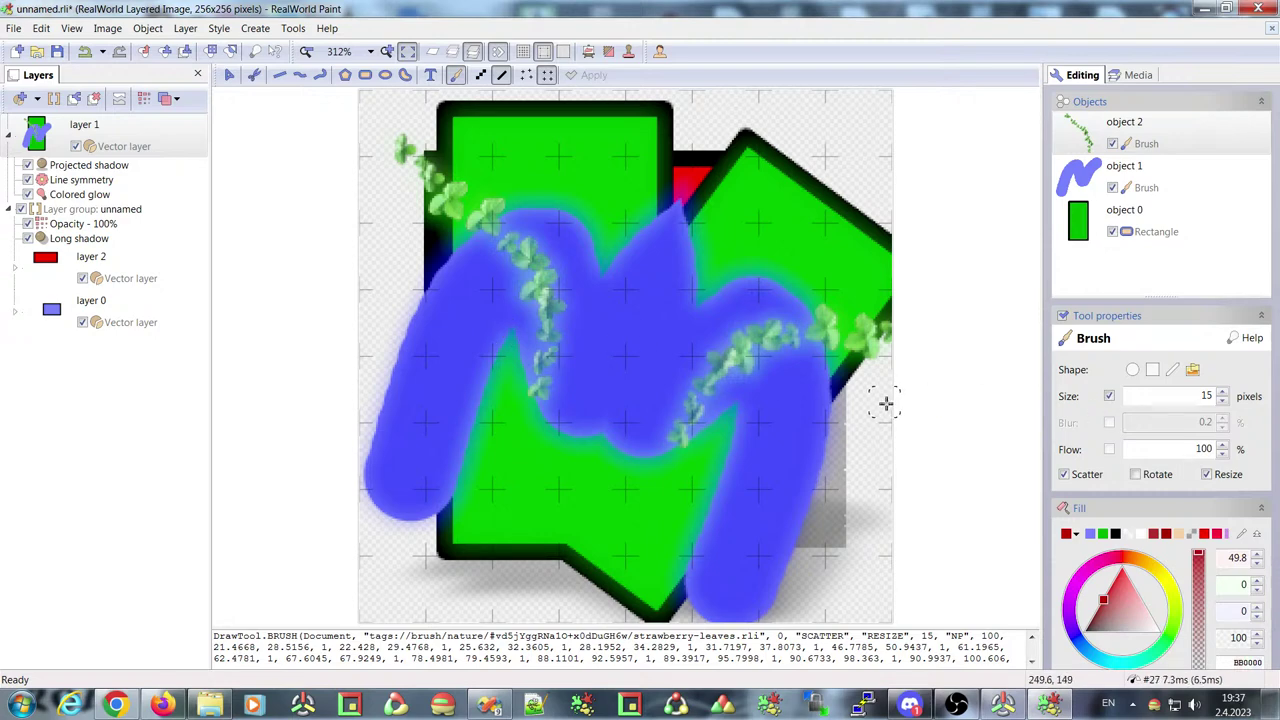
Disable layer 1's Colored glow effect and delete the blue brush stroke from the layer
{"action": "left_click", "coordinate": [28, 194]}
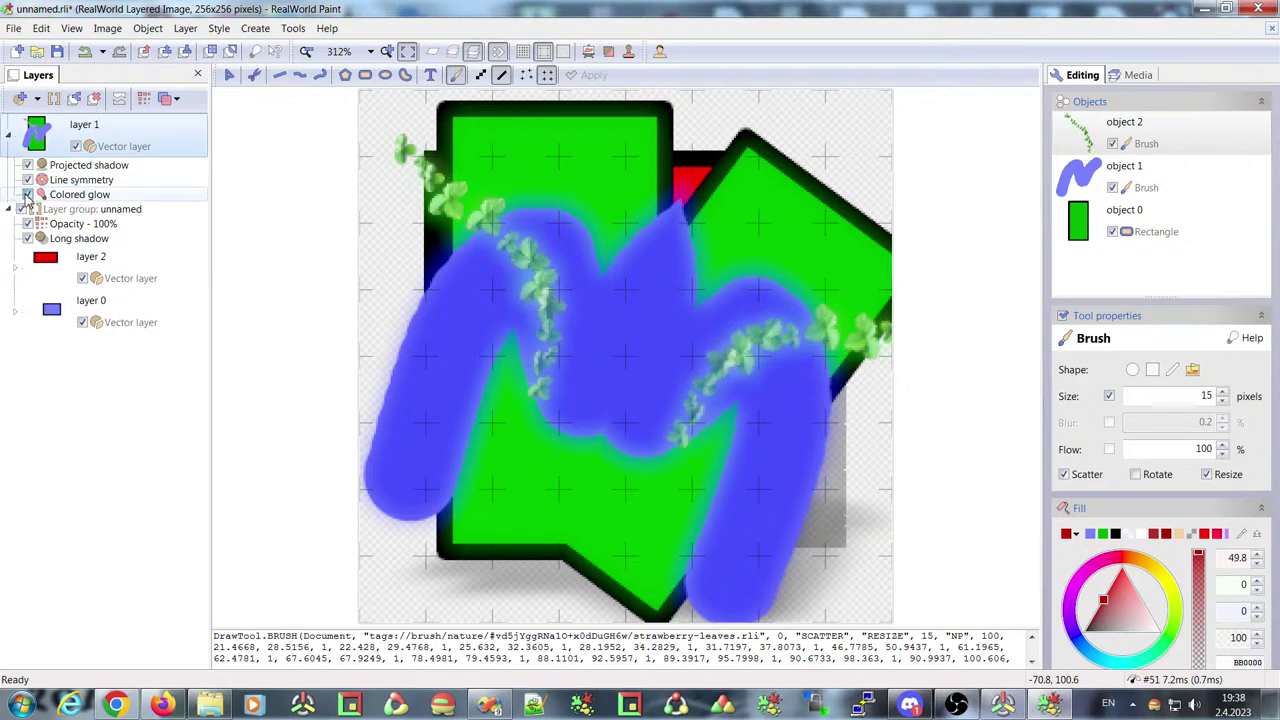
{"action": "left_click", "coordinate": [1094, 194]}
{"action": "key", "text": "Delete"}
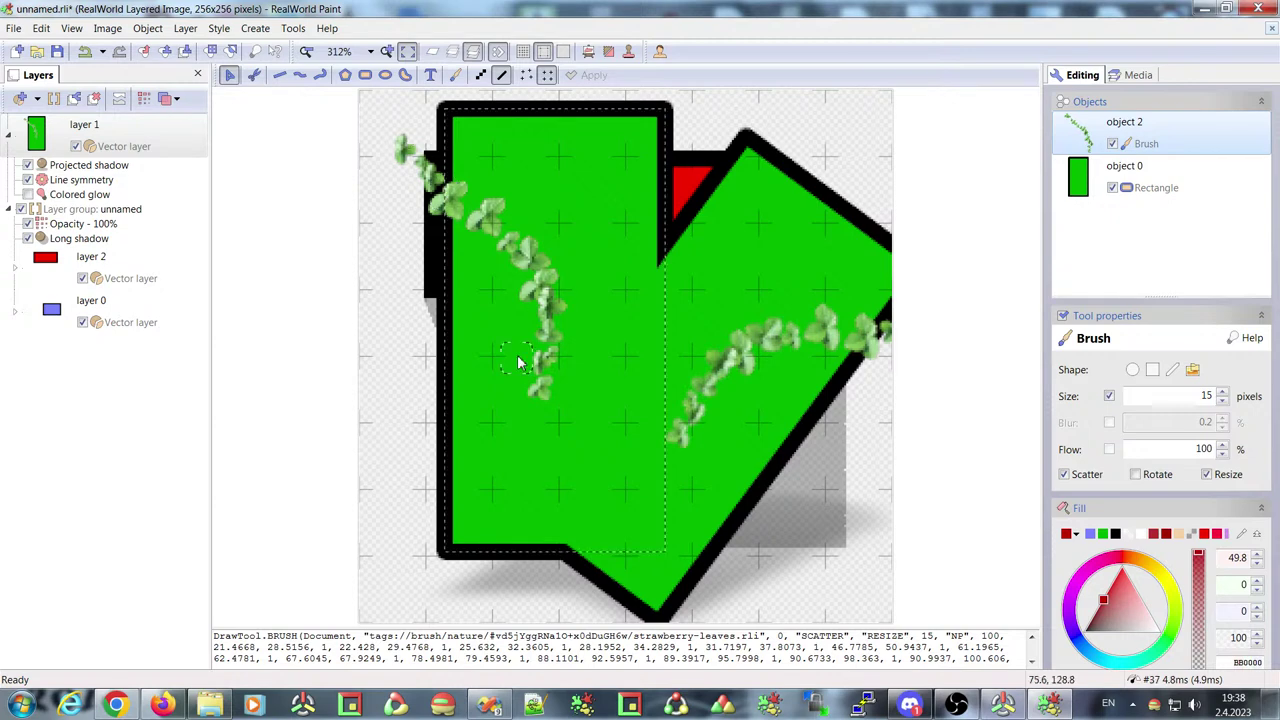
Reopen the brush pattern library for the leaf stroke and keep strawberry-leaves.rli as its pattern
{"action": "left_click", "coordinate": [1192, 374]}
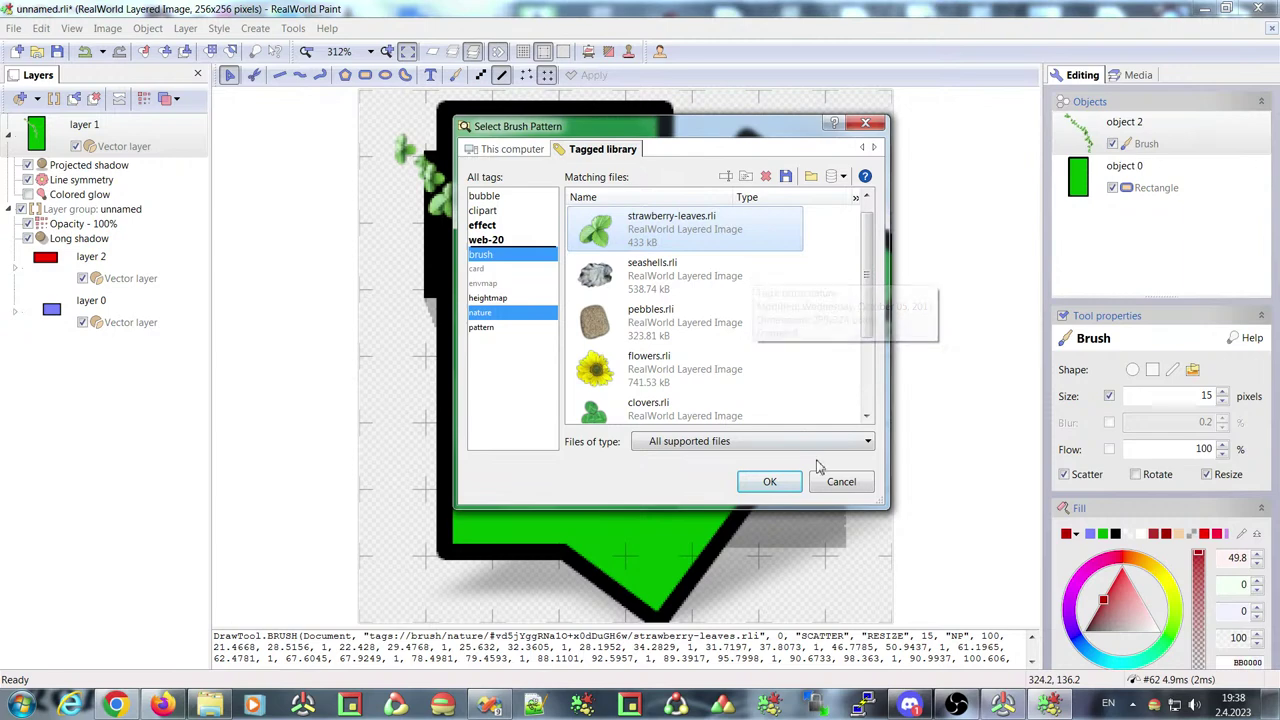
{"action": "left_click", "coordinate": [769, 481]}
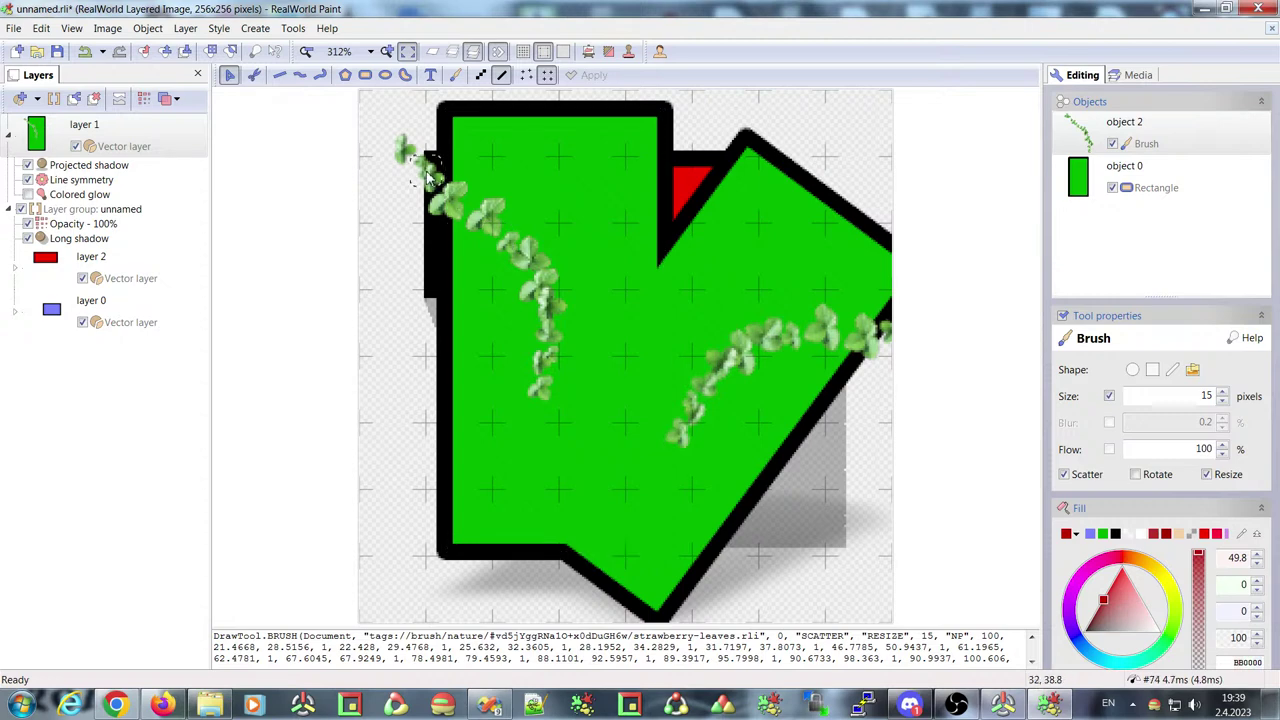
Add the bold Times New Roman text "fkdsagf" at size 80 to layer 1 and move it across the upper canvas
{"action": "left_click", "coordinate": [431, 75]}
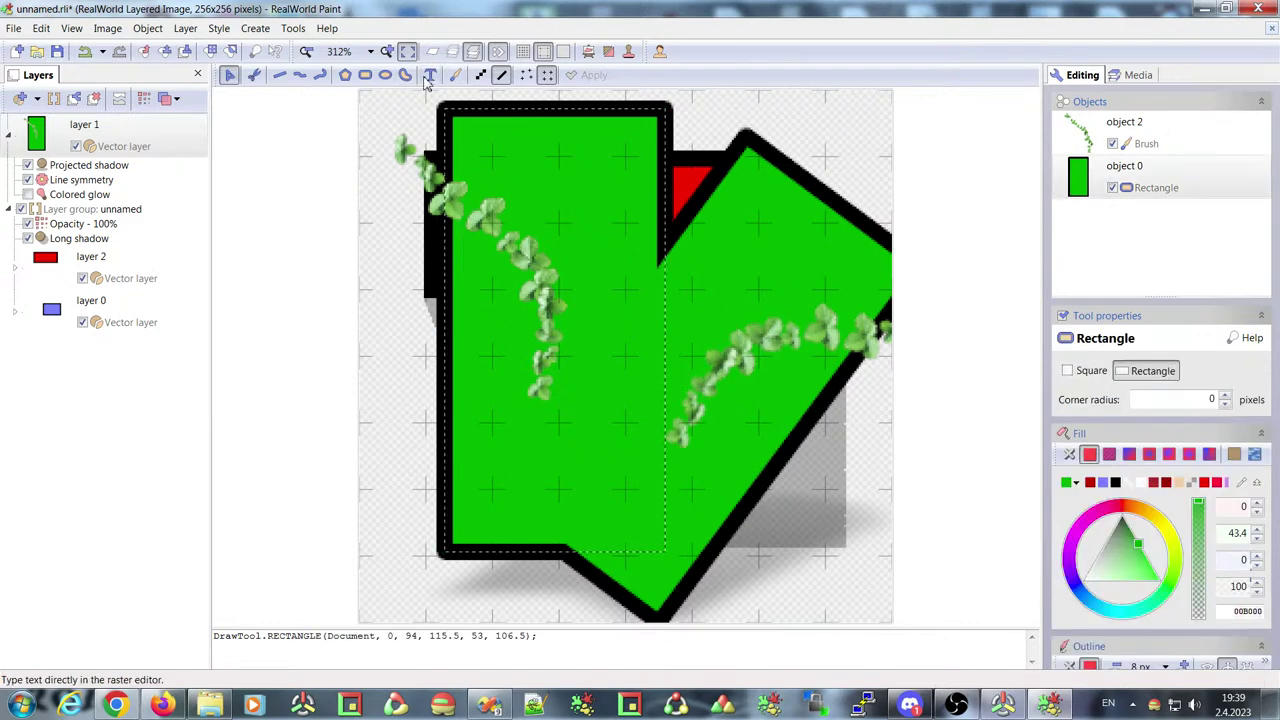
{"action": "left_click", "coordinate": [370, 120]}
{"action": "type", "text": "fkdsagf"}
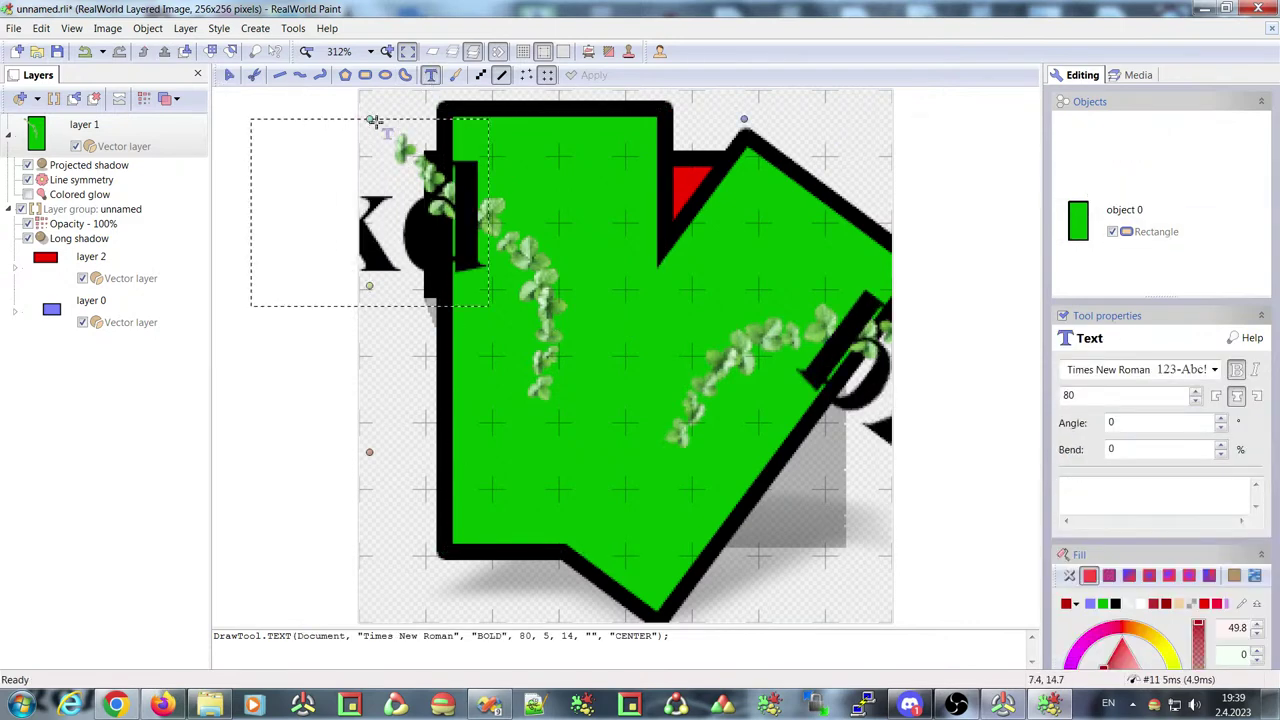
{"action": "left_click_drag", "start_coordinate": [463, 206], "coordinate": [729, 197]}
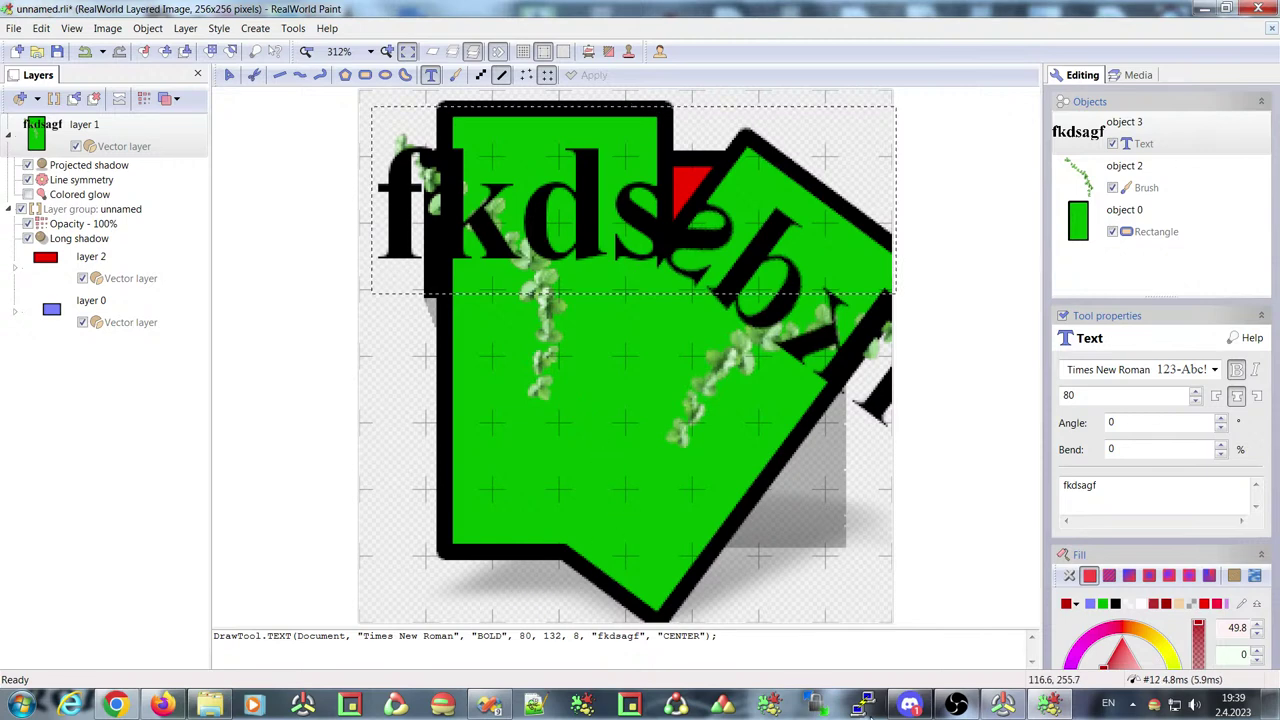
Check the live stream in YouTube Studio and the SVG import and export entry in Firefox's feature list, and return to RealWorld Paint
{"action": "left_click", "coordinate": [116, 705]}
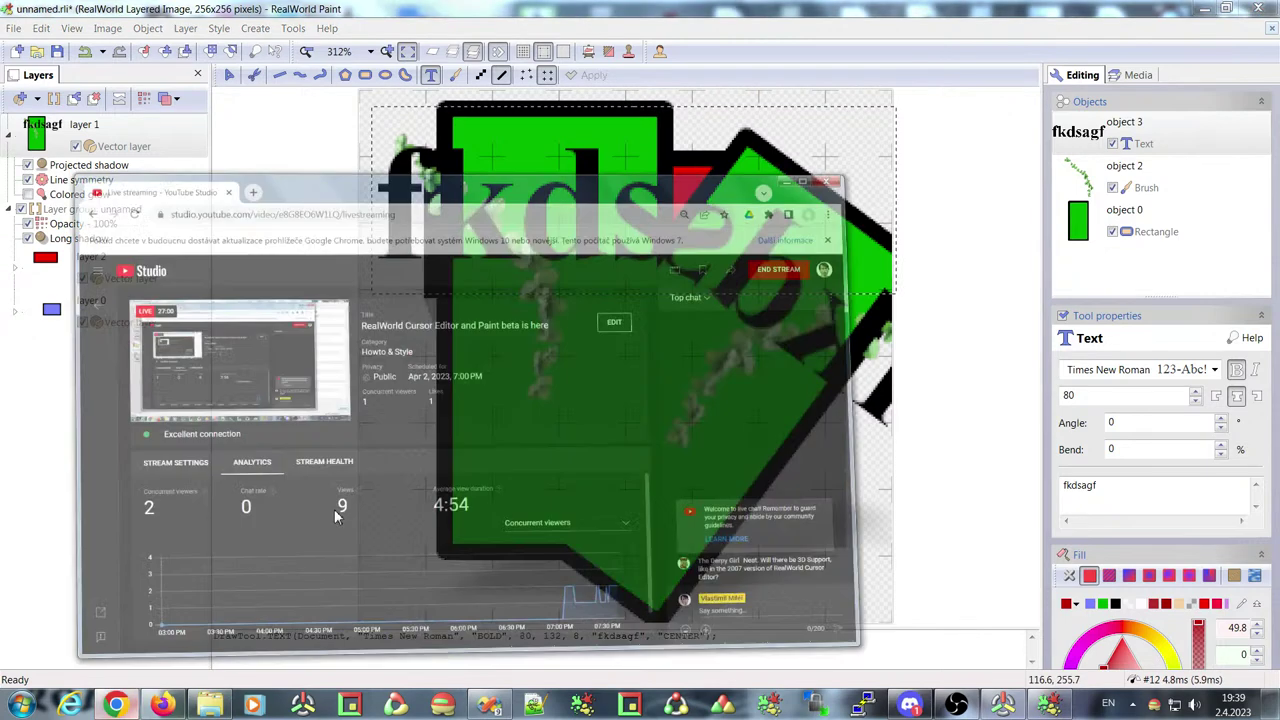
{"action": "left_click", "coordinate": [116, 705]}
{"action": "left_click", "coordinate": [162, 705]}
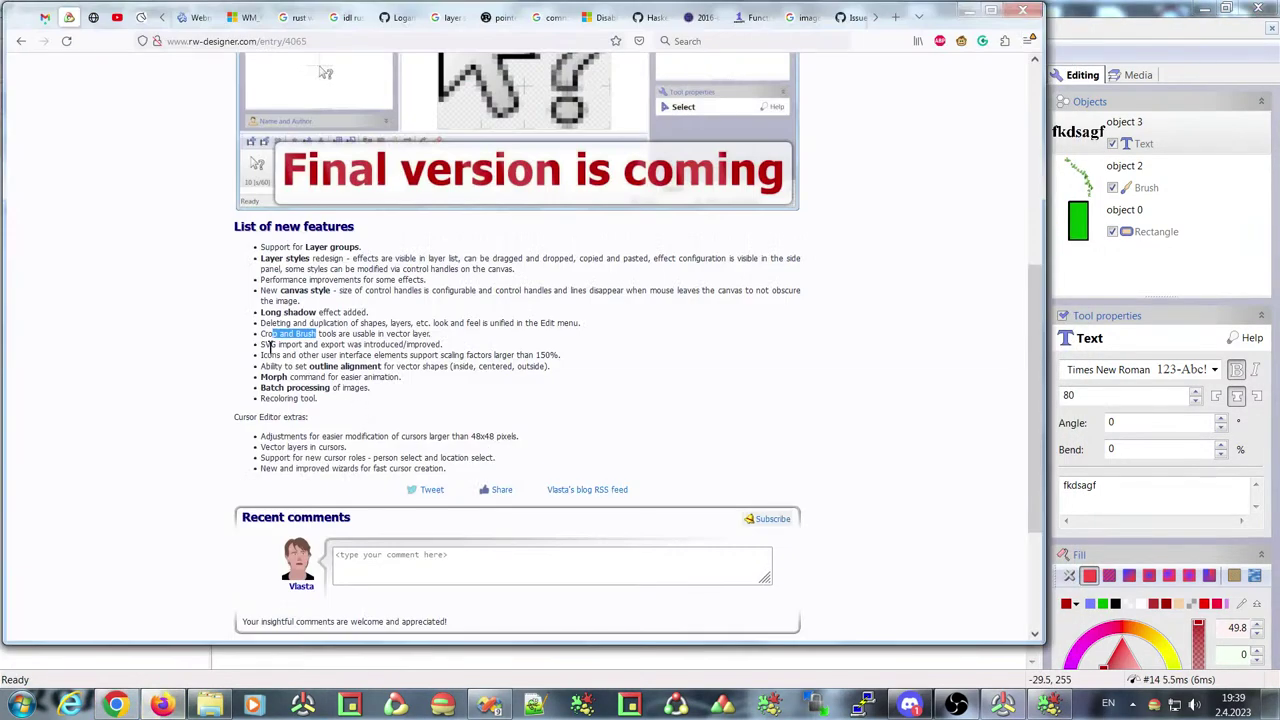
{"action": "left_click_drag", "start_coordinate": [270, 344], "coordinate": [394, 344]}
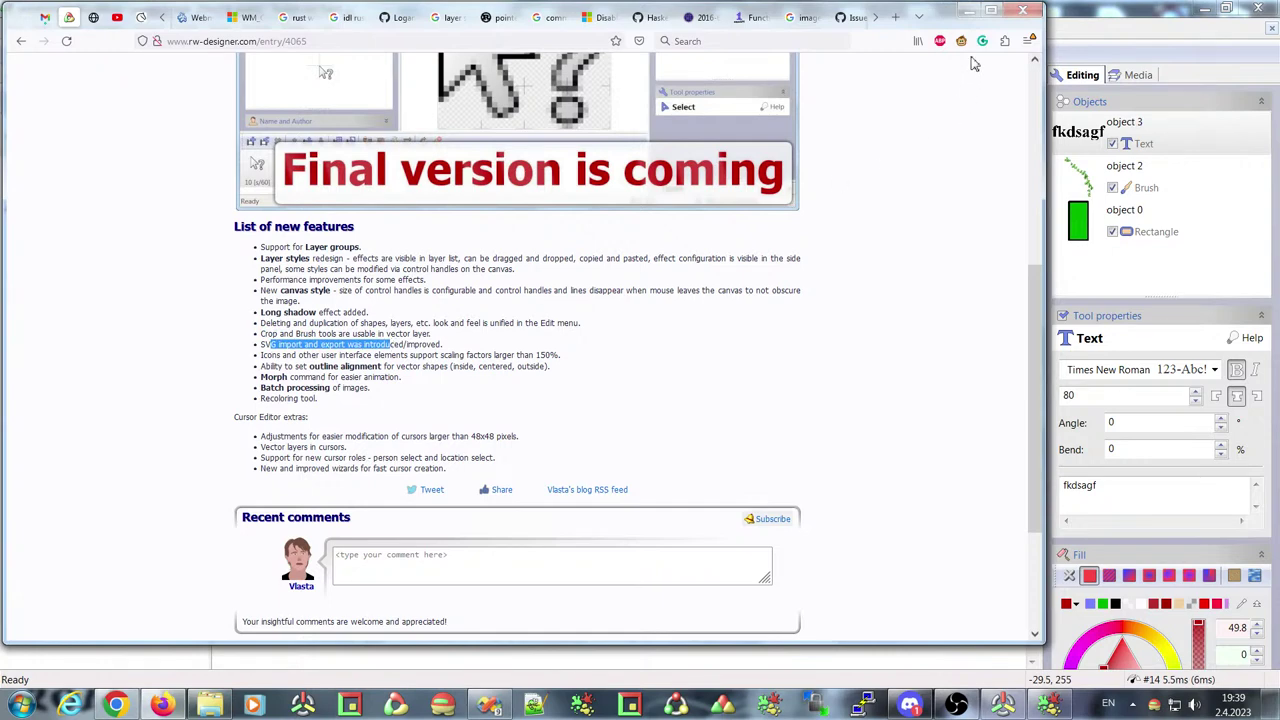
{"action": "left_click", "coordinate": [968, 10]}
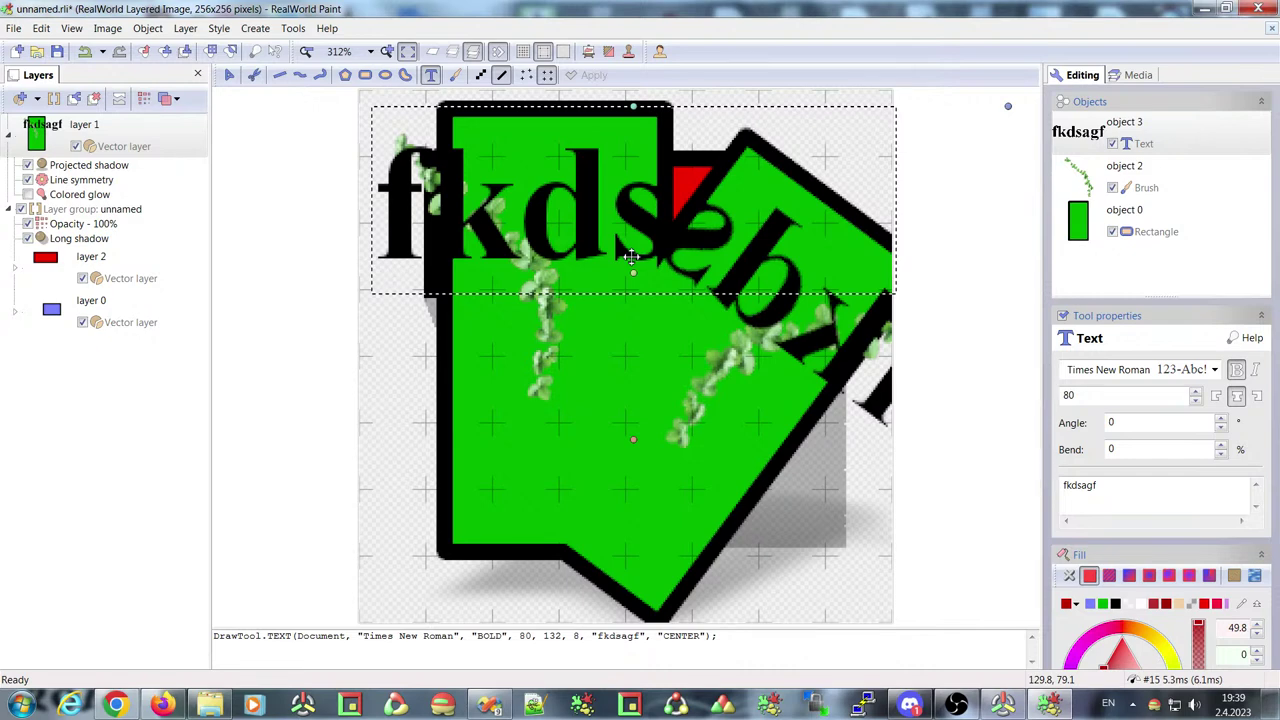
Close the unnamed.rli document and discard its changes
{"action": "left_click", "coordinate": [1271, 28]}
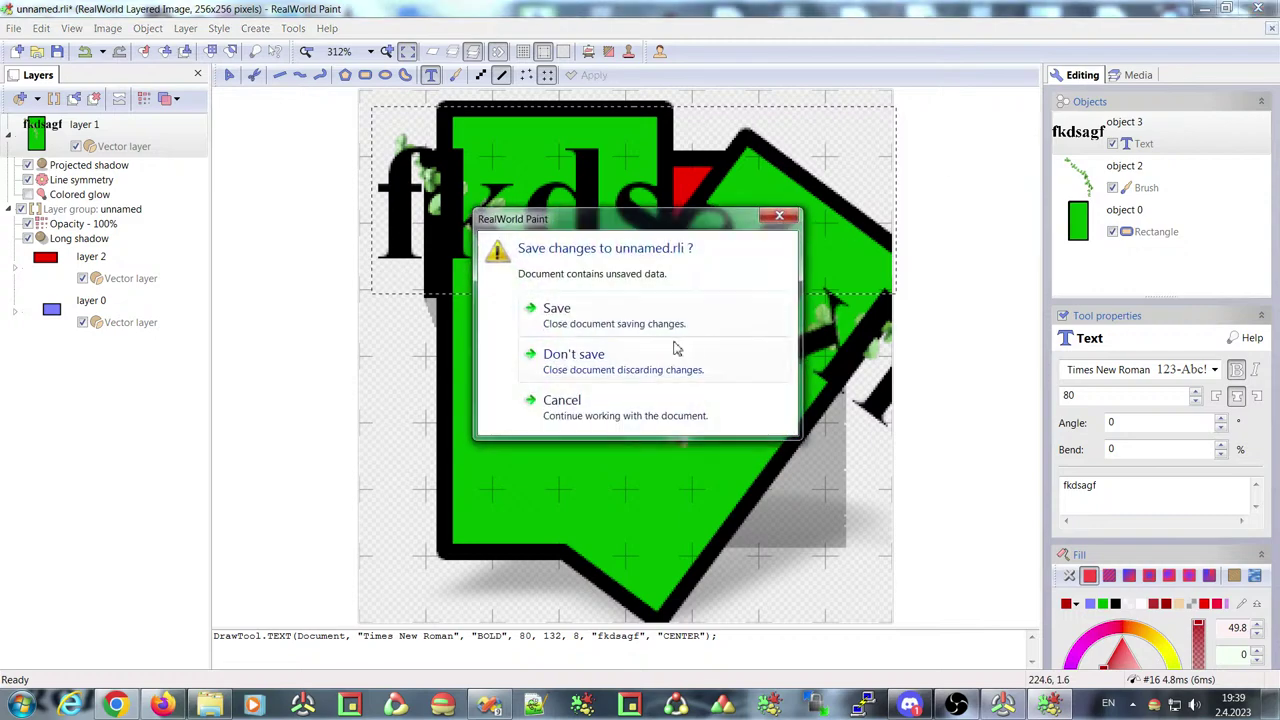
{"action": "left_click", "coordinate": [603, 360]}
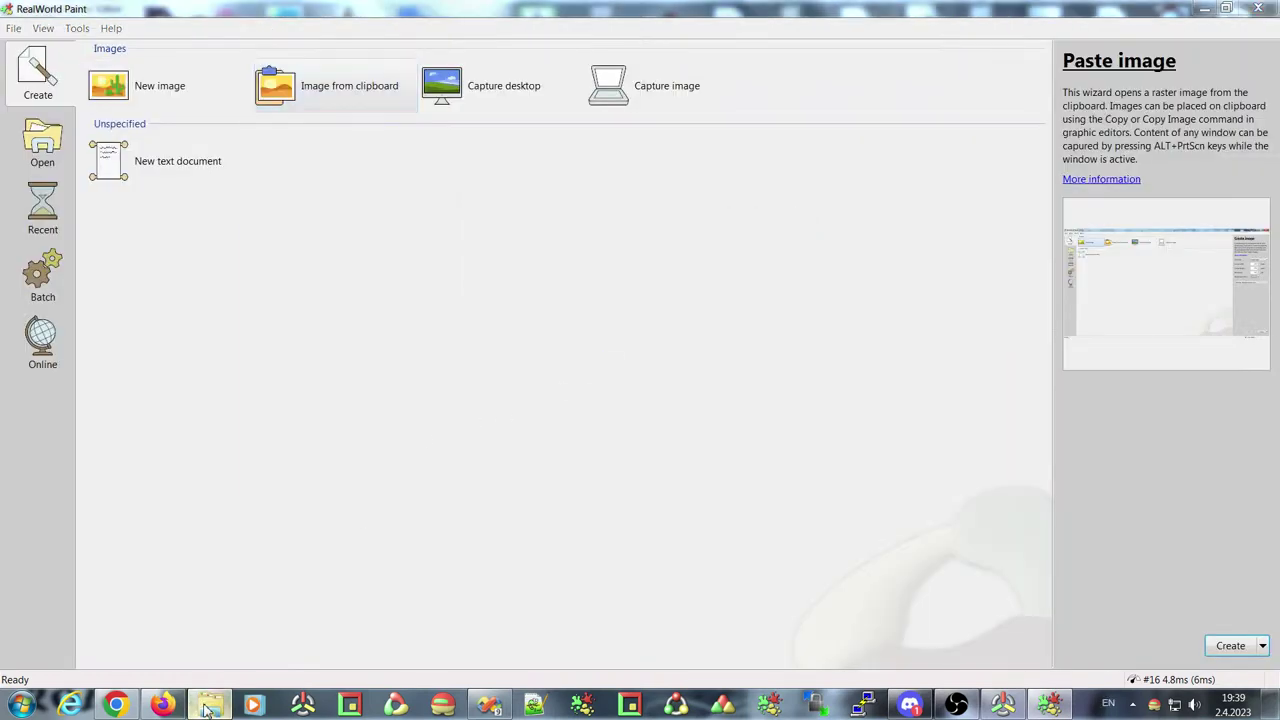
{"action": "left_click", "coordinate": [208, 706]}
{"action": "left_click", "coordinate": [208, 706]}
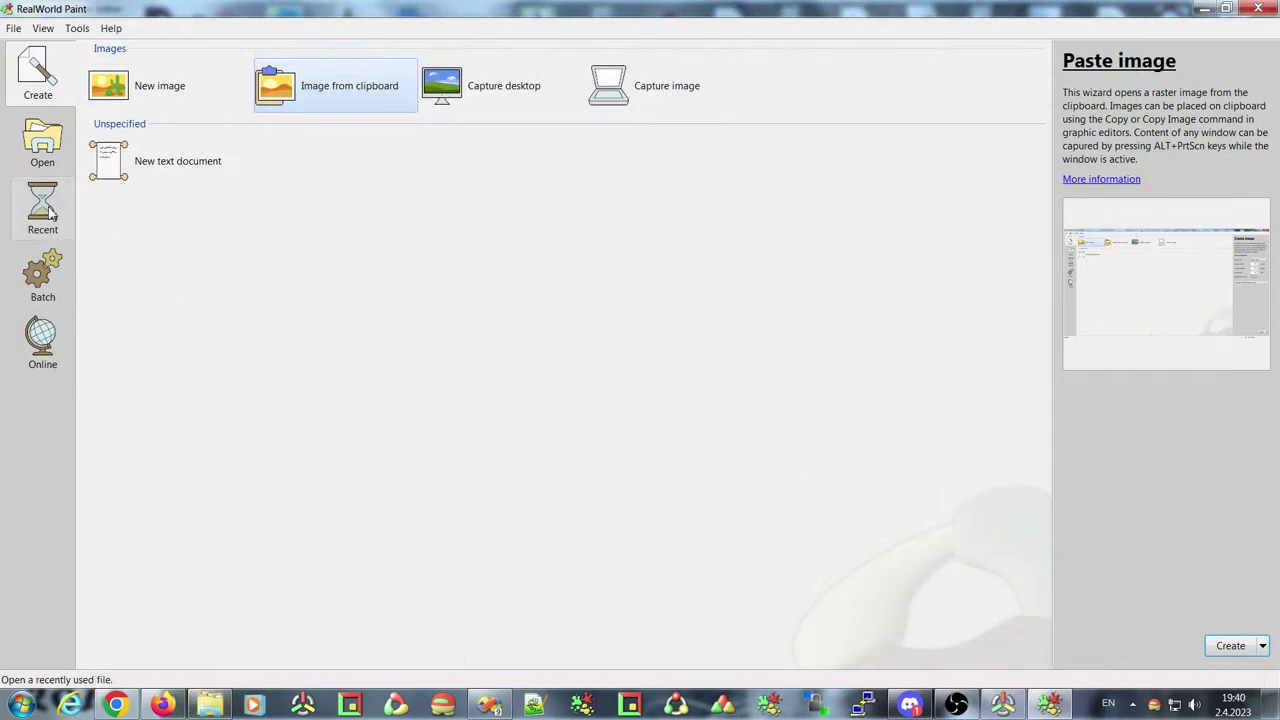
Open italian-flag.svg from the working folder to view the imported image, and close it
{"action": "left_click", "coordinate": [40, 145]}
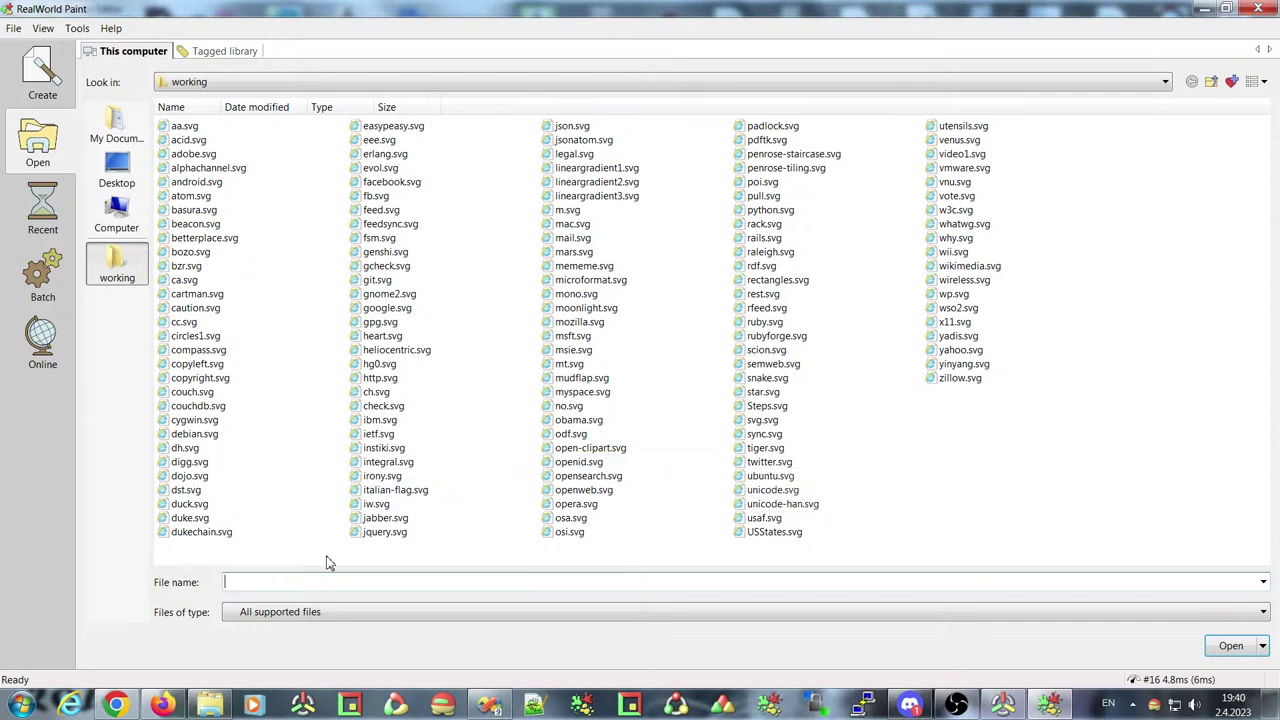
{"action": "left_click", "coordinate": [375, 490]}
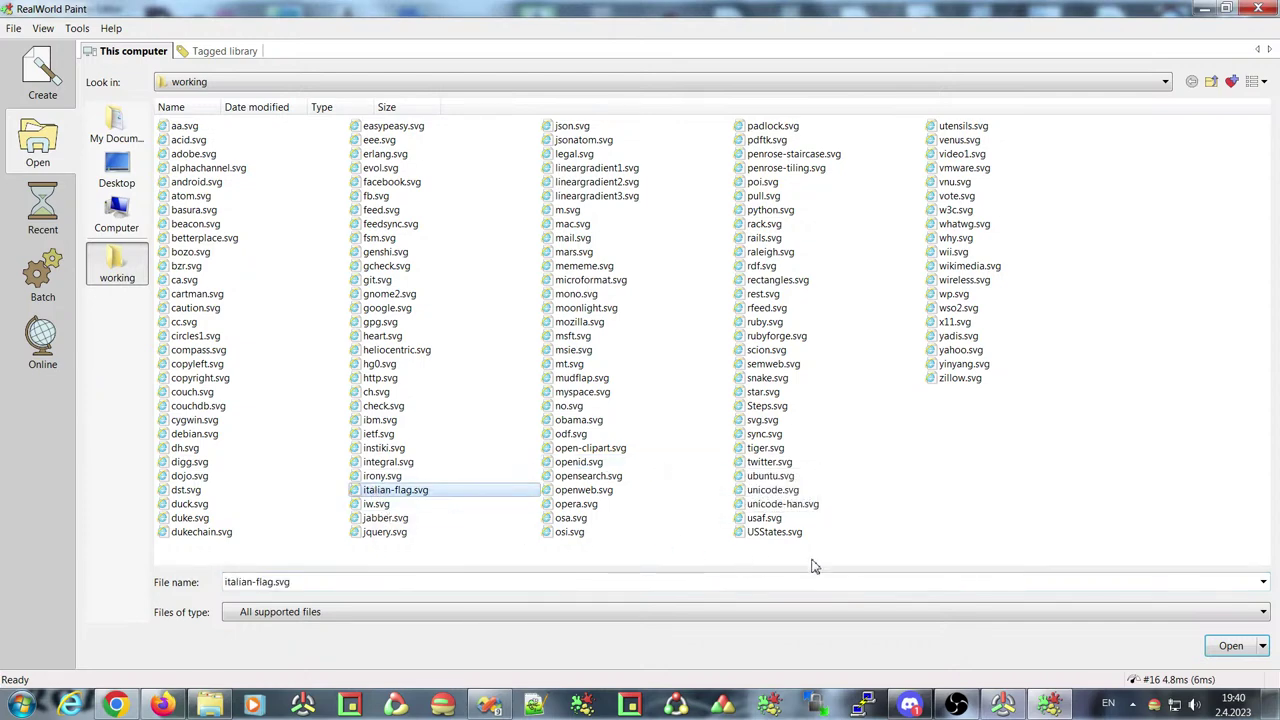
{"action": "left_click", "coordinate": [1231, 645]}
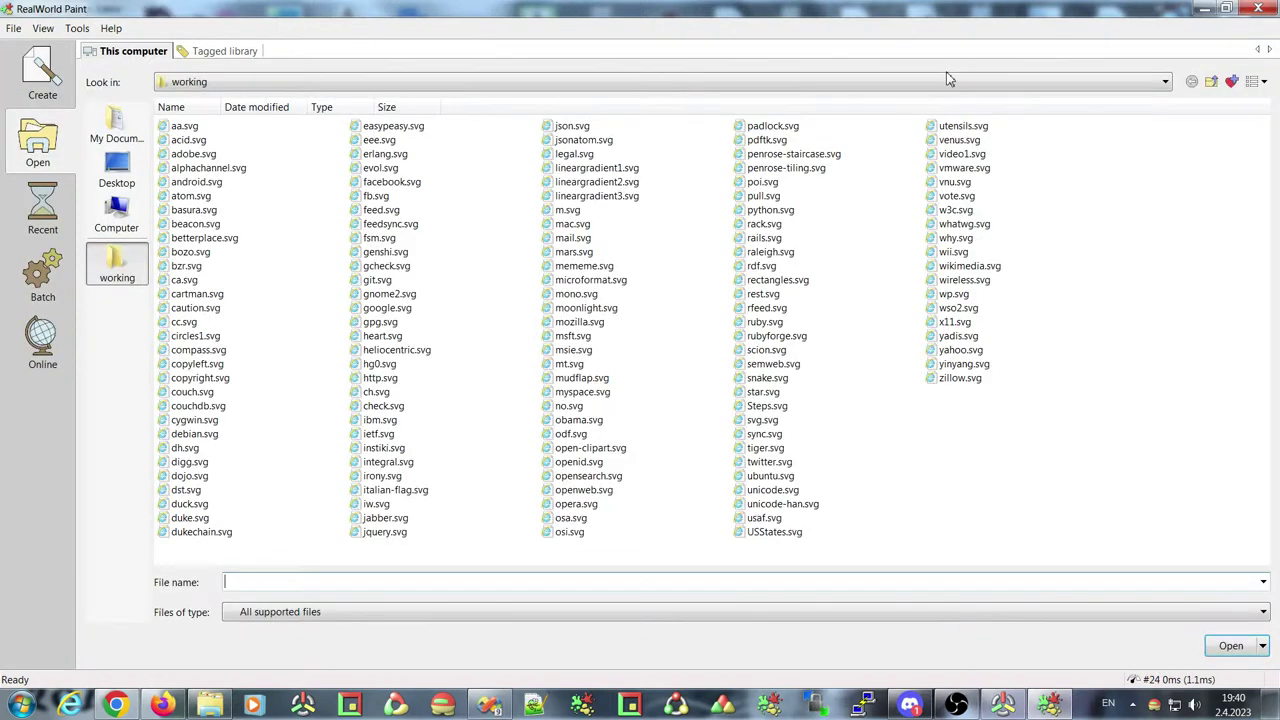
{"action": "left_click", "coordinate": [1271, 28]}
Open opera.svg to view its imported vector shapes, and close it
{"action": "left_click", "coordinate": [567, 507]}
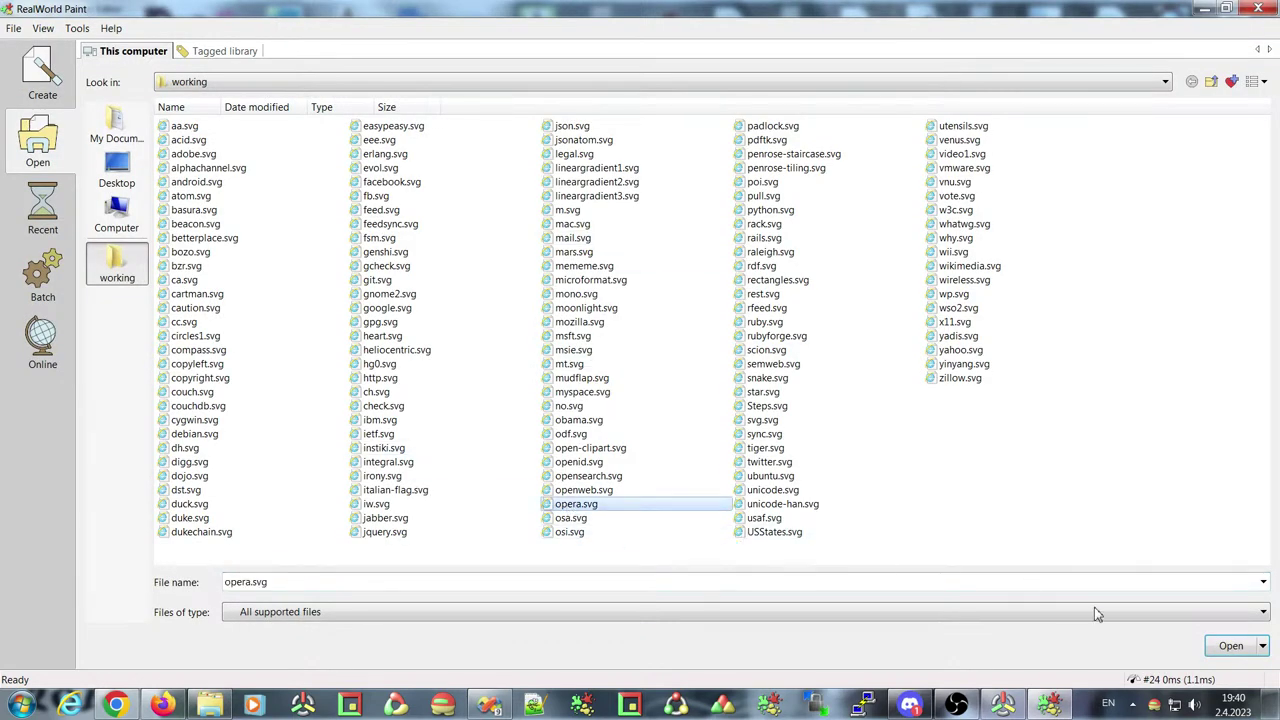
{"action": "left_click", "coordinate": [1230, 645]}
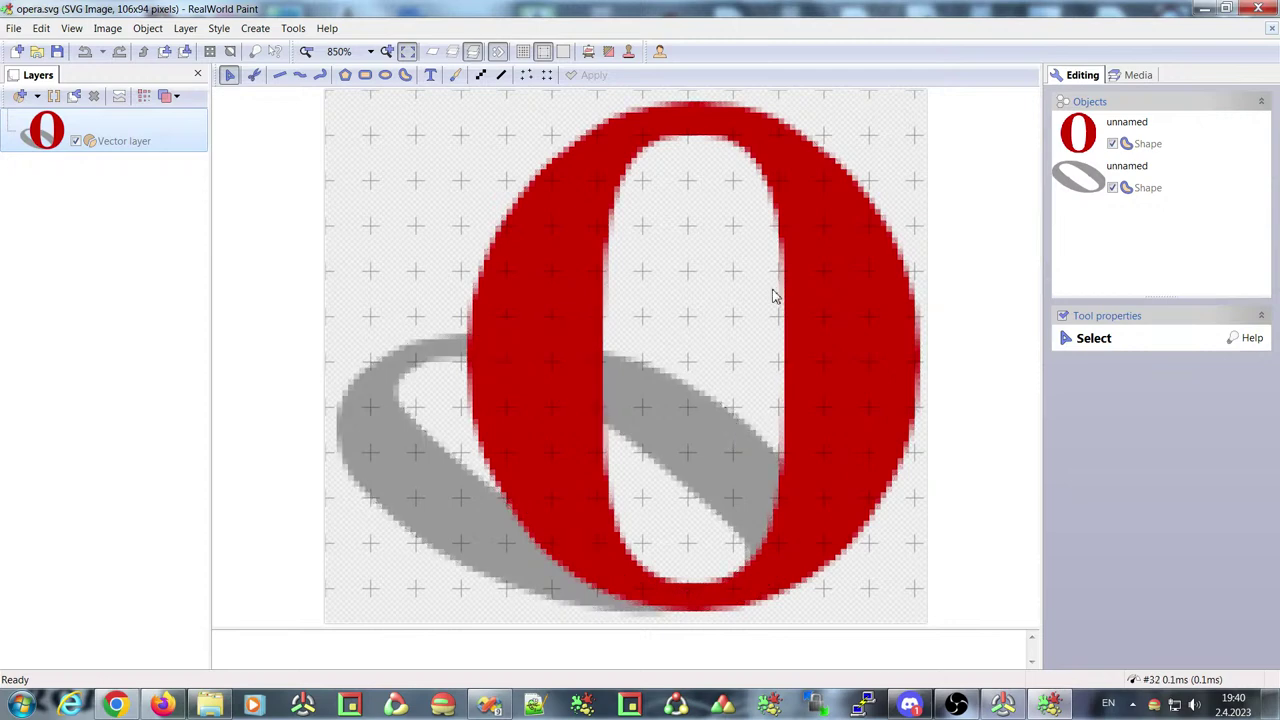
{"action": "left_click", "coordinate": [1271, 28]}
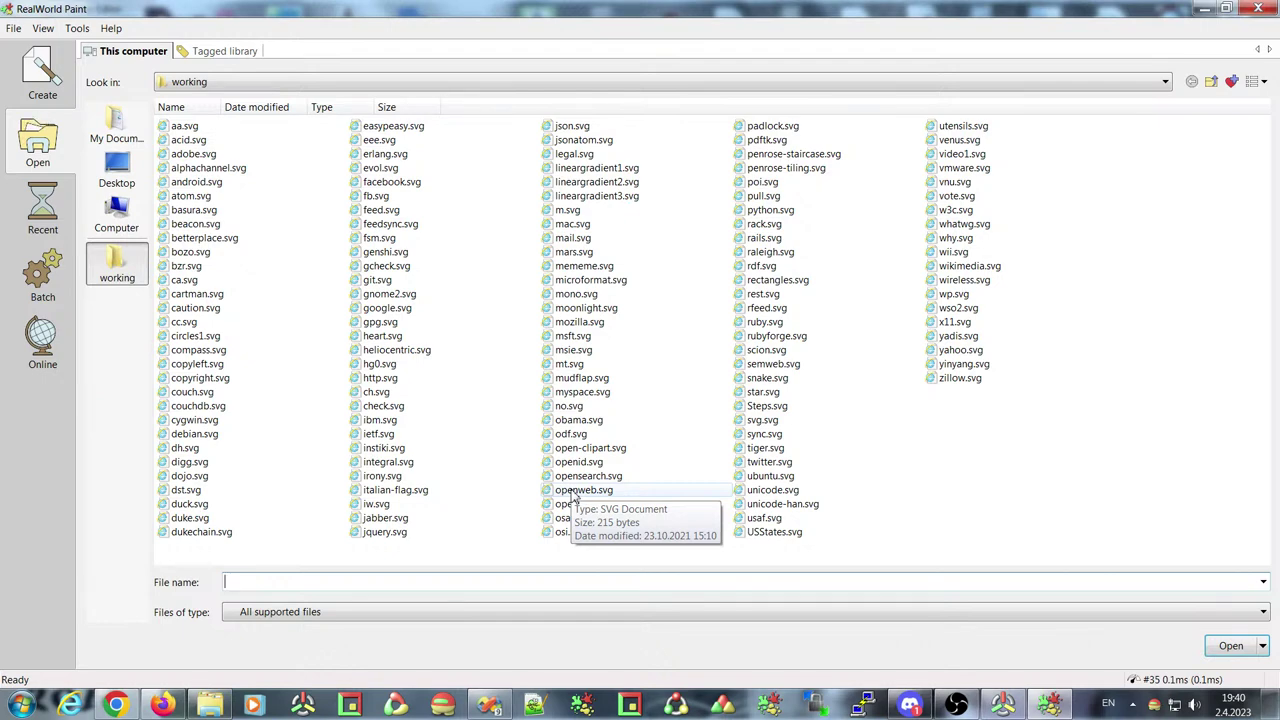
Open mars.svg and mail.svg one after the other to examine their imported shapes, closing each
{"action": "double_click", "coordinate": [568, 252]}
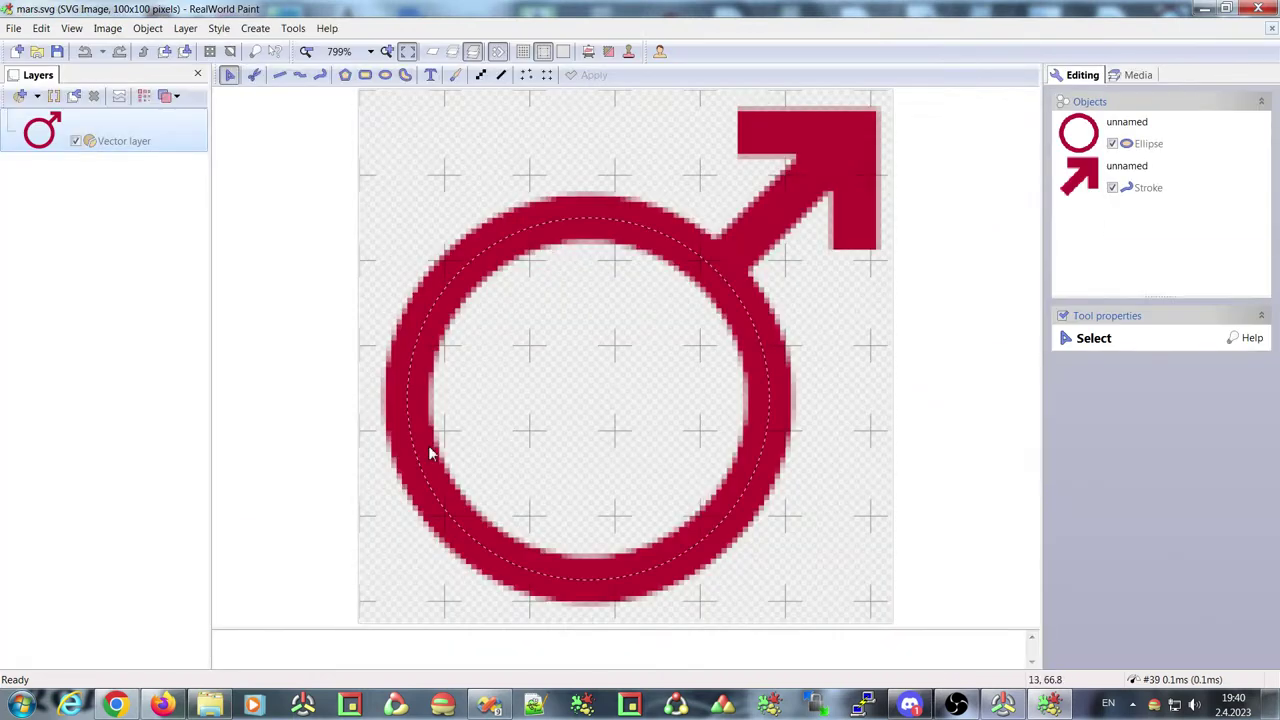
{"action": "left_click", "coordinate": [1271, 28]}
{"action": "double_click", "coordinate": [575, 238]}
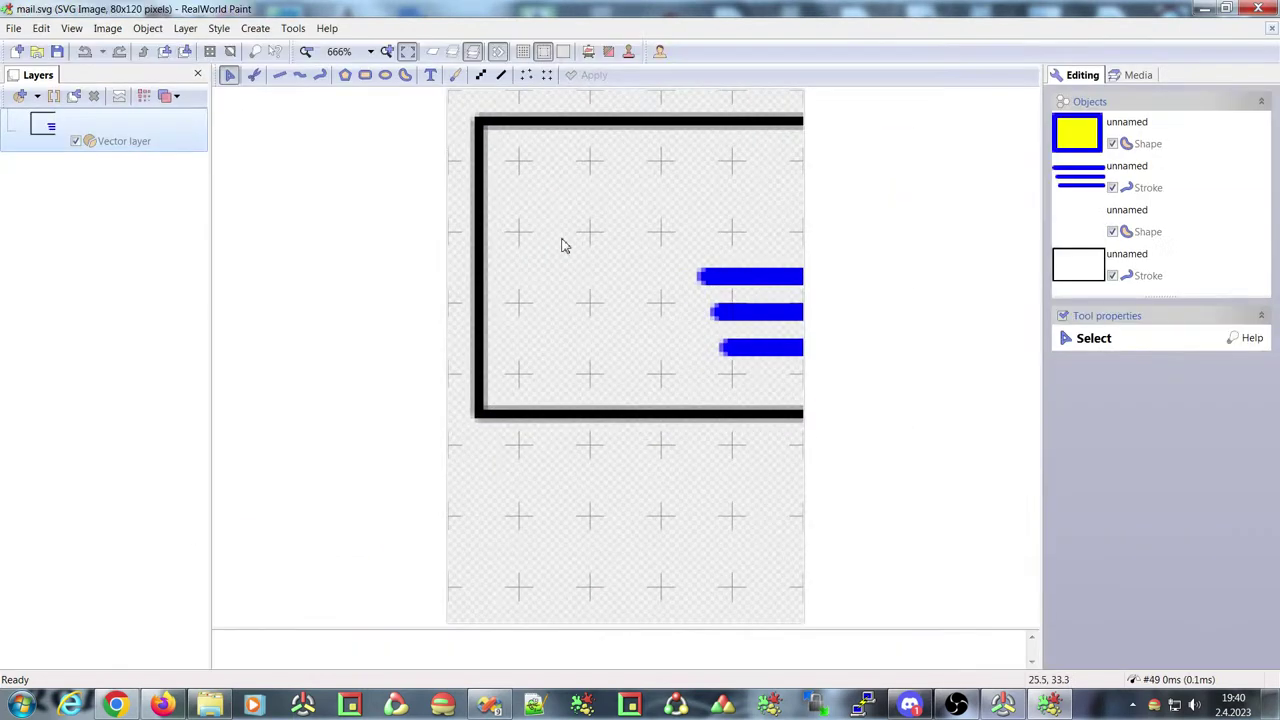
{"action": "left_click", "coordinate": [1271, 28]}
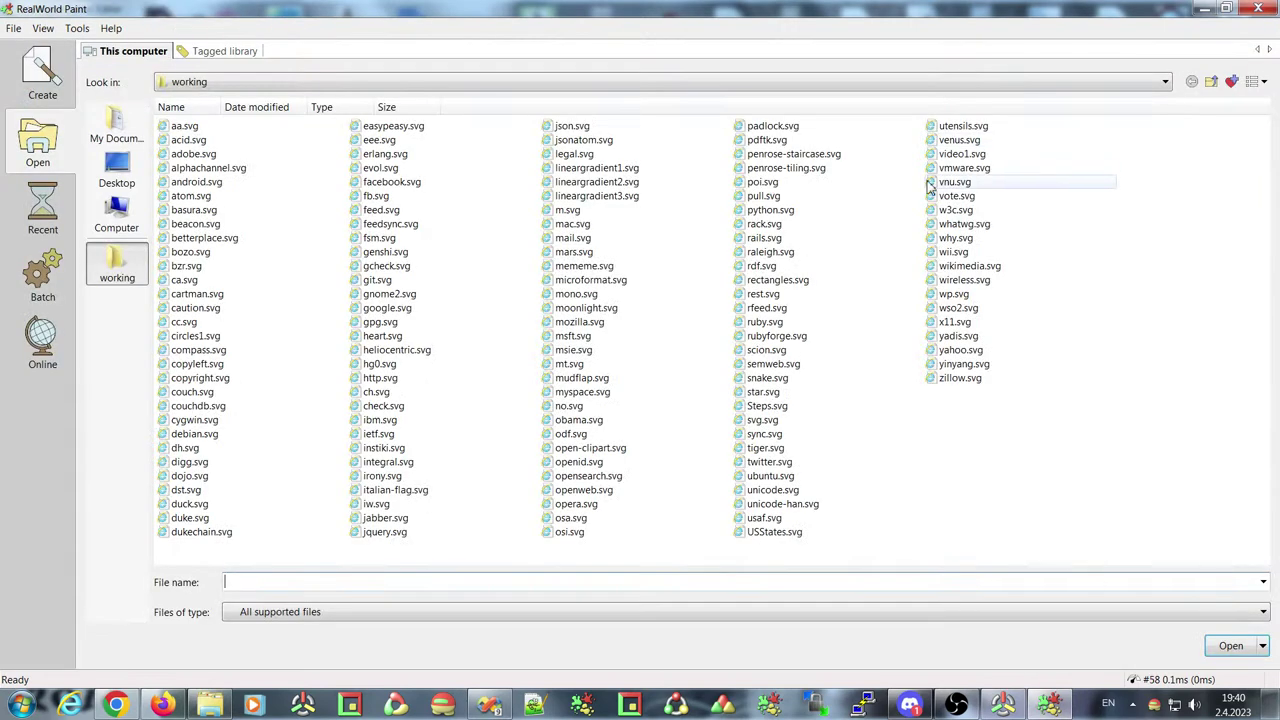
Open rails.svg, inspect the rendering of its background and rounded corners, and close it
{"action": "double_click", "coordinate": [764, 251]}
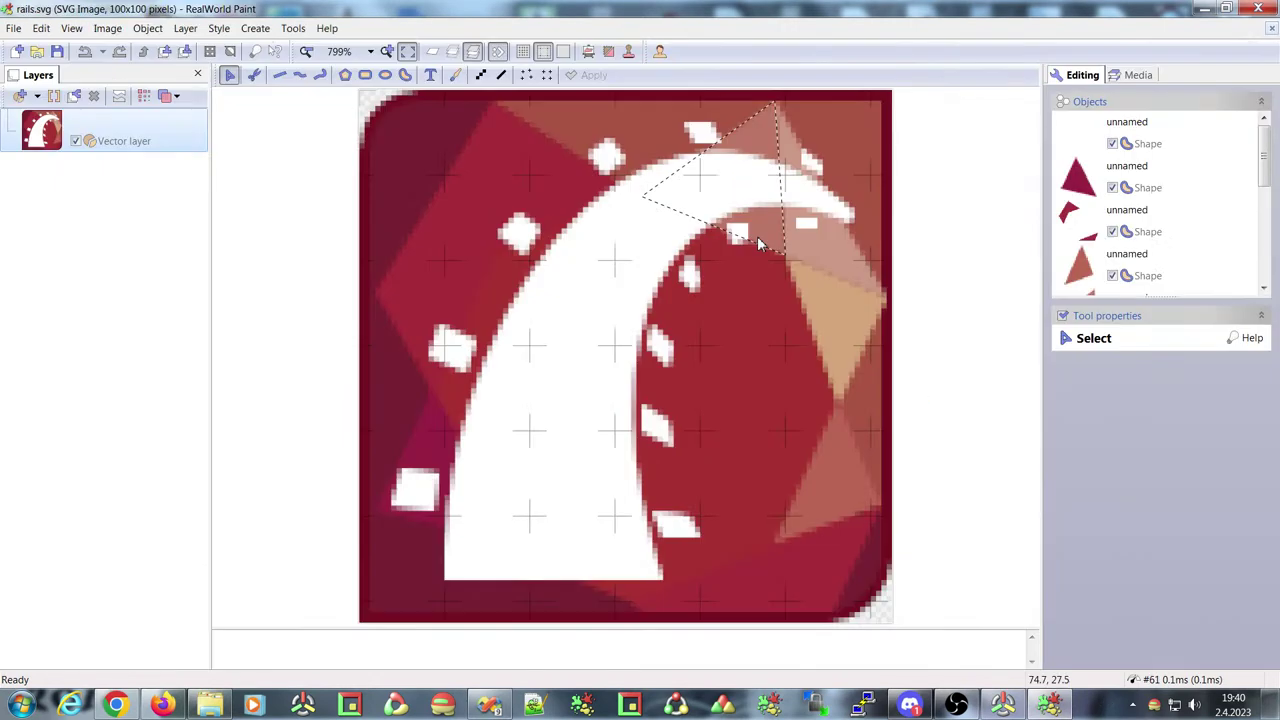
{"action": "left_click", "coordinate": [394, 140]}
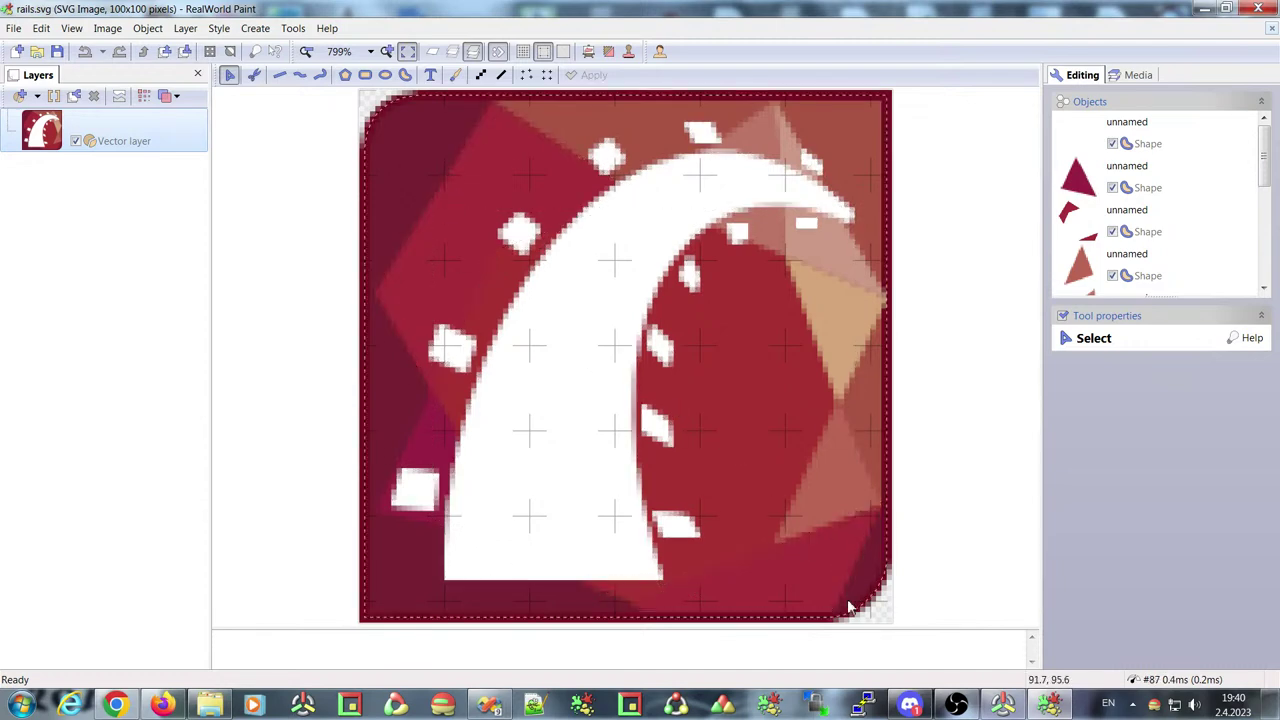
{"action": "left_click", "coordinate": [840, 166]}
{"action": "left_click", "coordinate": [295, 160]}
{"action": "left_click", "coordinate": [484, 350]}
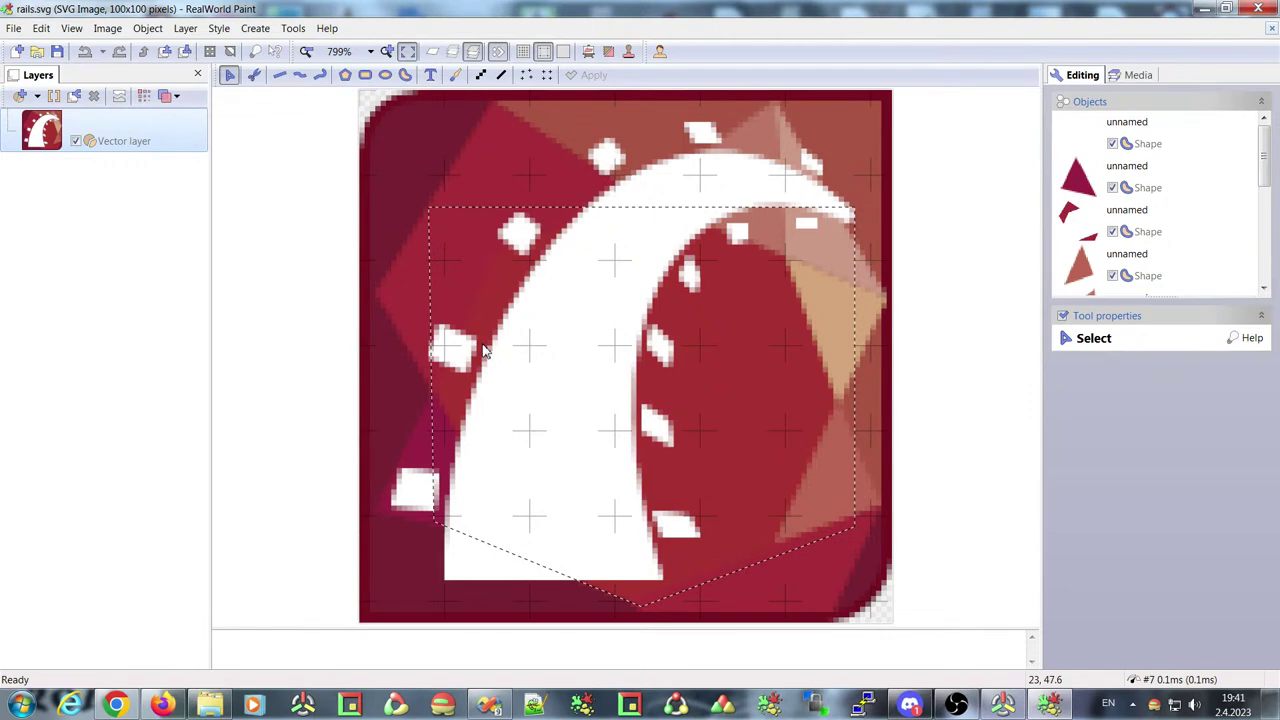
{"action": "left_click", "coordinate": [234, 189]}
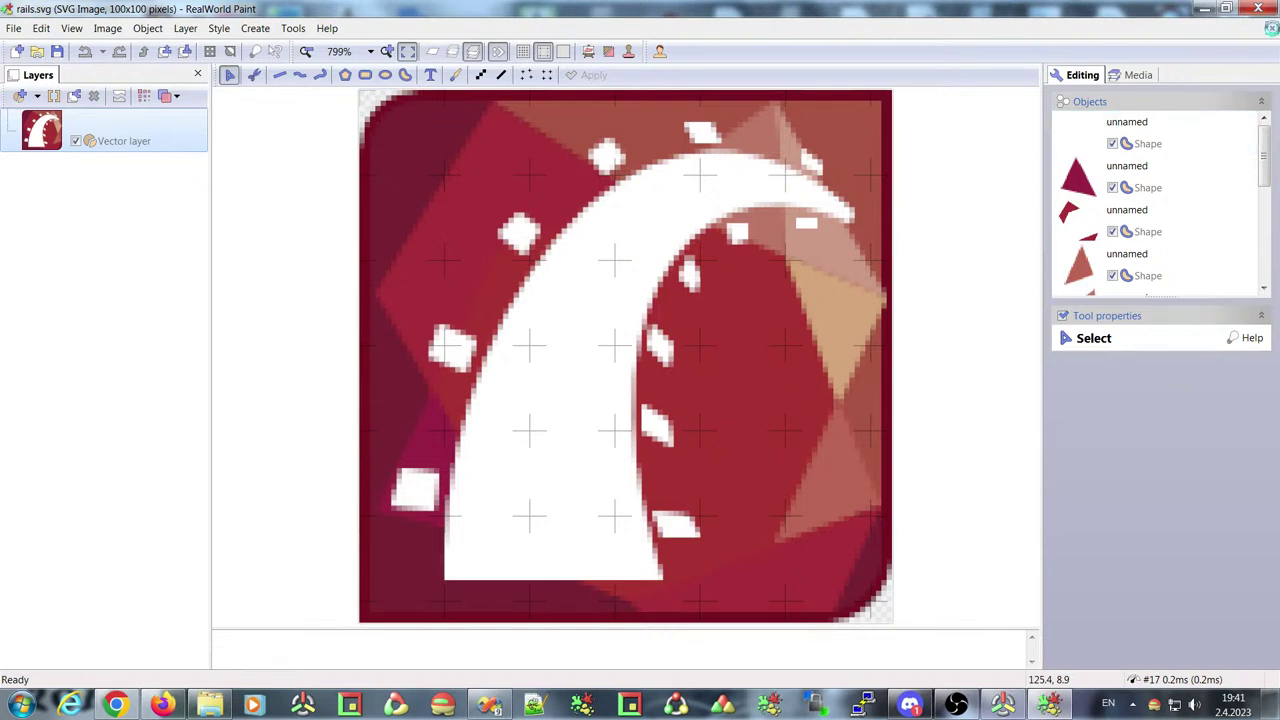
{"action": "left_click", "coordinate": [1271, 28]}
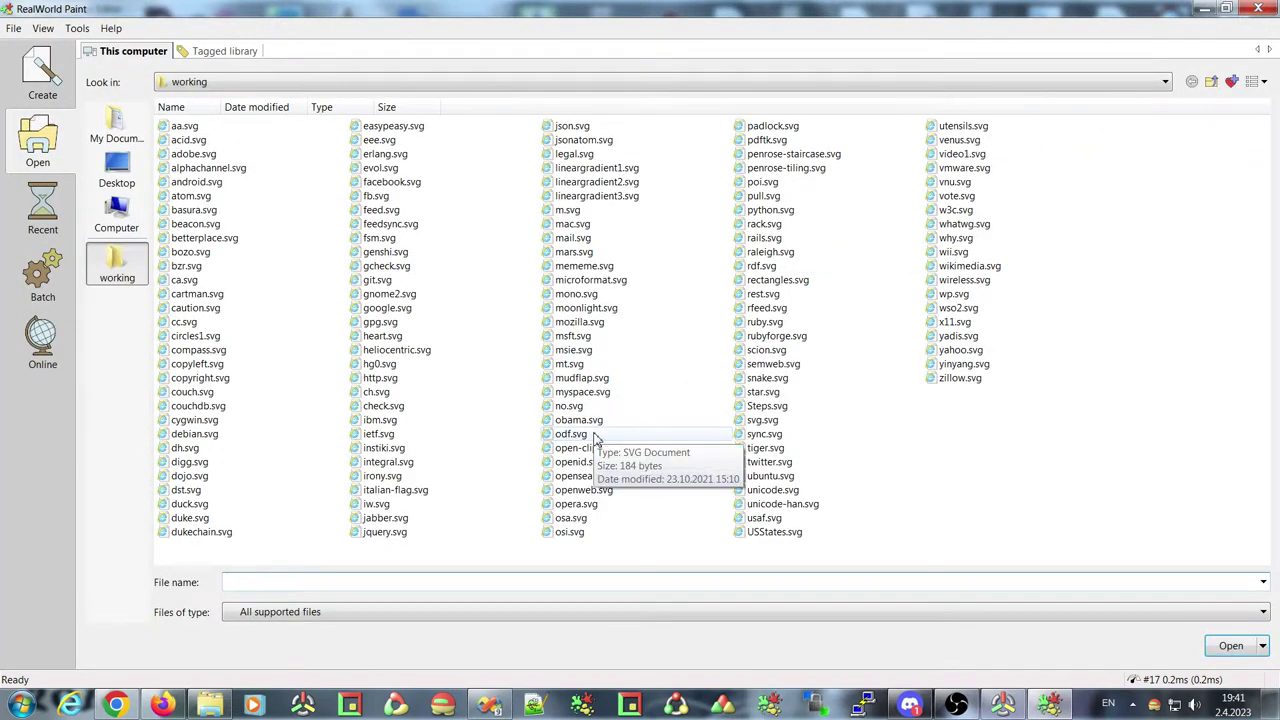
Switch to Firefox to read the interface scaling entry in the feature list, and return to RealWorld Paint's Create page
{"action": "left_click", "coordinate": [166, 706]}
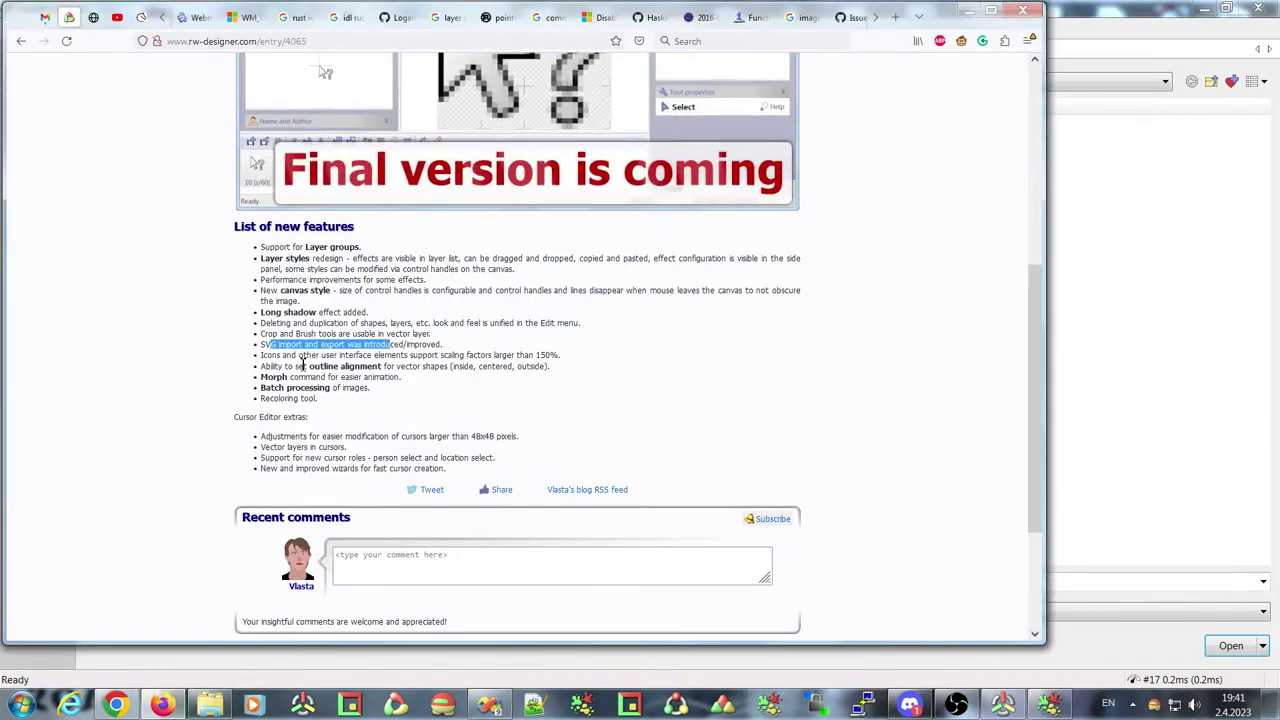
{"action": "left_click", "coordinate": [280, 357]}
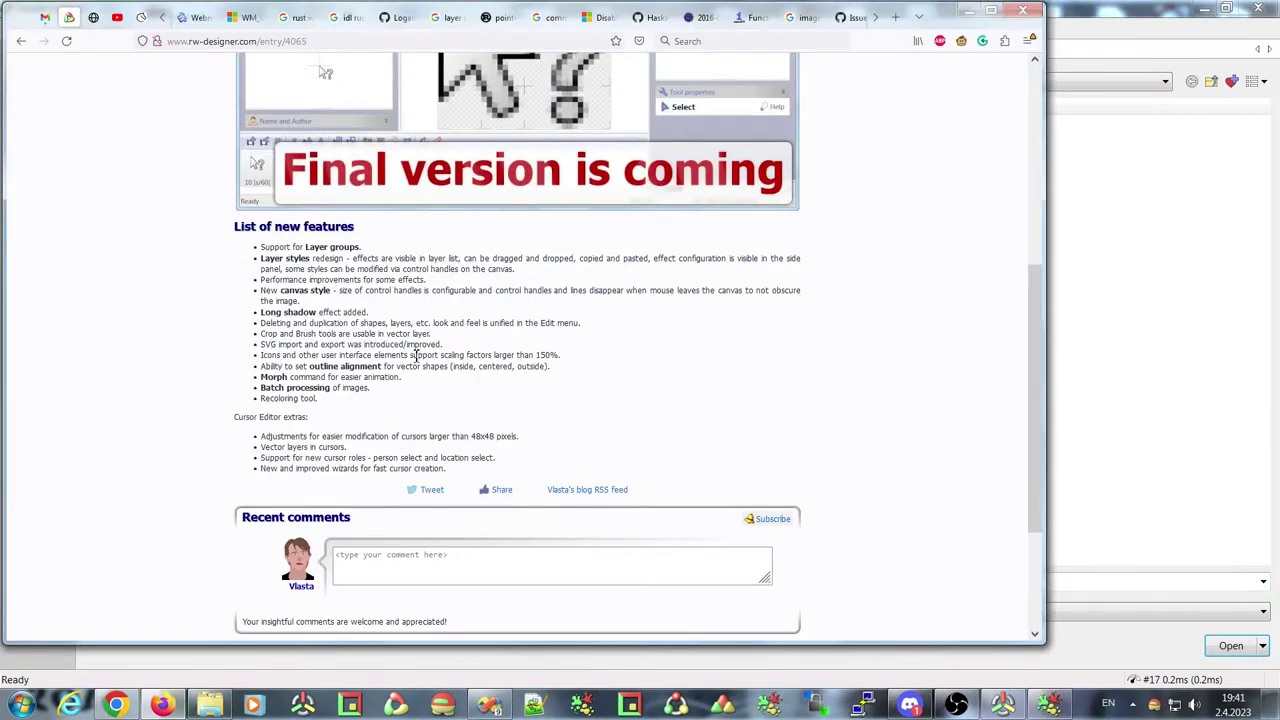
{"action": "left_click_drag", "start_coordinate": [287, 357], "coordinate": [463, 360]}
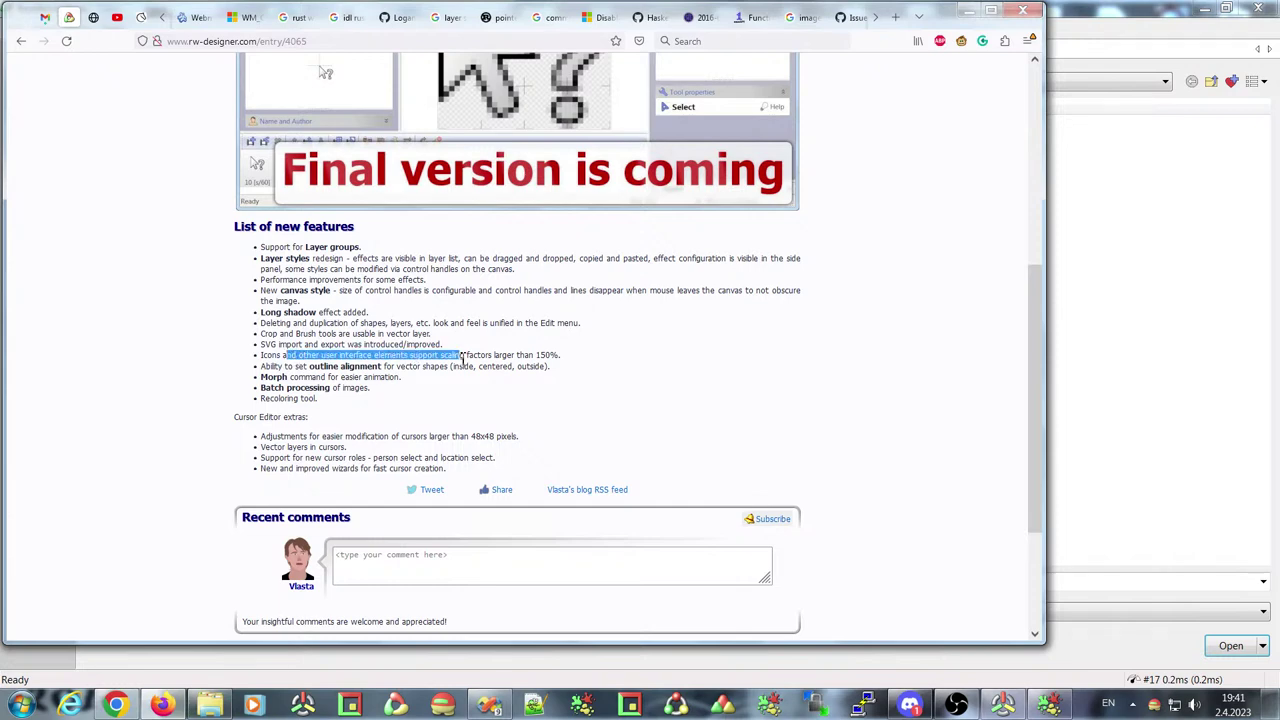
{"action": "left_click", "coordinate": [967, 10]}
{"action": "left_click", "coordinate": [40, 78]}
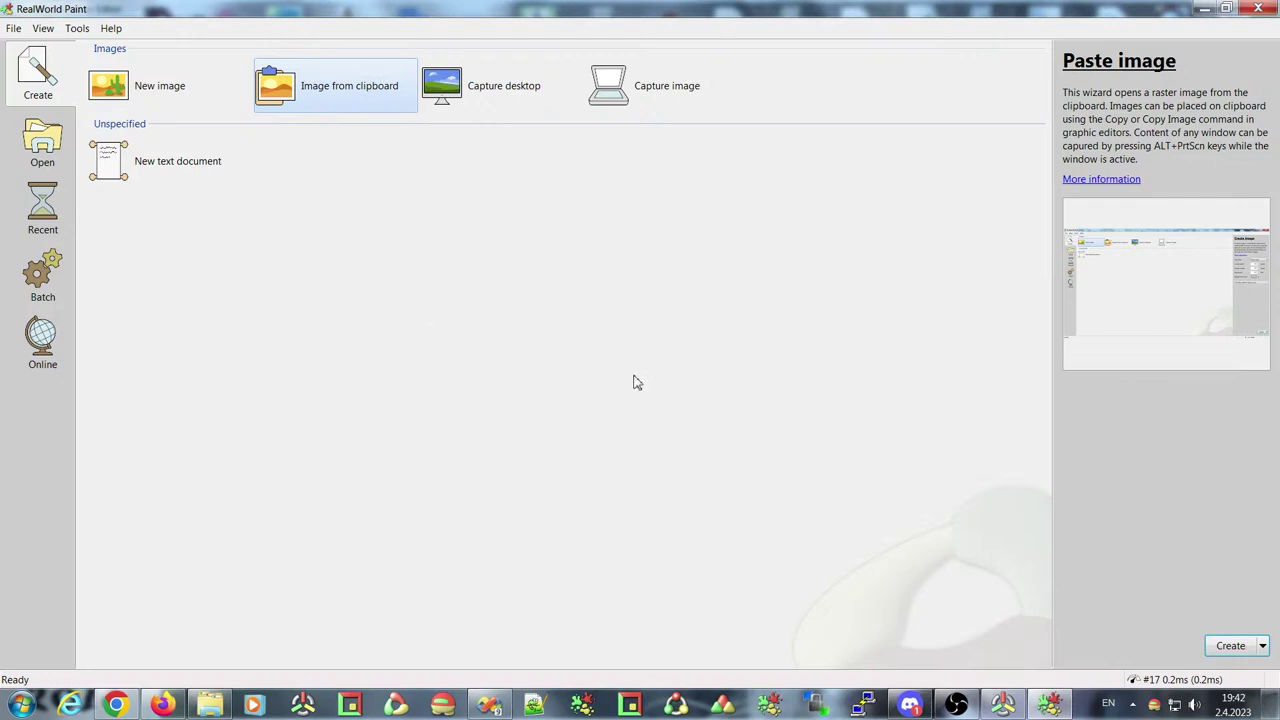
Switch to Firefox to read the outline alignment entry in the feature list, and return to RealWorld Paint
{"action": "left_click", "coordinate": [165, 705]}
{"action": "triple_click", "coordinate": [313, 366]}
{"action": "left_click", "coordinate": [313, 366]}
{"action": "left_click_drag", "start_coordinate": [313, 366], "coordinate": [372, 366]}
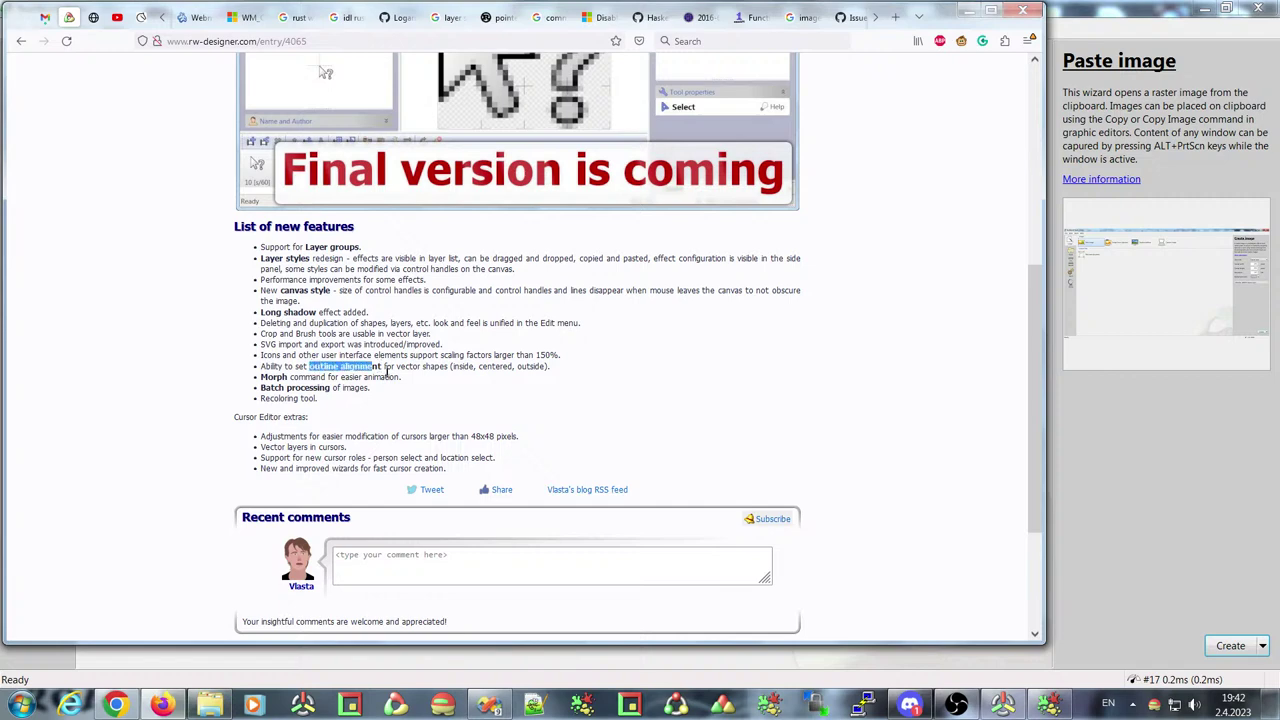
{"action": "left_click", "coordinate": [968, 11]}
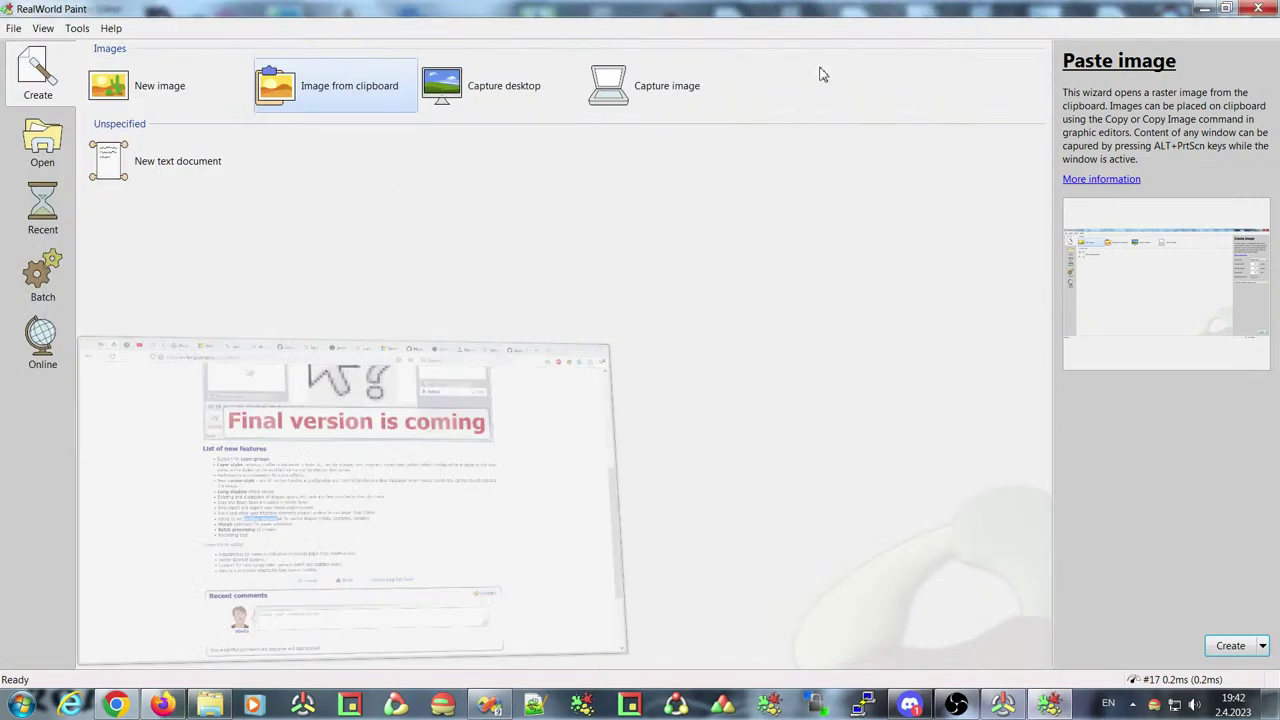
Create a new image and draw a triangle with the Polygon tool from about (62, 58) to (218, 124)
{"action": "double_click", "coordinate": [116, 100]}
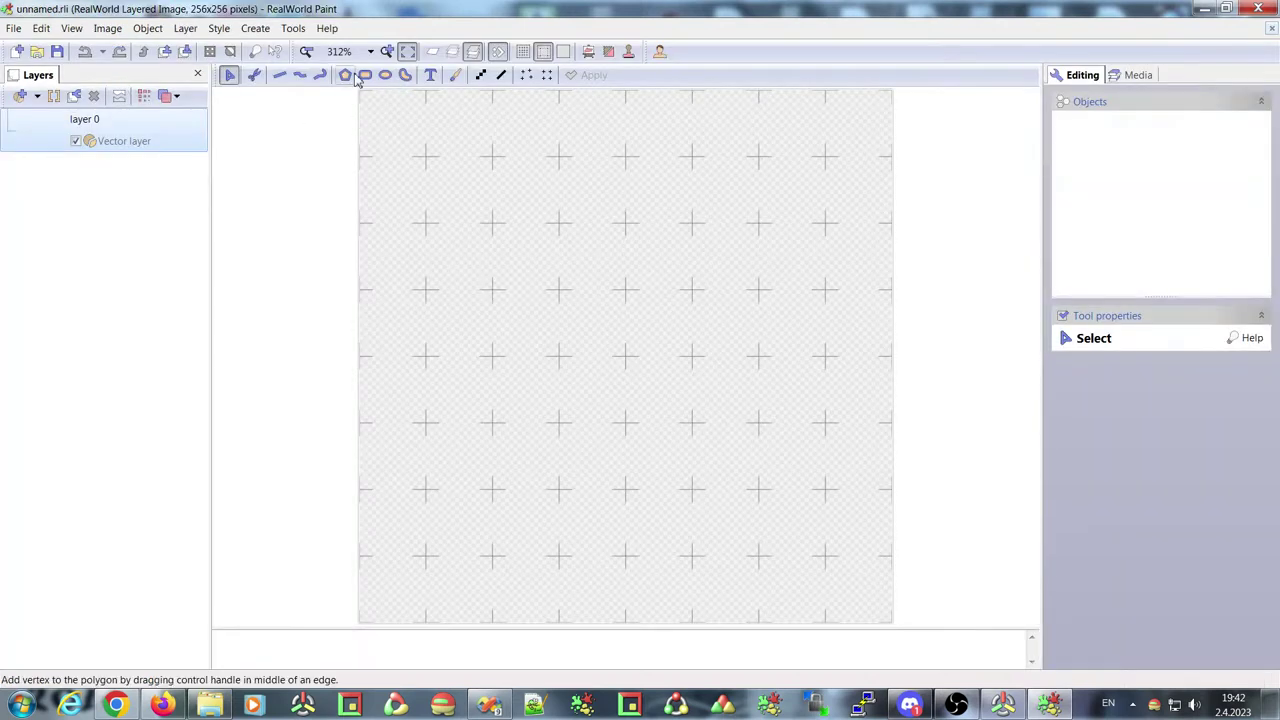
{"action": "left_click", "coordinate": [345, 75]}
{"action": "left_click_drag", "start_coordinate": [488, 212], "coordinate": [812, 350]}
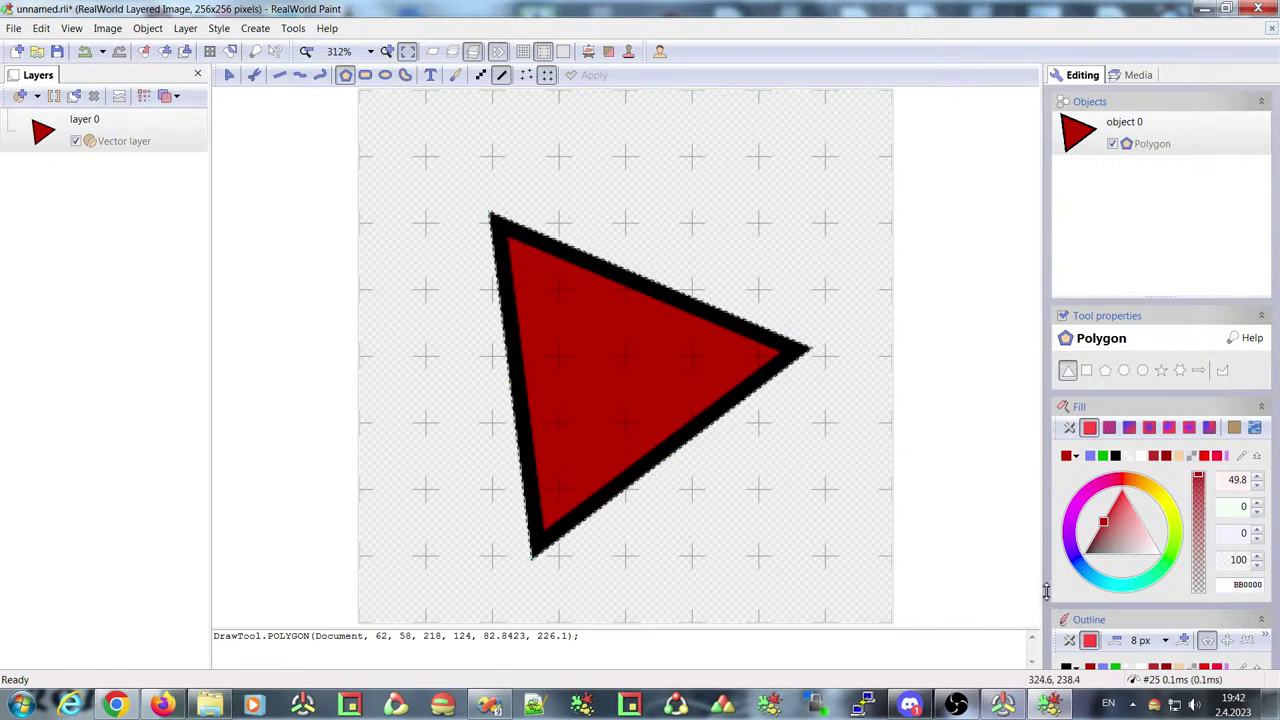
Set the triangle's outline alignment to Centered and move its right vertex down to (218, 138)
{"action": "scroll", "coordinate": [1047, 565], "scroll_direction": "down", "scroll_amount": 1}
{"action": "scroll", "coordinate": [1048, 413], "scroll_direction": "down", "scroll_amount": 2}
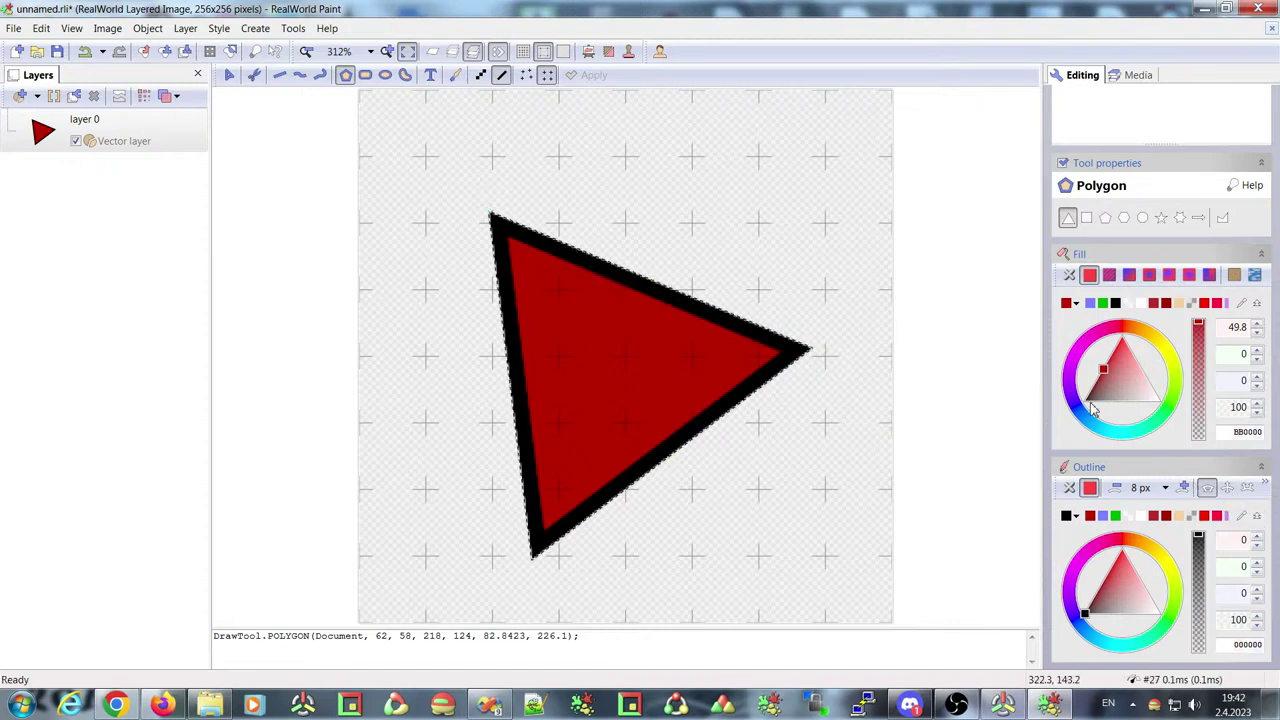
{"action": "left_click", "coordinate": [1229, 489]}
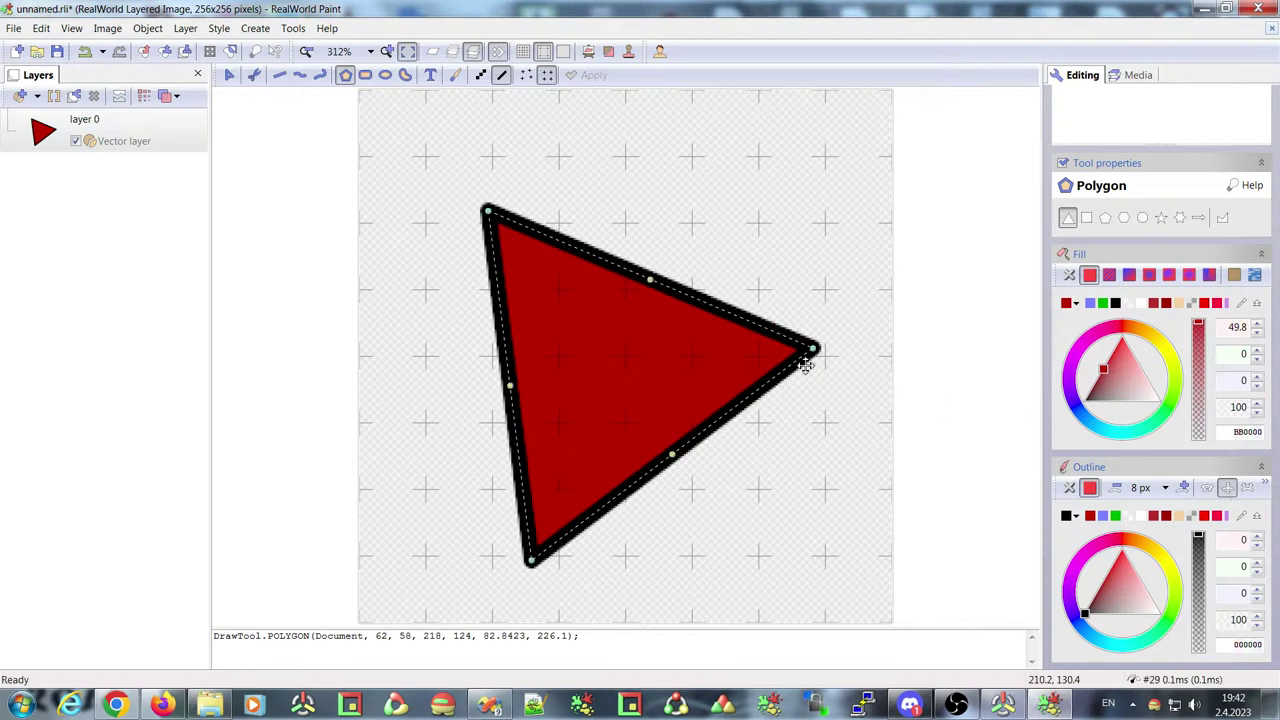
{"action": "left_click_drag", "start_coordinate": [814, 351], "coordinate": [818, 386]}
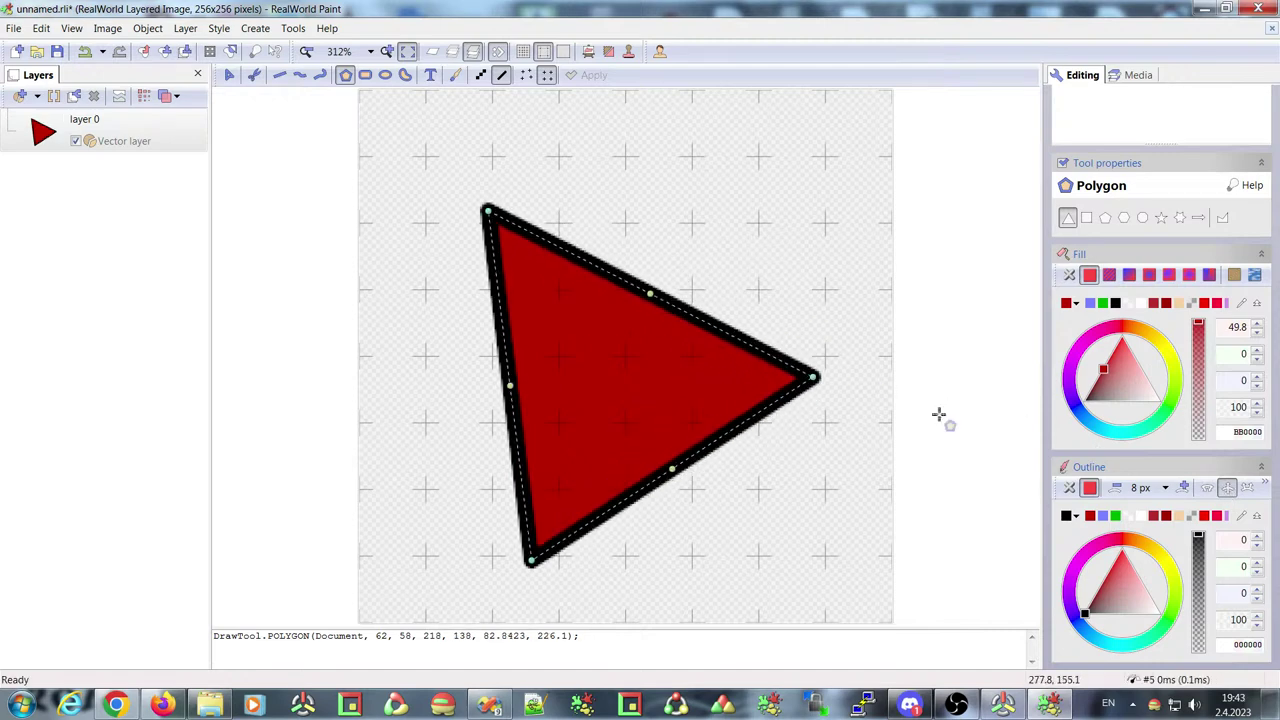
Try the outside and inside outline alignments on the triangle, and set the alignment back to Centered
{"action": "left_click", "coordinate": [1247, 489]}
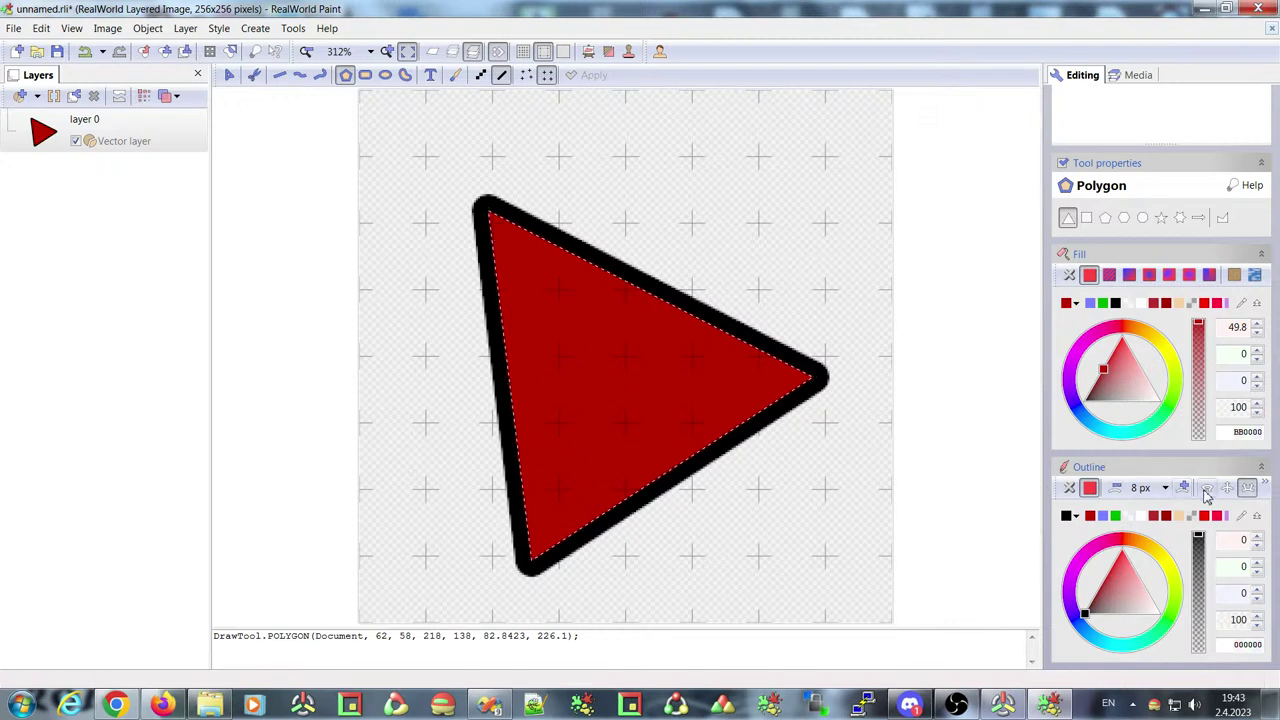
{"action": "left_click", "coordinate": [1207, 488]}
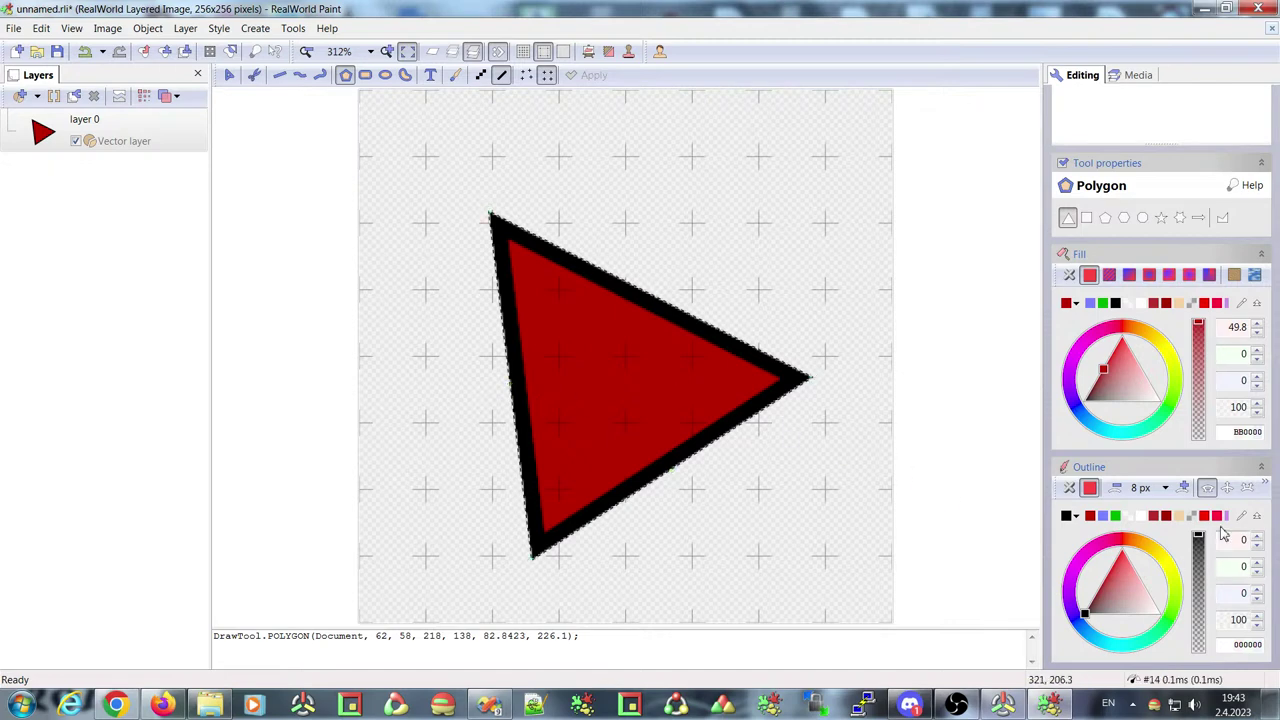
{"action": "left_click", "coordinate": [1228, 487]}
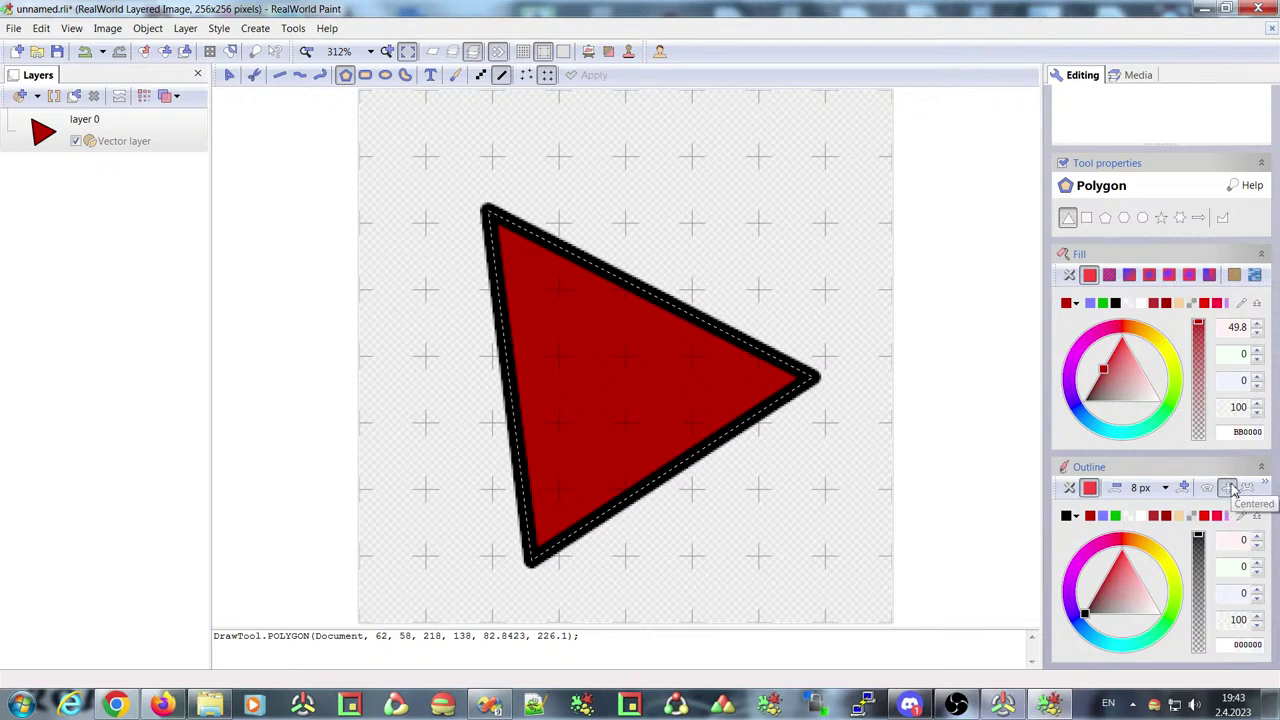
{"action": "left_click", "coordinate": [1229, 487]}
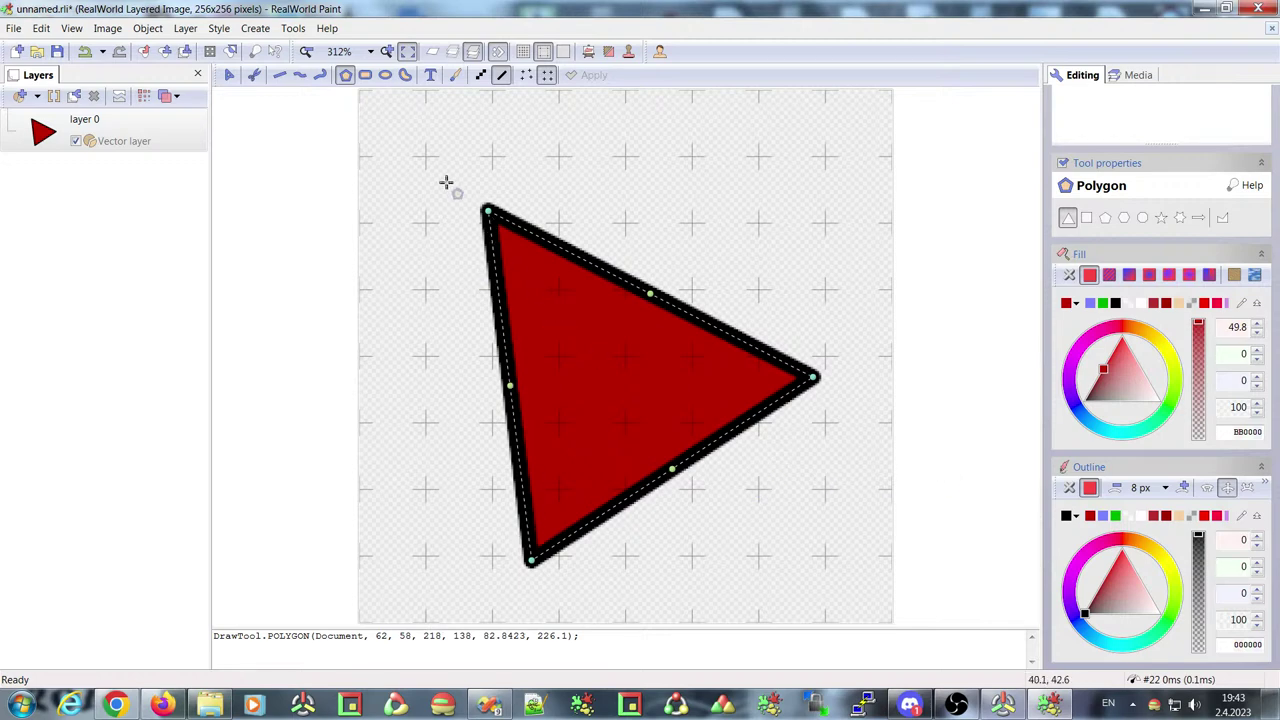
{"action": "left_click", "coordinate": [1228, 488]}
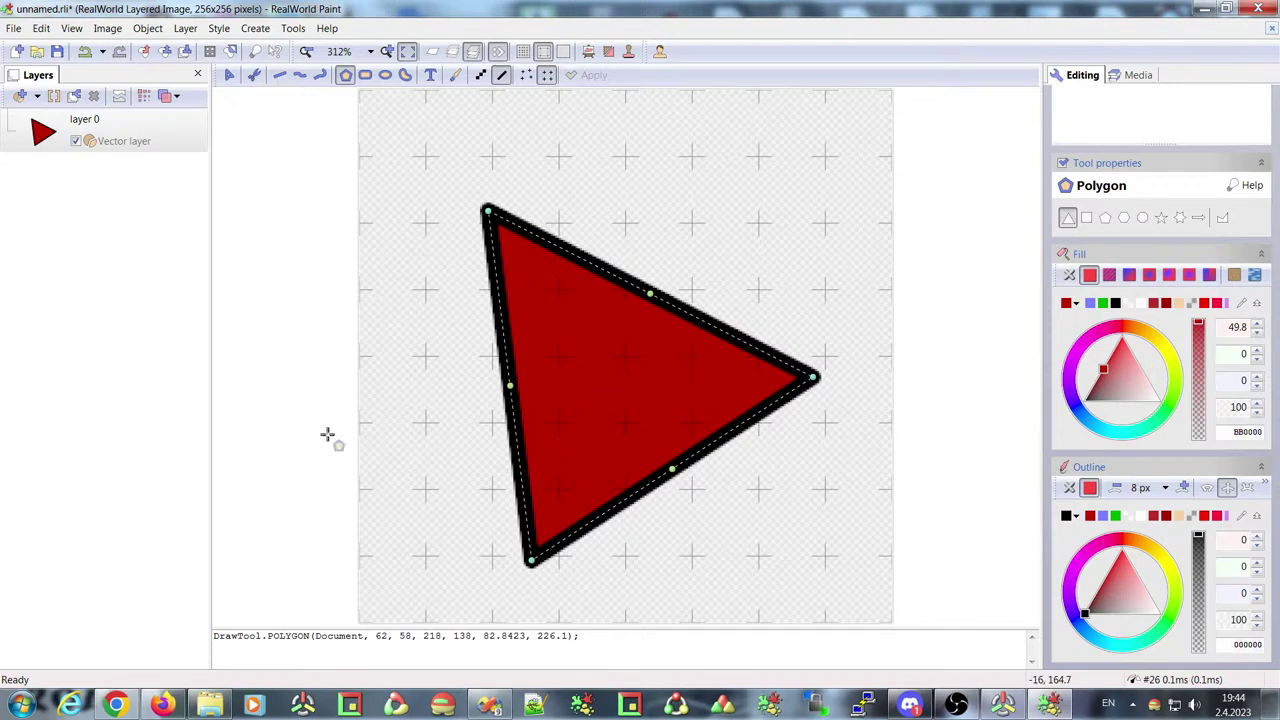
Switch to Firefox to read the Morph command entry in the feature list, and return to RealWorld Paint
{"action": "left_click", "coordinate": [160, 705]}
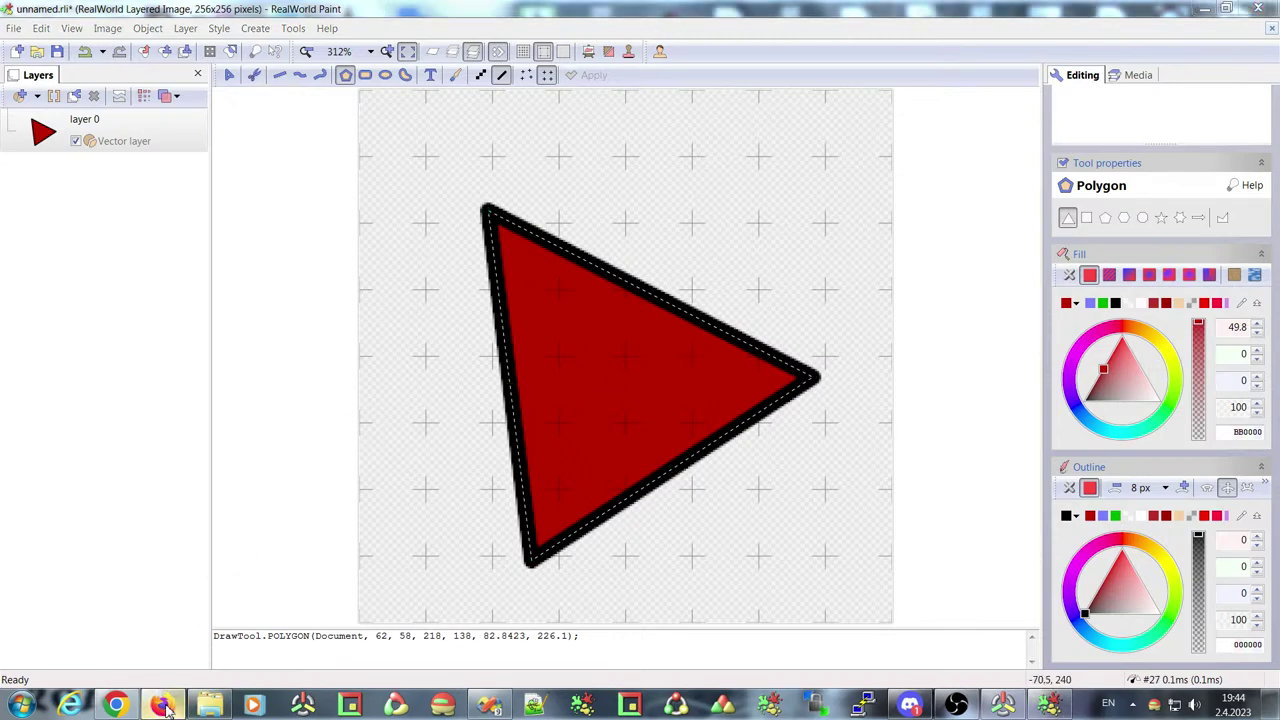
{"action": "left_click_drag", "start_coordinate": [287, 377], "coordinate": [396, 386]}
{"action": "left_click", "coordinate": [283, 377]}
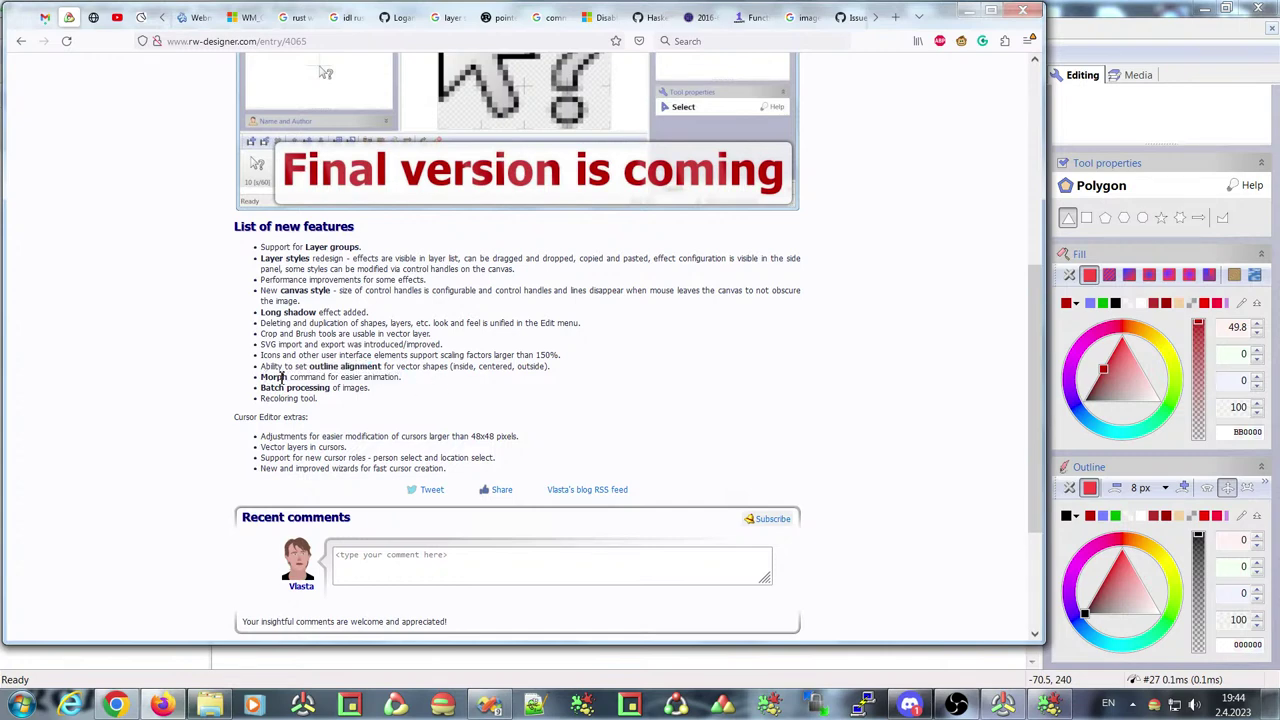
{"action": "left_click", "coordinate": [968, 11]}
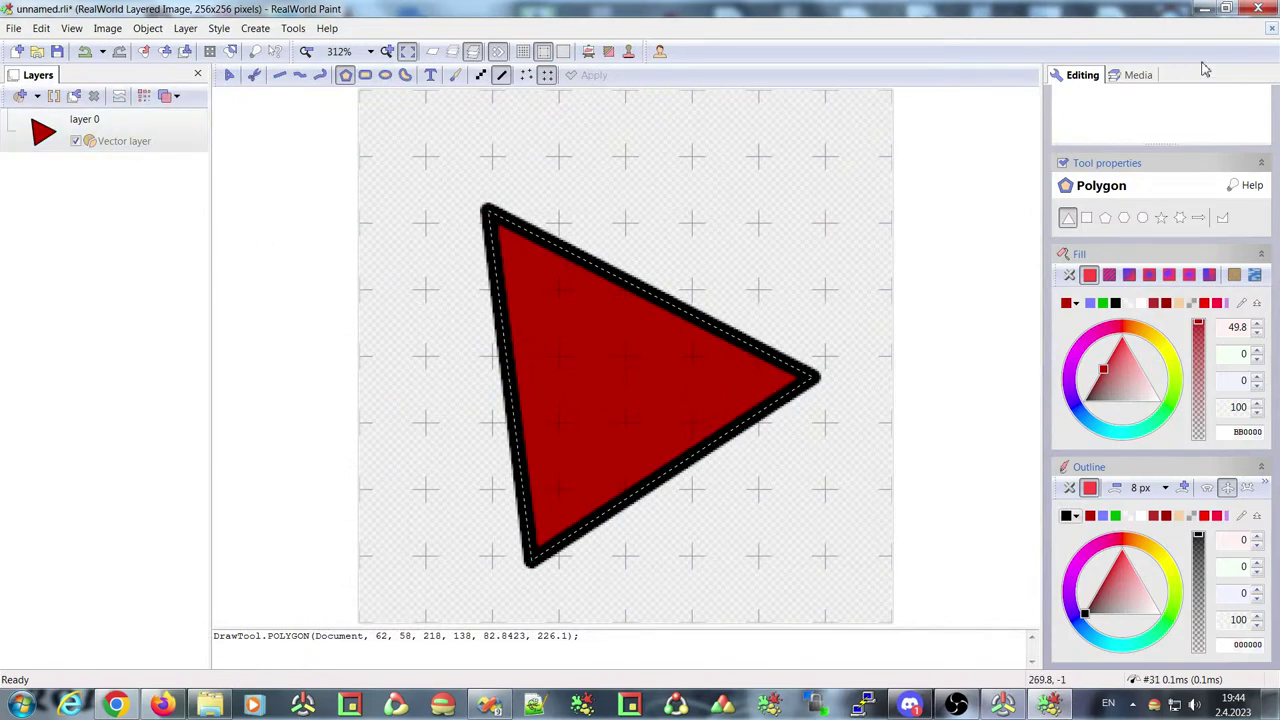
Close the triangle image without saving its changes
{"action": "left_click", "coordinate": [1271, 28]}
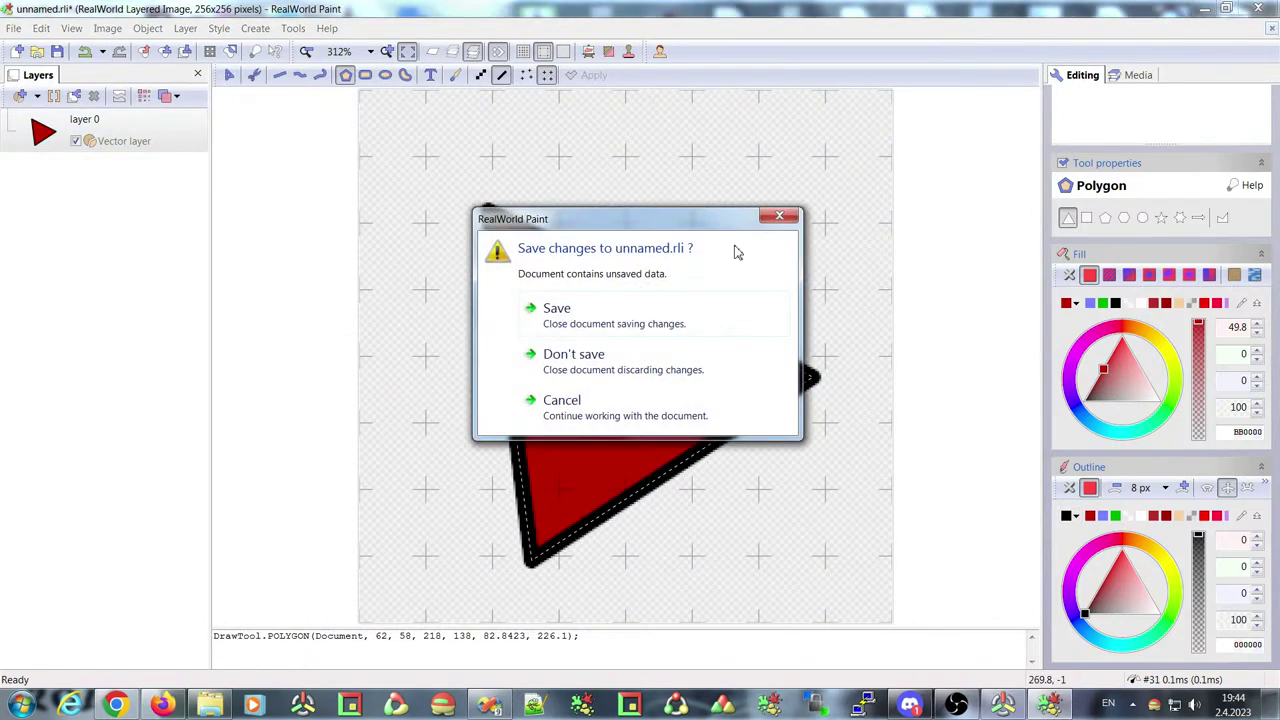
{"action": "left_click", "coordinate": [588, 373]}
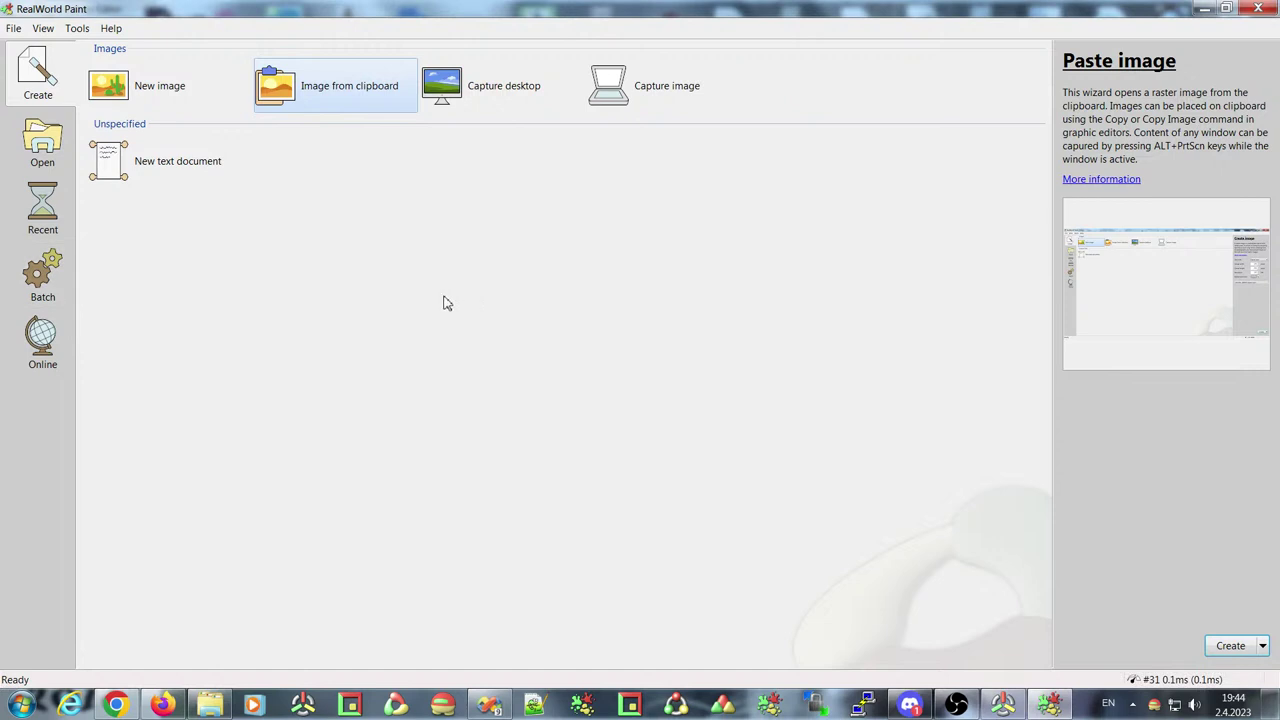
Open batch processing, select the Convert image operation and then Watermark, and look over the available batch operations
{"action": "left_click", "coordinate": [40, 275]}
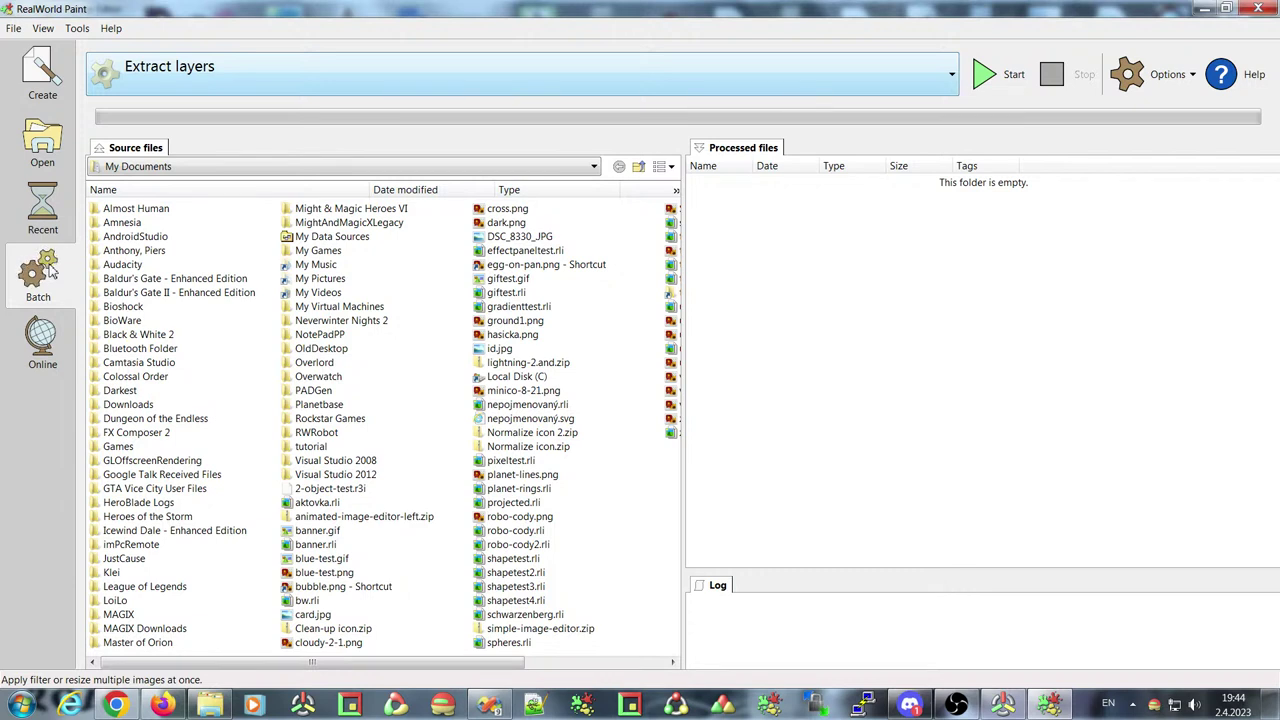
{"action": "left_click", "coordinate": [583, 68]}
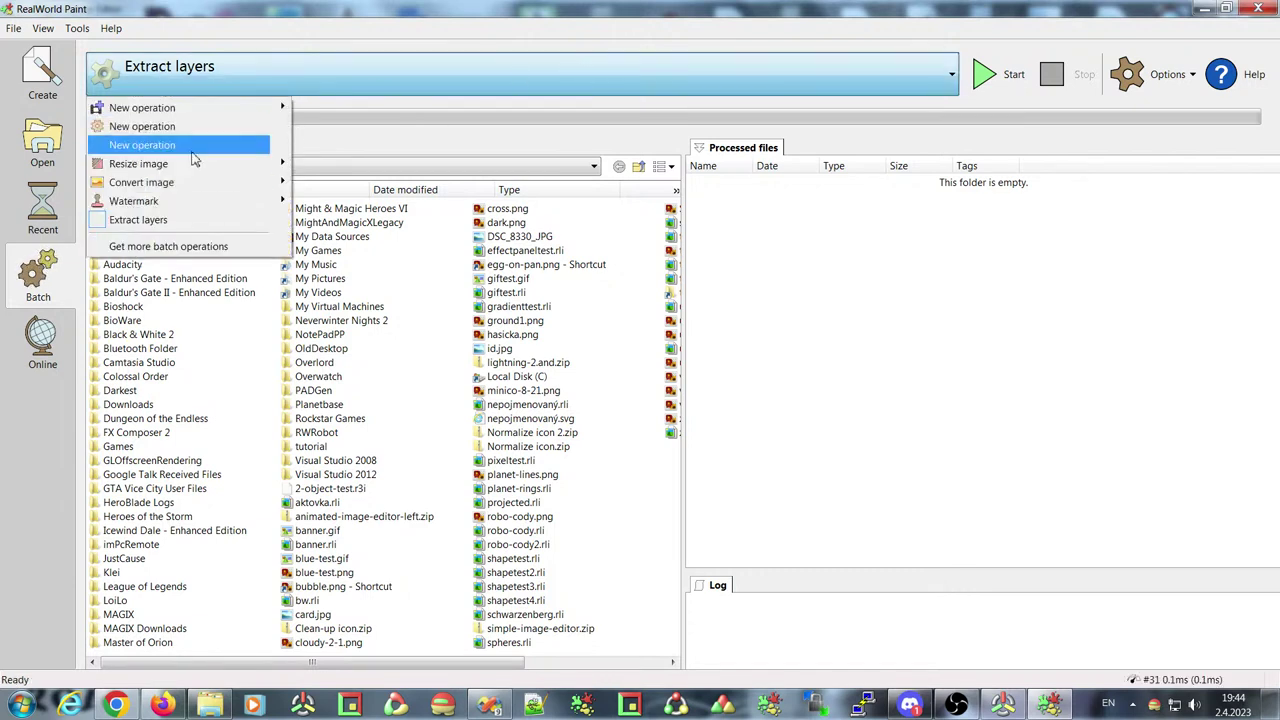
{"action": "left_click", "coordinate": [185, 185]}
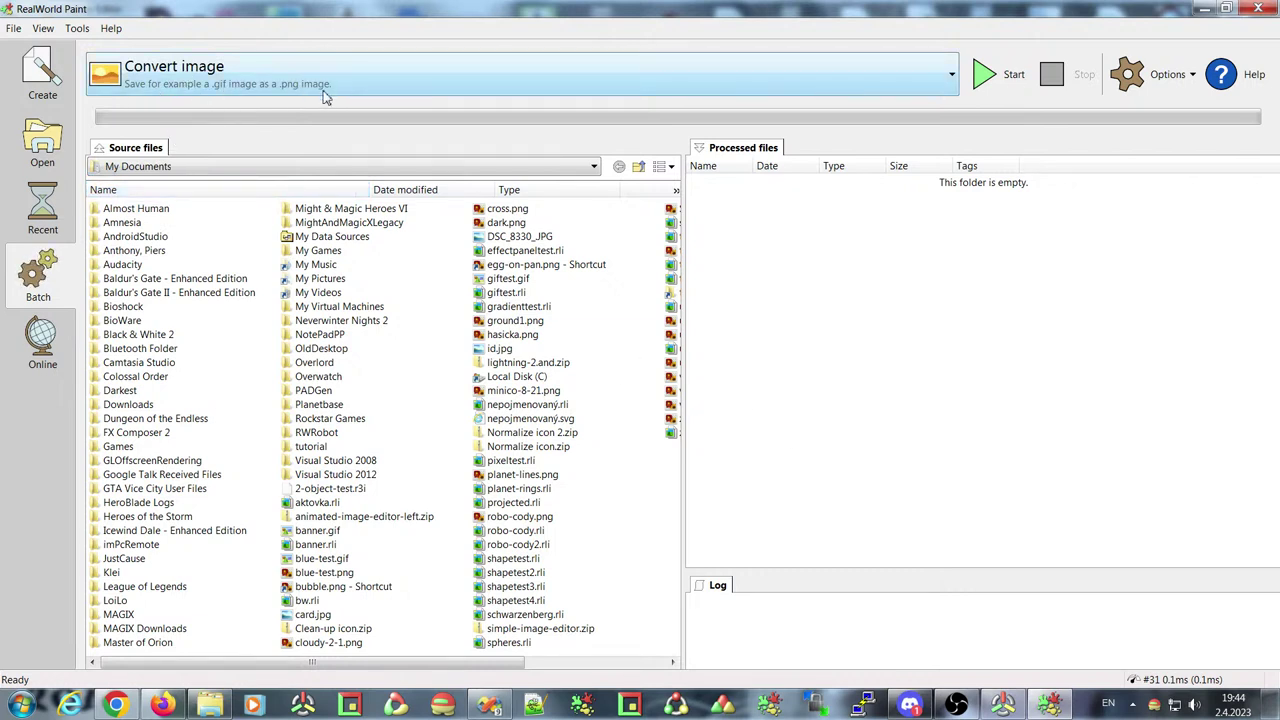
{"action": "left_click", "coordinate": [249, 89]}
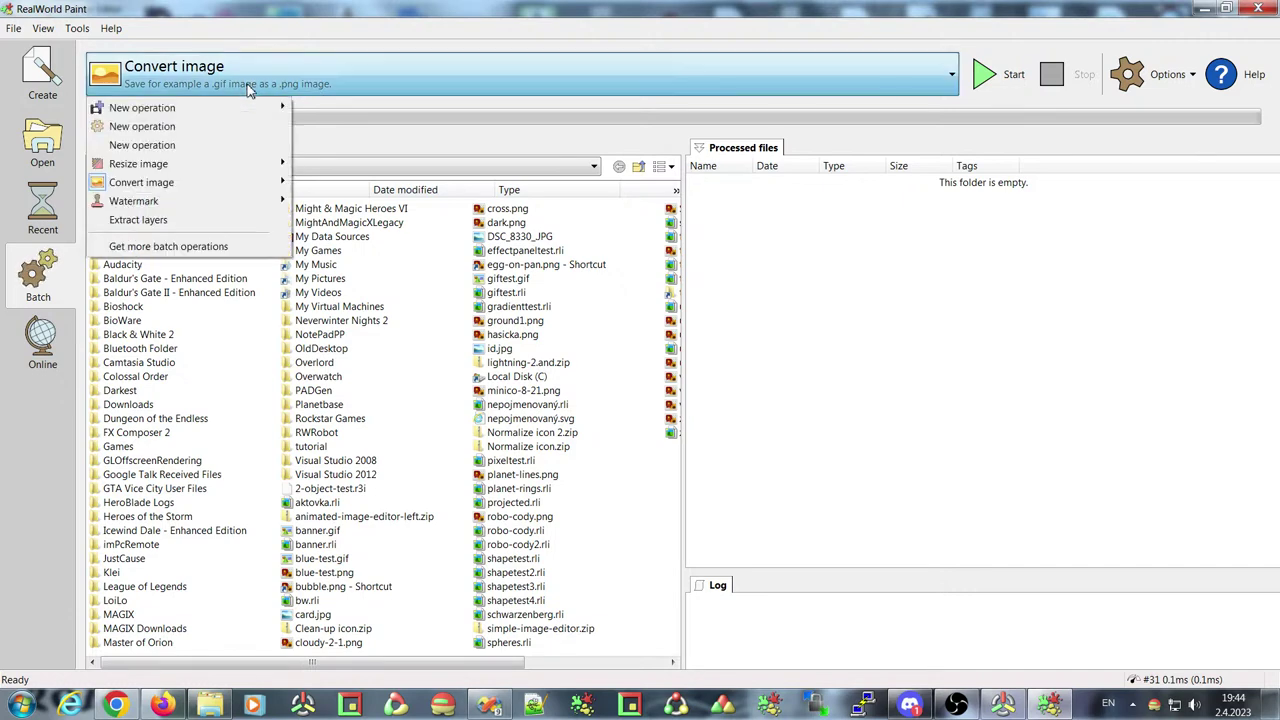
{"action": "left_click", "coordinate": [187, 204]}
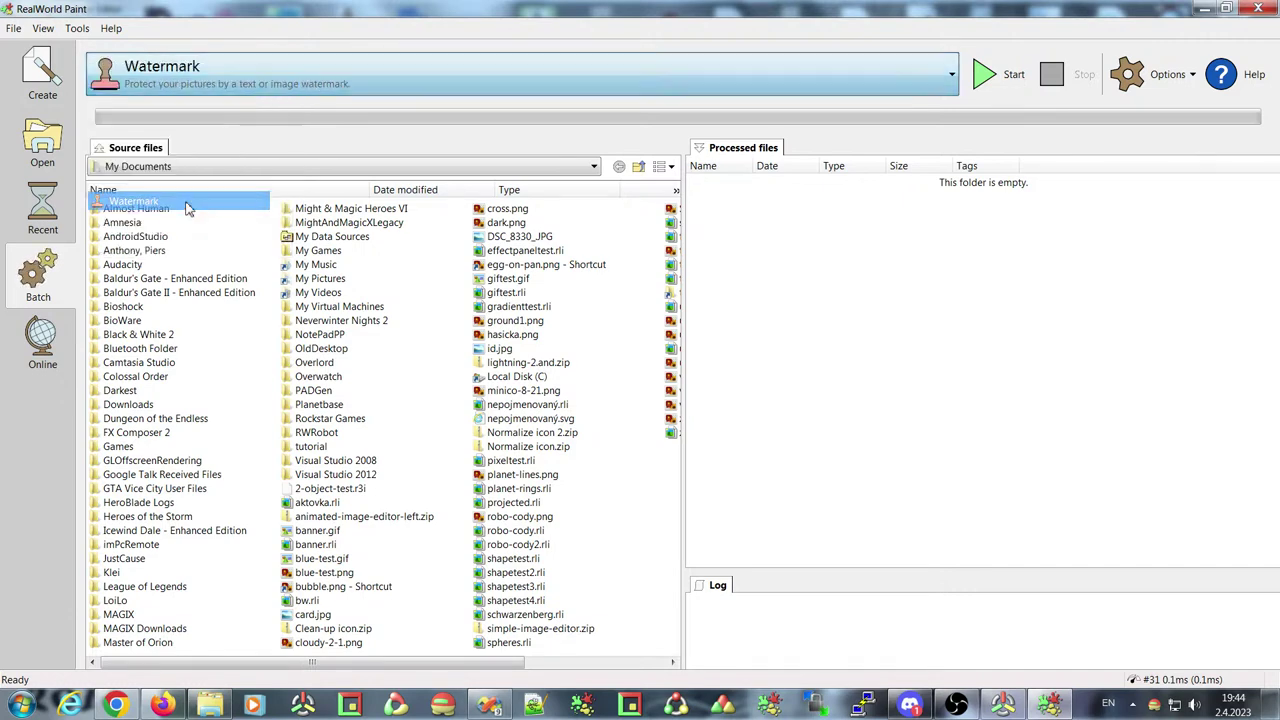
{"action": "left_click", "coordinate": [226, 83]}
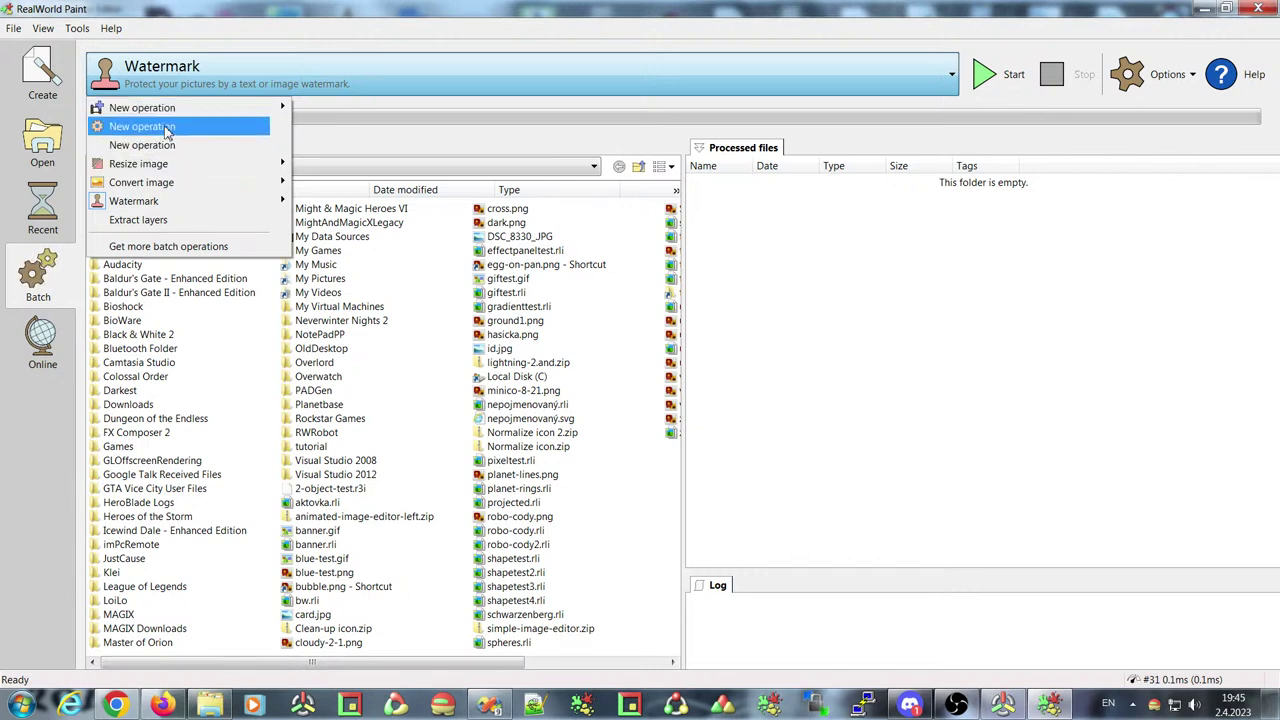
{"action": "left_click", "coordinate": [240, 29]}
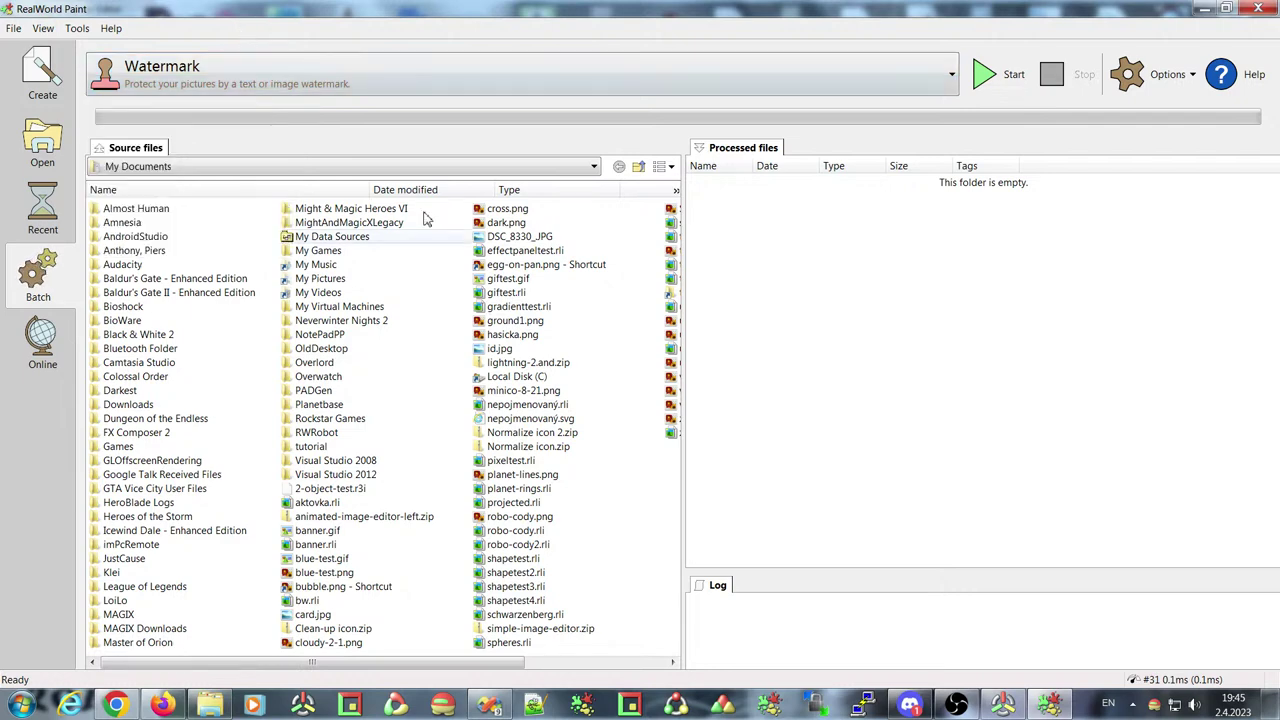
Check the web page's feature list again in Firefox, and return to RealWorld Paint's Create page
{"action": "left_click", "coordinate": [162, 705]}
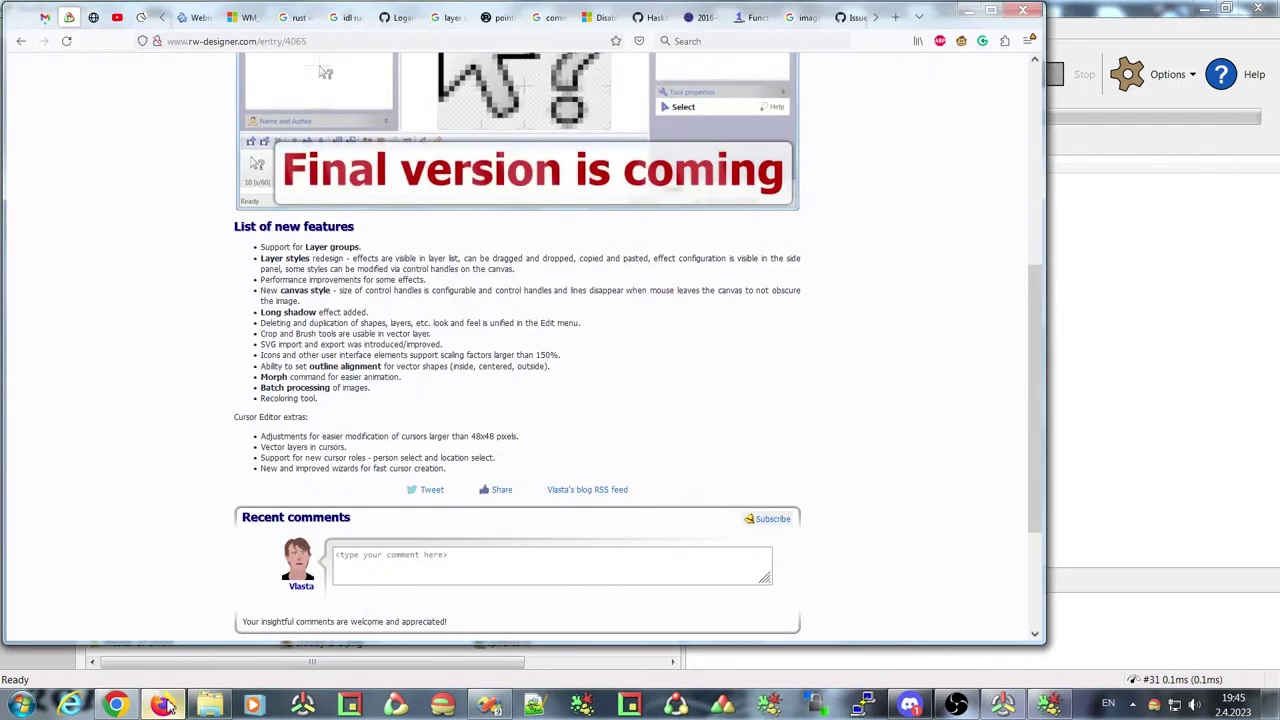
{"action": "left_click", "coordinate": [166, 705]}
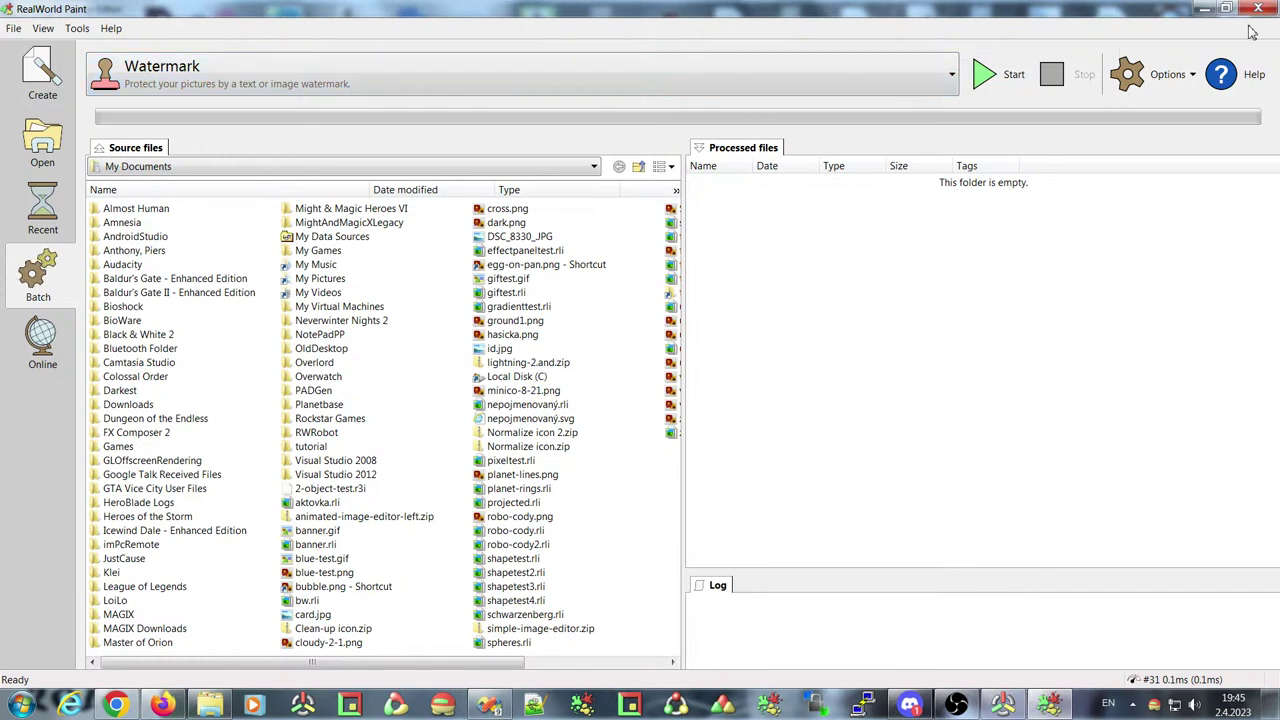
{"action": "left_click", "coordinate": [30, 82]}
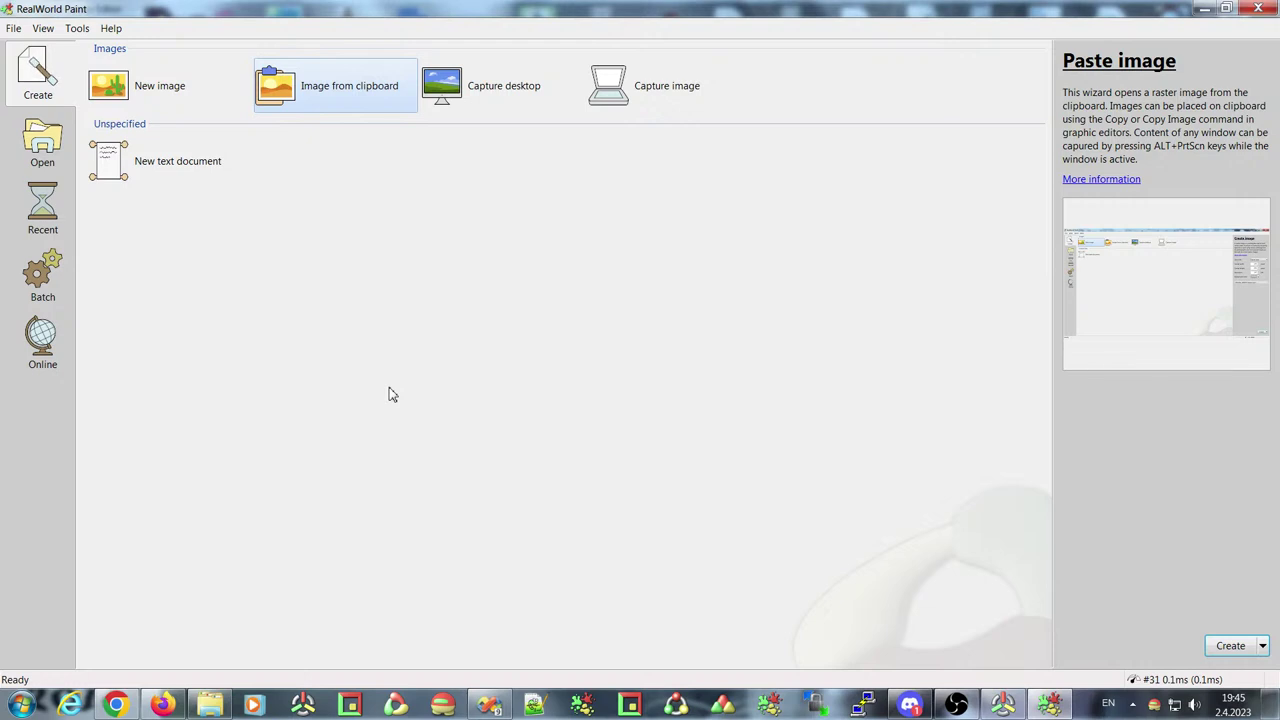
Switch to File Explorer and open the JPG folder inside RealWorld's _testData folder
{"action": "left_click", "coordinate": [210, 705]}
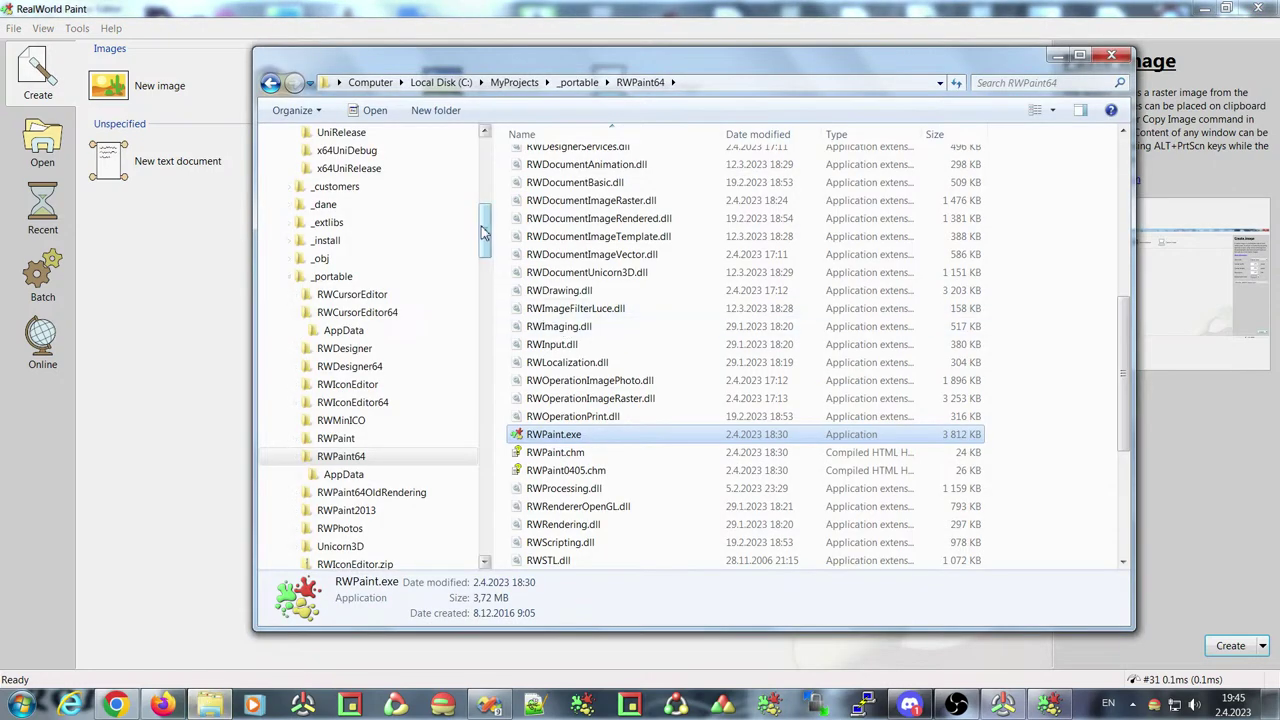
{"action": "left_click_drag", "start_coordinate": [483, 228], "coordinate": [490, 345]}
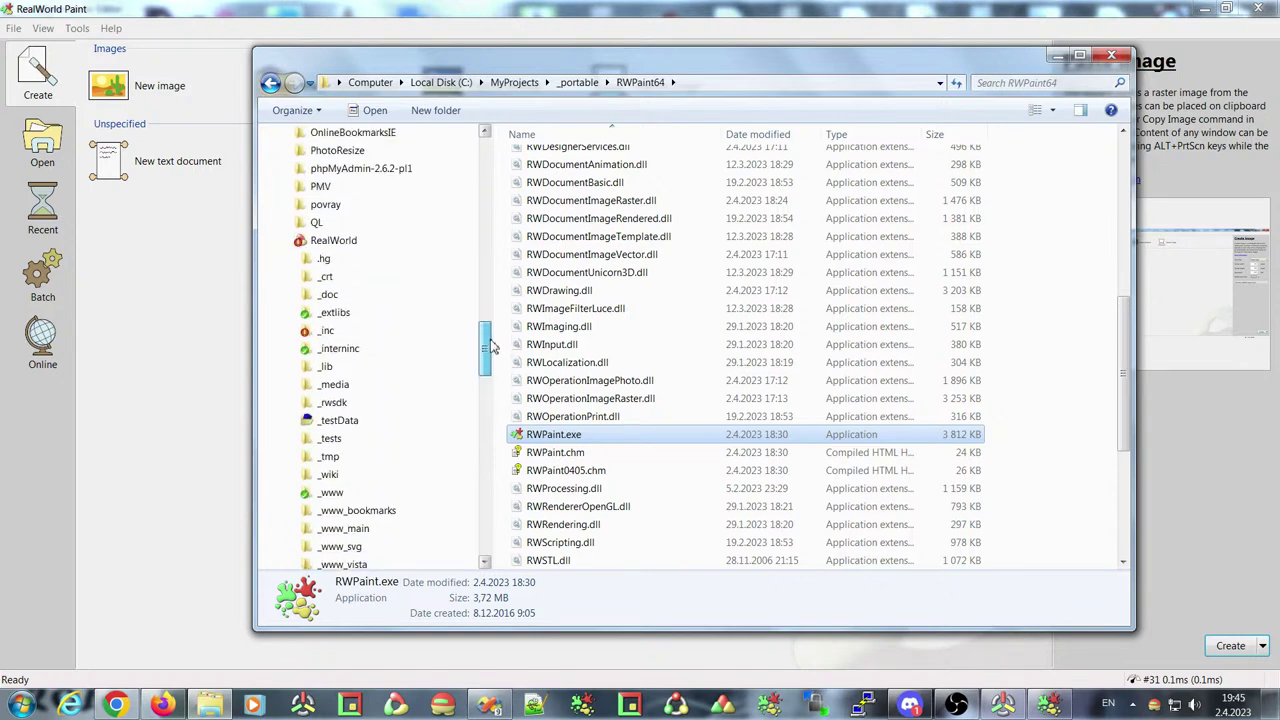
{"action": "left_click", "coordinate": [296, 420]}
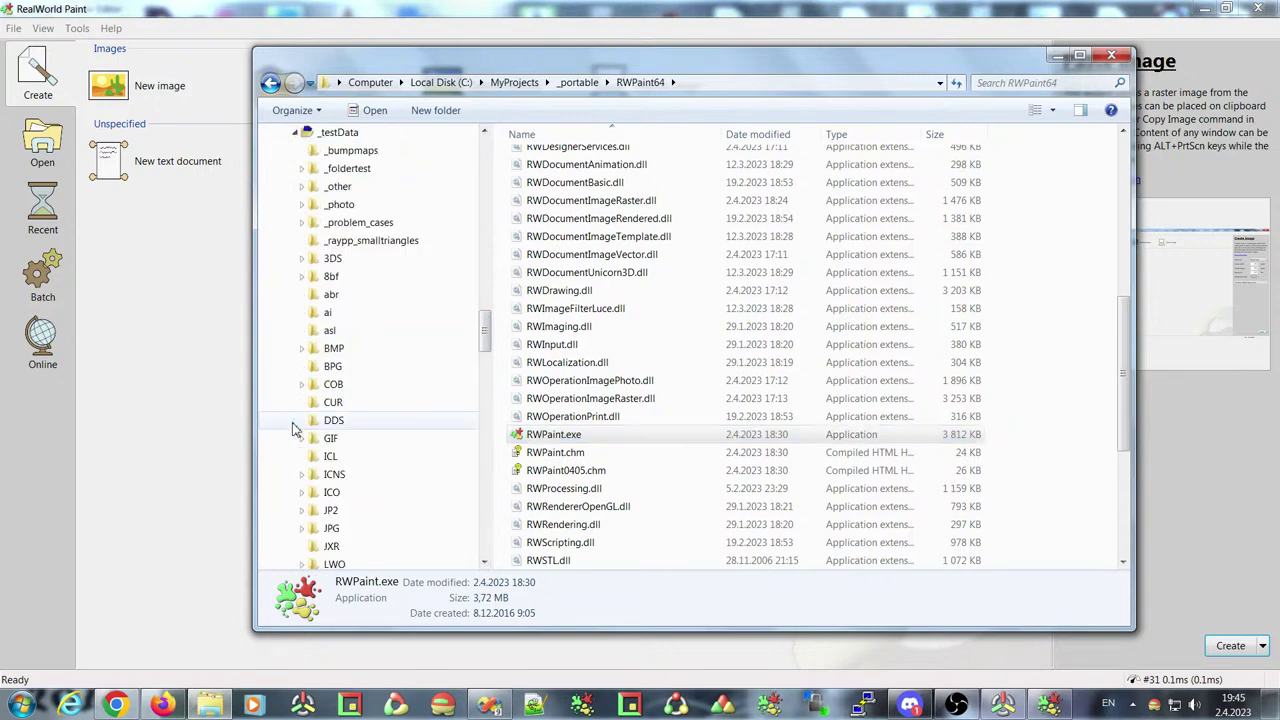
{"action": "scroll", "coordinate": [413, 461], "scroll_direction": "down", "scroll_amount": 1}
{"action": "left_click", "coordinate": [416, 474]}
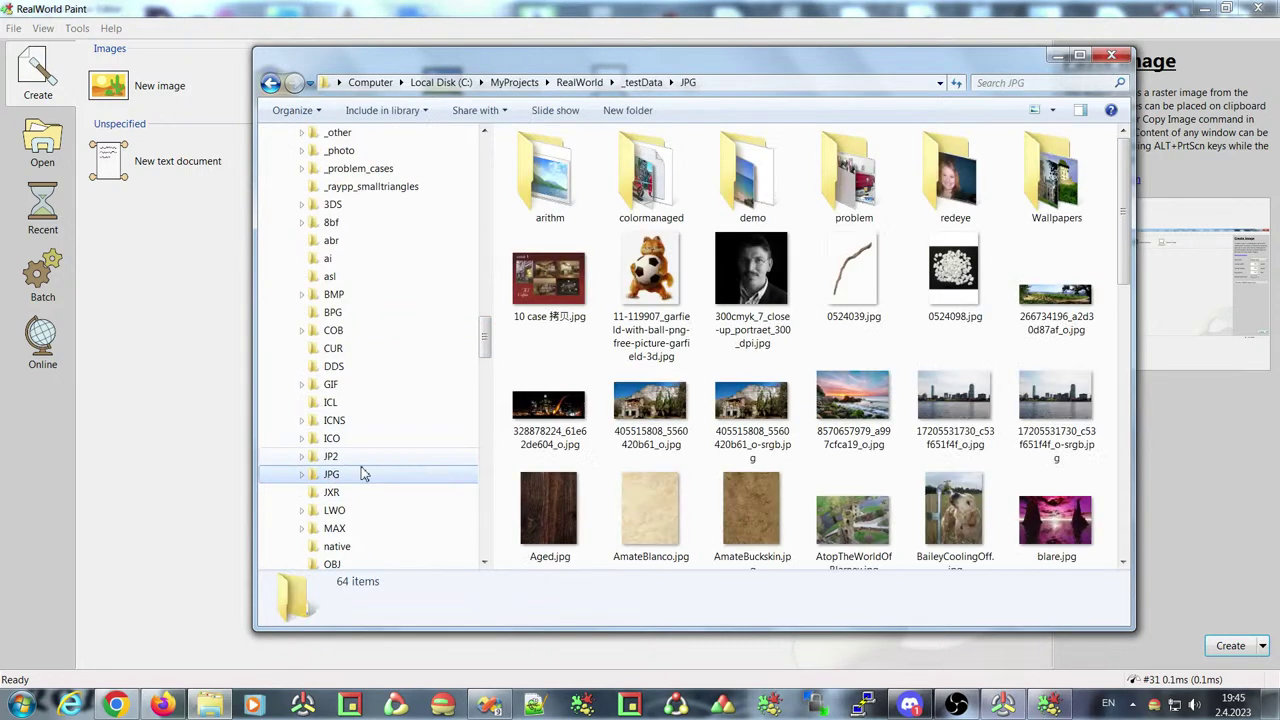
Look through the JPG test images, and open 11273167.png from the PNG folder in RealWorld Paint
{"action": "left_click_drag", "start_coordinate": [1128, 222], "coordinate": [1130, 420]}
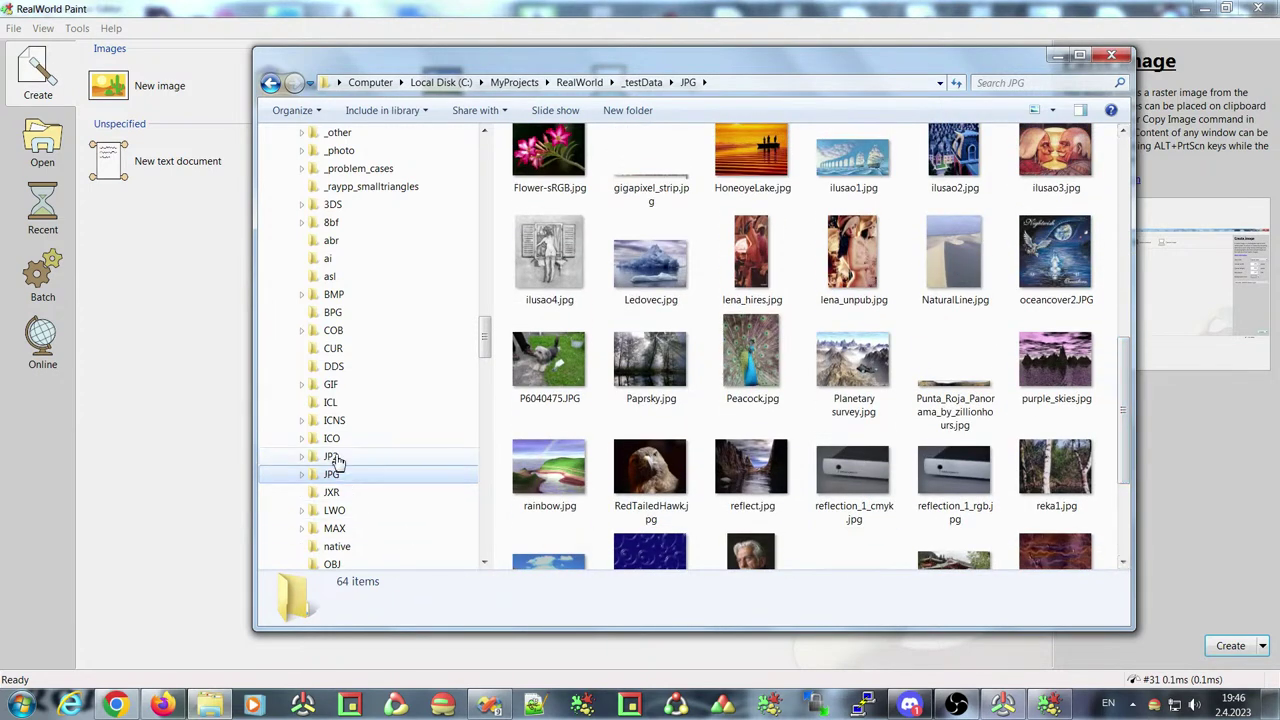
{"action": "left_click_drag", "start_coordinate": [486, 331], "coordinate": [486, 367]}
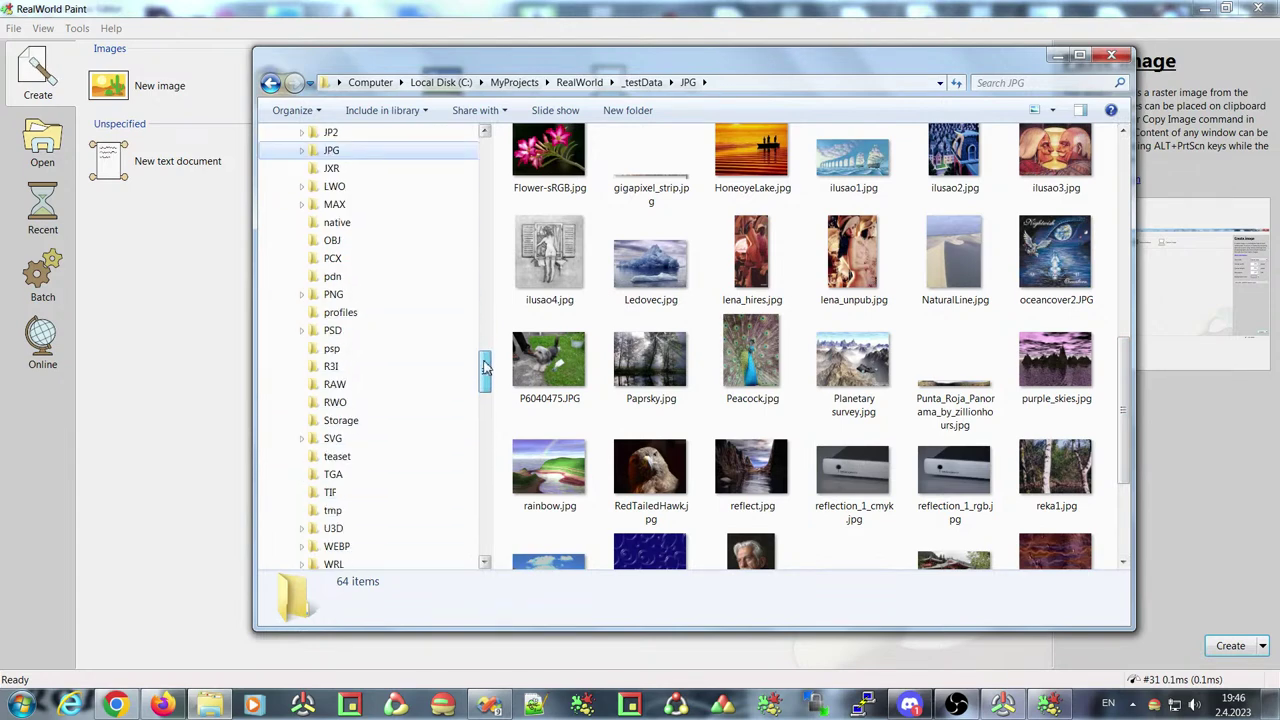
{"action": "left_click", "coordinate": [333, 298]}
{"action": "left_click", "coordinate": [955, 172]}
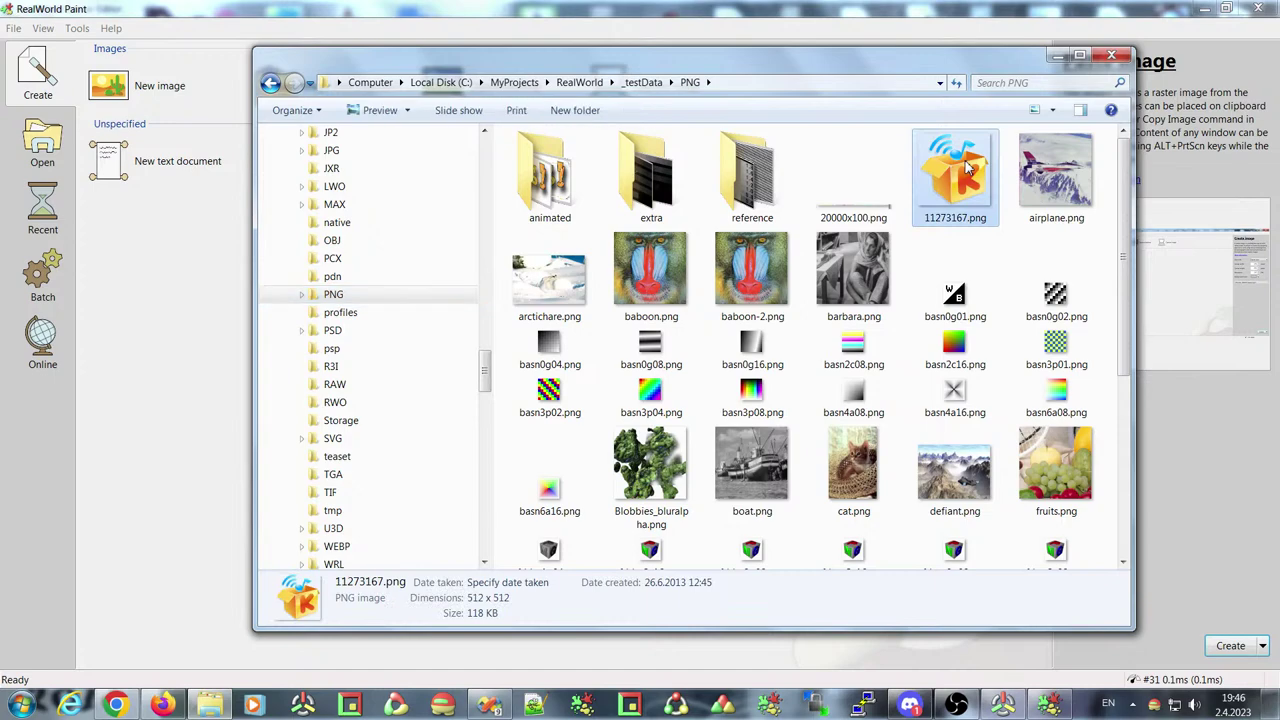
{"action": "left_click_drag", "start_coordinate": [938, 68], "coordinate": [812, 363]}
{"action": "left_click_drag", "start_coordinate": [836, 485], "coordinate": [586, 234]}
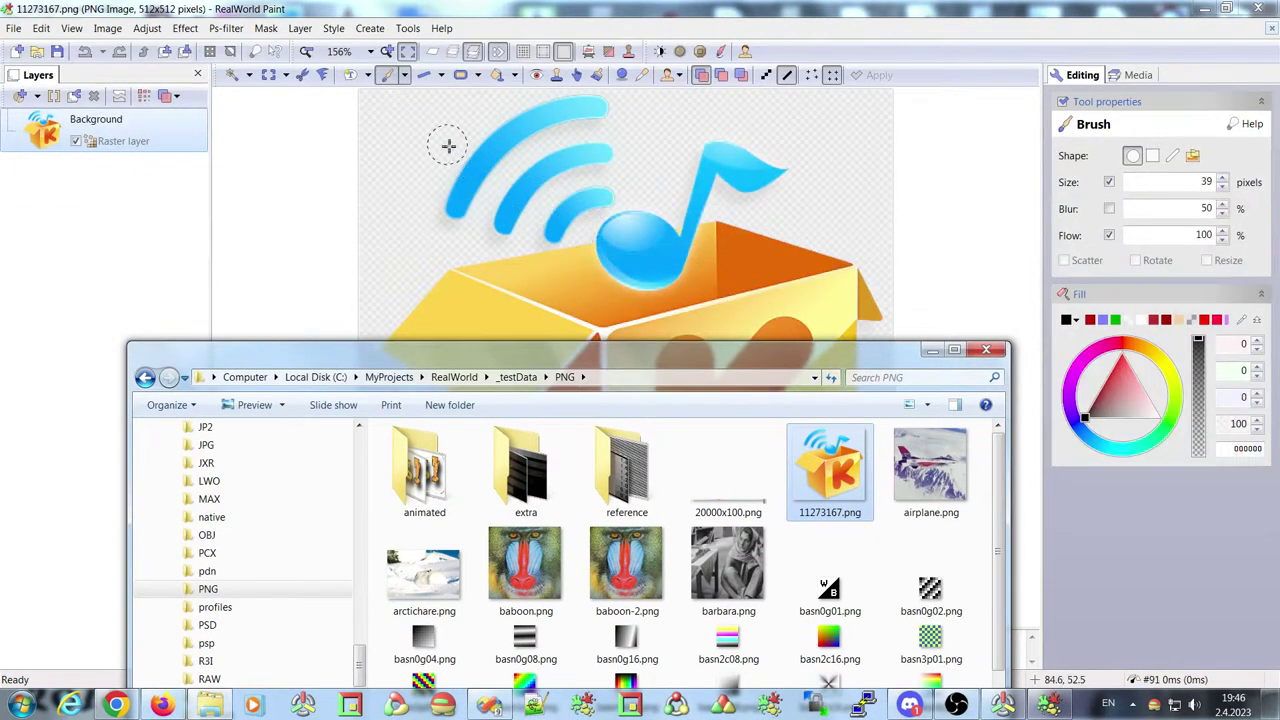
Activate the Recolor brush, pick dark red BB0000 and brush over the outermost blue arc
{"action": "left_click", "coordinate": [597, 75]}
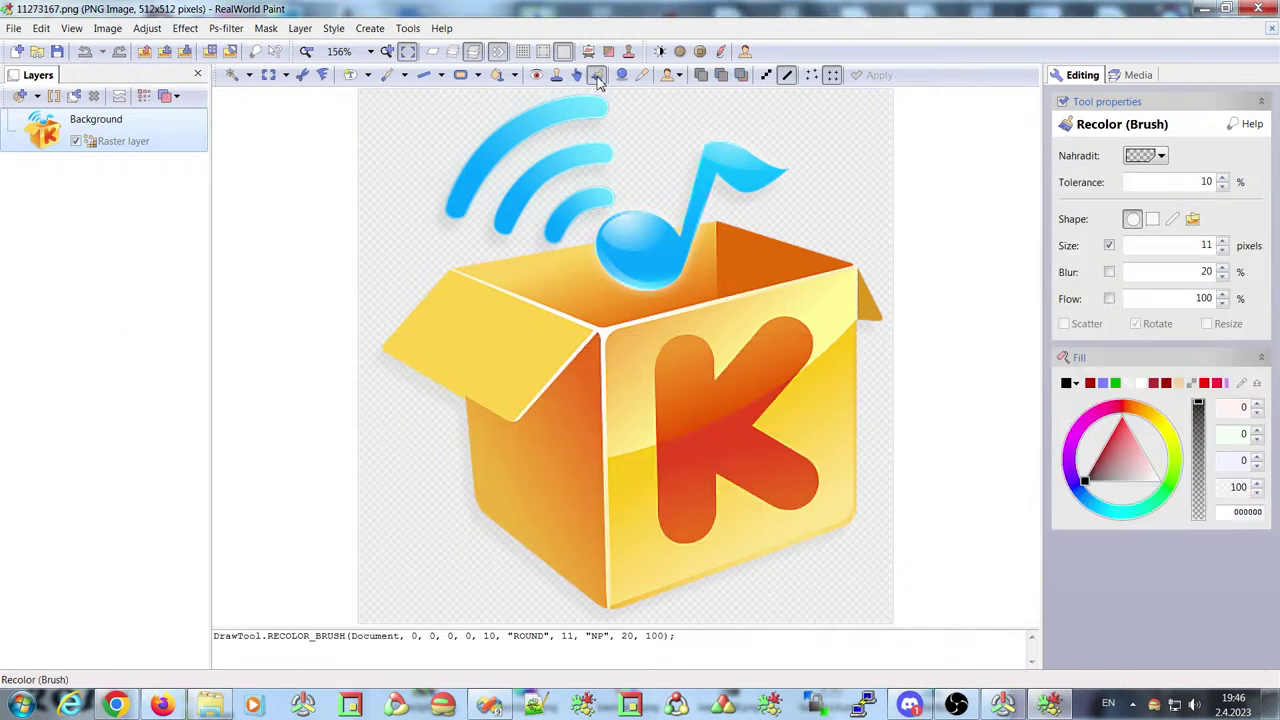
{"action": "left_click", "coordinate": [1090, 383]}
{"action": "mouse_move", "coordinate": [490, 141]}
{"action": "left_mouse_down"}
{"action": "mouse_move", "coordinate": [462, 176]}
{"action": "mouse_move", "coordinate": [476, 172]}
{"action": "mouse_move", "coordinate": [427, 210]}
{"action": "mouse_move", "coordinate": [500, 160]}
{"action": "mouse_move", "coordinate": [536, 107]}
{"action": "mouse_move", "coordinate": [552, 112]}
{"action": "mouse_move", "coordinate": [536, 126]}
{"action": "mouse_move", "coordinate": [594, 102]}
{"action": "left_mouse_up"}
{"action": "mouse_move", "coordinate": [492, 178]}
{"action": "left_mouse_down"}
{"action": "mouse_move", "coordinate": [443, 206]}
{"action": "mouse_move", "coordinate": [470, 203]}
{"action": "mouse_move", "coordinate": [594, 102]}
{"action": "mouse_move", "coordinate": [500, 136]}
{"action": "left_mouse_up"}
{"action": "left_click_drag", "start_coordinate": [455, 203], "coordinate": [497, 154]}
{"action": "mouse_move", "coordinate": [580, 108]}
{"action": "left_mouse_down"}
{"action": "mouse_move", "coordinate": [609, 114]}
{"action": "mouse_move", "coordinate": [534, 128]}
{"action": "mouse_move", "coordinate": [554, 128]}
{"action": "left_mouse_up"}
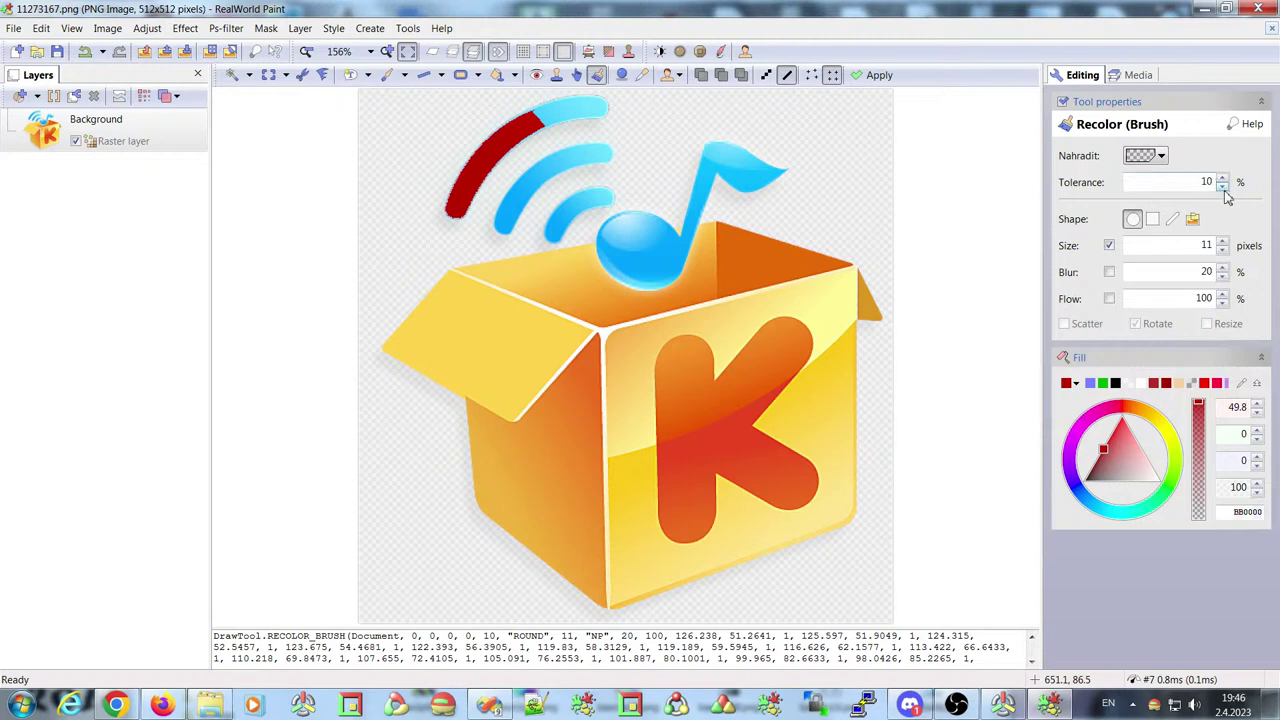
Raise the Recolor brush tolerance to 70 %, inspect the recolored outer arc and discard the strokes
{"action": "left_click", "coordinate": [1223, 178]}
{"action": "left_click", "coordinate": [1223, 178]}
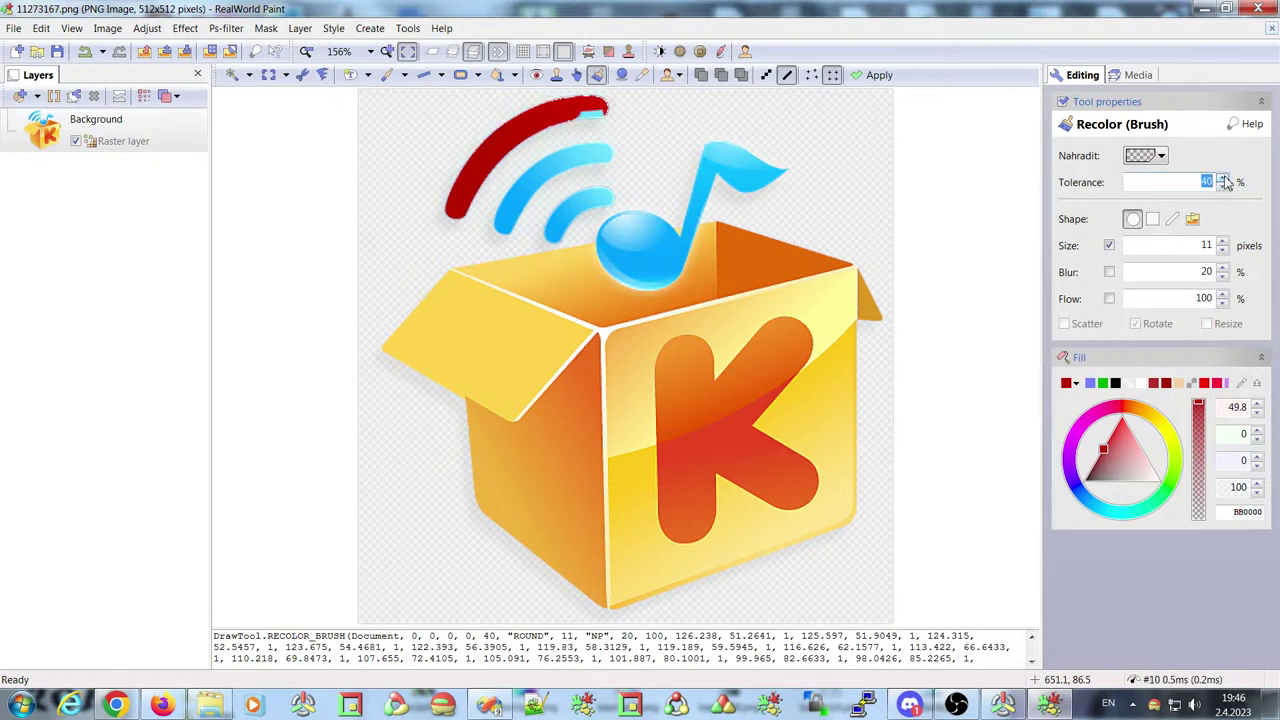
{"action": "left_click", "coordinate": [1223, 178]}
{"action": "left_click", "coordinate": [1223, 178]}
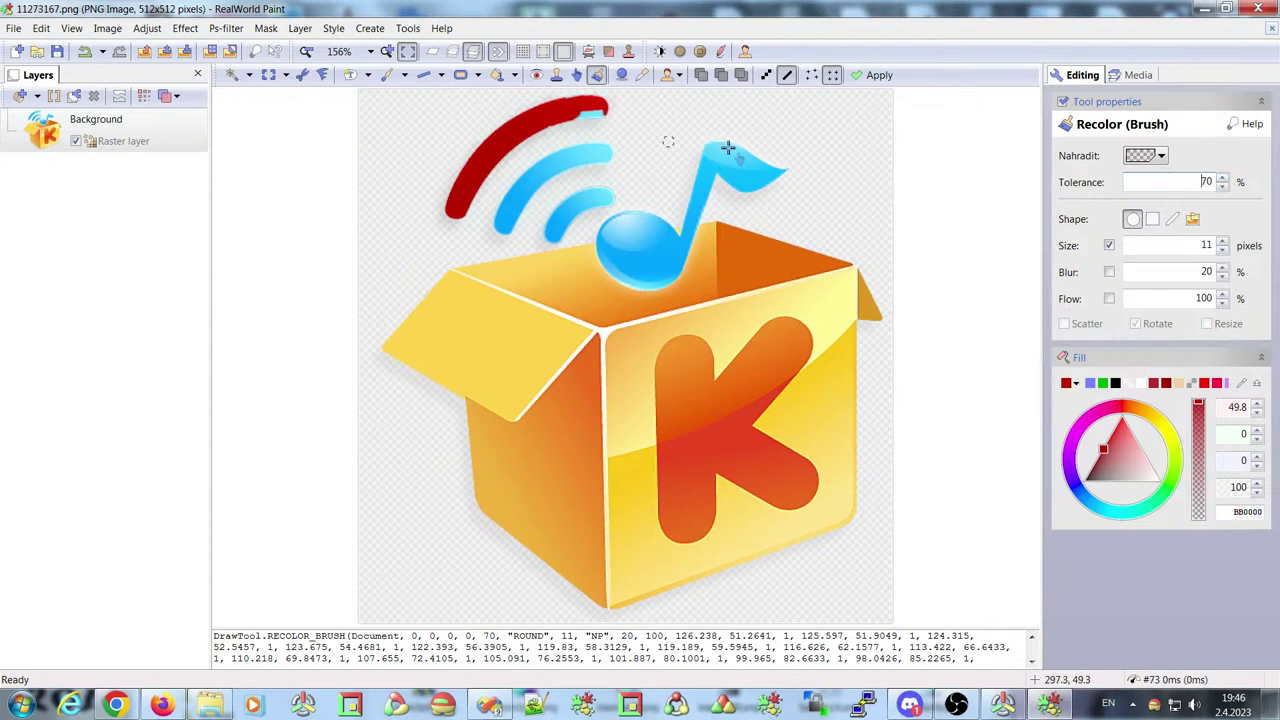
{"action": "scroll", "coordinate": [577, 101], "scroll_direction": "up", "scroll_amount": 3}
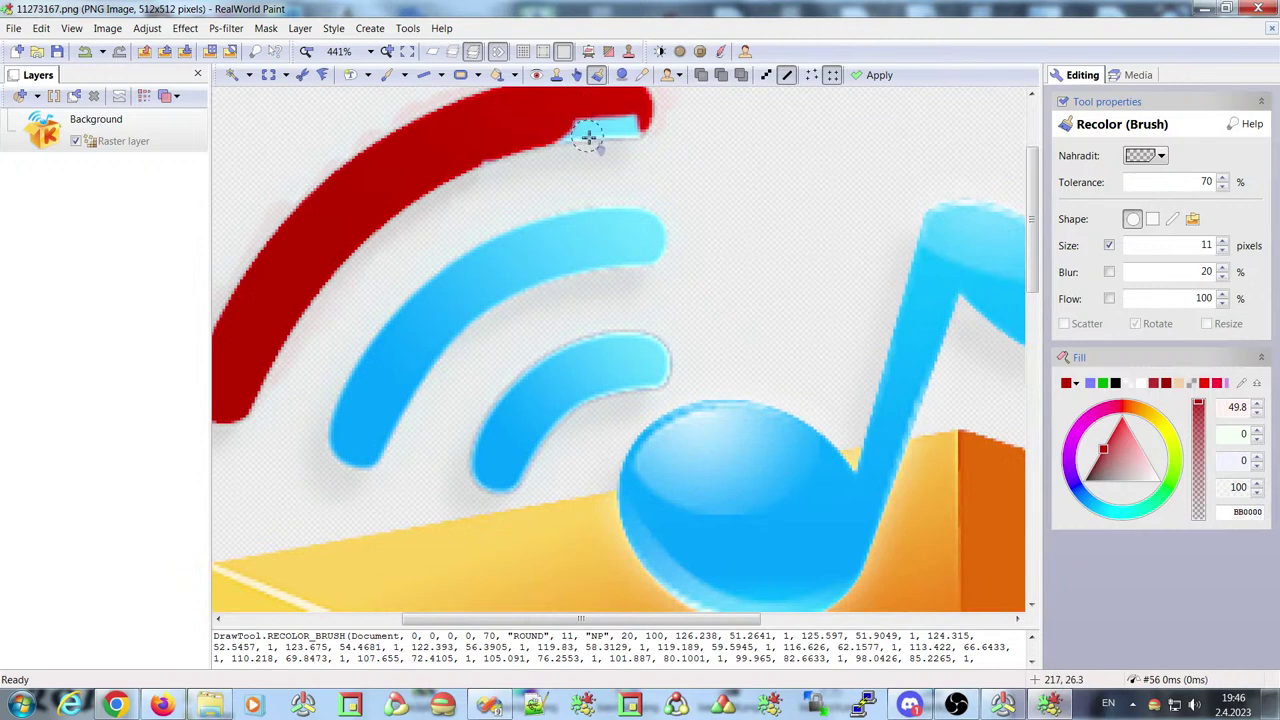
{"action": "scroll", "coordinate": [592, 134], "scroll_direction": "up", "scroll_amount": 2}
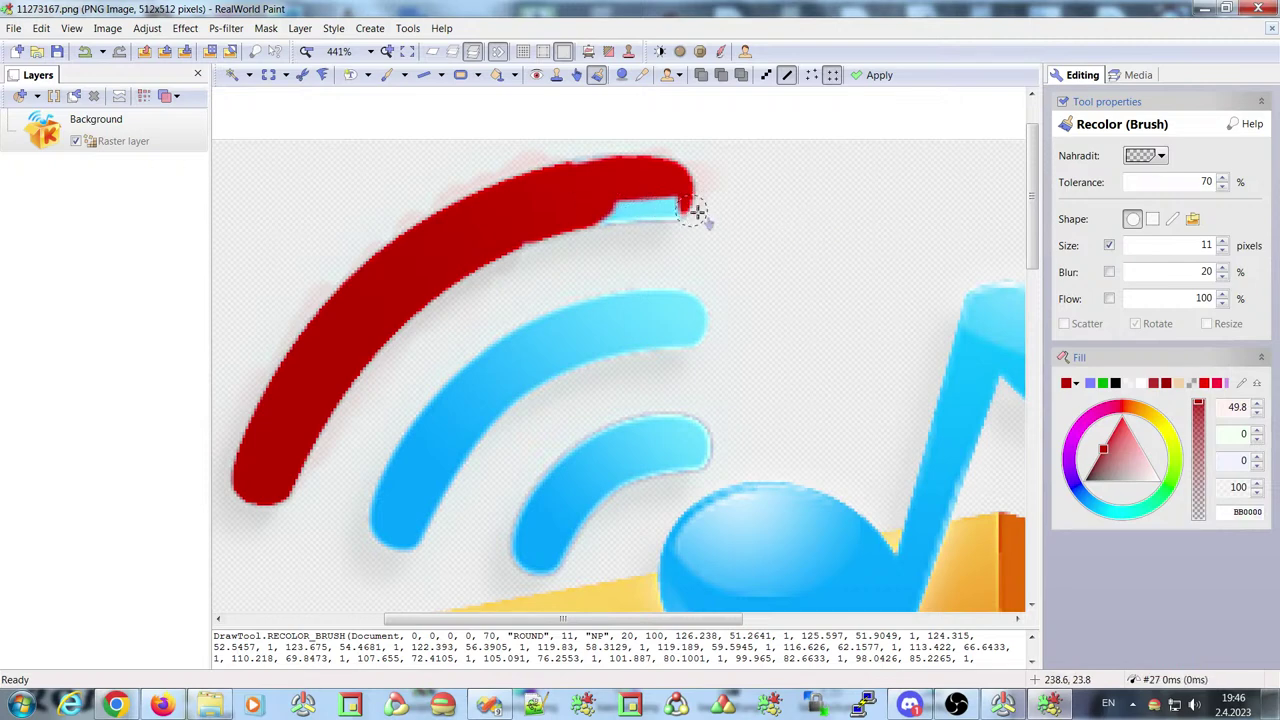
{"action": "key", "text": "Escape"}
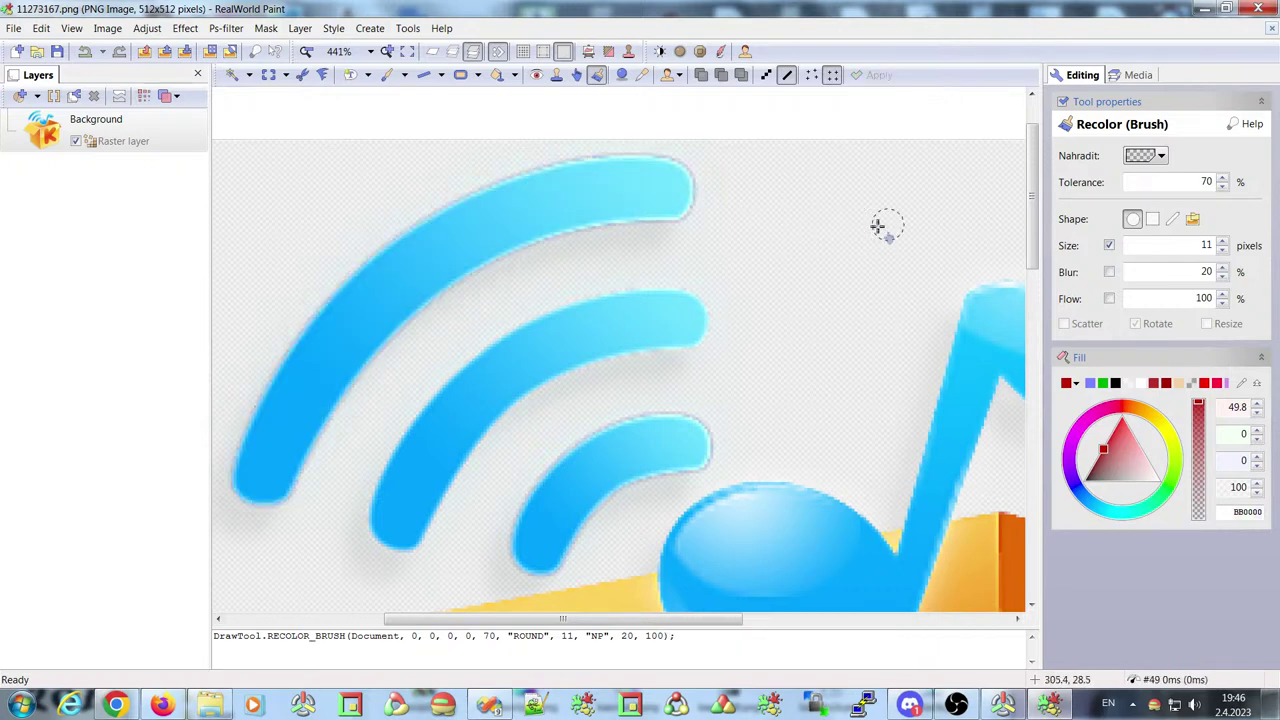
Set the Recolor brush size to 31 pixels and recolor the whole outer arc dark red
{"action": "double_click", "coordinate": [1208, 246]}
{"action": "mouse_move", "coordinate": [478, 228]}
{"action": "left_mouse_down"}
{"action": "mouse_move", "coordinate": [347, 321]}
{"action": "mouse_move", "coordinate": [258, 465]}
{"action": "mouse_move", "coordinate": [260, 491]}
{"action": "mouse_move", "coordinate": [357, 335]}
{"action": "mouse_move", "coordinate": [488, 218]}
{"action": "mouse_move", "coordinate": [672, 192]}
{"action": "left_mouse_up"}
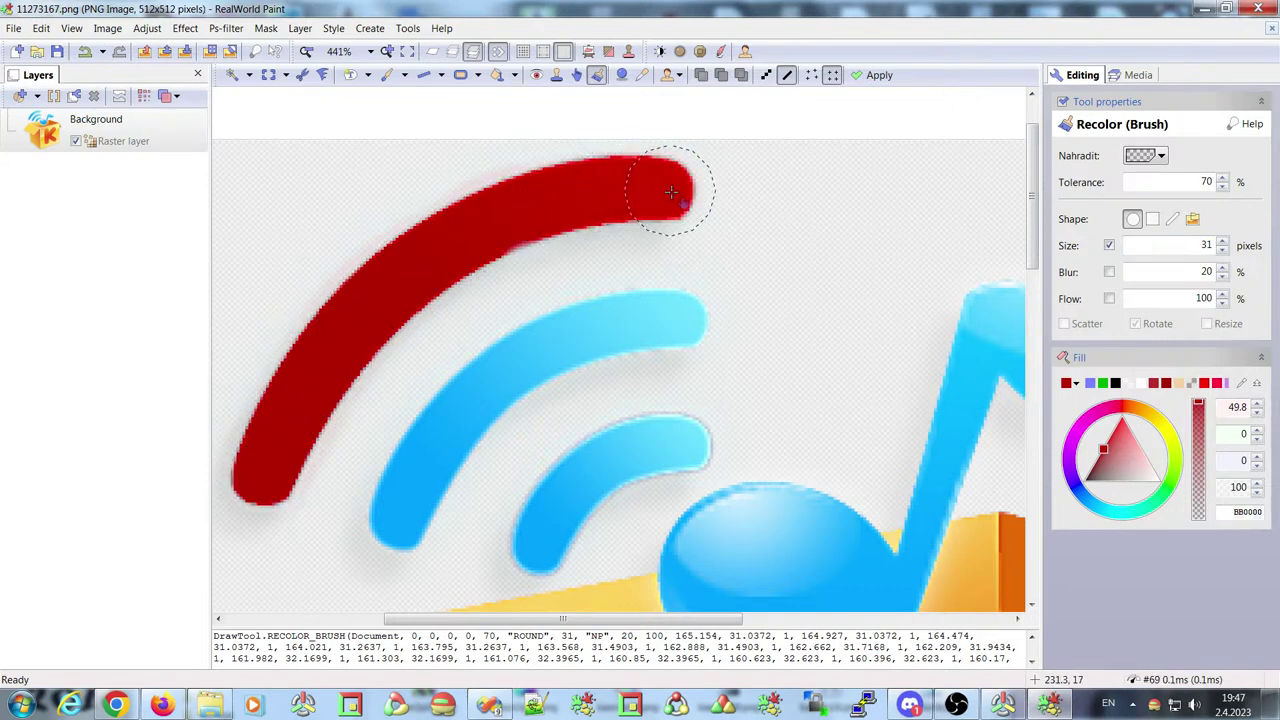
{"action": "mouse_move", "coordinate": [533, 197]}
{"action": "left_mouse_down"}
{"action": "mouse_move", "coordinate": [376, 253]}
{"action": "mouse_move", "coordinate": [553, 243]}
{"action": "mouse_move", "coordinate": [645, 213]}
{"action": "left_mouse_up"}
{"action": "mouse_move", "coordinate": [645, 213]}
{"action": "left_mouse_down"}
{"action": "mouse_move", "coordinate": [597, 176]}
{"action": "mouse_move", "coordinate": [475, 180]}
{"action": "mouse_move", "coordinate": [516, 175]}
{"action": "left_mouse_up"}
{"action": "scroll", "coordinate": [516, 175], "scroll_direction": "up", "scroll_amount": 4}
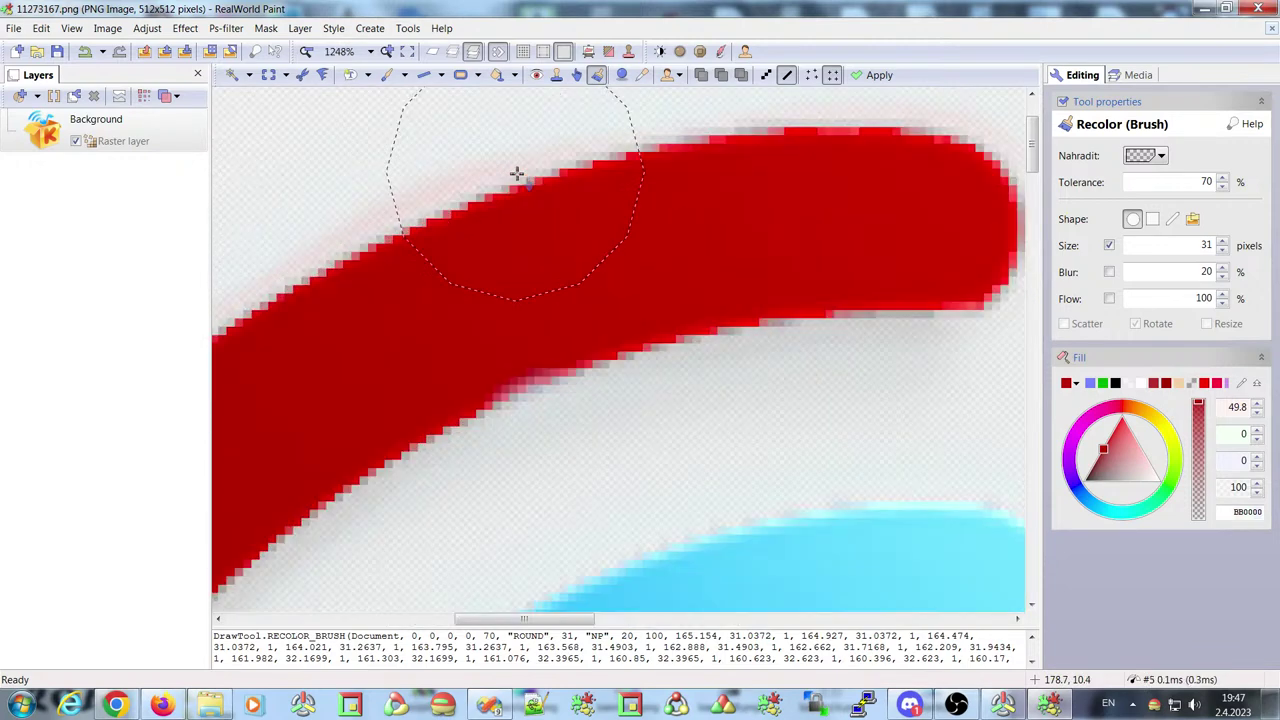
{"action": "mouse_move", "coordinate": [440, 281]}
{"action": "left_mouse_down"}
{"action": "mouse_move", "coordinate": [472, 283]}
{"action": "mouse_move", "coordinate": [400, 215]}
{"action": "mouse_move", "coordinate": [306, 245]}
{"action": "mouse_move", "coordinate": [377, 209]}
{"action": "mouse_move", "coordinate": [595, 149]}
{"action": "mouse_move", "coordinate": [342, 225]}
{"action": "mouse_move", "coordinate": [431, 186]}
{"action": "mouse_move", "coordinate": [391, 204]}
{"action": "mouse_move", "coordinate": [476, 193]}
{"action": "mouse_move", "coordinate": [466, 196]}
{"action": "mouse_move", "coordinate": [477, 173]}
{"action": "mouse_move", "coordinate": [392, 194]}
{"action": "mouse_move", "coordinate": [334, 230]}
{"action": "mouse_move", "coordinate": [478, 183]}
{"action": "mouse_move", "coordinate": [361, 220]}
{"action": "left_mouse_up"}
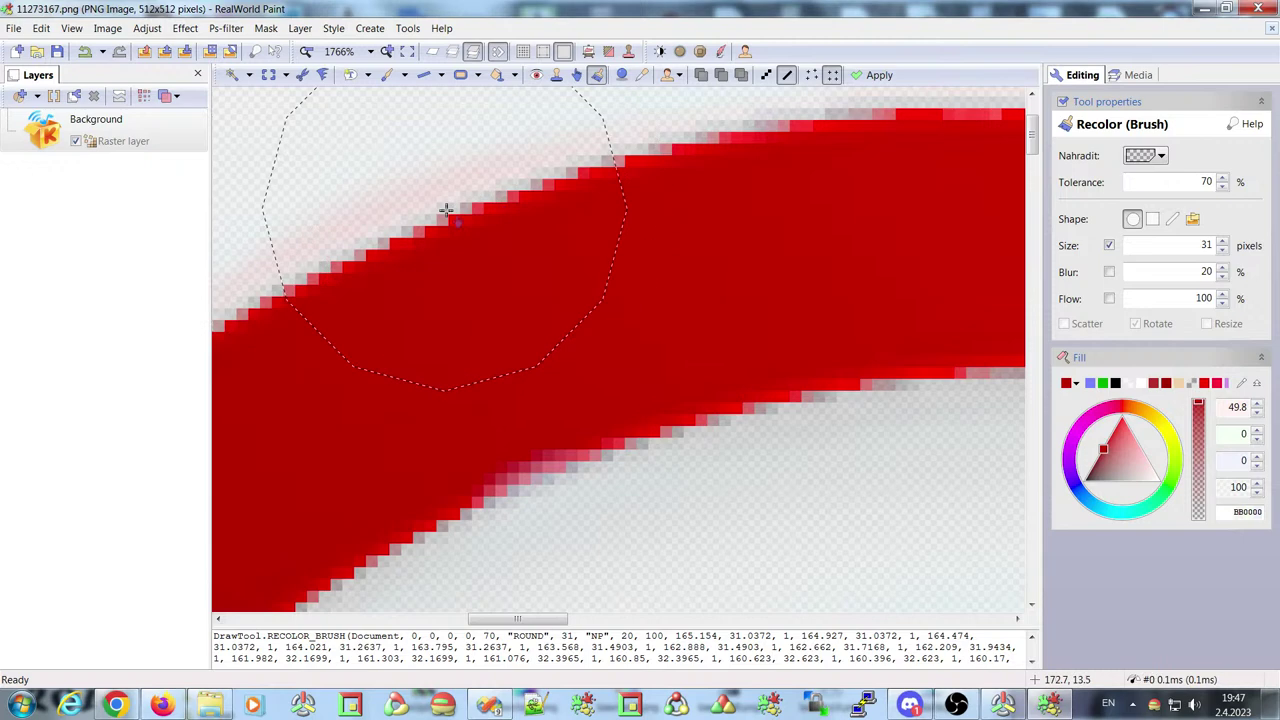
Recolor the middle and inner blue arcs dark red with the Recolor brush
{"action": "scroll", "coordinate": [457, 206], "scroll_direction": "down", "scroll_amount": 3}
{"action": "scroll", "coordinate": [446, 209], "scroll_direction": "down", "scroll_amount": 1}
{"action": "mouse_move", "coordinate": [451, 209]}
{"action": "left_mouse_down"}
{"action": "mouse_move", "coordinate": [501, 238]}
{"action": "mouse_move", "coordinate": [549, 222]}
{"action": "left_mouse_up"}
{"action": "scroll", "coordinate": [417, 309], "scroll_direction": "down", "scroll_amount": 2}
{"action": "mouse_move", "coordinate": [425, 345]}
{"action": "left_mouse_down"}
{"action": "mouse_move", "coordinate": [452, 328]}
{"action": "mouse_move", "coordinate": [532, 315]}
{"action": "mouse_move", "coordinate": [506, 307]}
{"action": "mouse_move", "coordinate": [428, 336]}
{"action": "mouse_move", "coordinate": [380, 420]}
{"action": "mouse_move", "coordinate": [387, 401]}
{"action": "mouse_move", "coordinate": [540, 365]}
{"action": "mouse_move", "coordinate": [476, 369]}
{"action": "mouse_move", "coordinate": [452, 411]}
{"action": "left_mouse_up"}
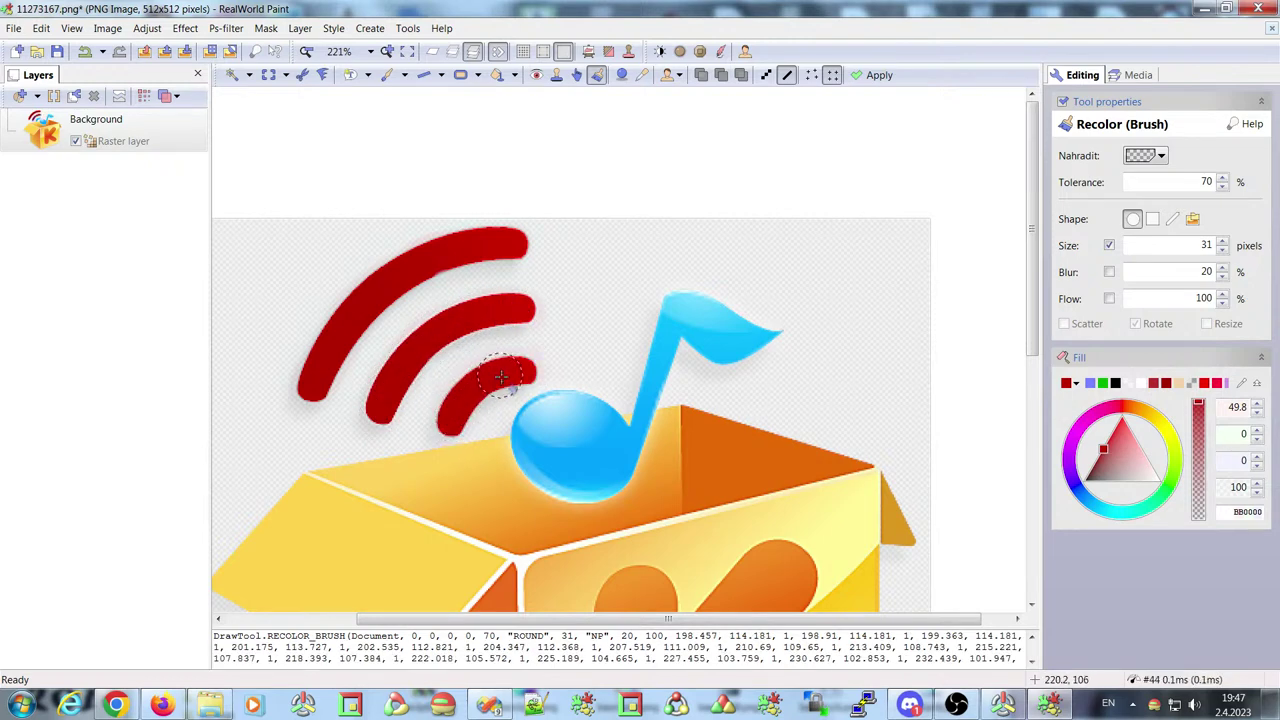
Recolor the music note with the Recolor brush, trying green and light blue before choosing bright red F60000
{"action": "mouse_move", "coordinate": [580, 458]}
{"action": "left_mouse_down"}
{"action": "mouse_move", "coordinate": [566, 397]}
{"action": "mouse_move", "coordinate": [520, 412]}
{"action": "mouse_move", "coordinate": [547, 476]}
{"action": "mouse_move", "coordinate": [603, 490]}
{"action": "mouse_move", "coordinate": [641, 451]}
{"action": "mouse_move", "coordinate": [607, 449]}
{"action": "mouse_move", "coordinate": [569, 399]}
{"action": "mouse_move", "coordinate": [586, 459]}
{"action": "mouse_move", "coordinate": [610, 419]}
{"action": "mouse_move", "coordinate": [644, 409]}
{"action": "mouse_move", "coordinate": [668, 324]}
{"action": "mouse_move", "coordinate": [695, 294]}
{"action": "mouse_move", "coordinate": [701, 351]}
{"action": "mouse_move", "coordinate": [756, 344]}
{"action": "mouse_move", "coordinate": [723, 318]}
{"action": "mouse_move", "coordinate": [755, 340]}
{"action": "mouse_move", "coordinate": [788, 331]}
{"action": "mouse_move", "coordinate": [711, 349]}
{"action": "mouse_move", "coordinate": [589, 410]}
{"action": "mouse_move", "coordinate": [605, 375]}
{"action": "mouse_move", "coordinate": [552, 405]}
{"action": "mouse_move", "coordinate": [529, 458]}
{"action": "mouse_move", "coordinate": [563, 484]}
{"action": "left_mouse_up"}
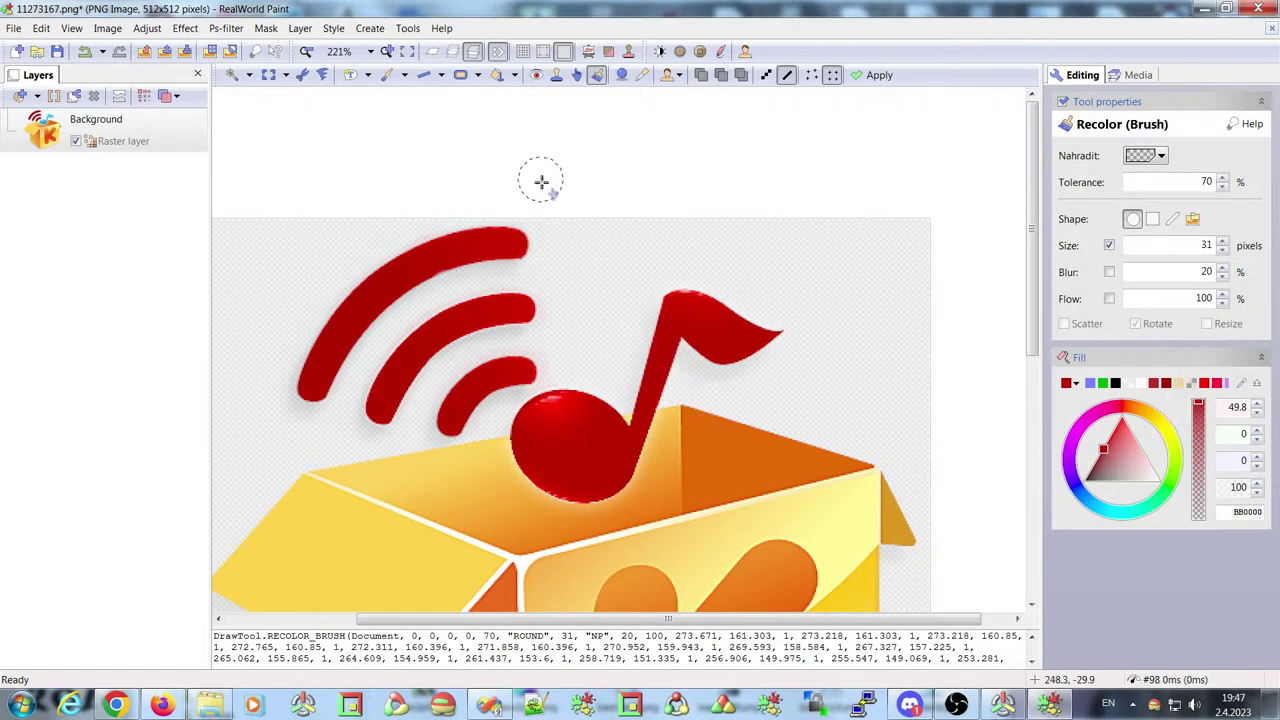
{"action": "left_click", "coordinate": [1102, 383]}
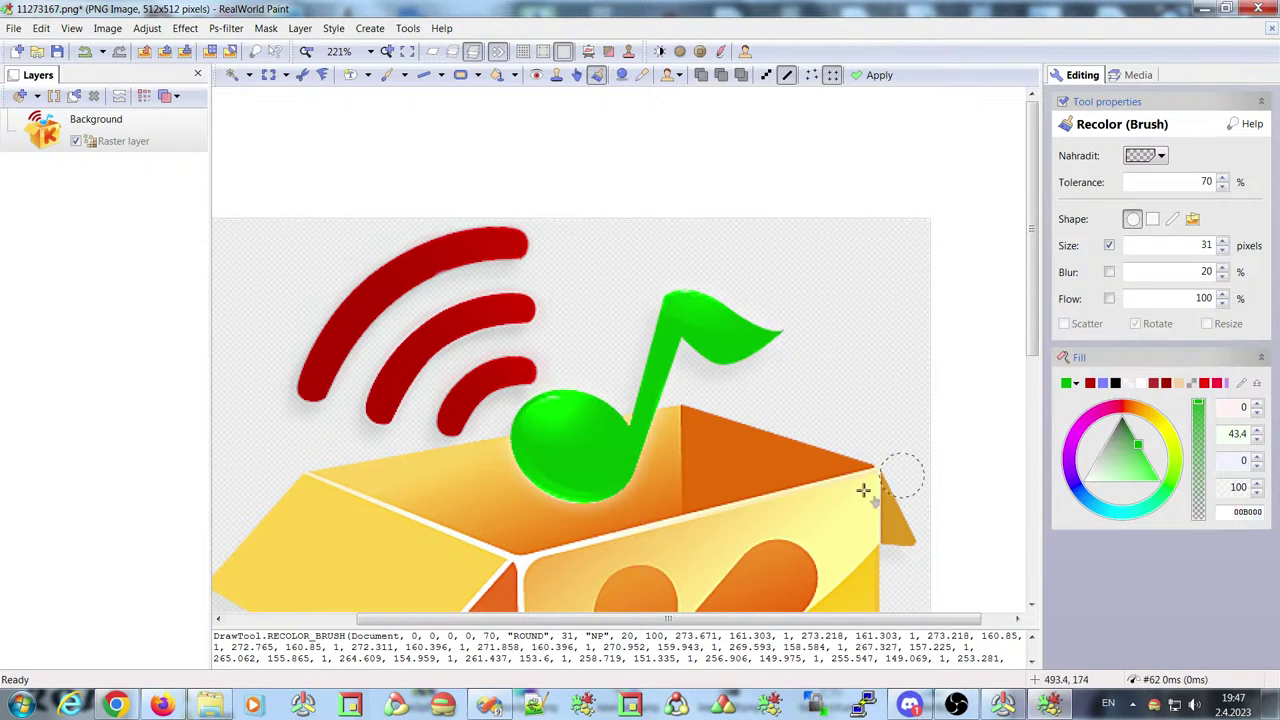
{"action": "left_click", "coordinate": [1103, 383]}
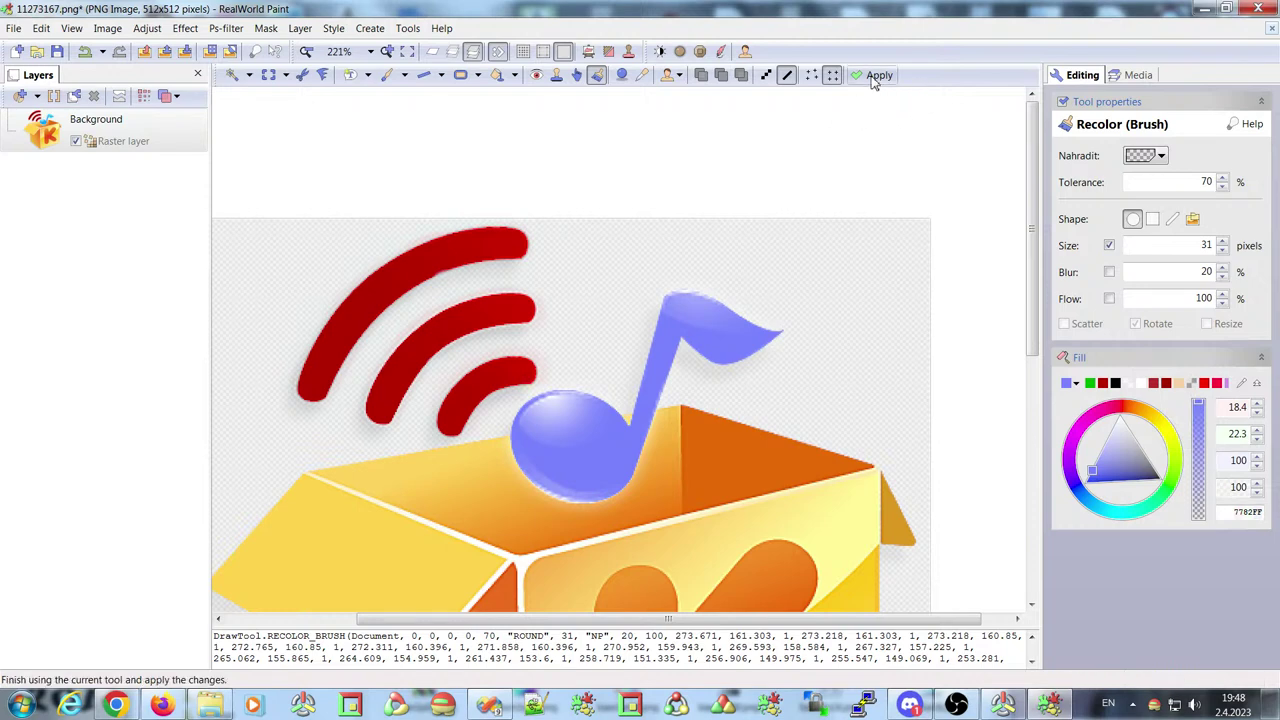
{"action": "left_click", "coordinate": [1204, 383]}
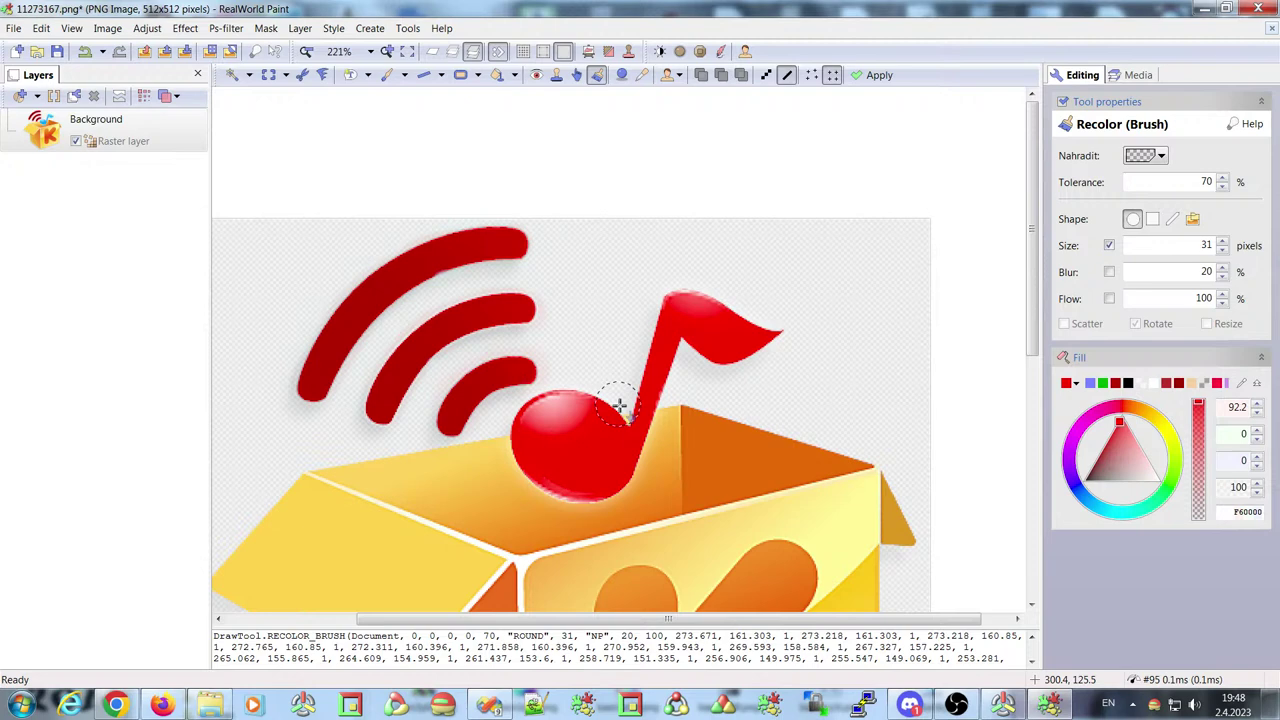
Check the stream chat in Chrome, and point out the daily RWPaint64.zip download on RealWorld Paint's web page in Firefox
{"action": "mouse_move", "coordinate": [160, 706]}
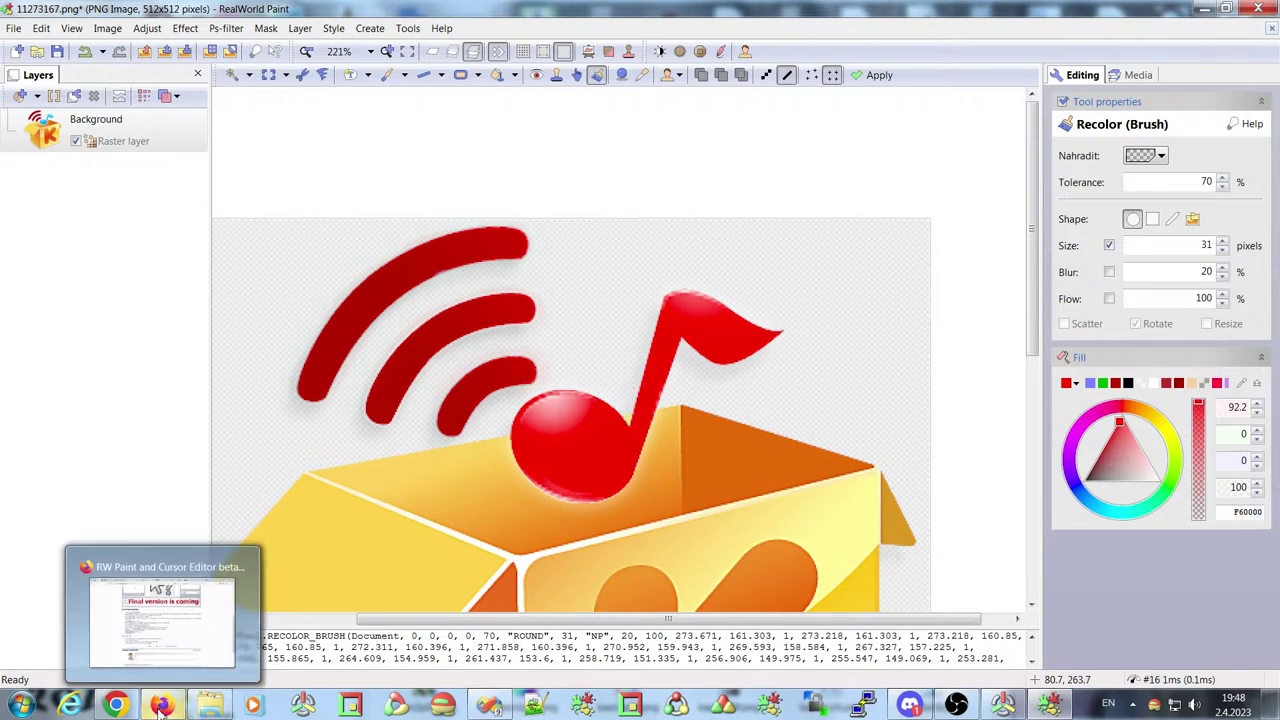
{"action": "left_click", "coordinate": [115, 706]}
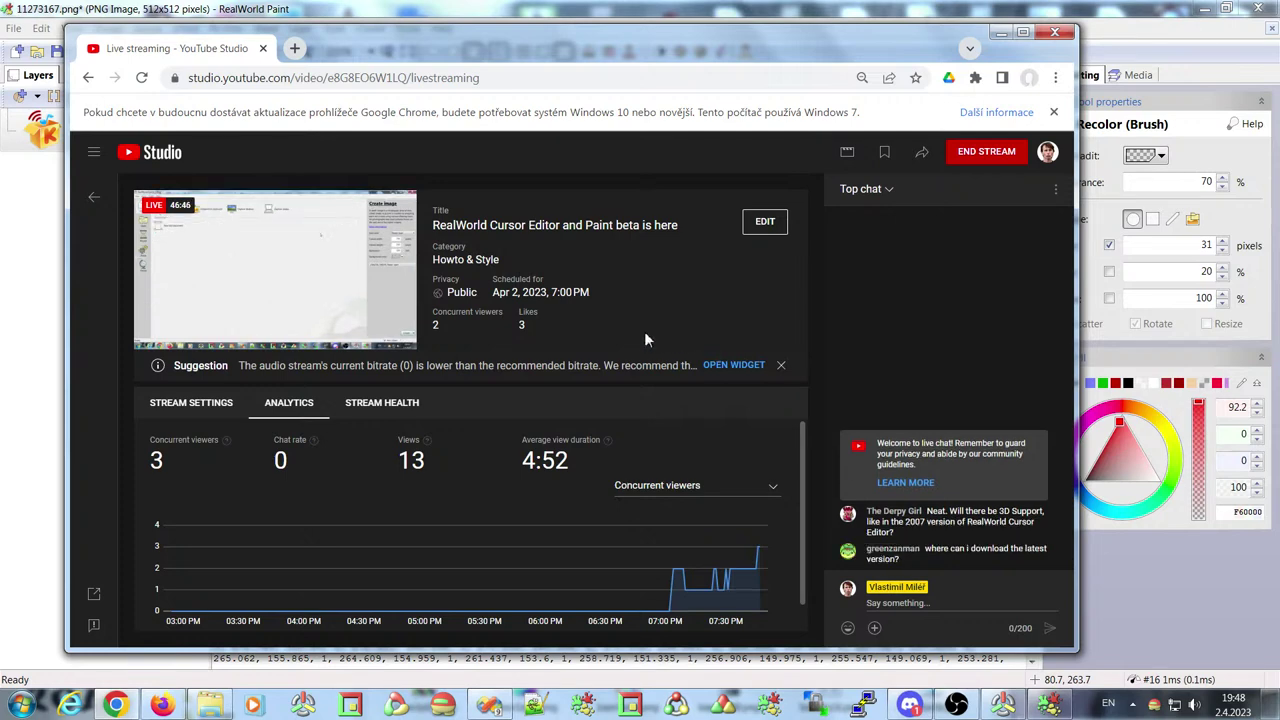
{"action": "left_click", "coordinate": [160, 707]}
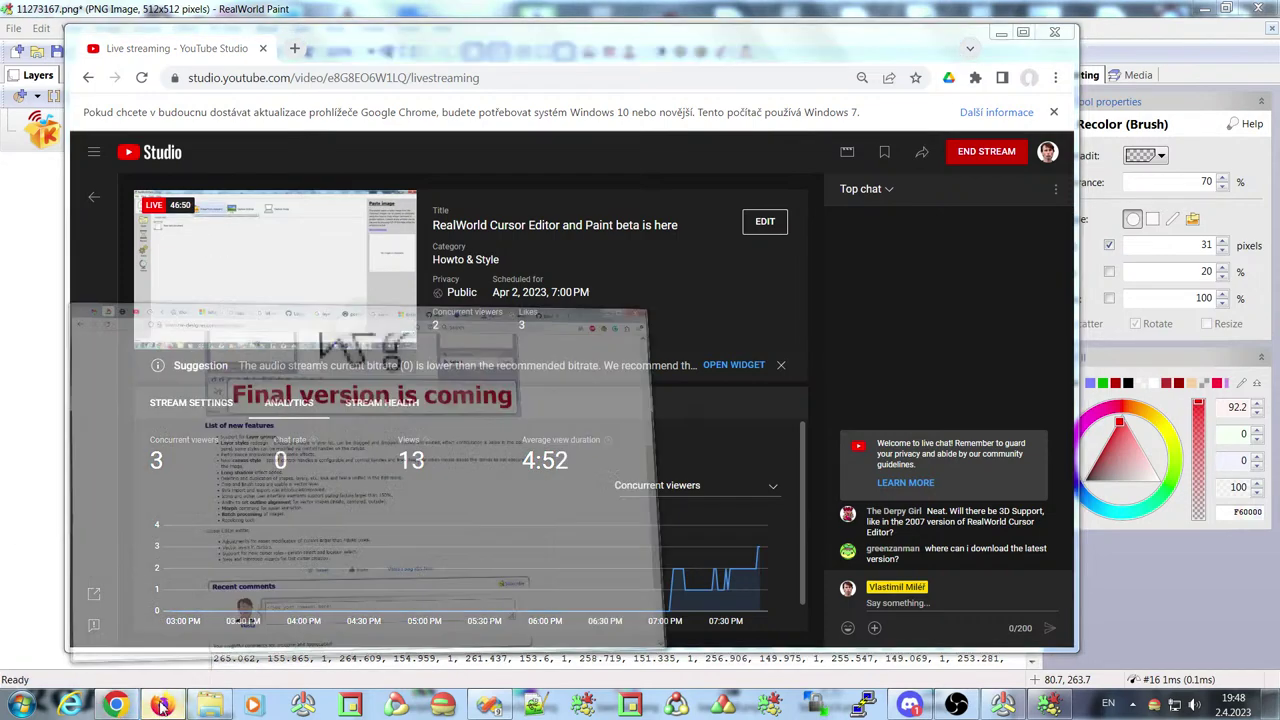
{"action": "scroll", "coordinate": [598, 314], "scroll_direction": "up", "scroll_amount": 5}
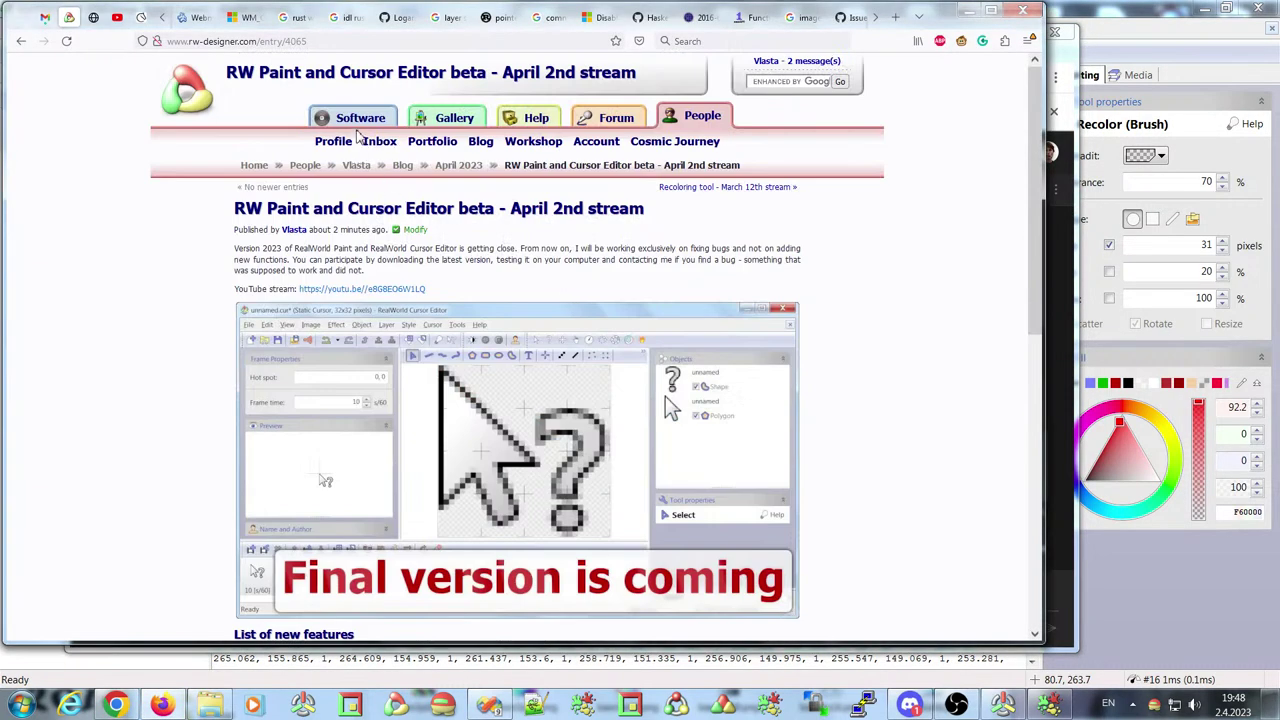
{"action": "left_click", "coordinate": [332, 122]}
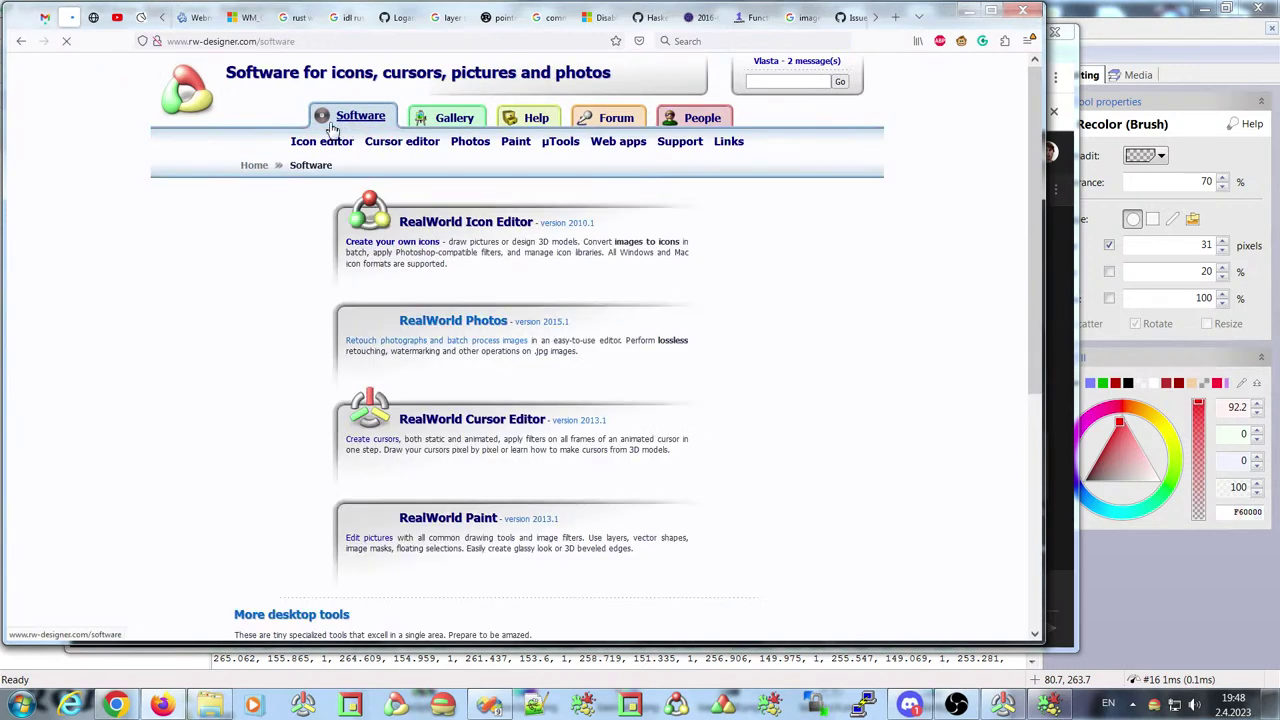
{"action": "left_click", "coordinate": [455, 522]}
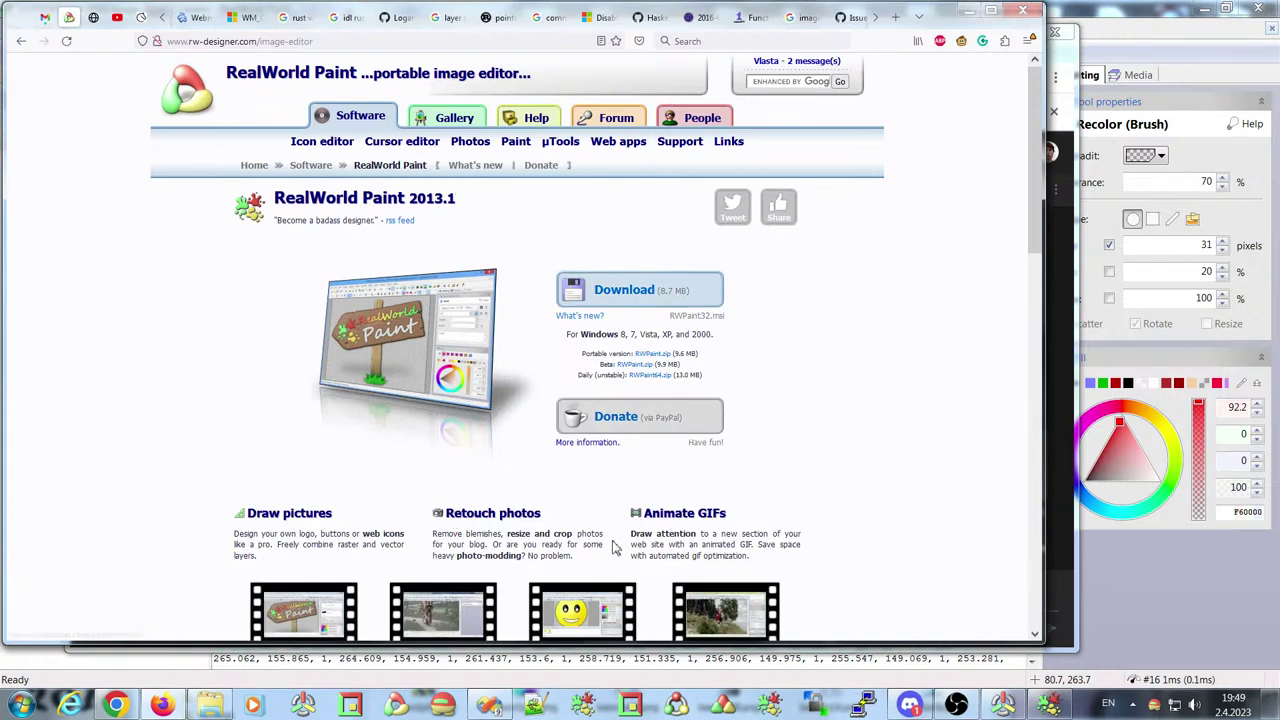
{"action": "left_click_drag", "start_coordinate": [578, 375], "coordinate": [668, 386]}
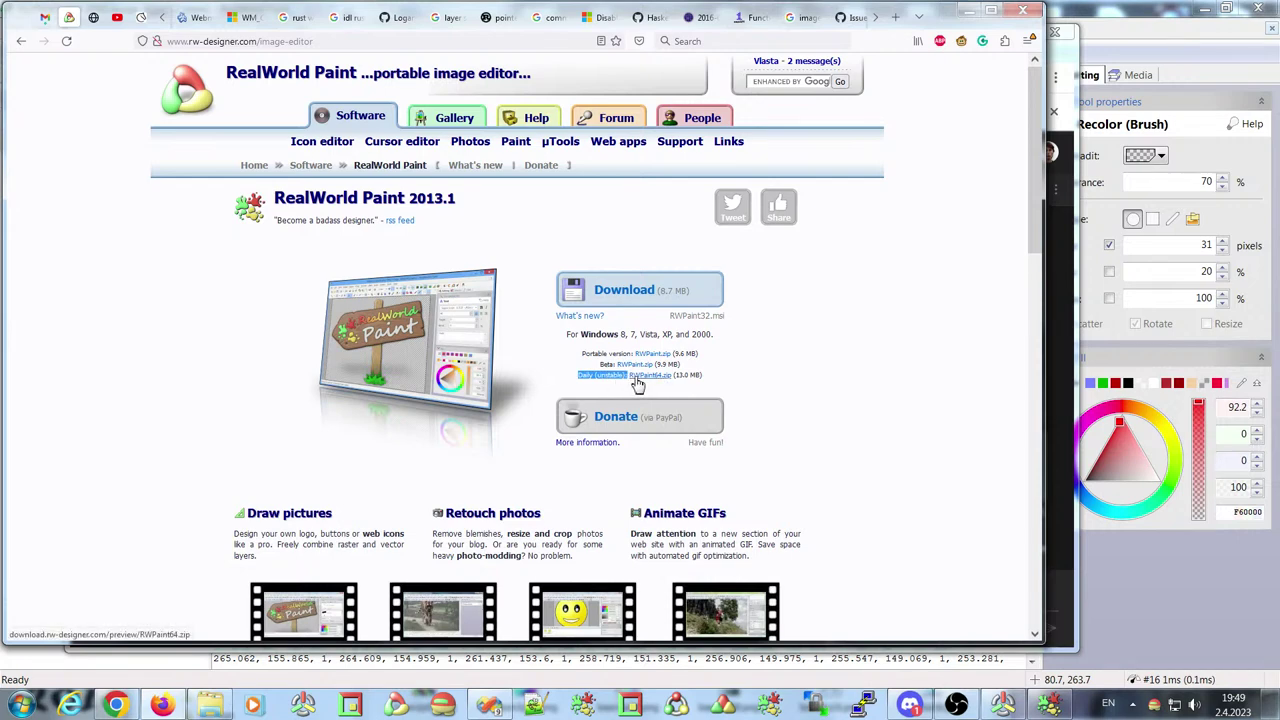
{"action": "left_click", "coordinate": [706, 382]}
Point out the daily RWCursorEditor64.zip download on the Cursor Editor web page, and return to the stream chat in Chrome
{"action": "left_click", "coordinate": [404, 148]}
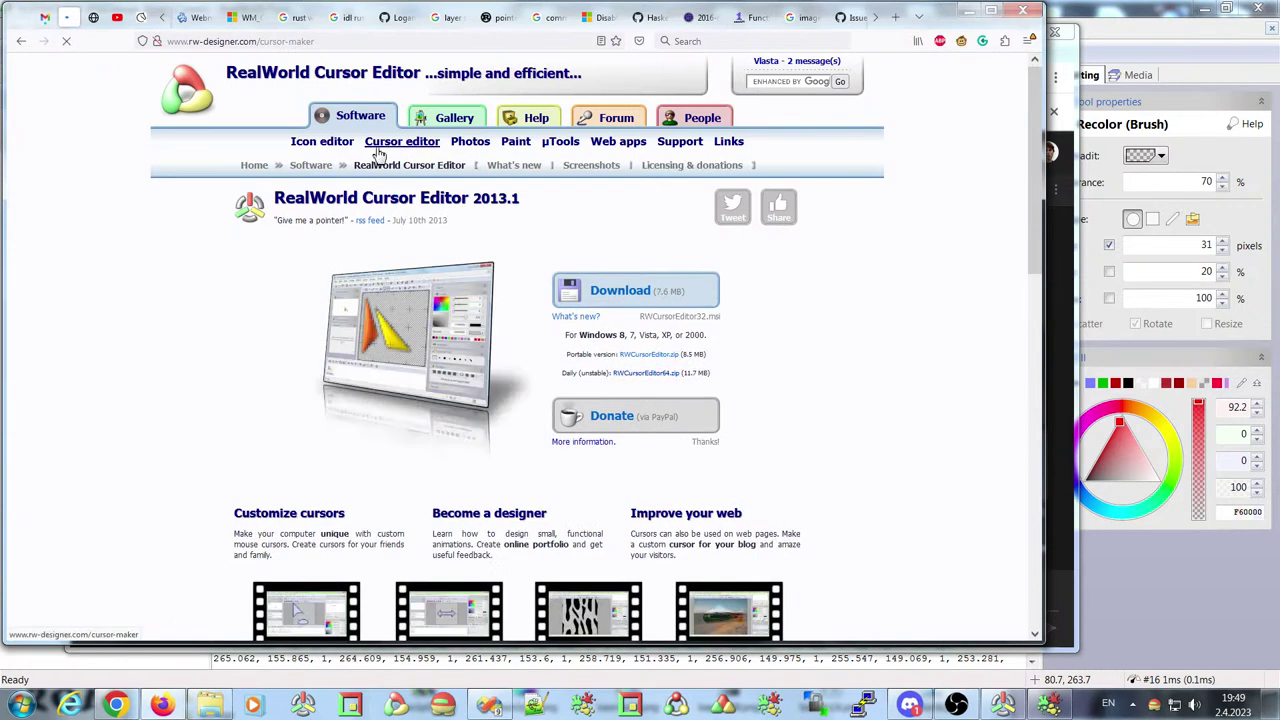
{"action": "left_click_drag", "start_coordinate": [563, 374], "coordinate": [705, 376]}
{"action": "left_click", "coordinate": [734, 378]}
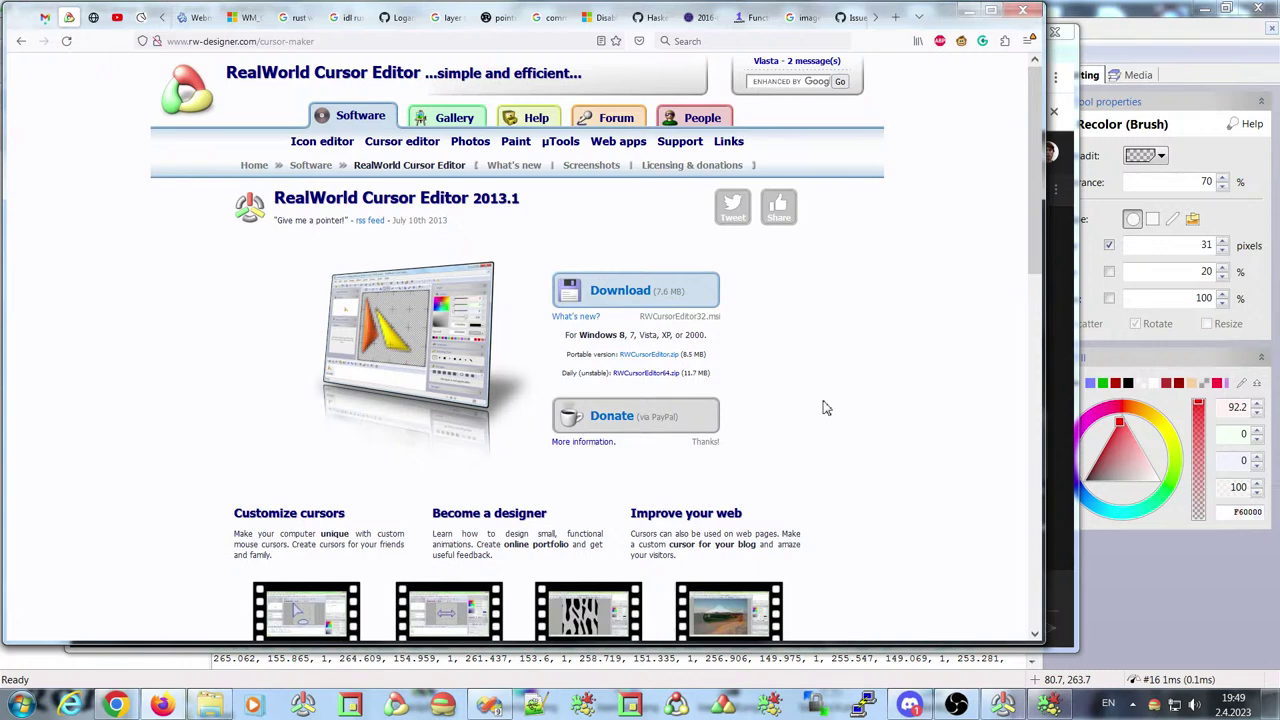
{"action": "left_click", "coordinate": [968, 18]}
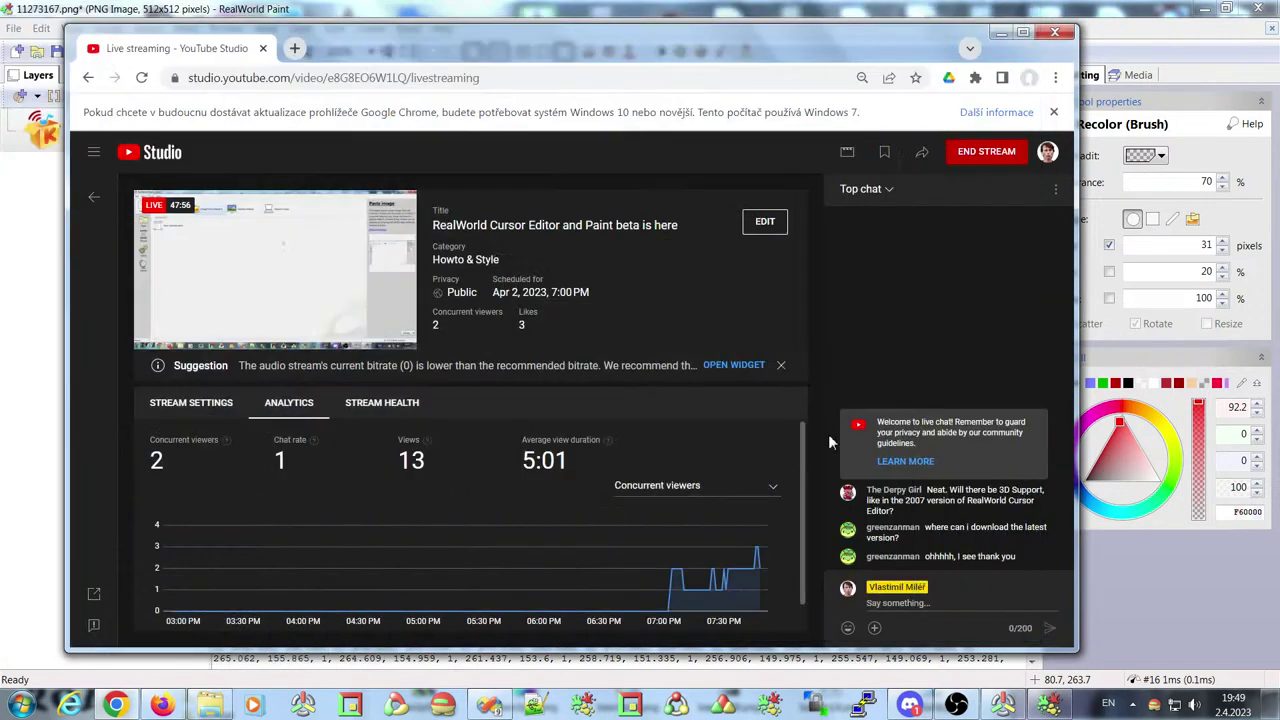
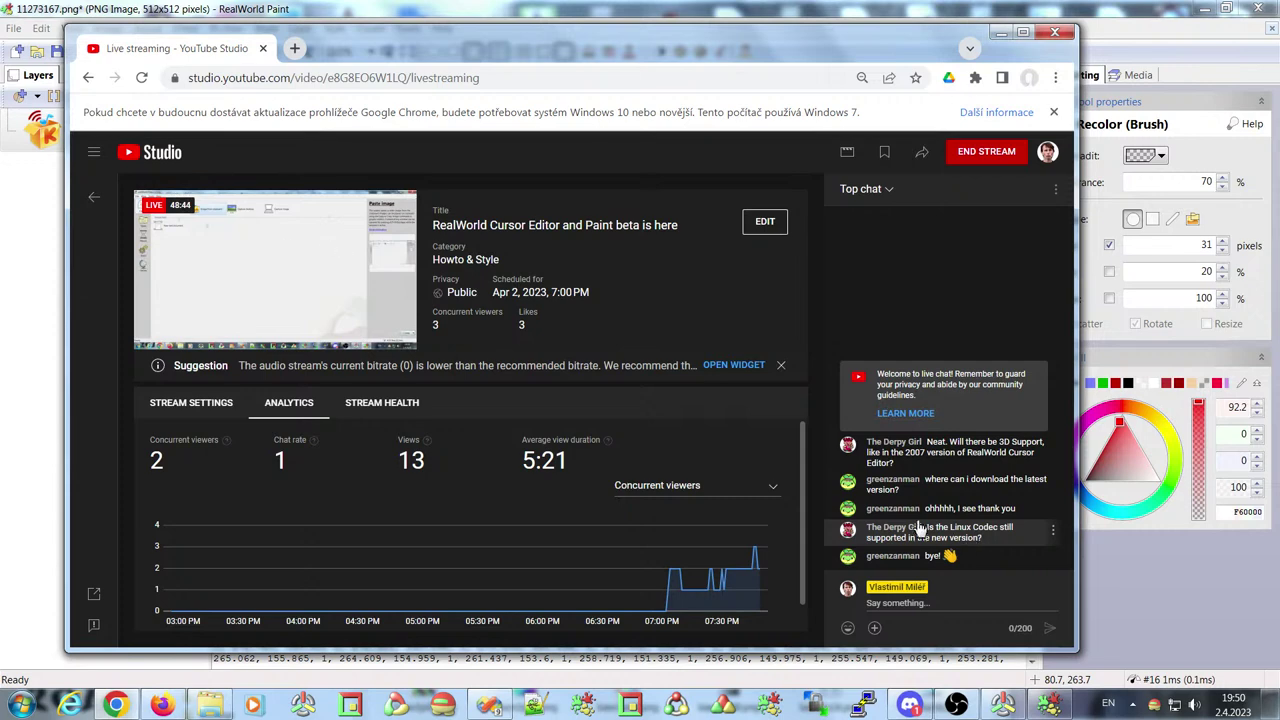
Switch to RealWorld Cursor Editor, create a new 32x32 static mouse cursor and insert the standard arrow shape
{"action": "left_click", "coordinate": [1005, 706]}
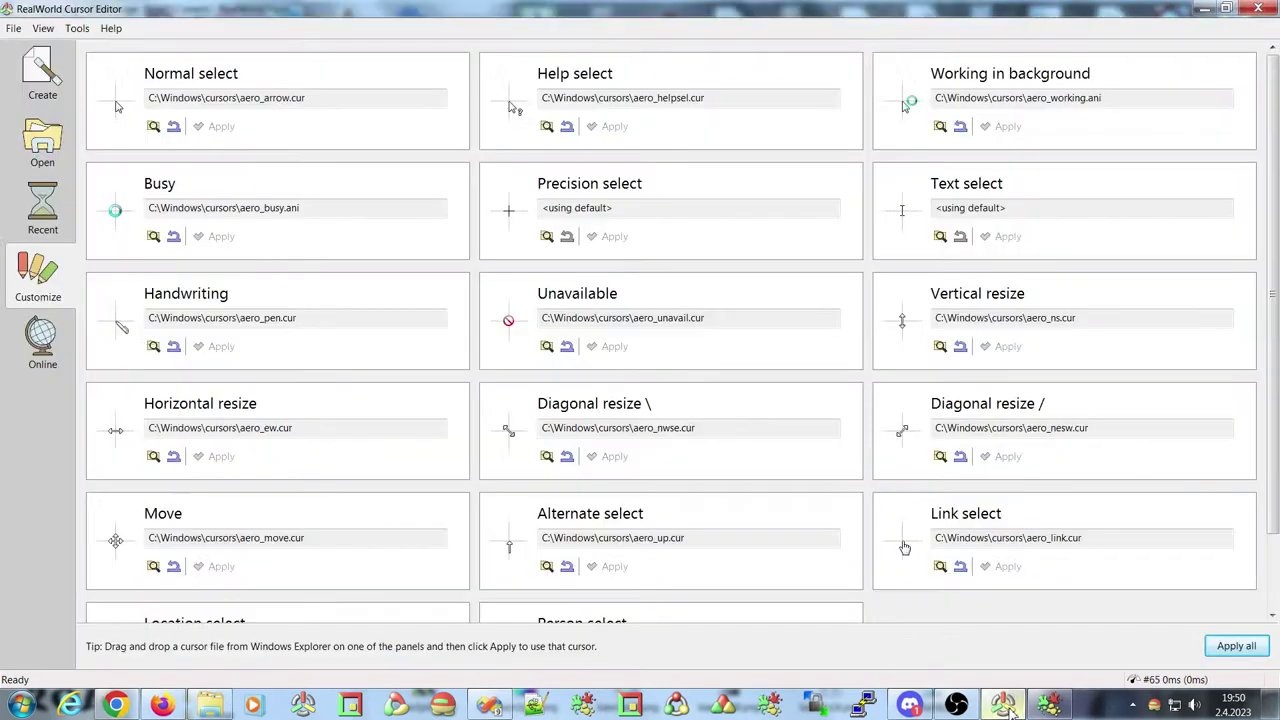
{"action": "left_click", "coordinate": [42, 80]}
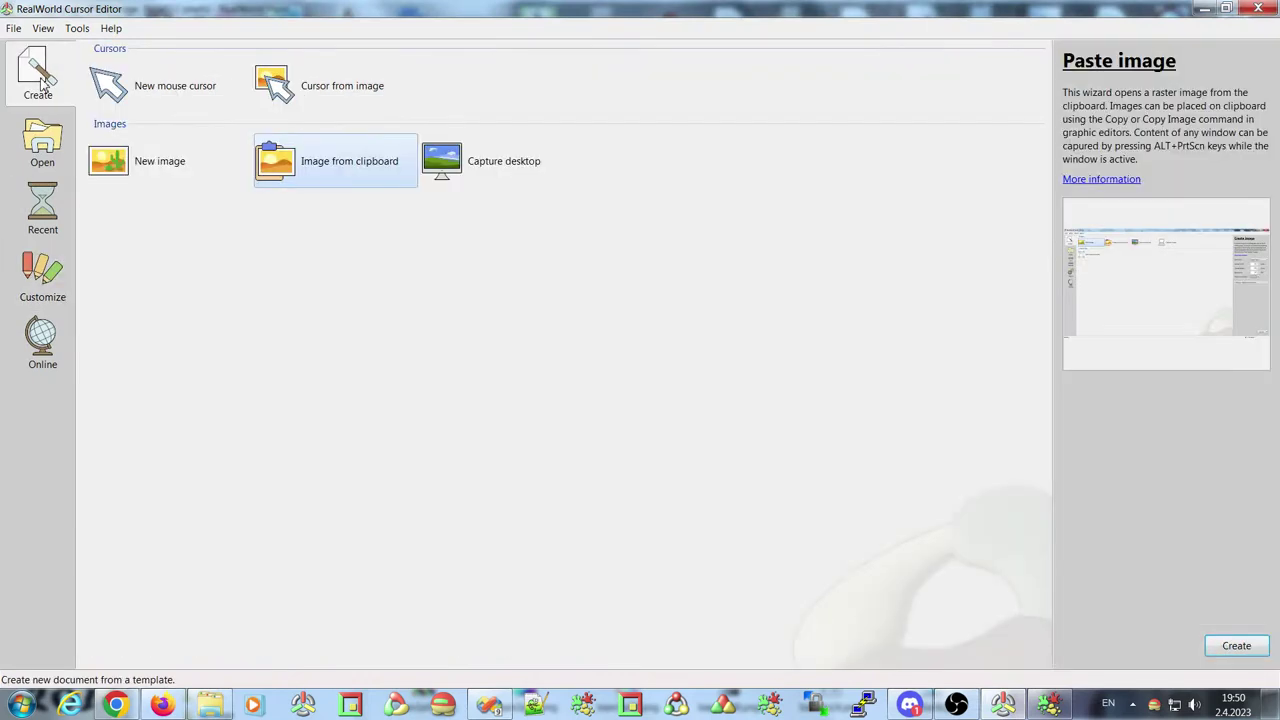
{"action": "double_click", "coordinate": [160, 96]}
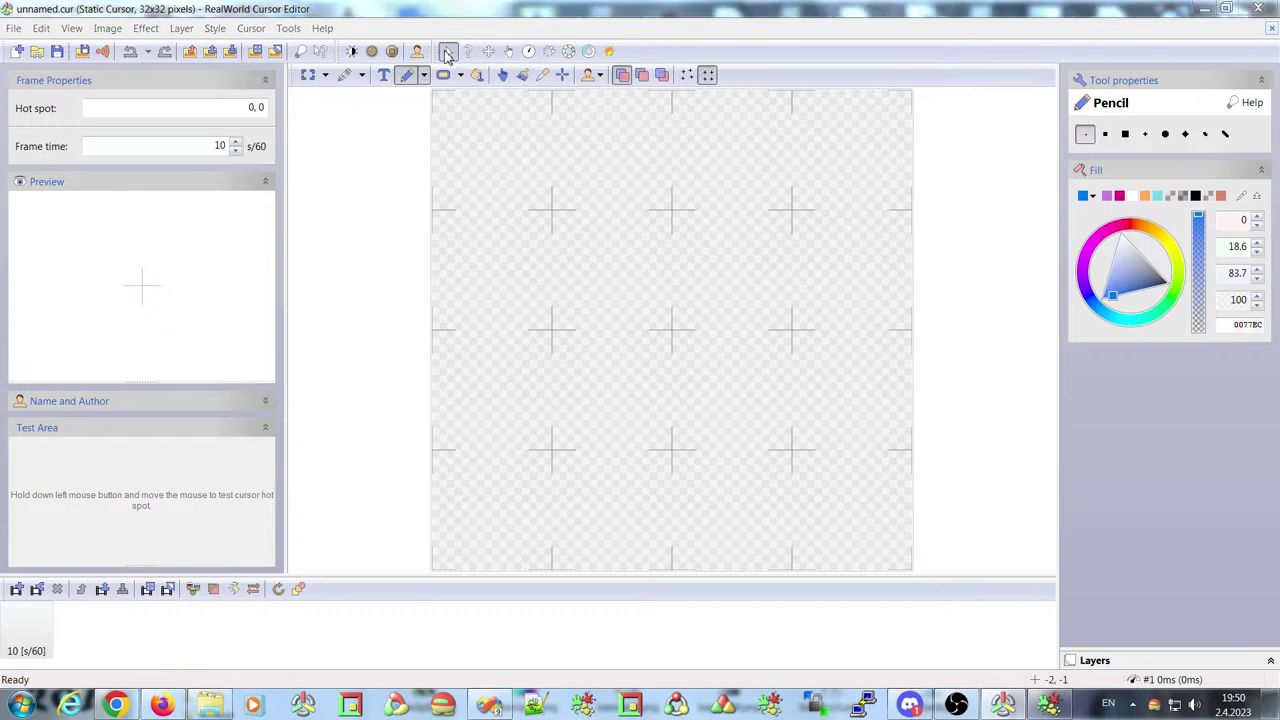
{"action": "left_click", "coordinate": [447, 52]}
{"action": "left_click", "coordinate": [740, 534]}
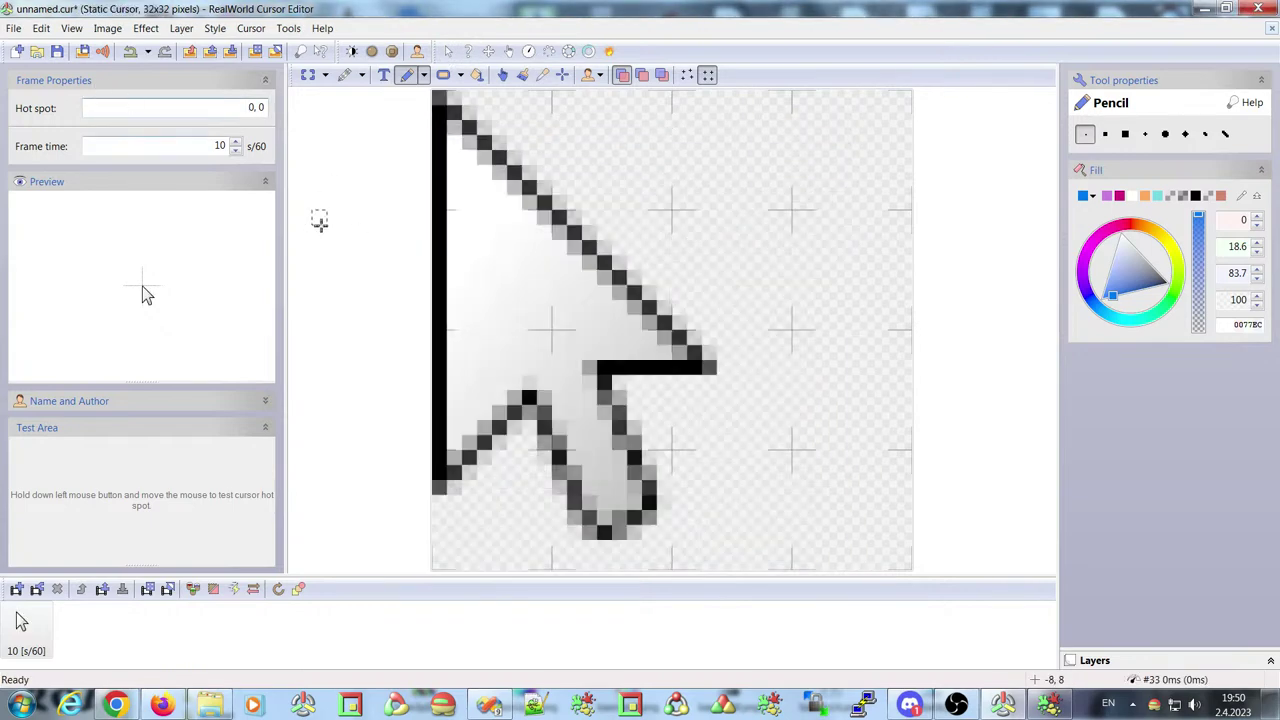
Examine the file types offered for saving the cursor, and check the stream chat in Chrome
{"action": "left_click", "coordinate": [14, 28]}
{"action": "left_click", "coordinate": [55, 113]}
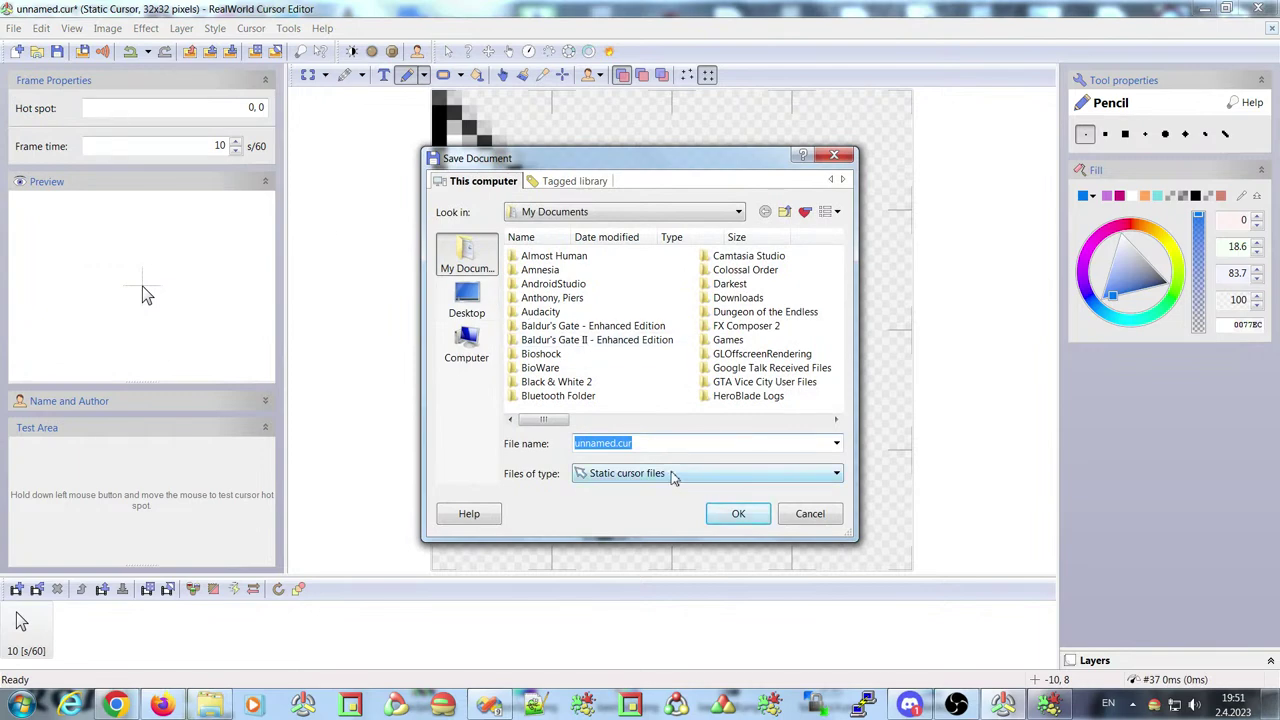
{"action": "left_click", "coordinate": [673, 478]}
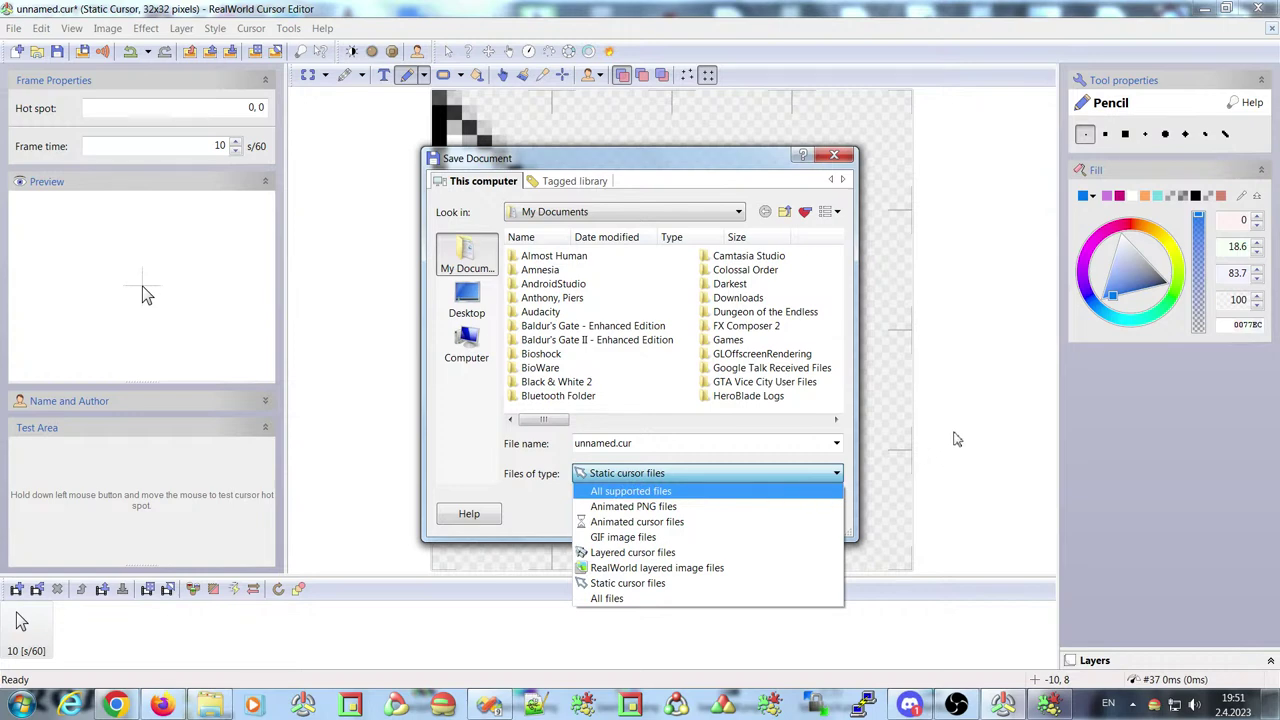
{"action": "left_click", "coordinate": [705, 162]}
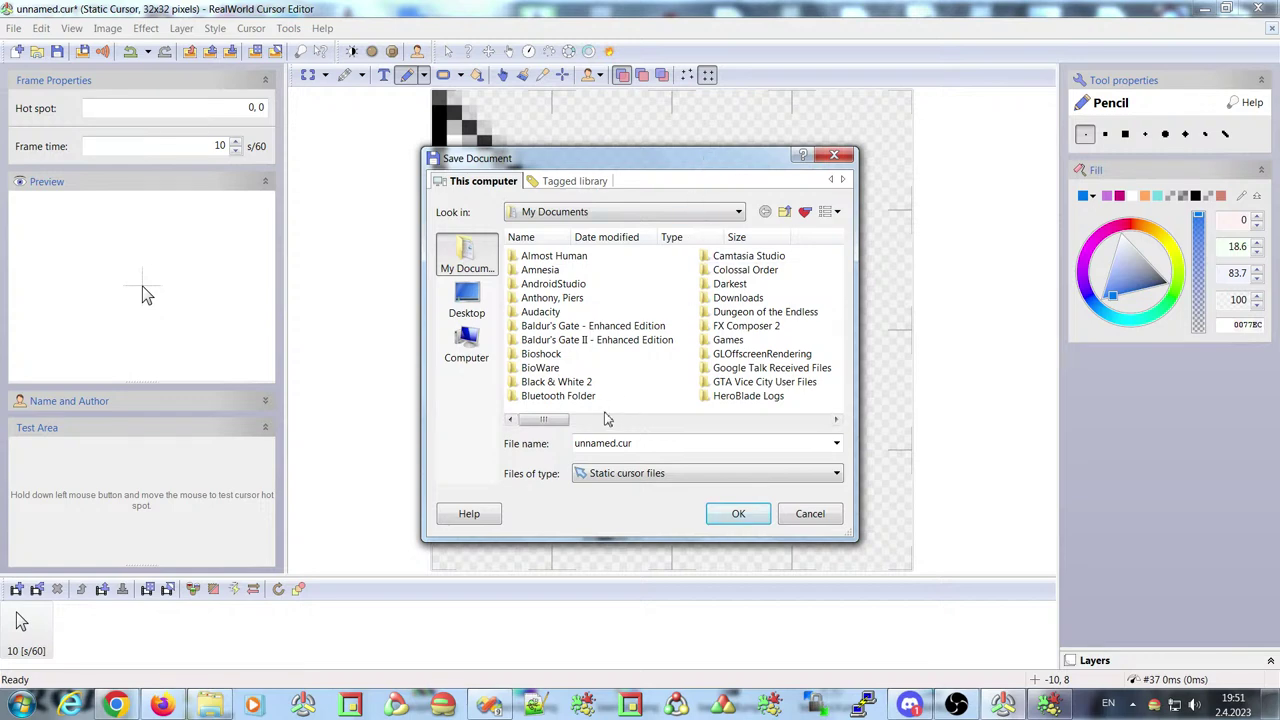
{"action": "left_click", "coordinate": [630, 476]}
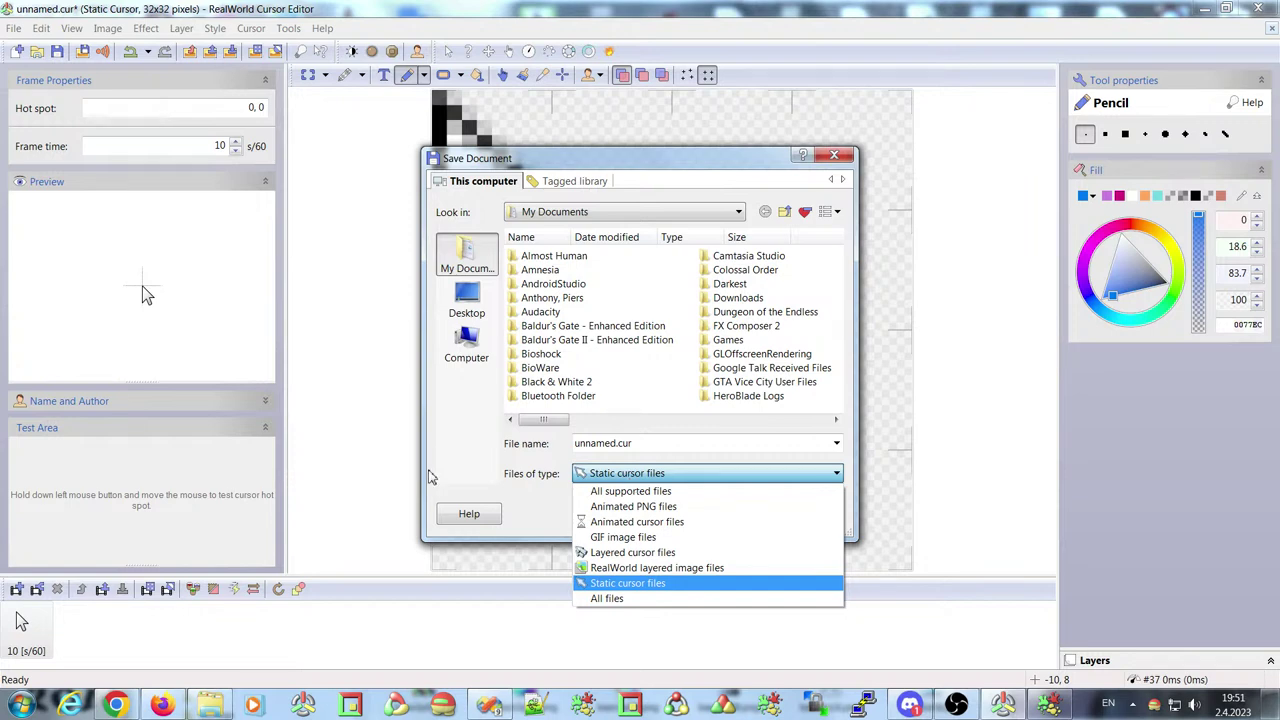
{"action": "left_click", "coordinate": [451, 433]}
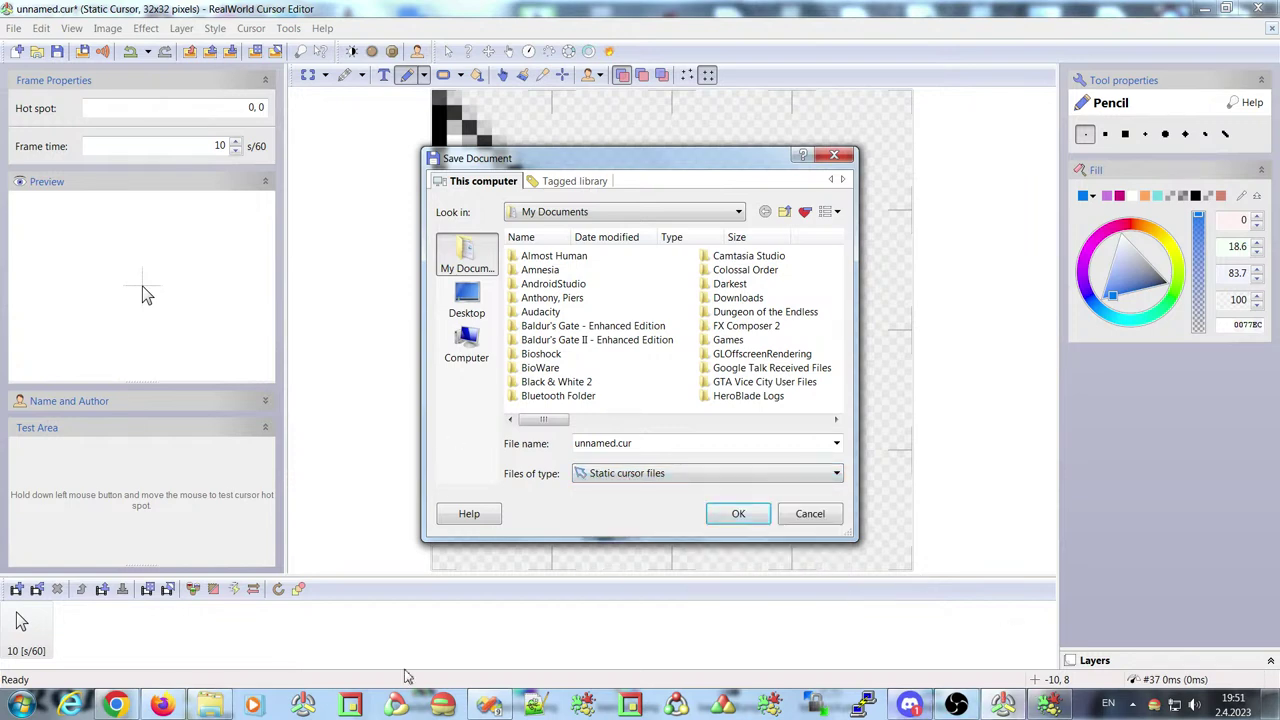
{"action": "left_click", "coordinate": [125, 710]}
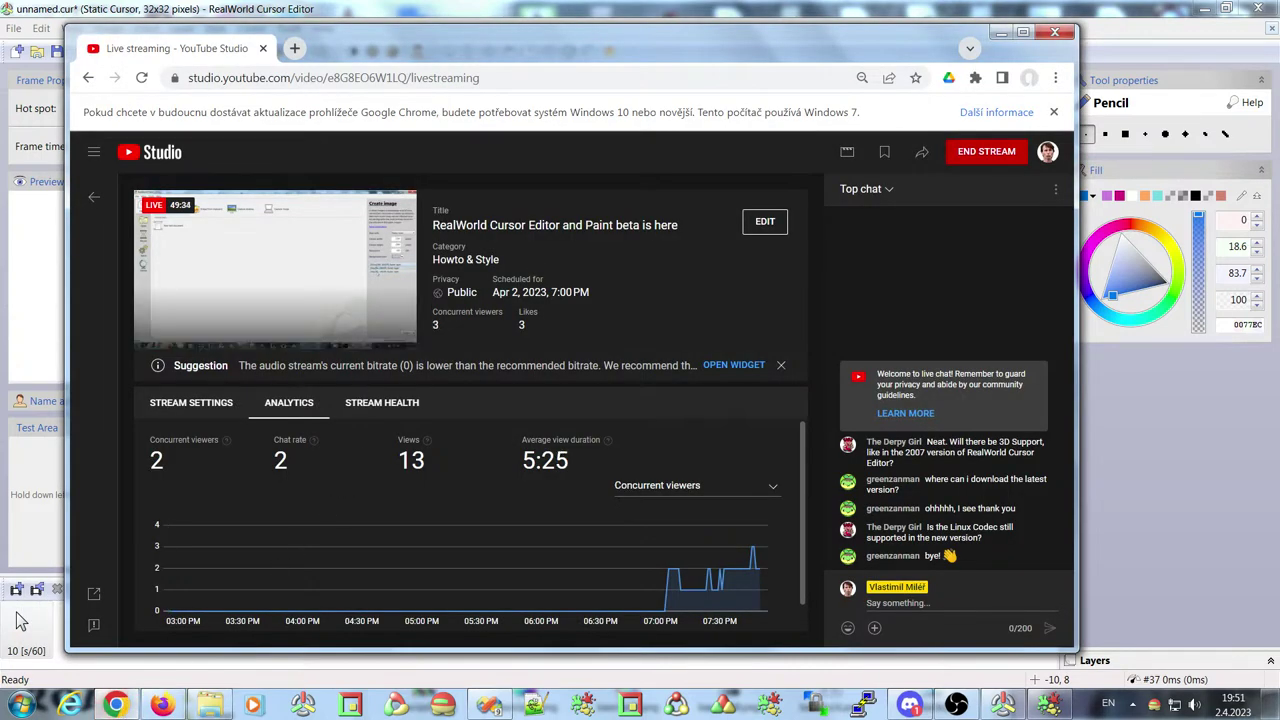
{"action": "left_click", "coordinate": [194, 17]}
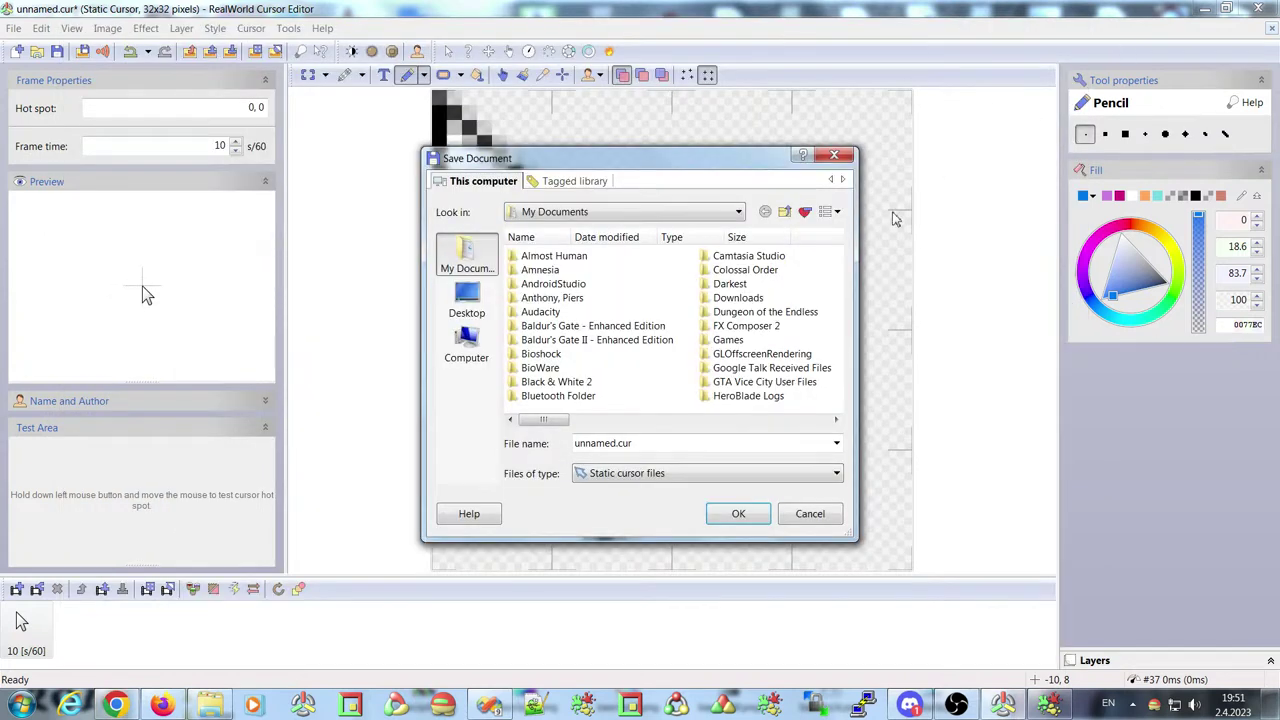
Cancel the save, close the cursor document without saving, and look at the online resources page
{"action": "left_click", "coordinate": [810, 513]}
{"action": "left_click", "coordinate": [1271, 28]}
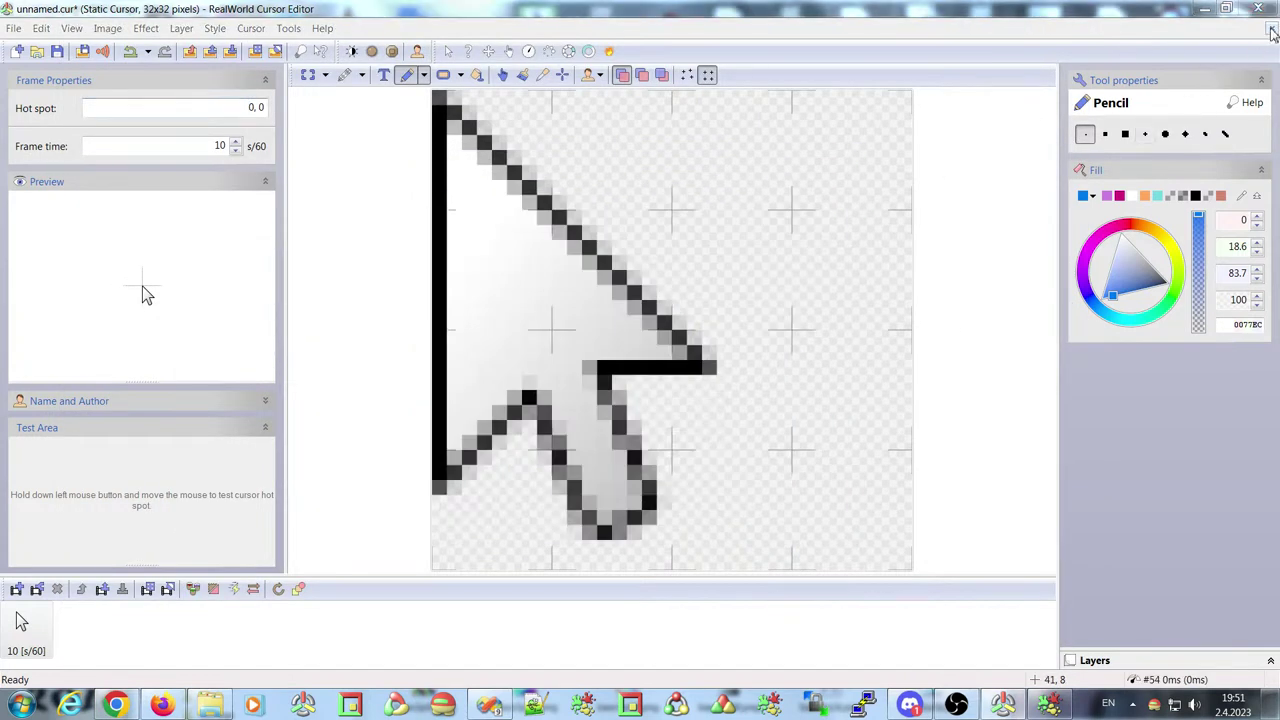
{"action": "left_click", "coordinate": [600, 366]}
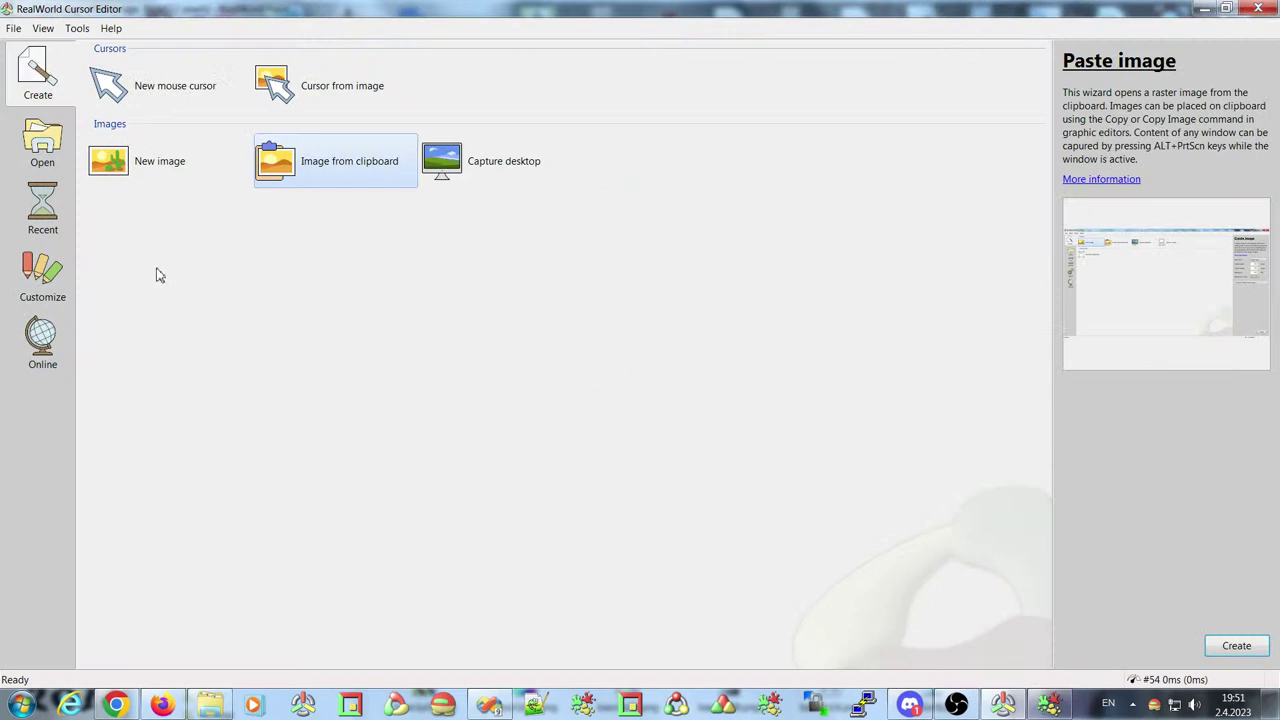
{"action": "left_click", "coordinate": [45, 338]}
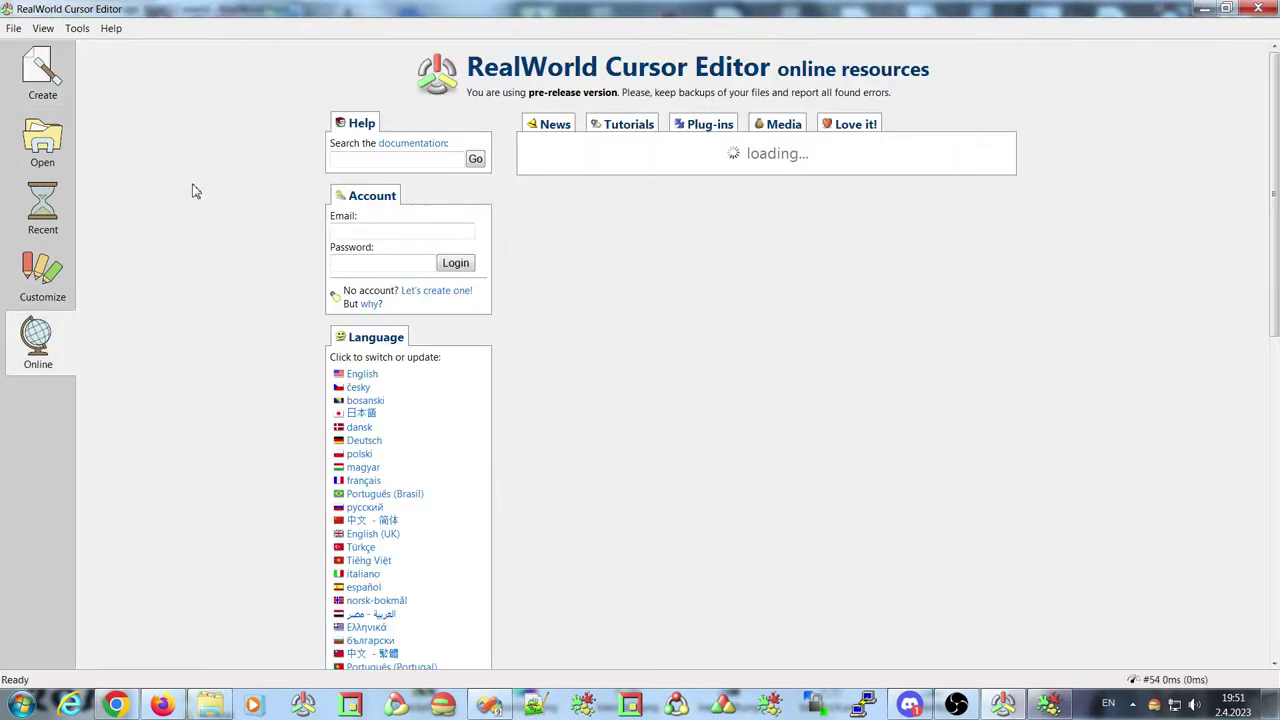
{"action": "left_click", "coordinate": [42, 75]}
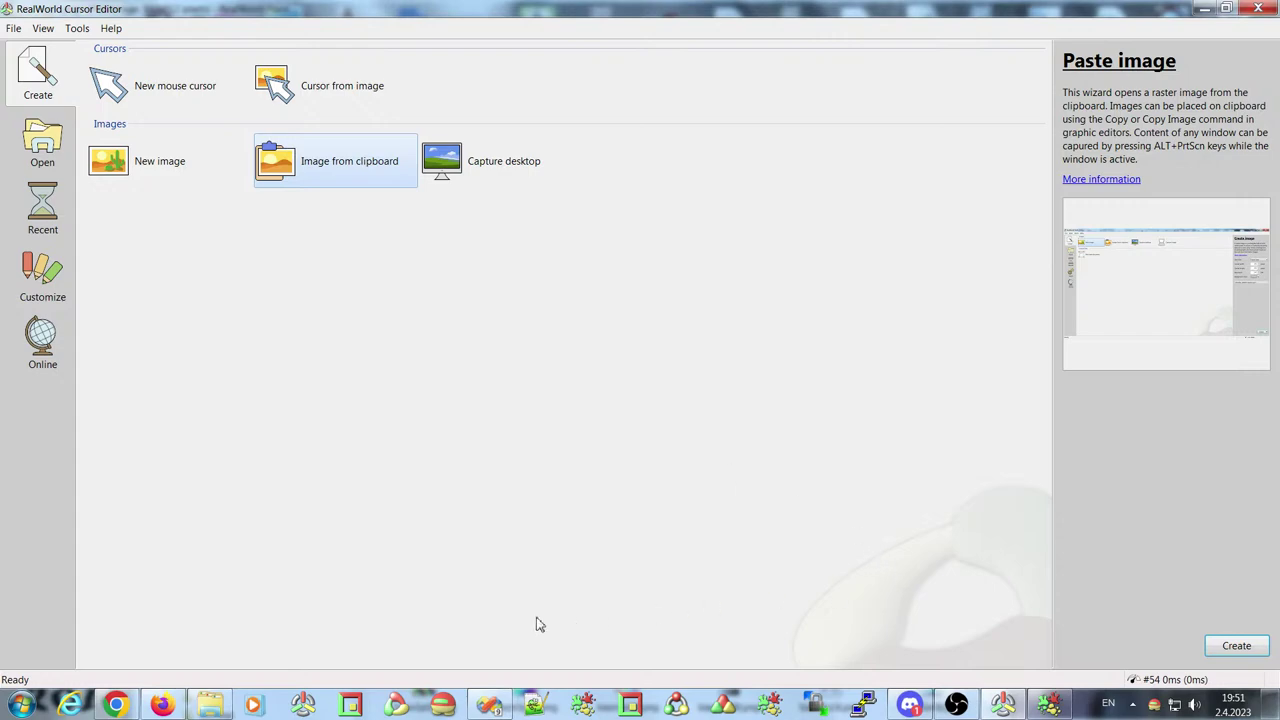
Switch to Windows Explorer and check the codec DLLs in the _portable\RWCursorEditor64 folder
{"action": "left_click", "coordinate": [209, 707]}
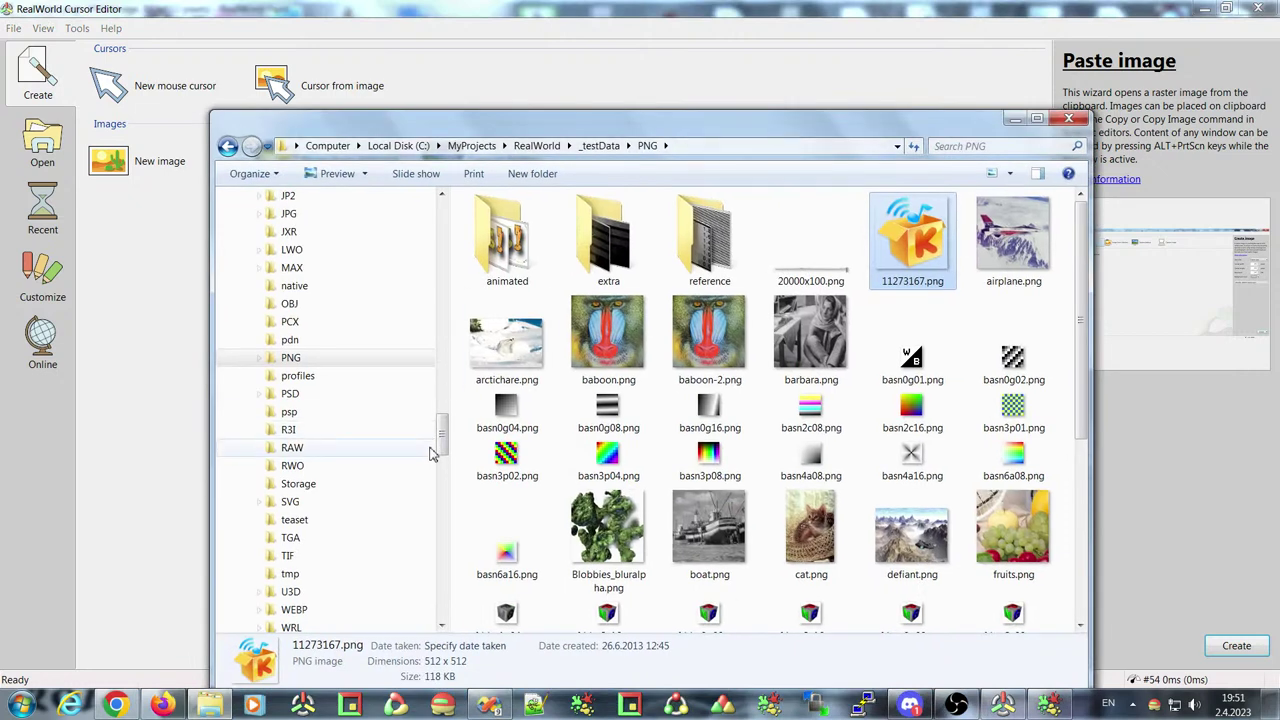
{"action": "left_click_drag", "start_coordinate": [441, 440], "coordinate": [442, 288]}
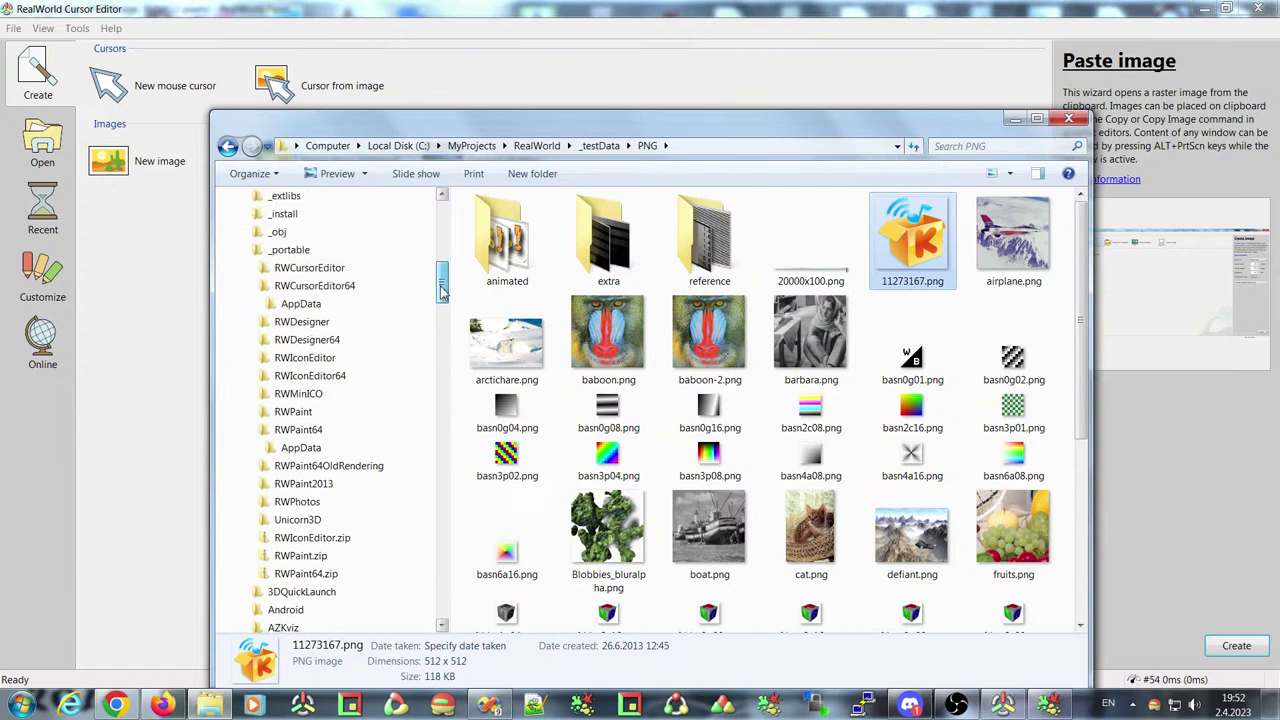
{"action": "left_click", "coordinate": [308, 304]}
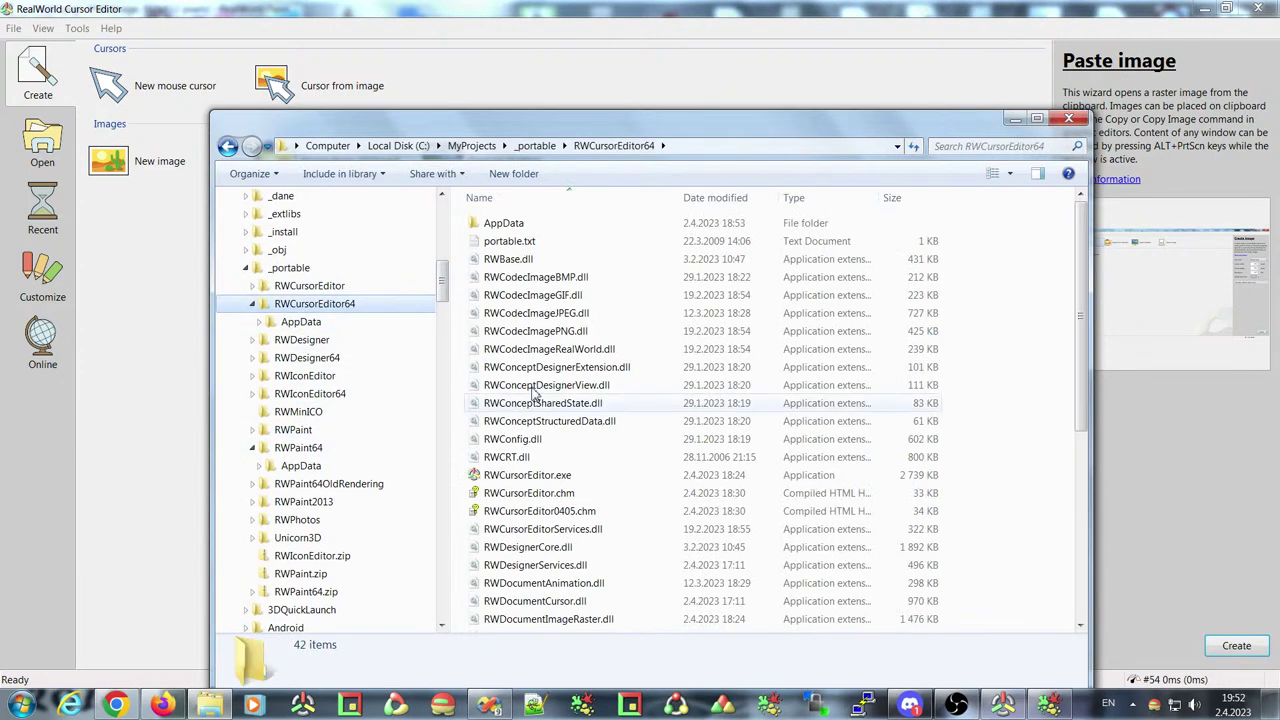
{"action": "left_click", "coordinate": [519, 354]}
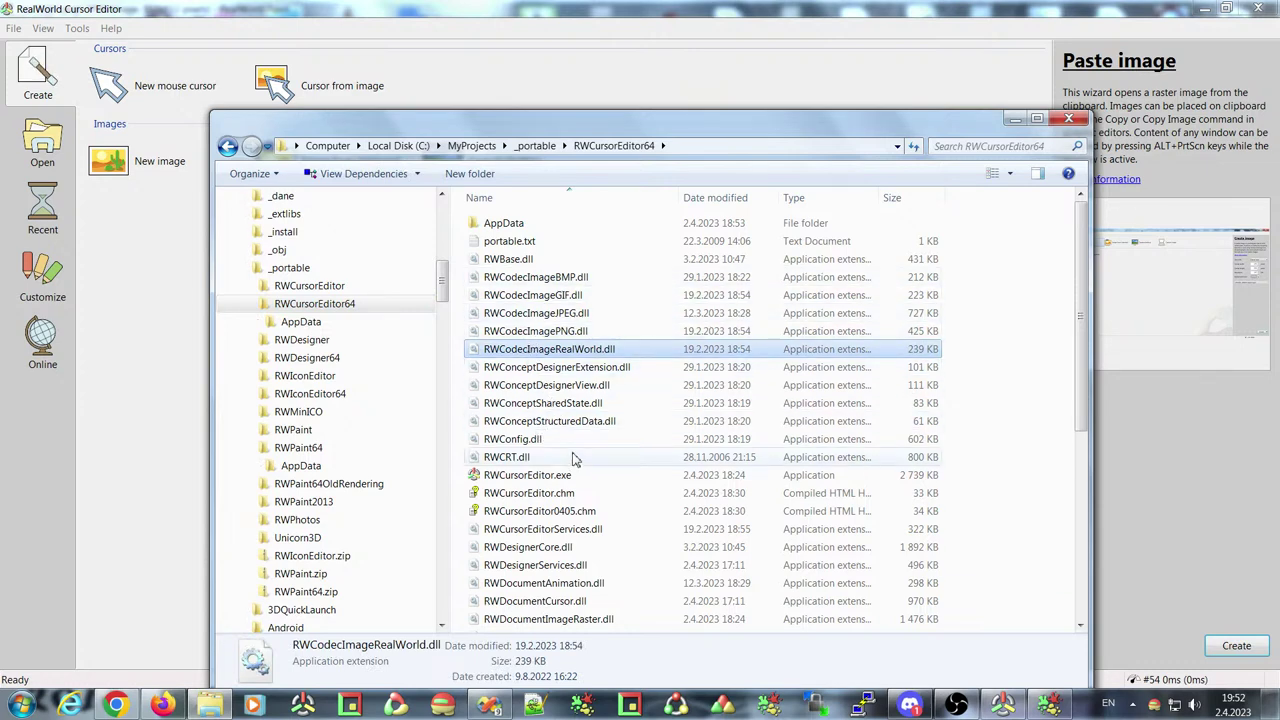
Copy RWCodecCursorLinux.dll from _bin\x64UniRelease into the _portable\RWCursorEditor64 folder
{"action": "left_click_drag", "start_coordinate": [443, 288], "coordinate": [443, 253]}
{"action": "left_click", "coordinate": [304, 431]}
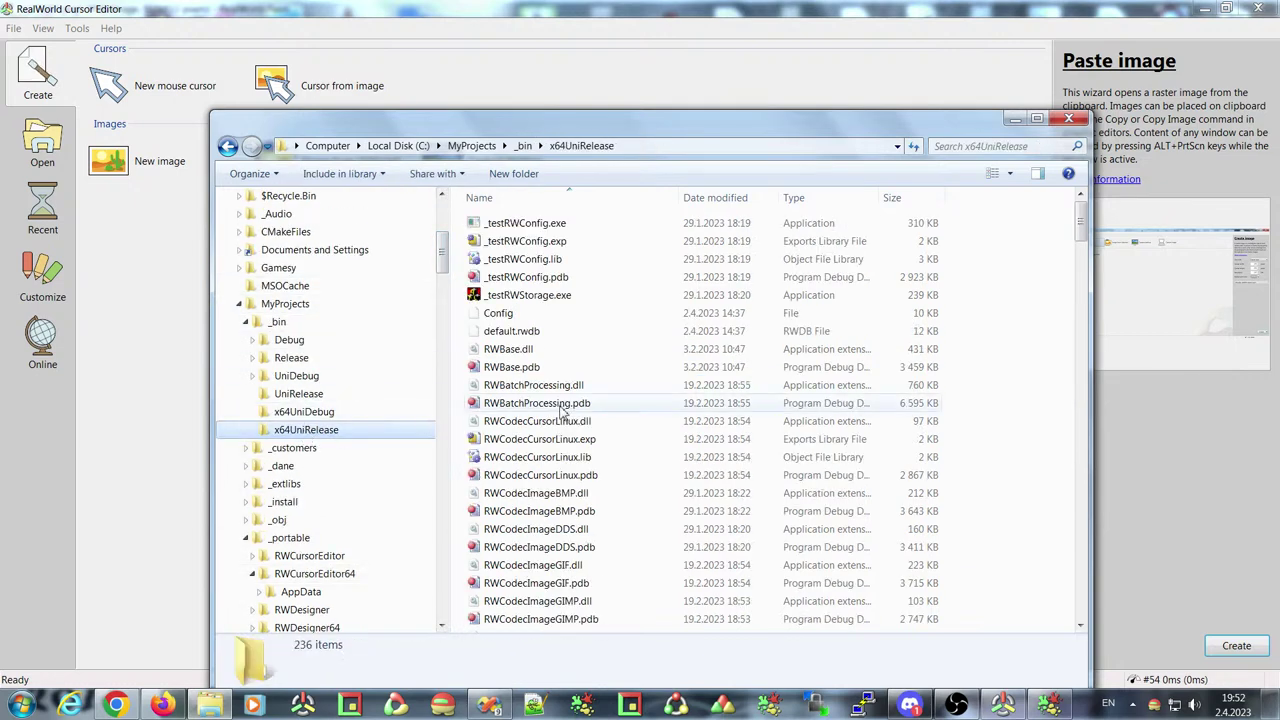
{"action": "left_click", "coordinate": [563, 404]}
{"action": "left_click", "coordinate": [500, 422]}
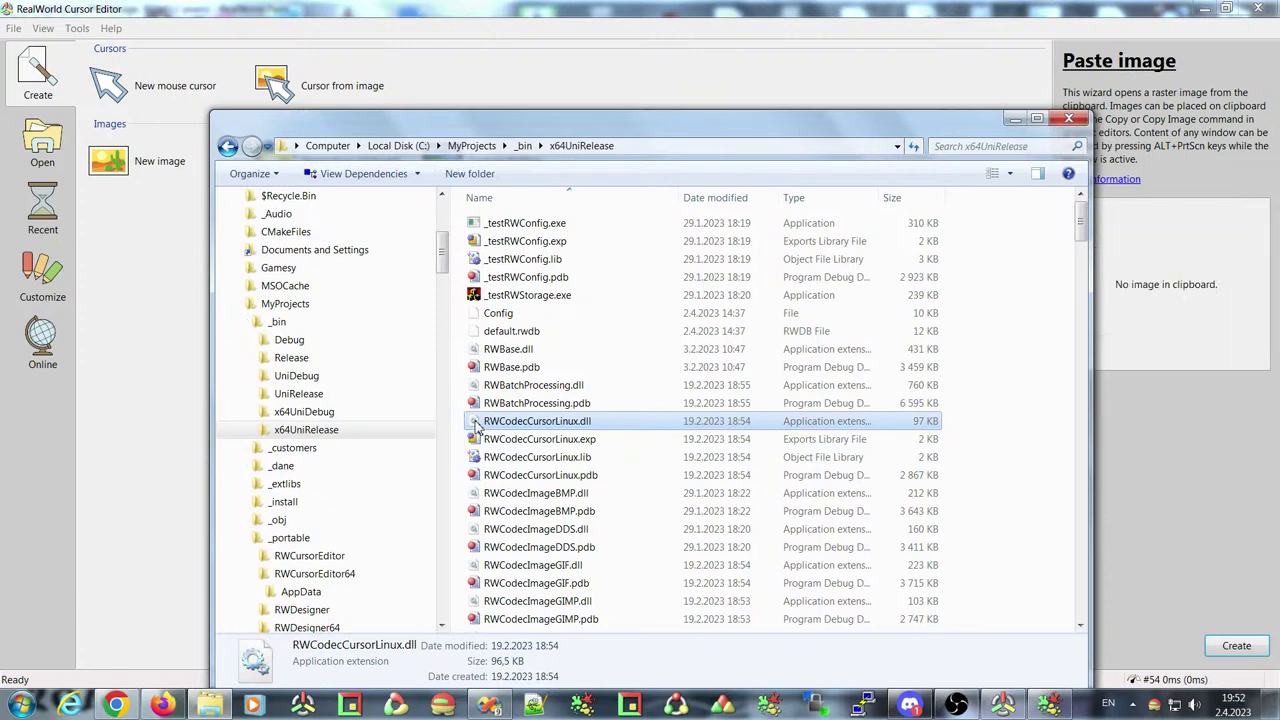
{"action": "left_click_drag", "start_coordinate": [443, 251], "coordinate": [443, 272]}
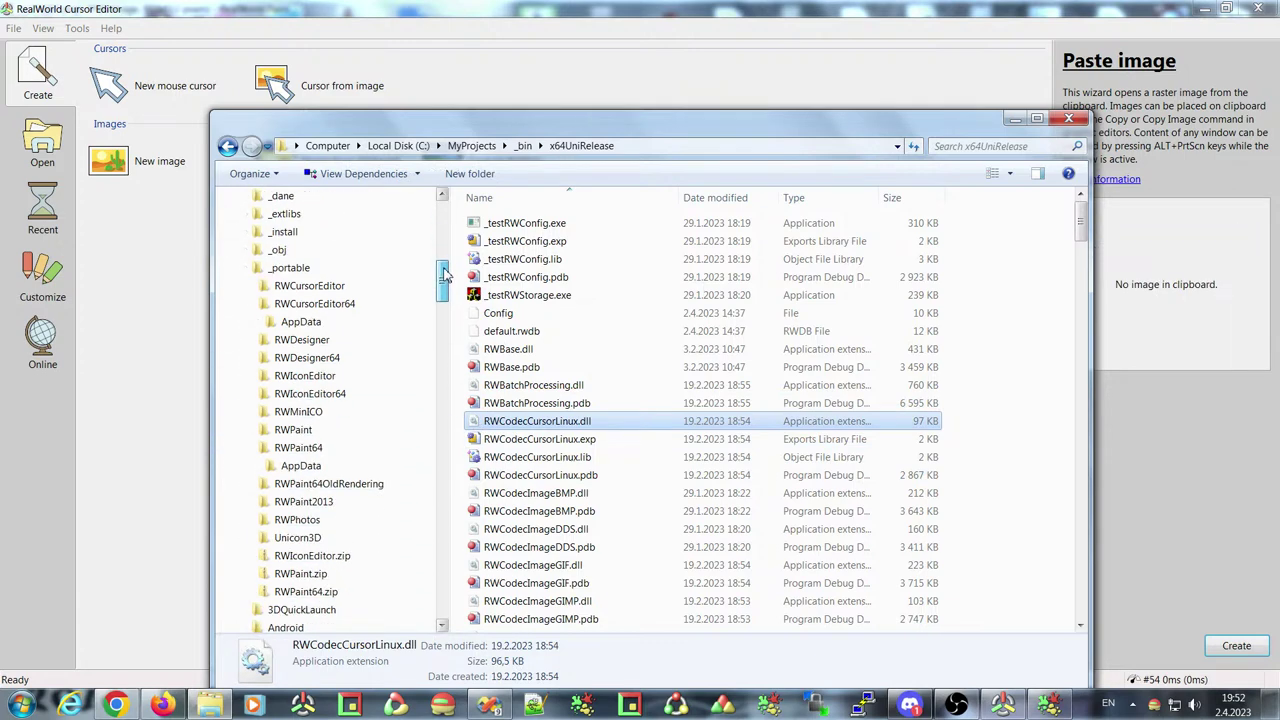
{"action": "left_click", "coordinate": [312, 303]}
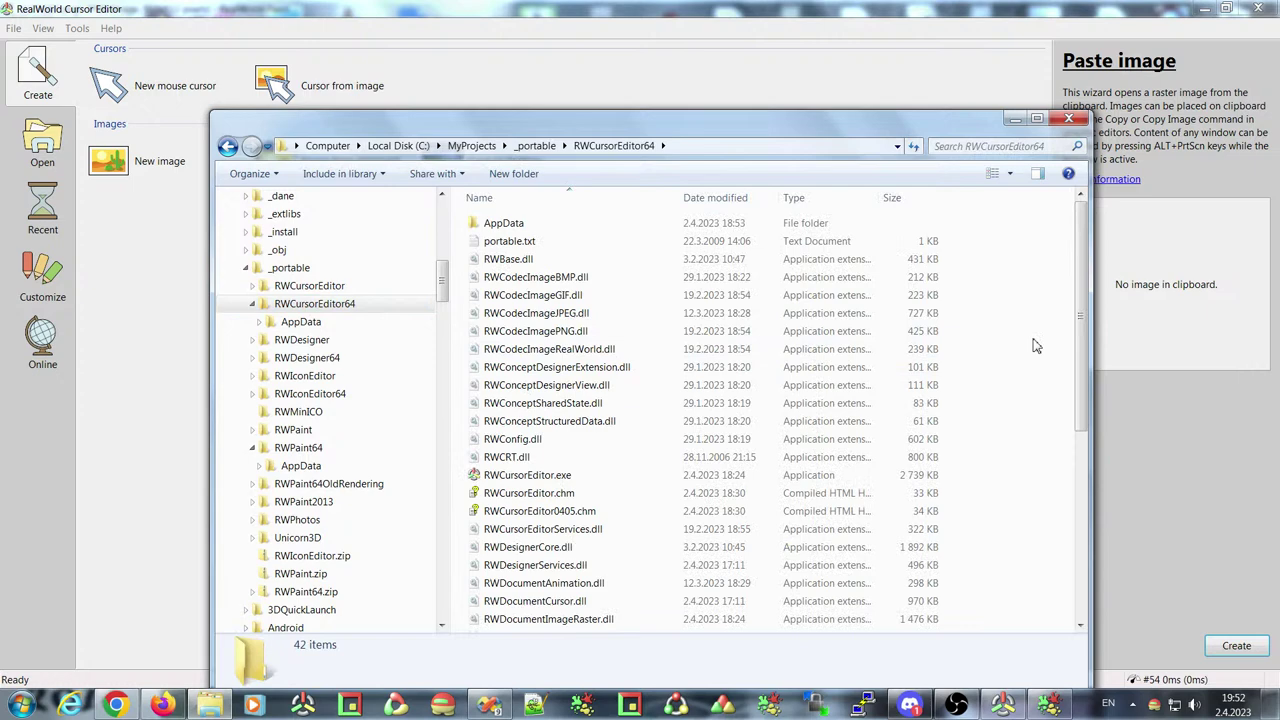
{"action": "key", "text": "ctrl+v"}
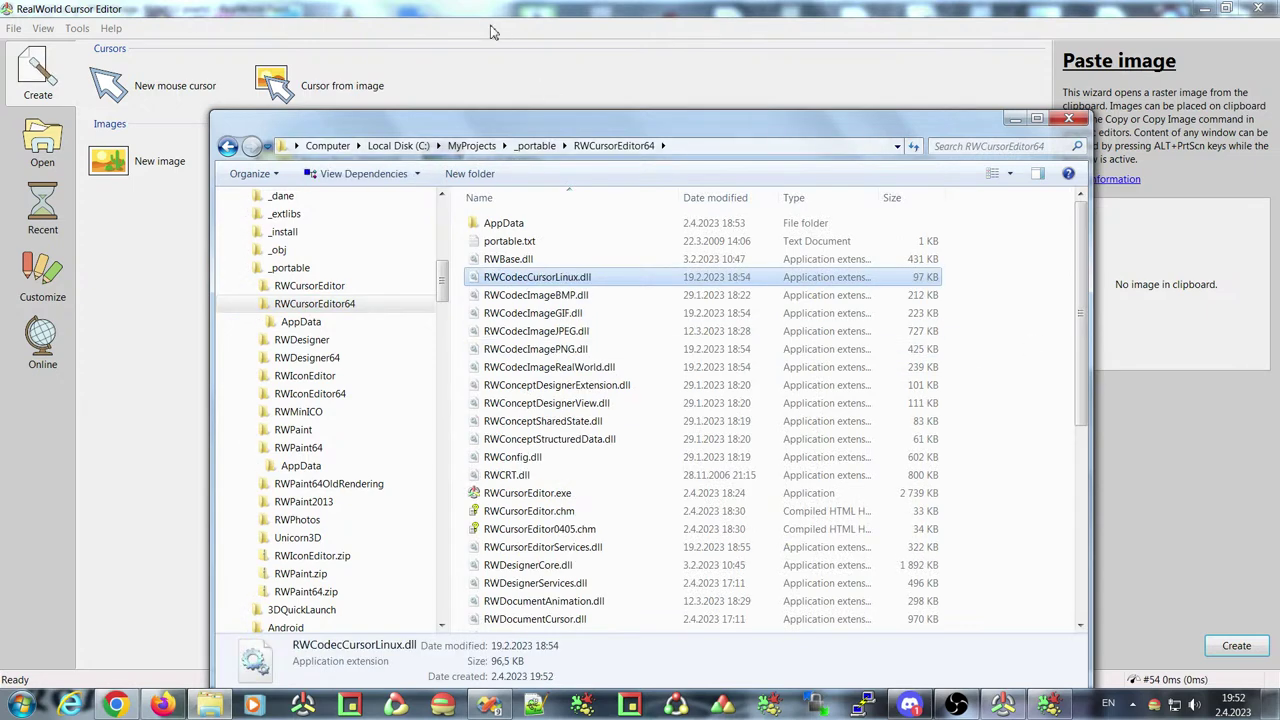
Close RealWorld Cursor Editor and restart it from RWCursorEditor.exe in the RWCursorEditor64 folder
{"action": "key", "text": "alt+F4"}
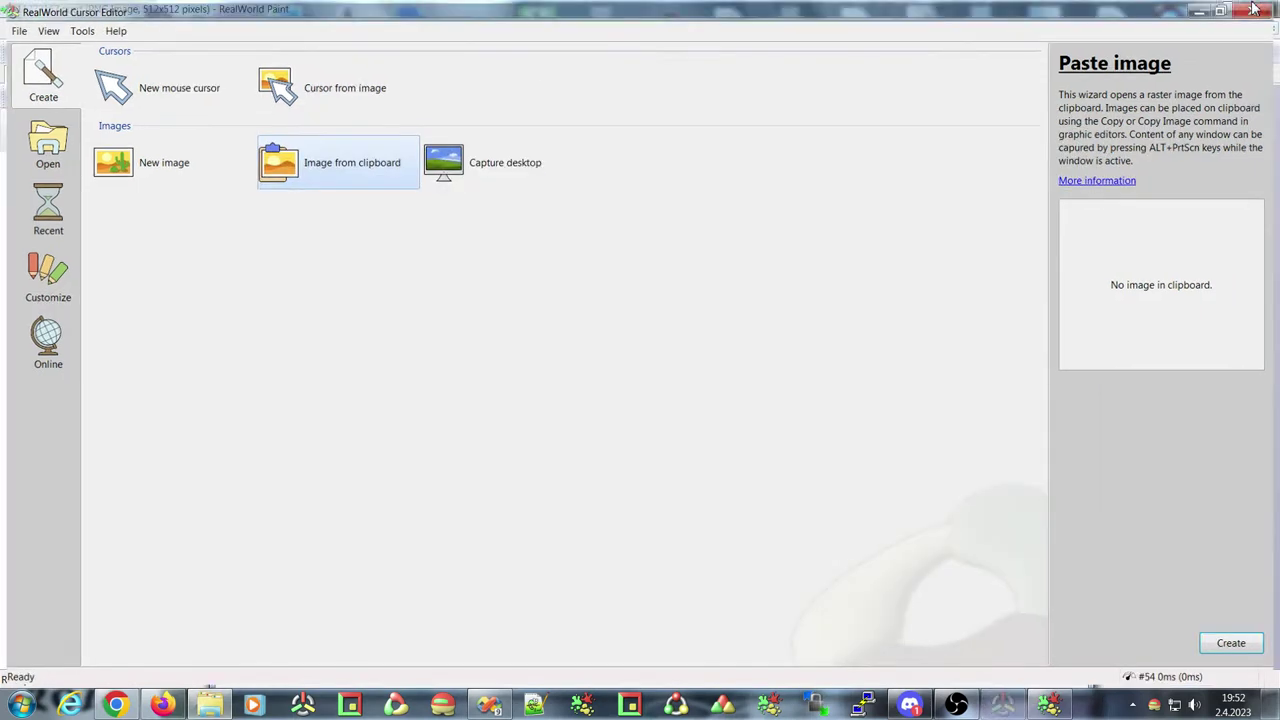
{"action": "left_click", "coordinate": [349, 705]}
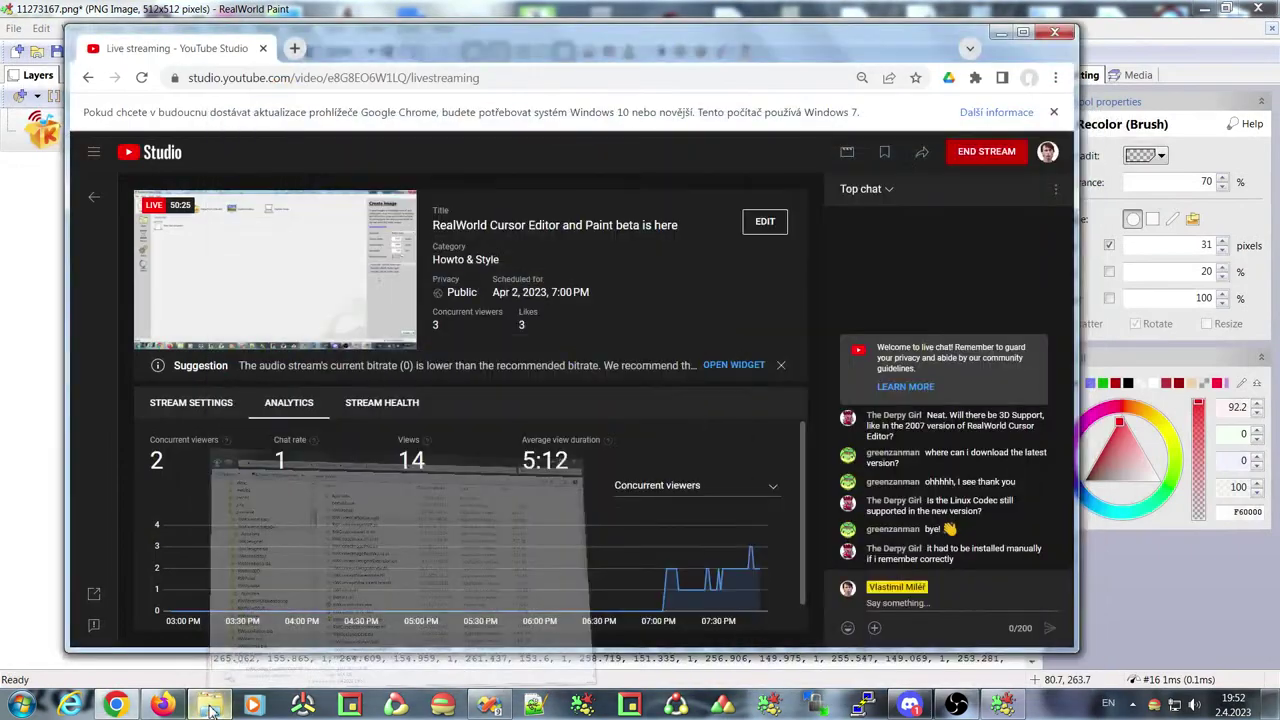
{"action": "left_click", "coordinate": [467, 543]}
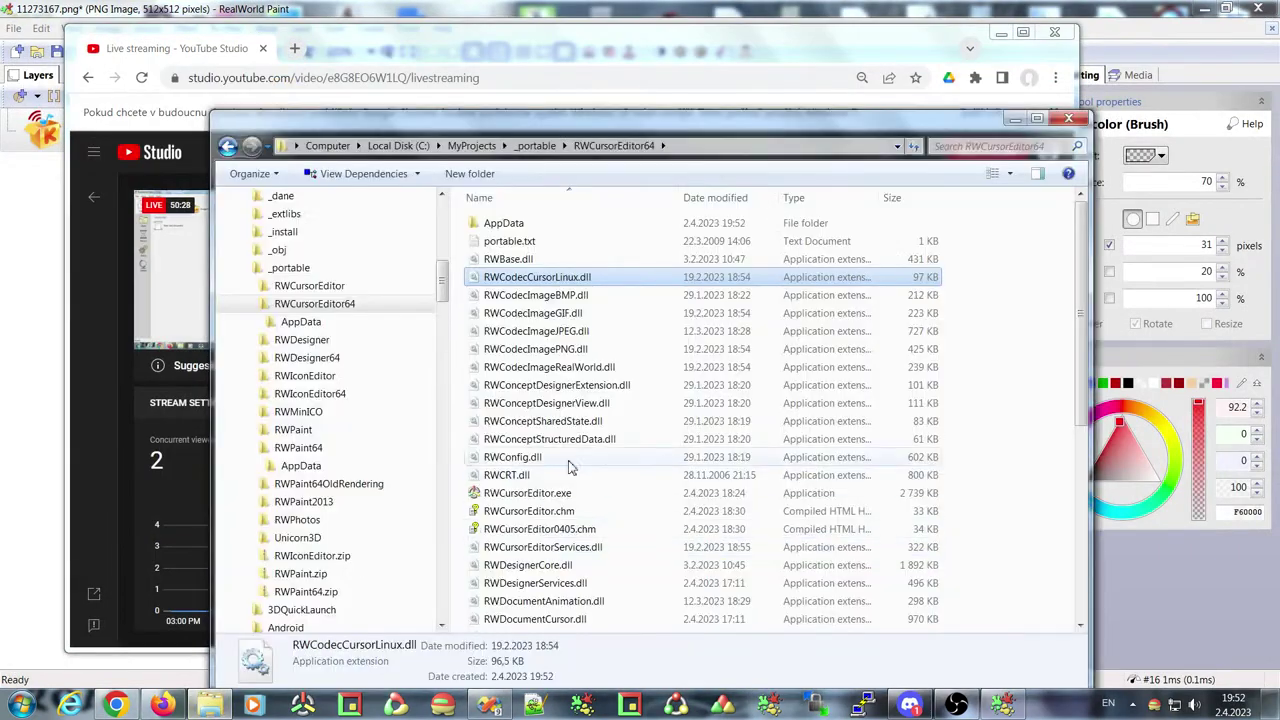
{"action": "left_click", "coordinate": [596, 368]}
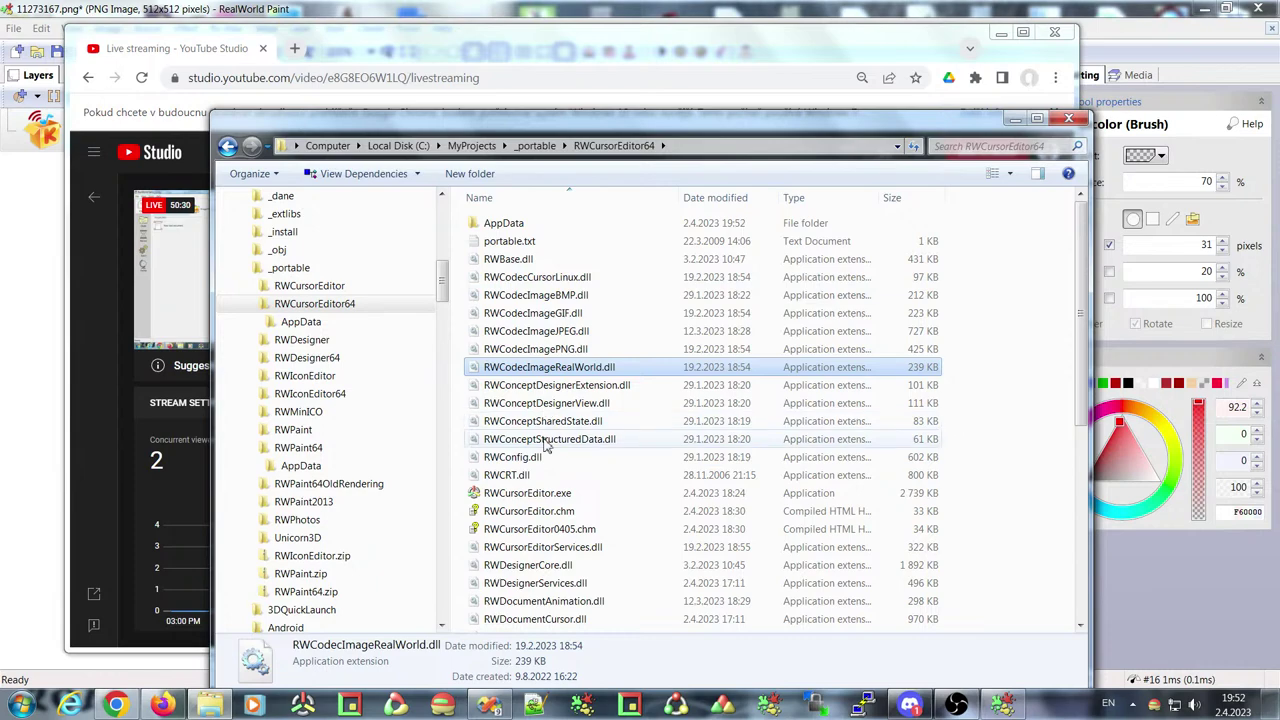
{"action": "double_click", "coordinate": [521, 497]}
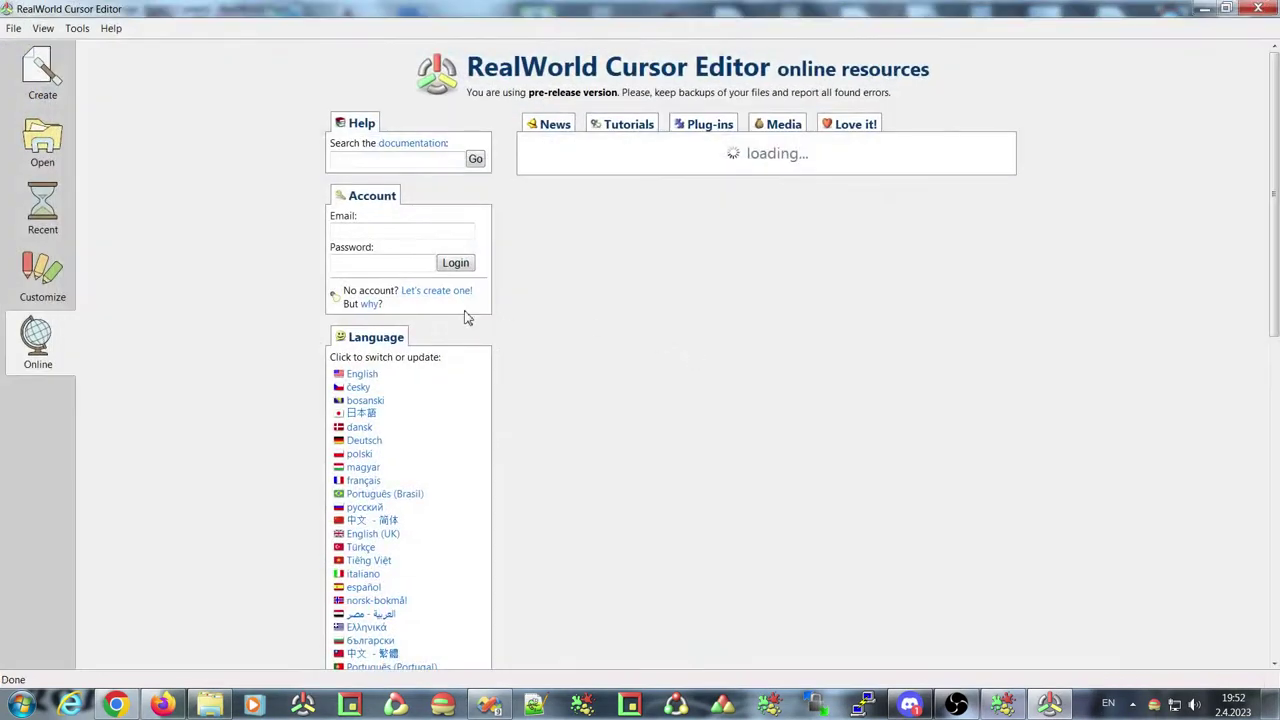
Create a new mouse cursor with canvas size 32 and insert the up-left arrow shape with default settings
{"action": "left_click", "coordinate": [42, 75]}
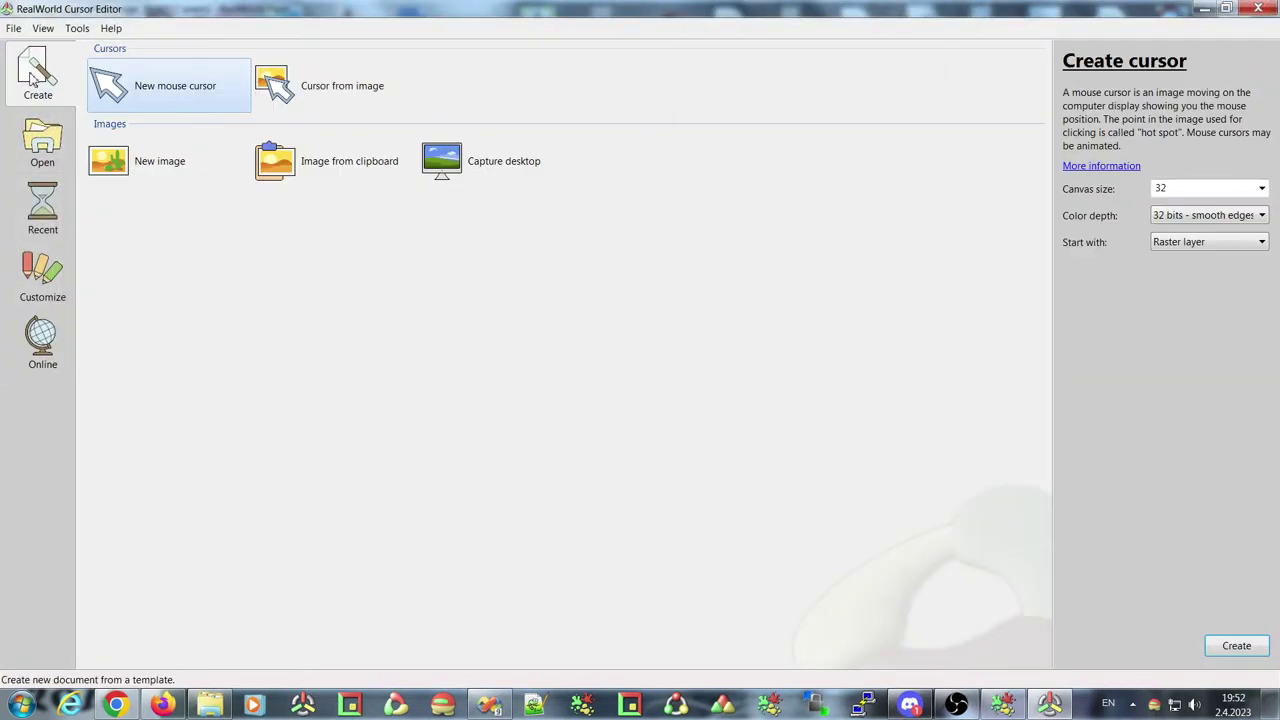
{"action": "double_click", "coordinate": [134, 94]}
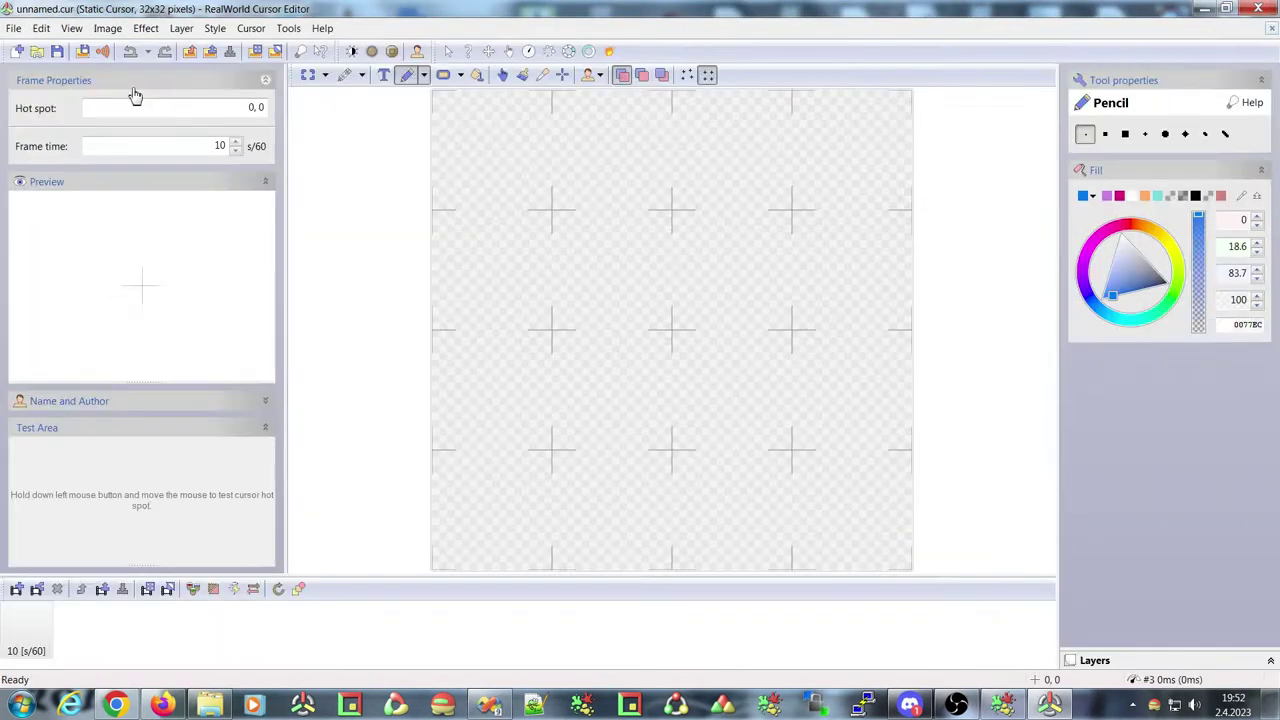
{"action": "left_click", "coordinate": [448, 51]}
{"action": "left_click", "coordinate": [745, 535]}
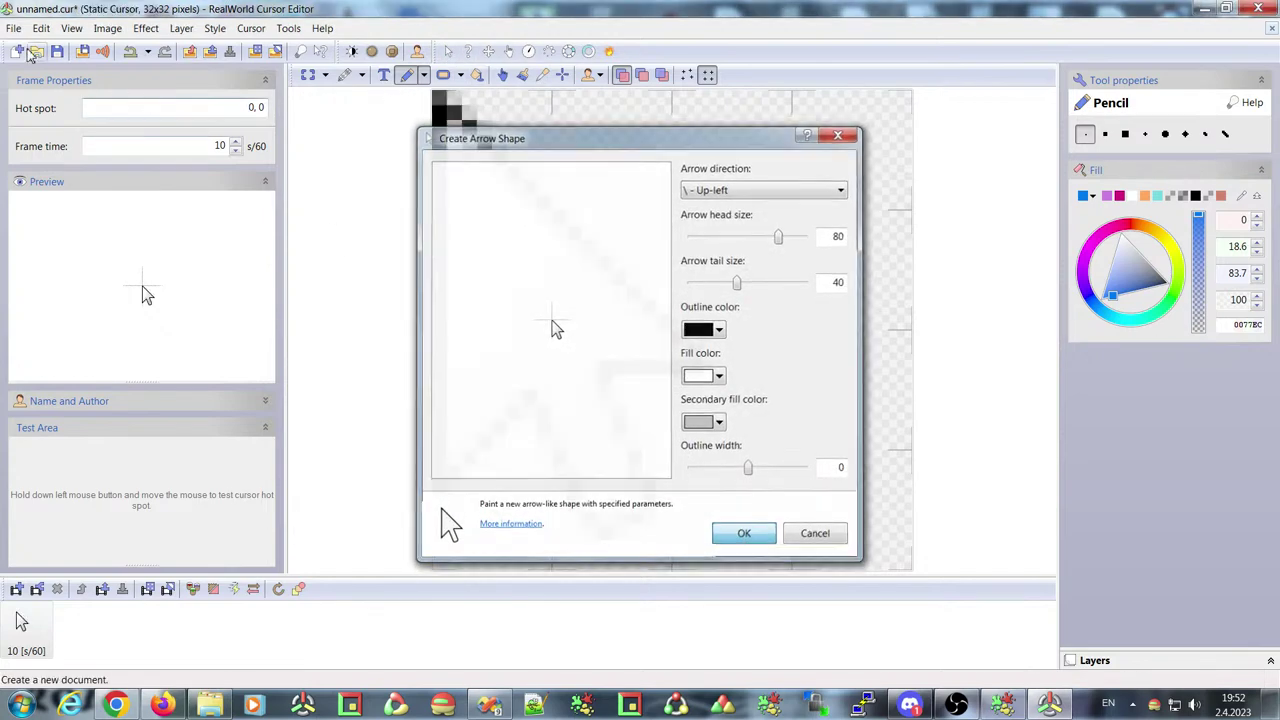
Try Linux cursor files as the save type for the arrow cursor, cancel the save, and check the stream chat in Chrome
{"action": "left_click", "coordinate": [14, 28]}
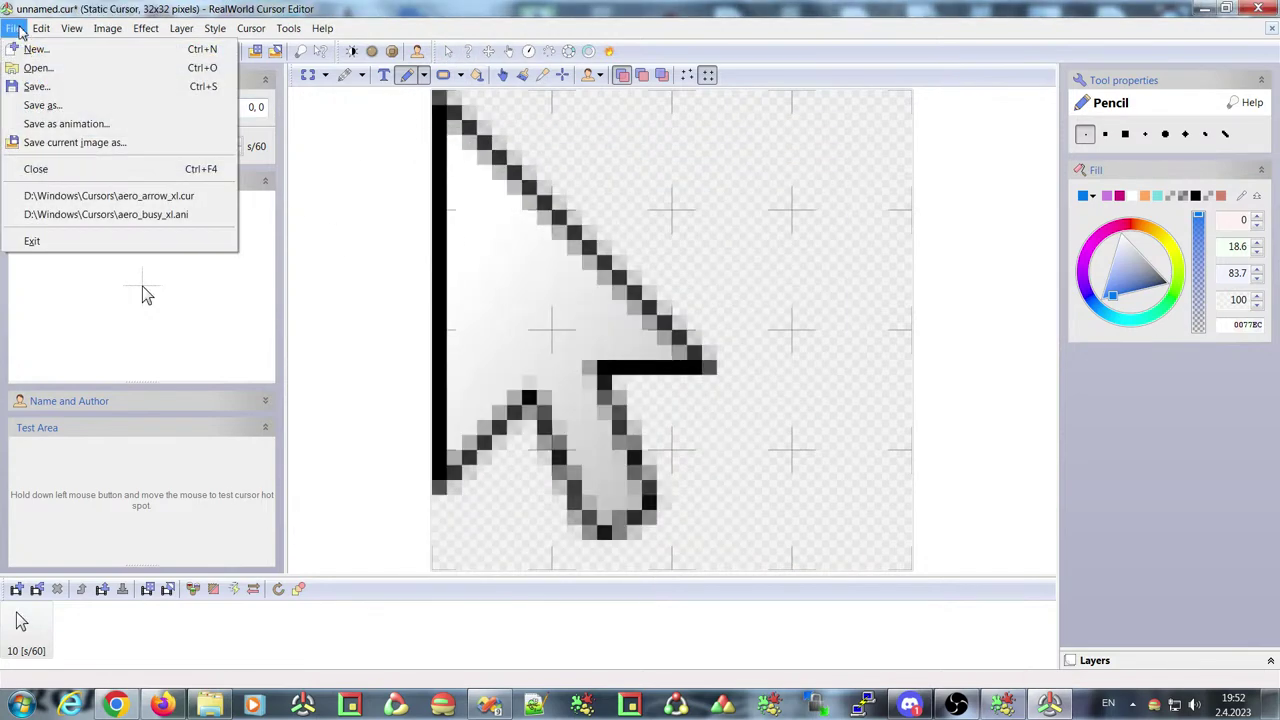
{"action": "left_click", "coordinate": [80, 108]}
{"action": "left_click", "coordinate": [665, 474]}
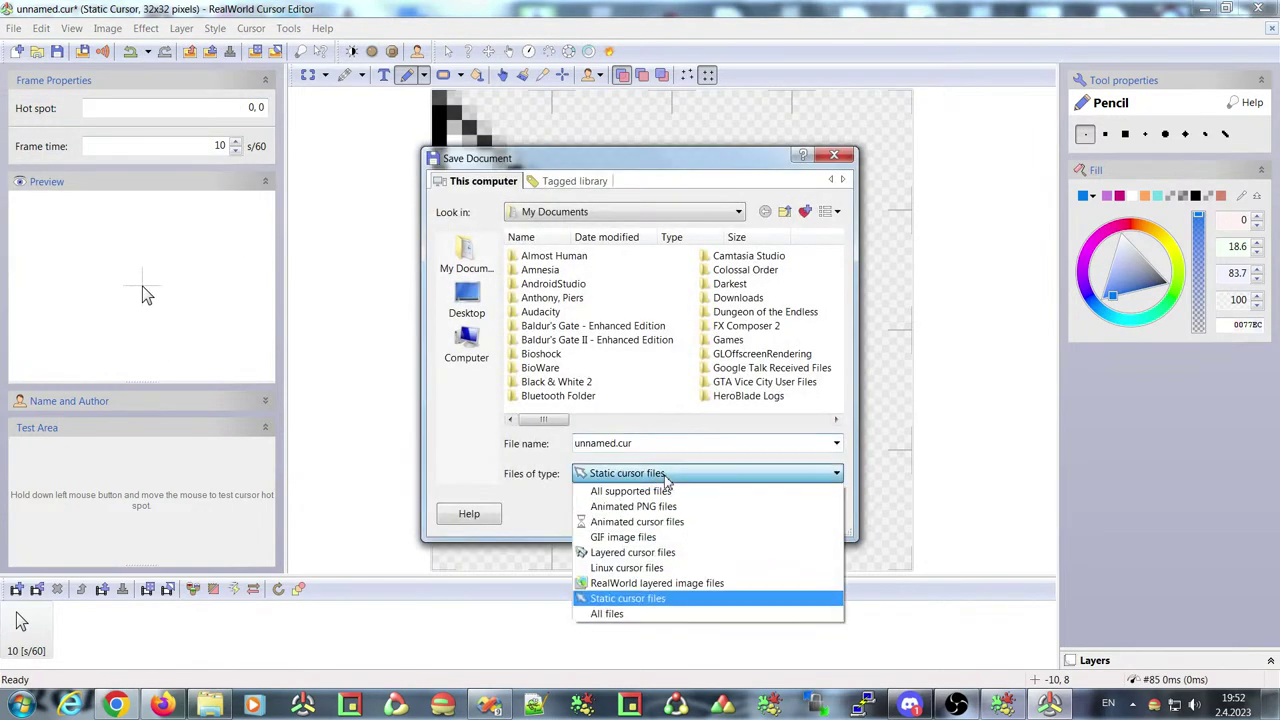
{"action": "left_click", "coordinate": [636, 568]}
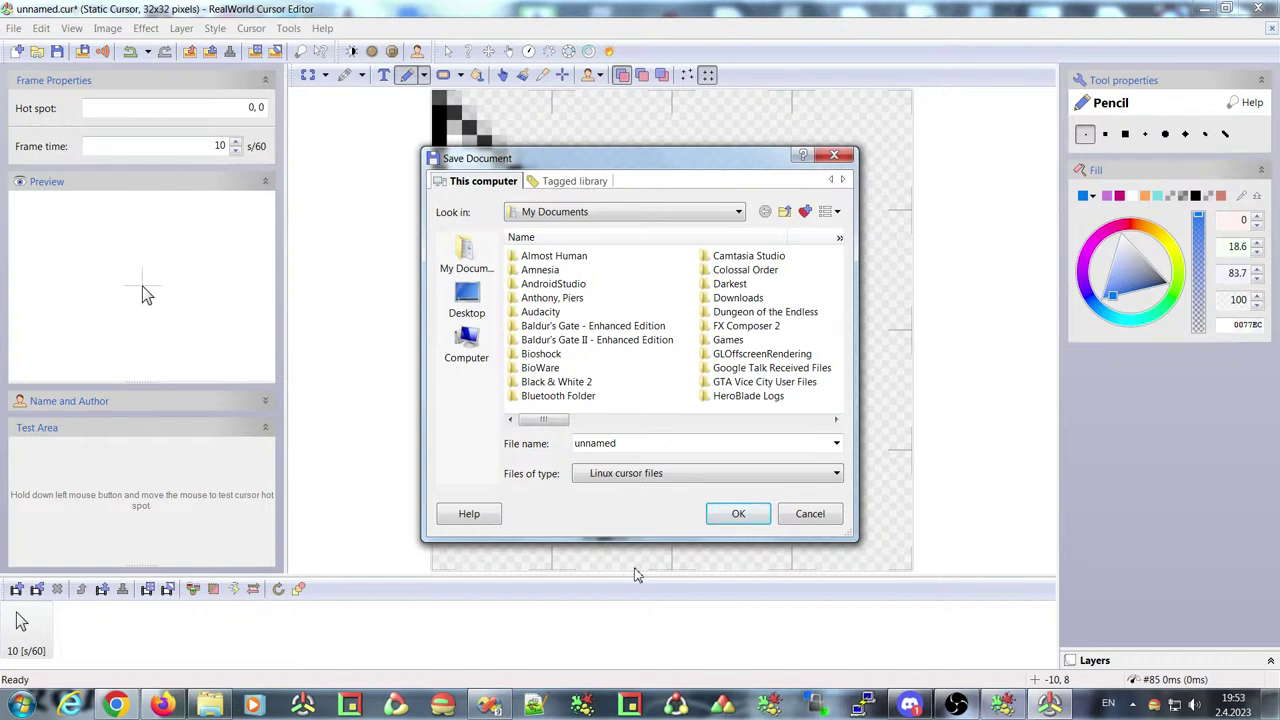
{"action": "left_click", "coordinate": [832, 516]}
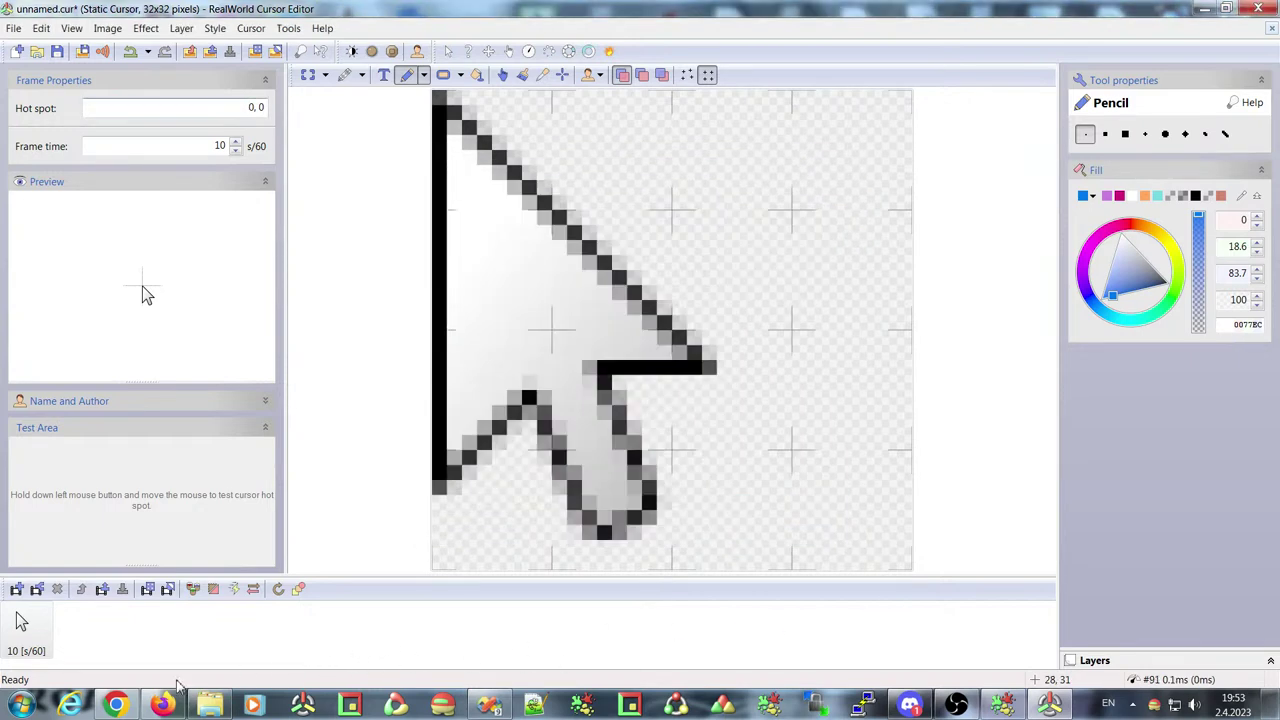
{"action": "left_click", "coordinate": [117, 706]}
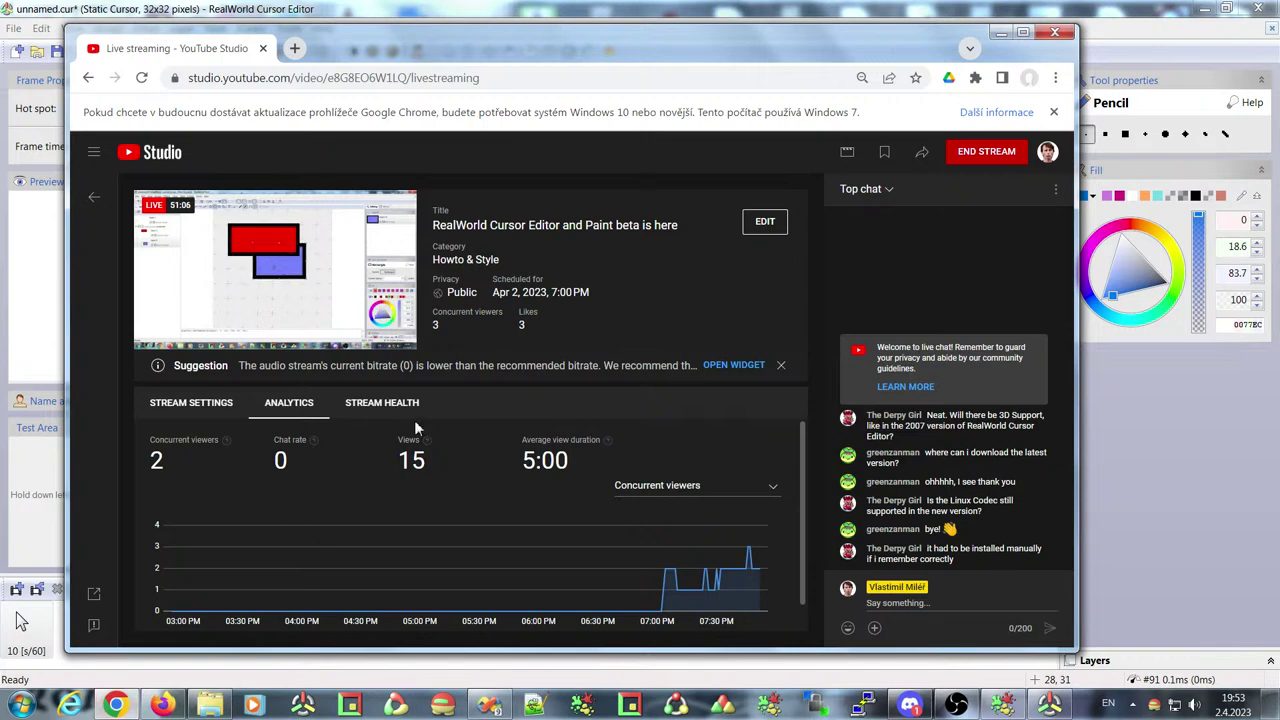